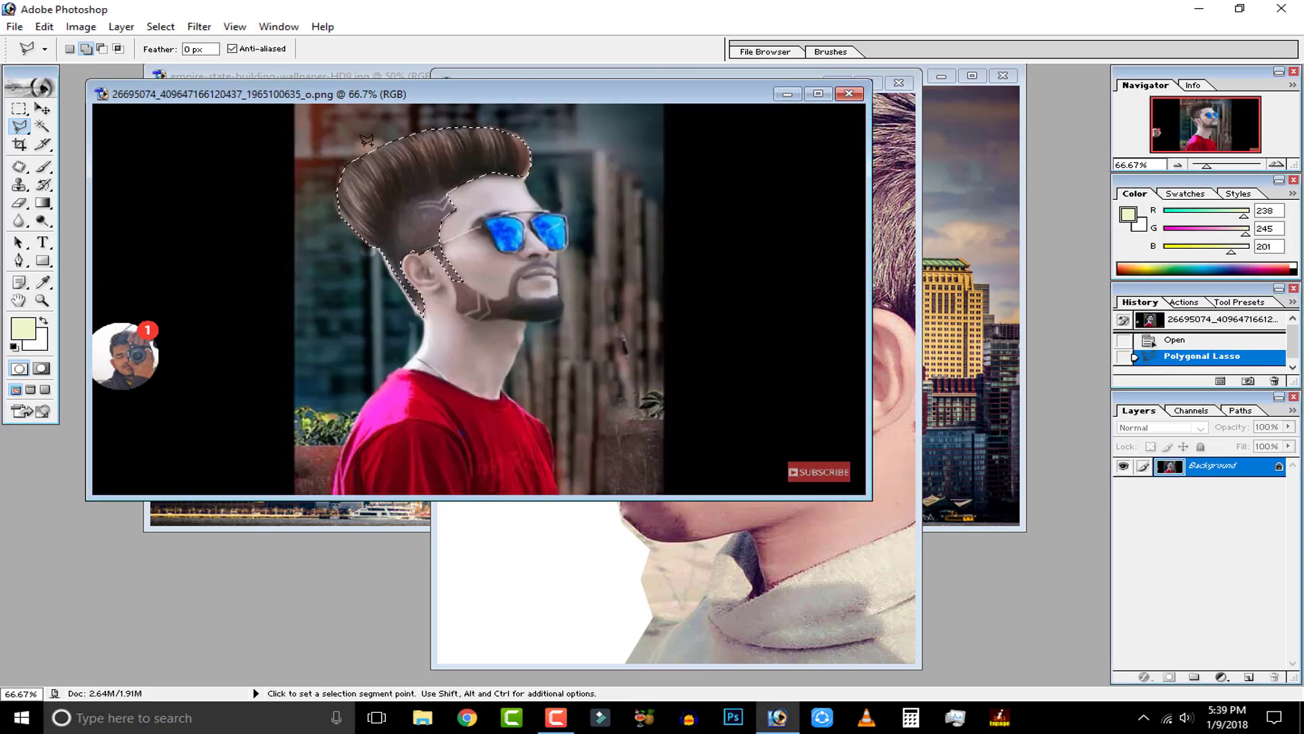
# Bring the side-profile portrait to the front, reset the colours to default black and white, and maximize its window.
pyautogui.click(894, 169)
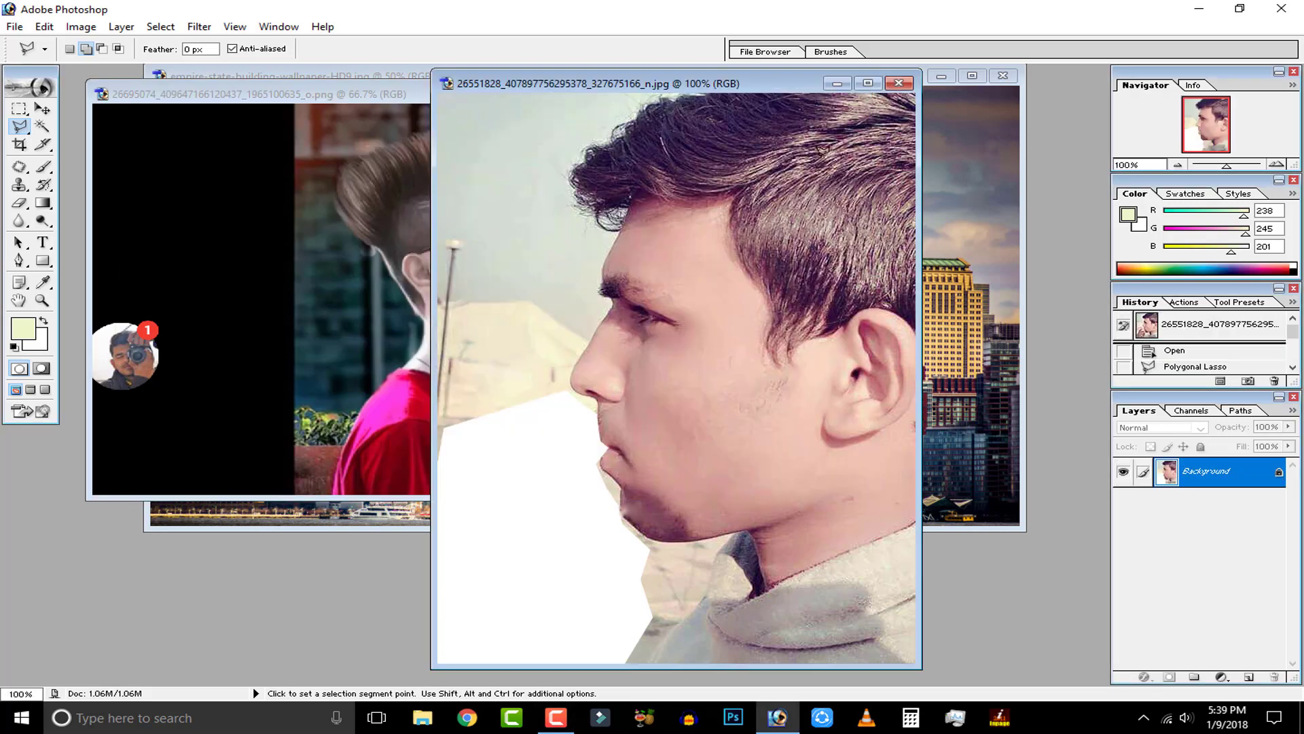
pyautogui.moveTo(781, 84); pyautogui.dragTo(565, 70)
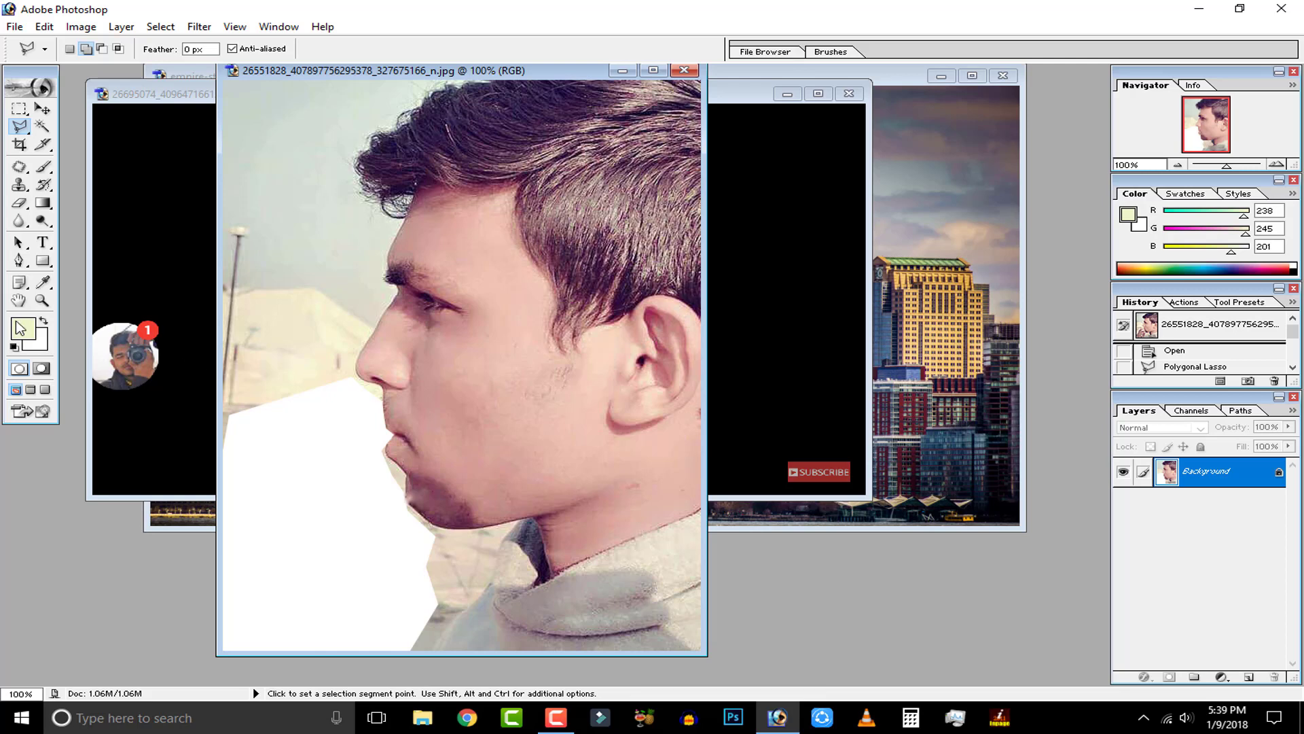
pyautogui.click(14, 348)
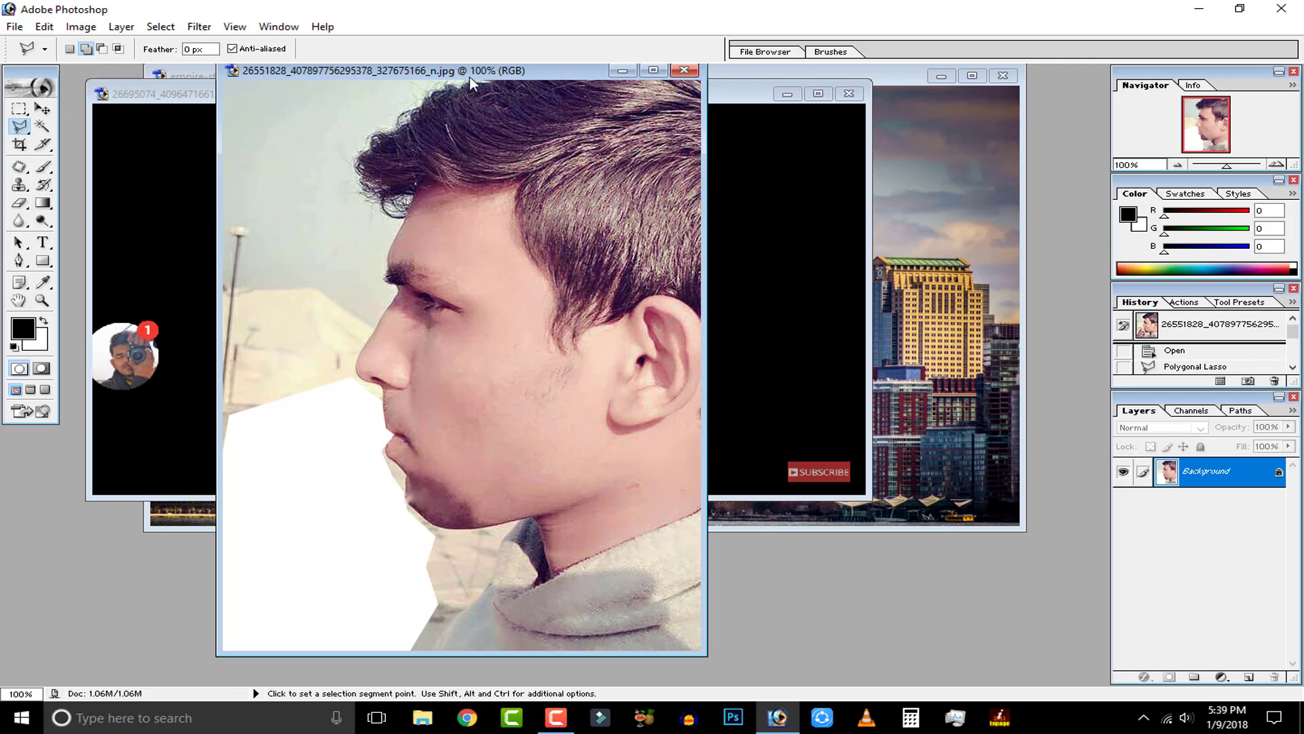
pyautogui.click(654, 70)
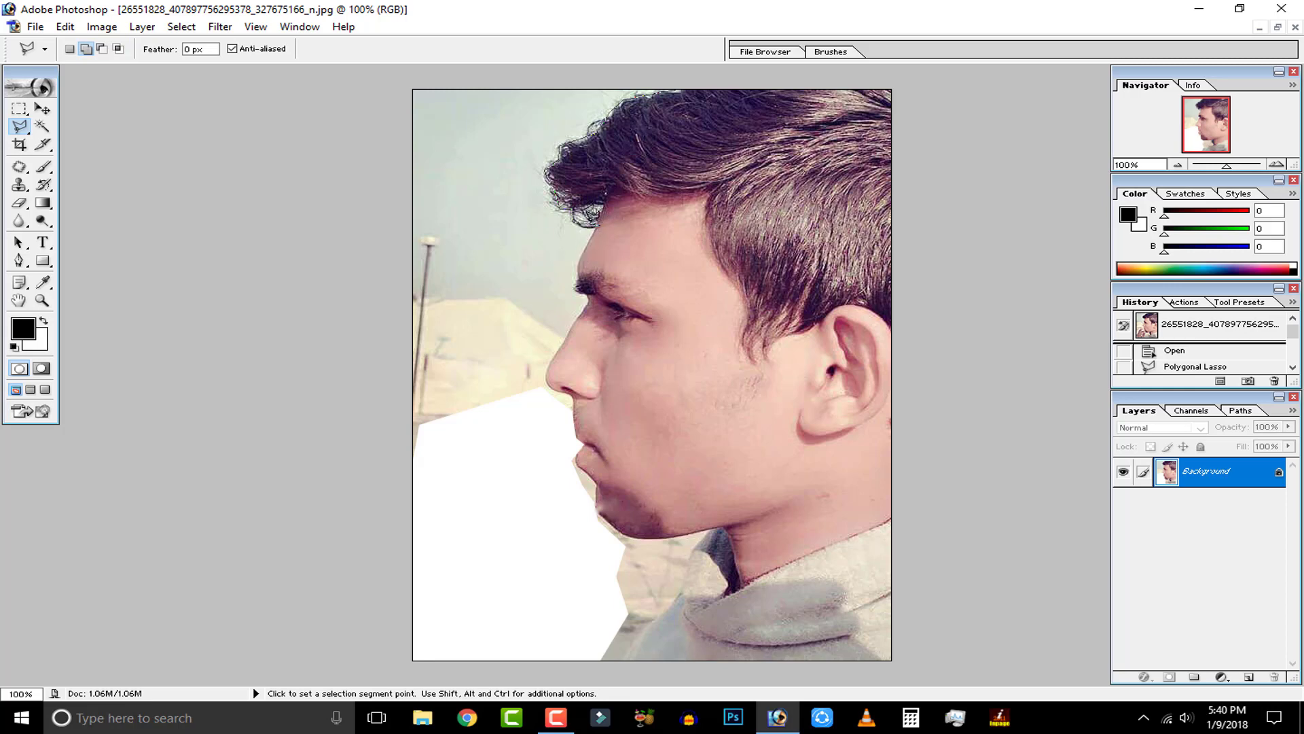
# Trace the man's hair, face, chin and collar outline in the portrait with the Magnetic Lasso, closing the selection near the lower corner.
pyautogui.rightClick(20, 126)
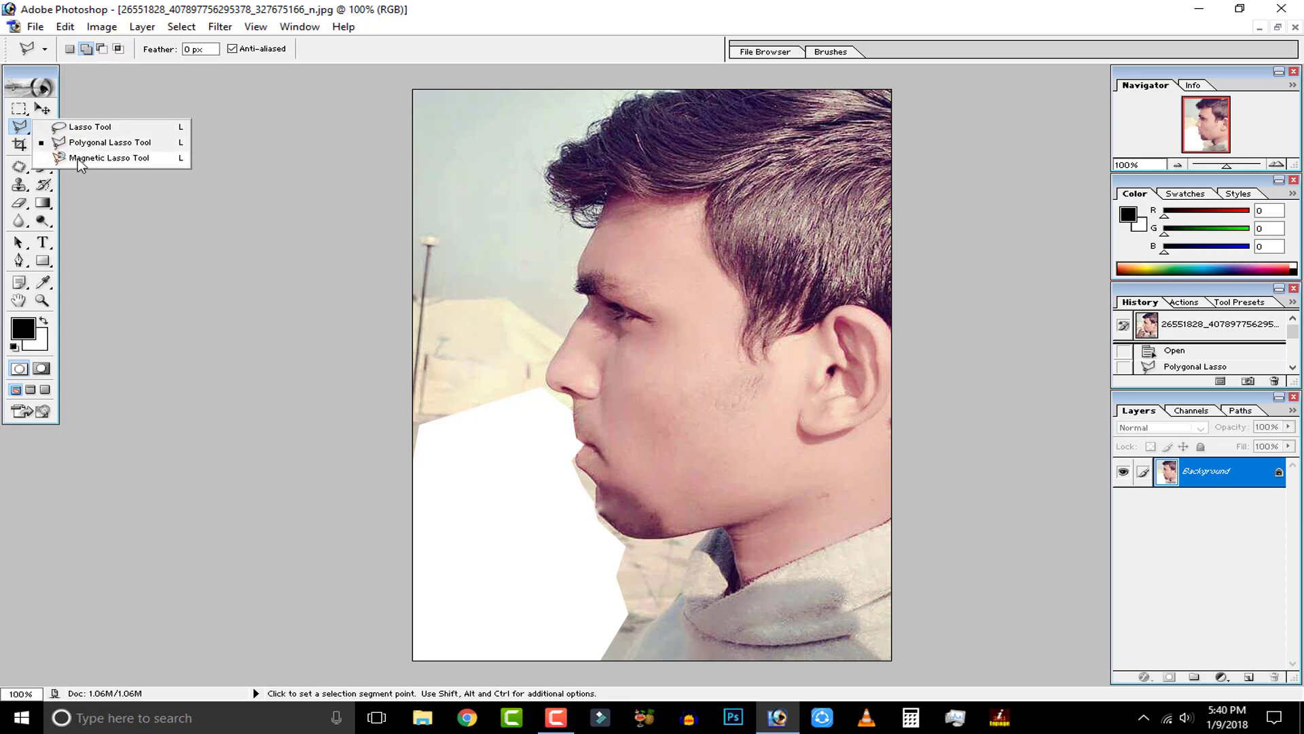
pyautogui.click(102, 158)
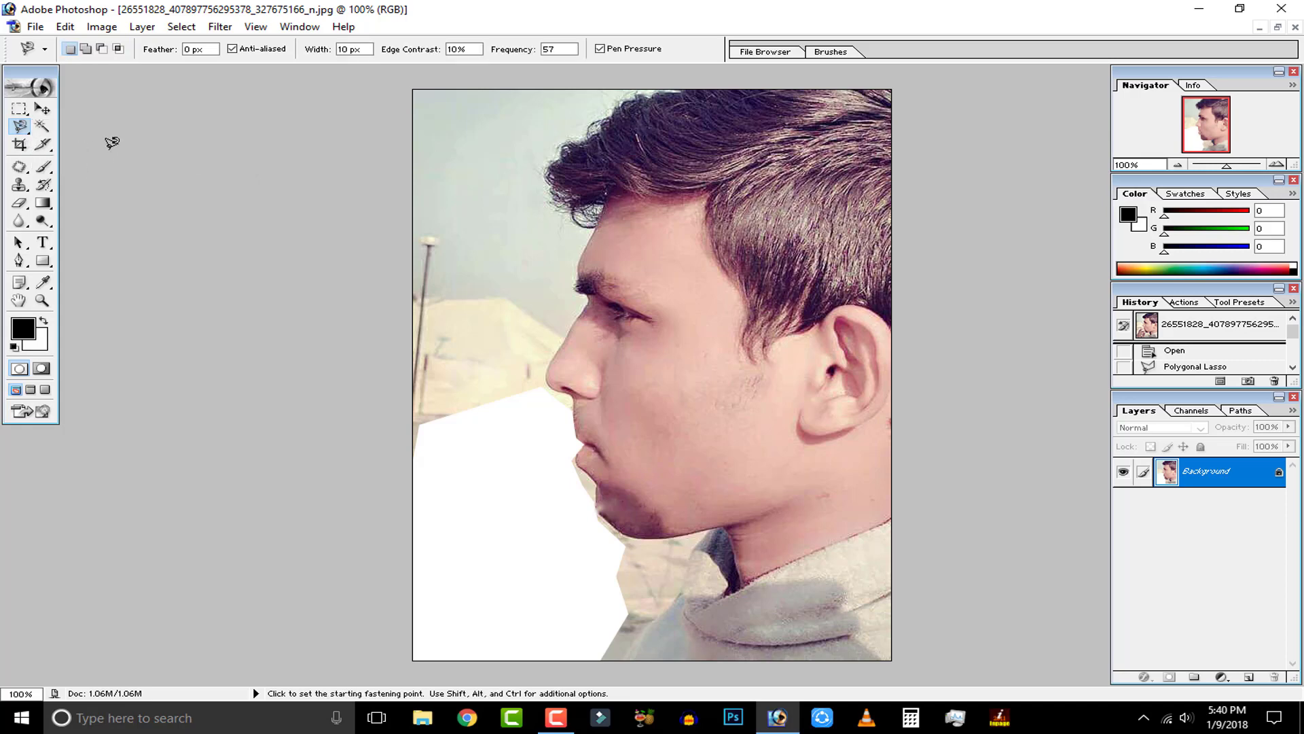
pyautogui.click(679, 89)
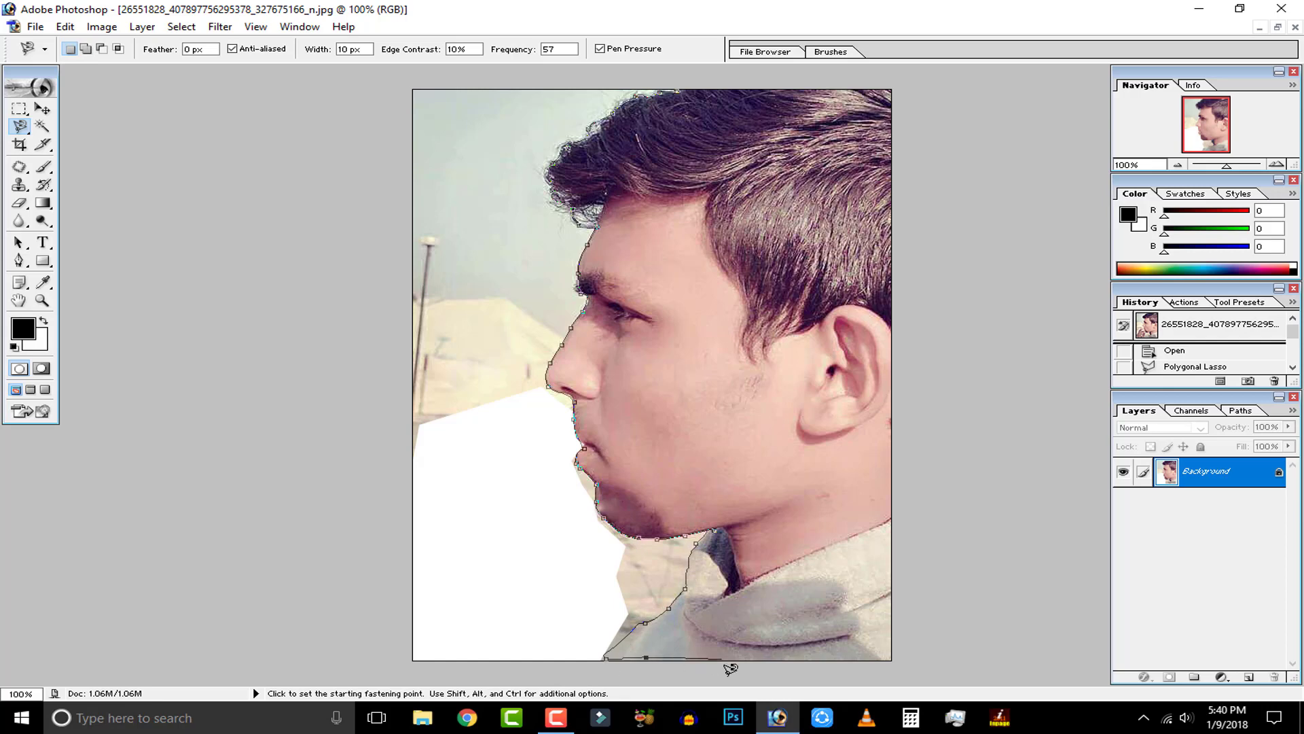
pyautogui.doubleClick(903, 678)
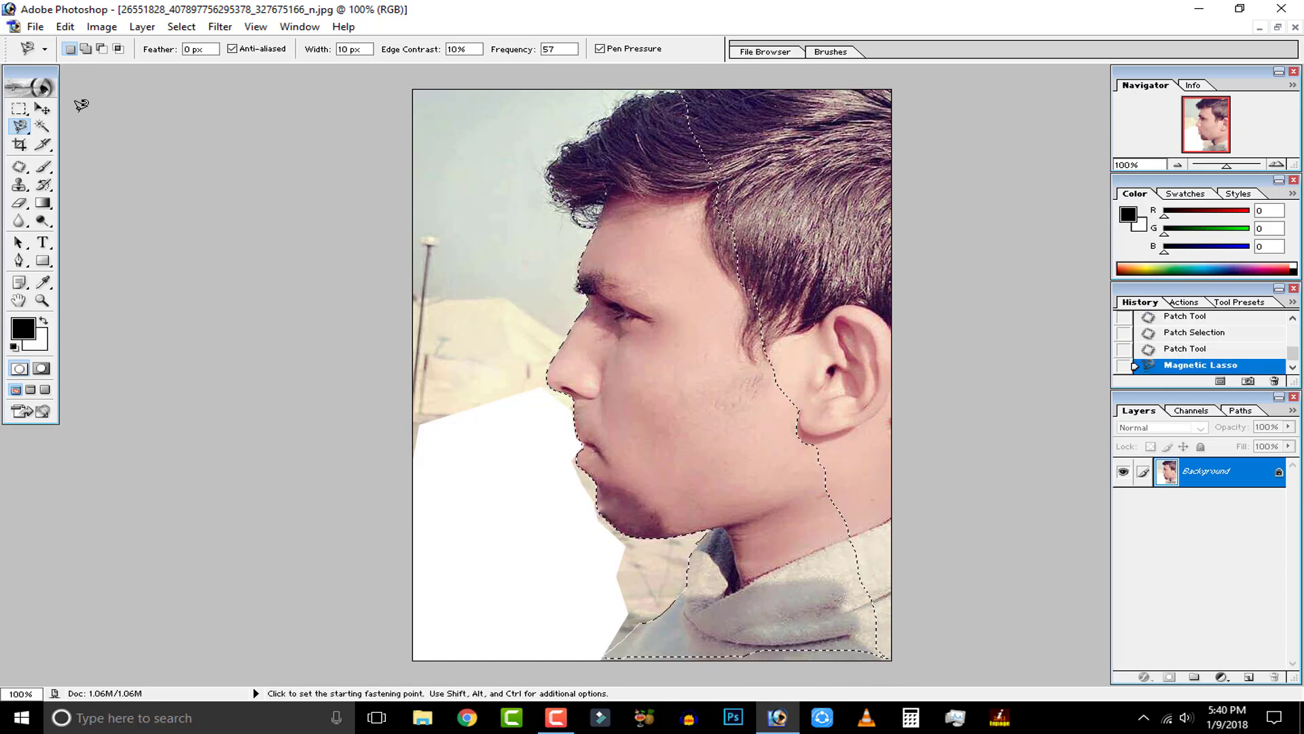
# Add the rest of the head, neck and clothing to the existing selection with the Polygonal Lasso.
pyautogui.moveTo(20, 126); pyautogui.dragTo(98, 144)
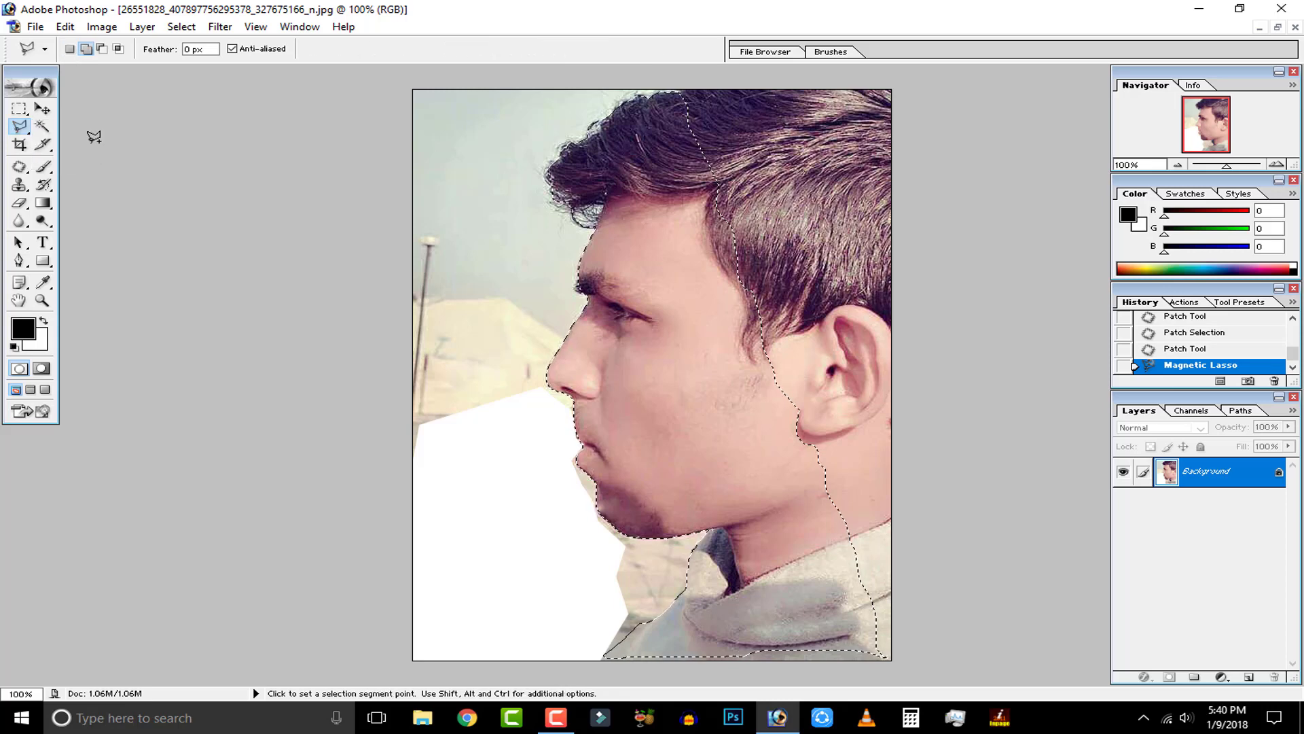
pyautogui.click(86, 49)
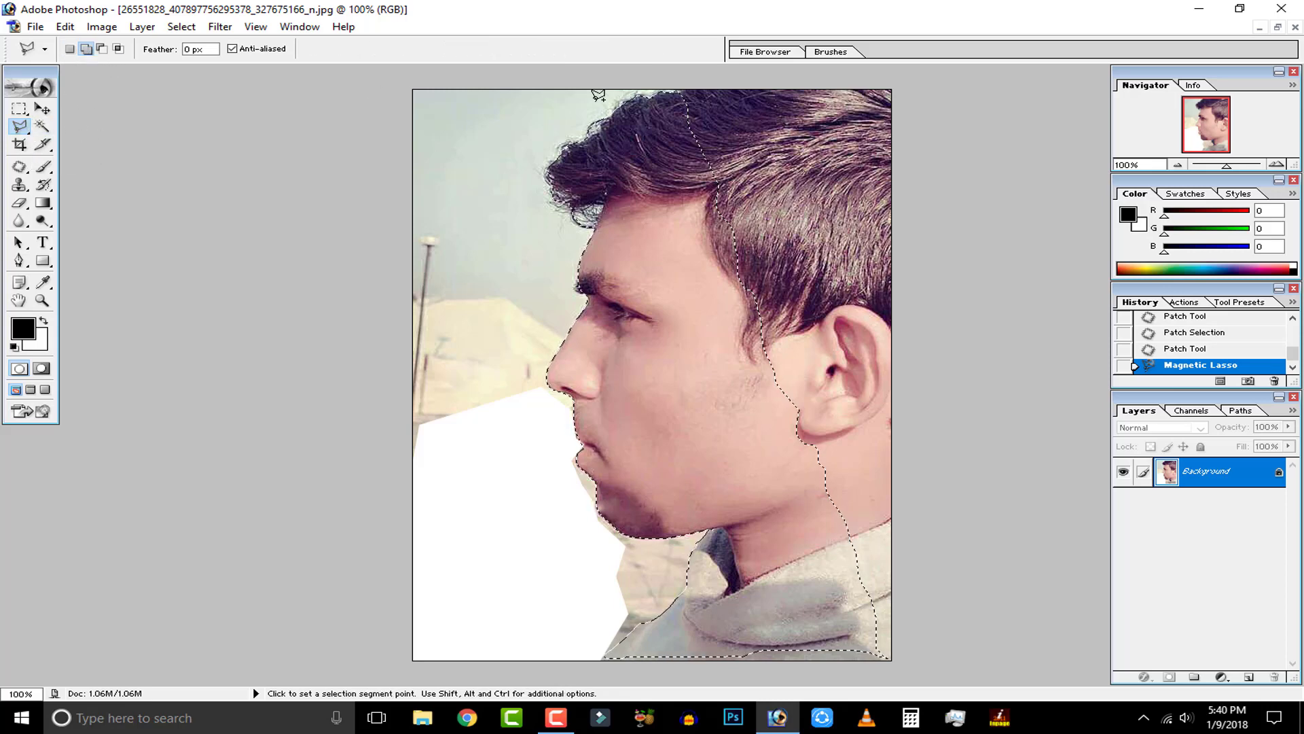
pyautogui.click(687, 87)
pyautogui.click(659, 131)
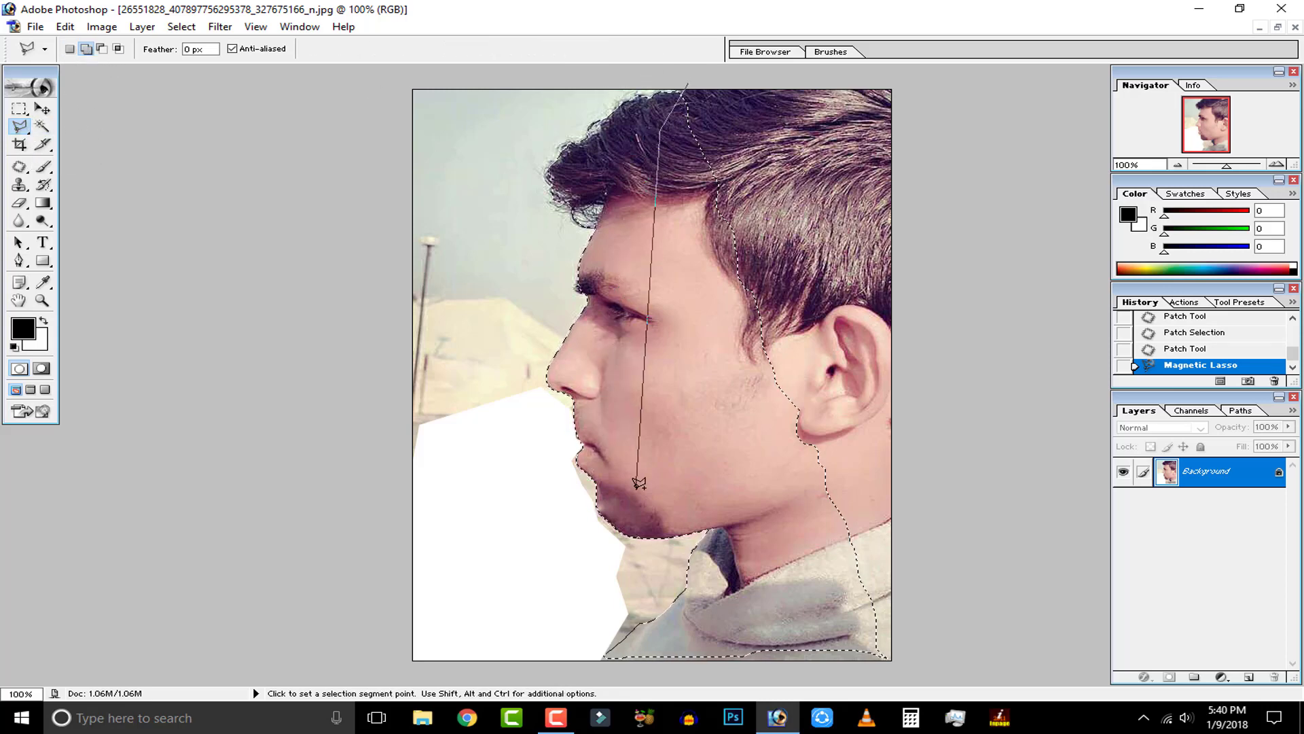
pyautogui.click(637, 490)
pyautogui.click(734, 590)
pyautogui.click(578, 671)
pyautogui.click(920, 684)
pyautogui.click(986, 287)
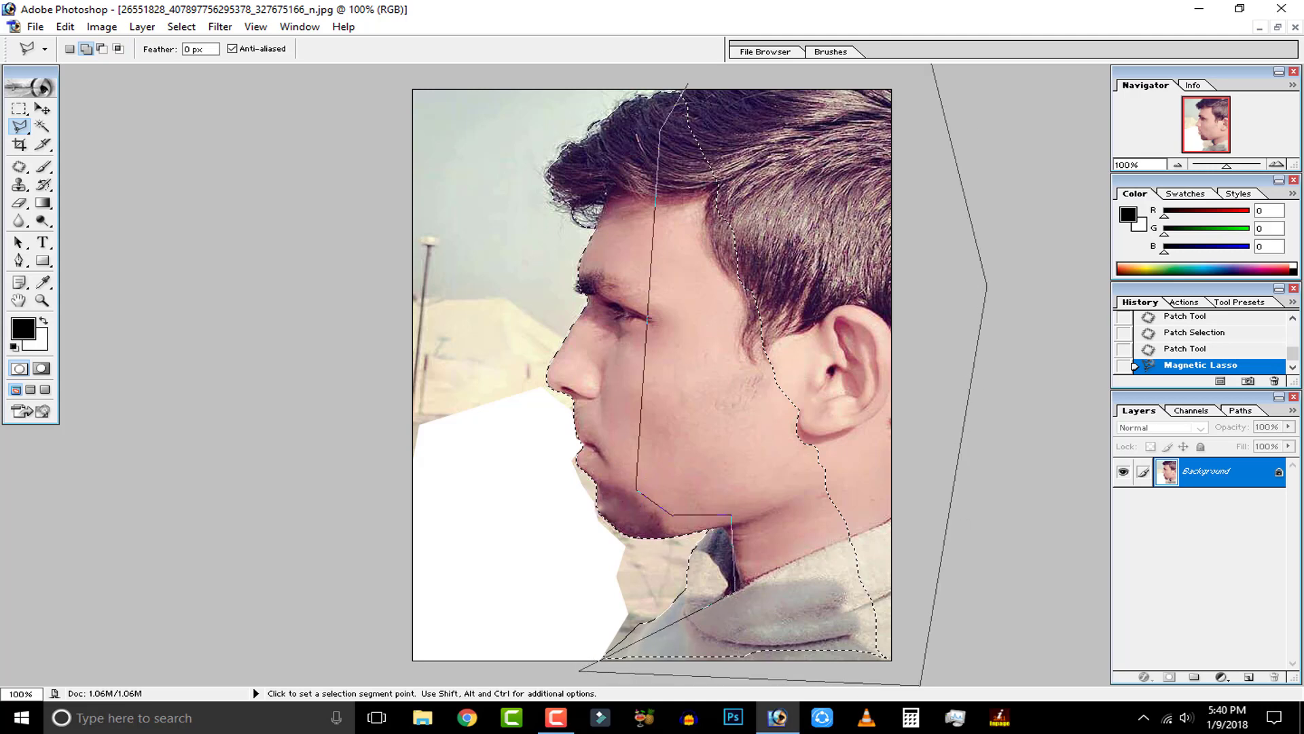
pyautogui.click(917, 75)
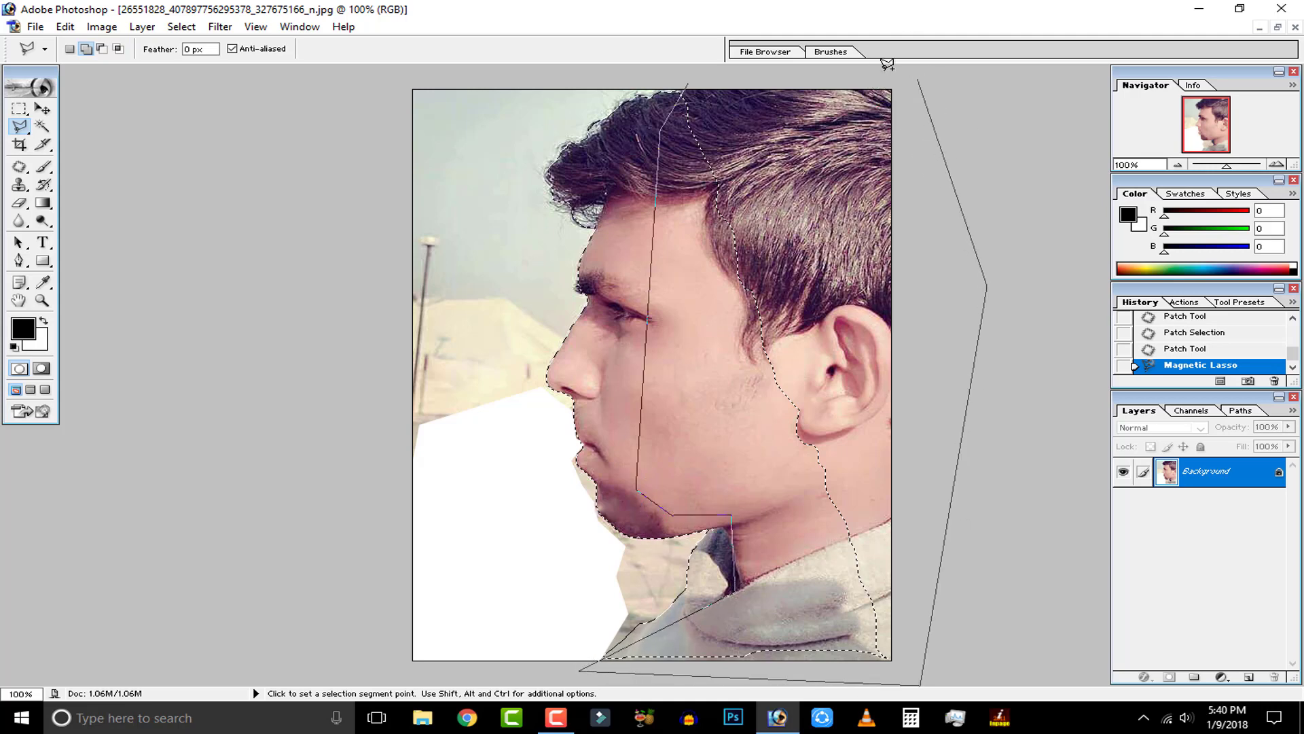
pyautogui.click(715, 60)
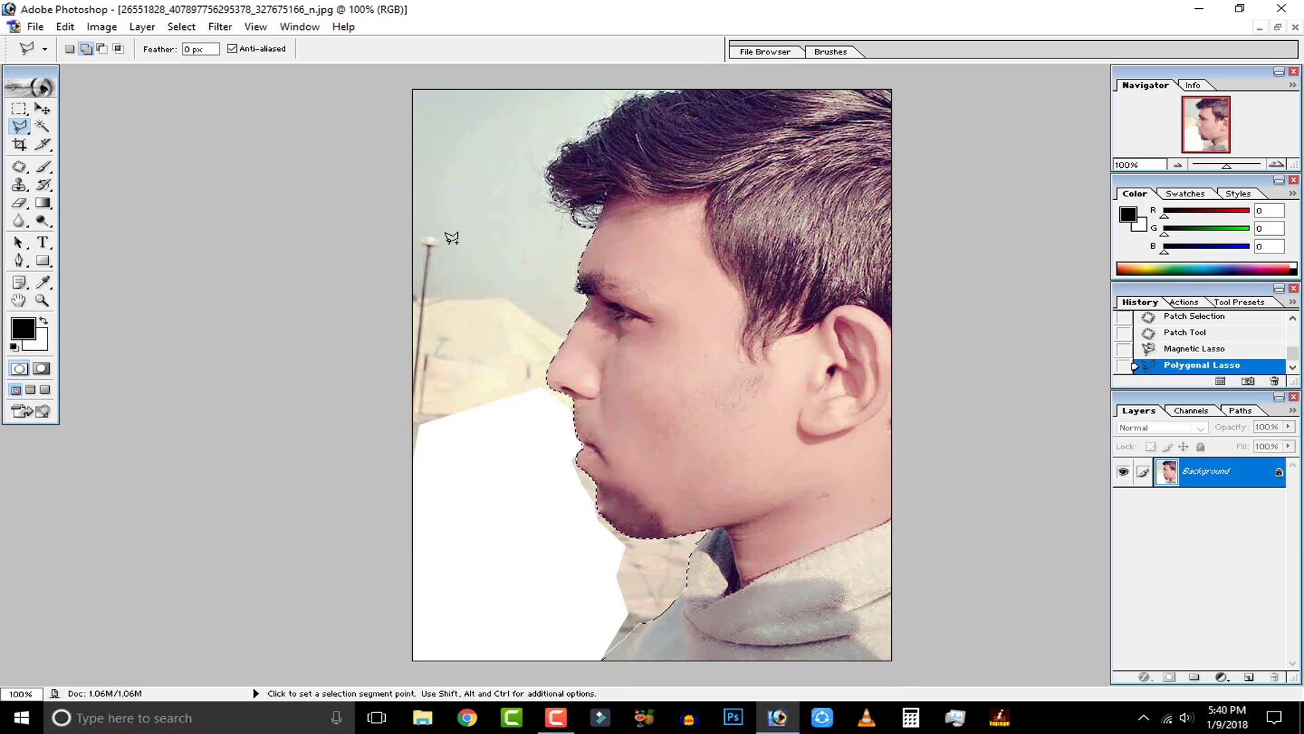
# Copy the selected man from the restored portrait window and paste him into empire-state-building-wallpaper-HD9.jpg.
pyautogui.click(1278, 26)
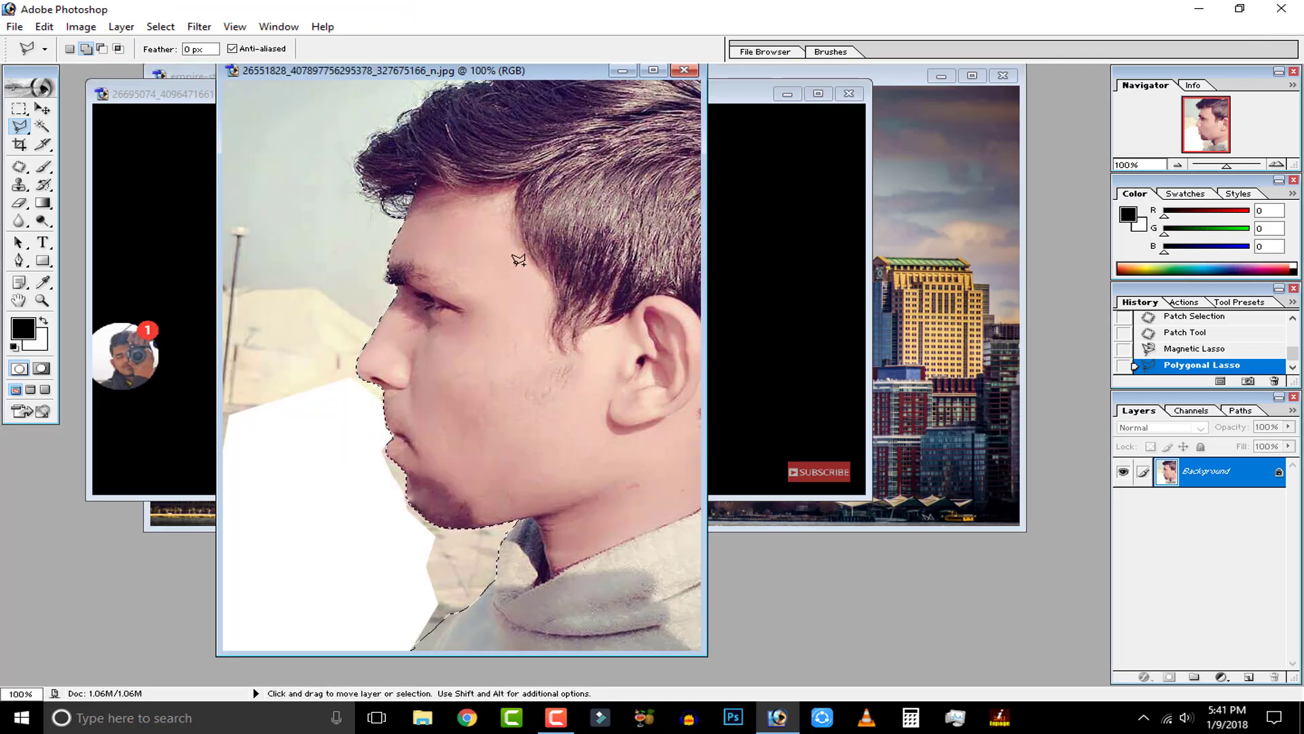
pyautogui.hotkey('ctrl', 'v')
pyautogui.hotkey('ctrl', 'z')
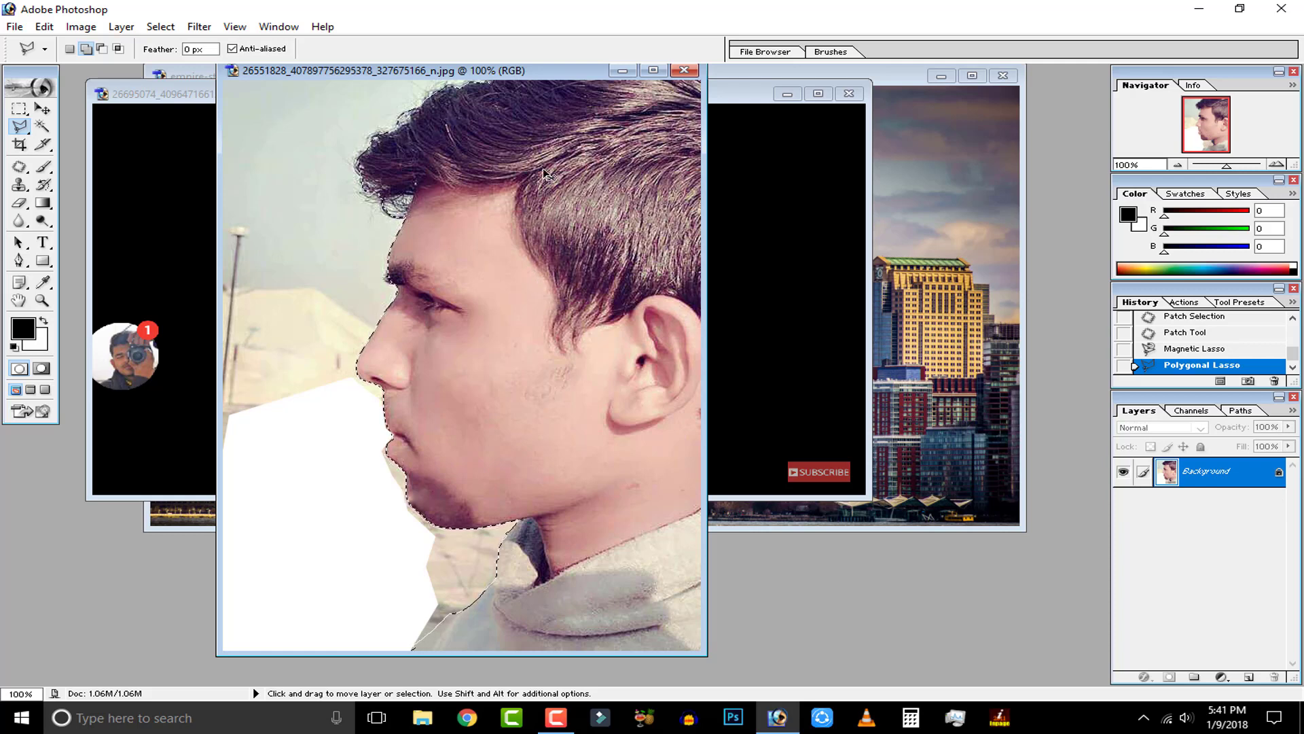
pyautogui.moveTo(557, 73); pyautogui.dragTo(663, 87)
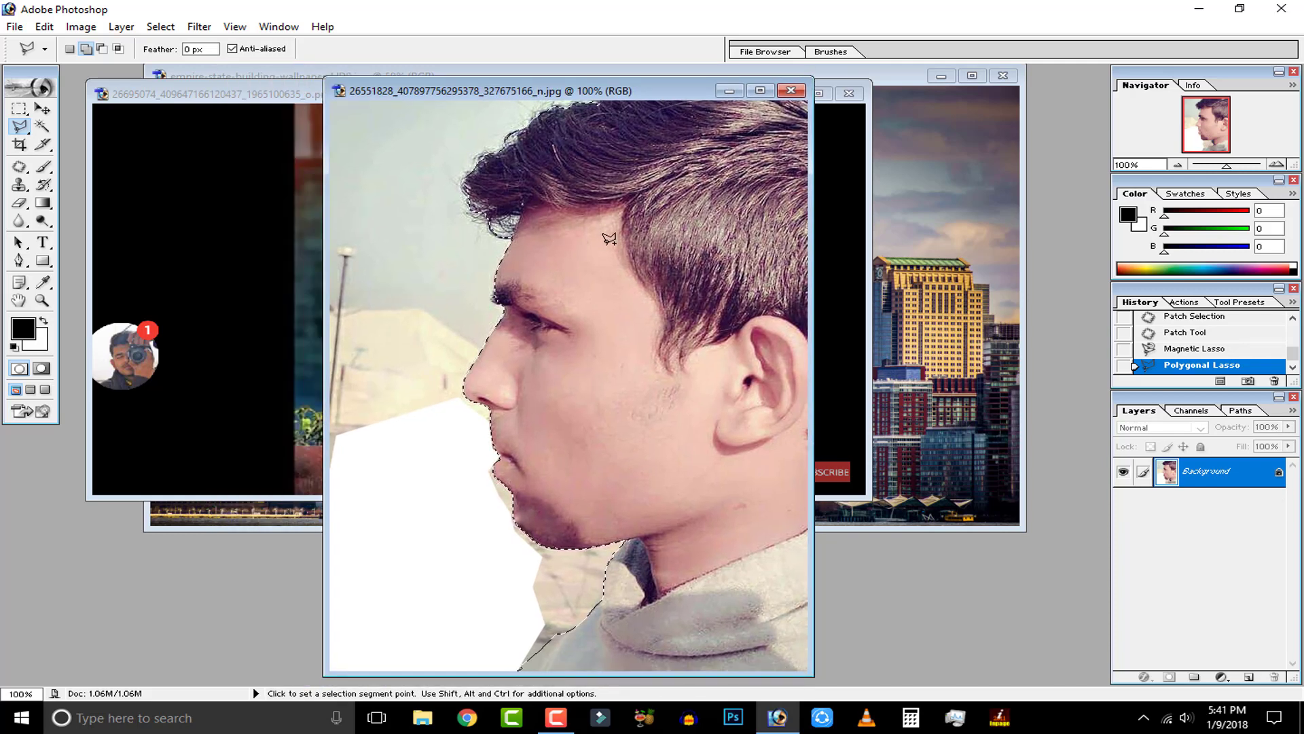
pyautogui.click(45, 26)
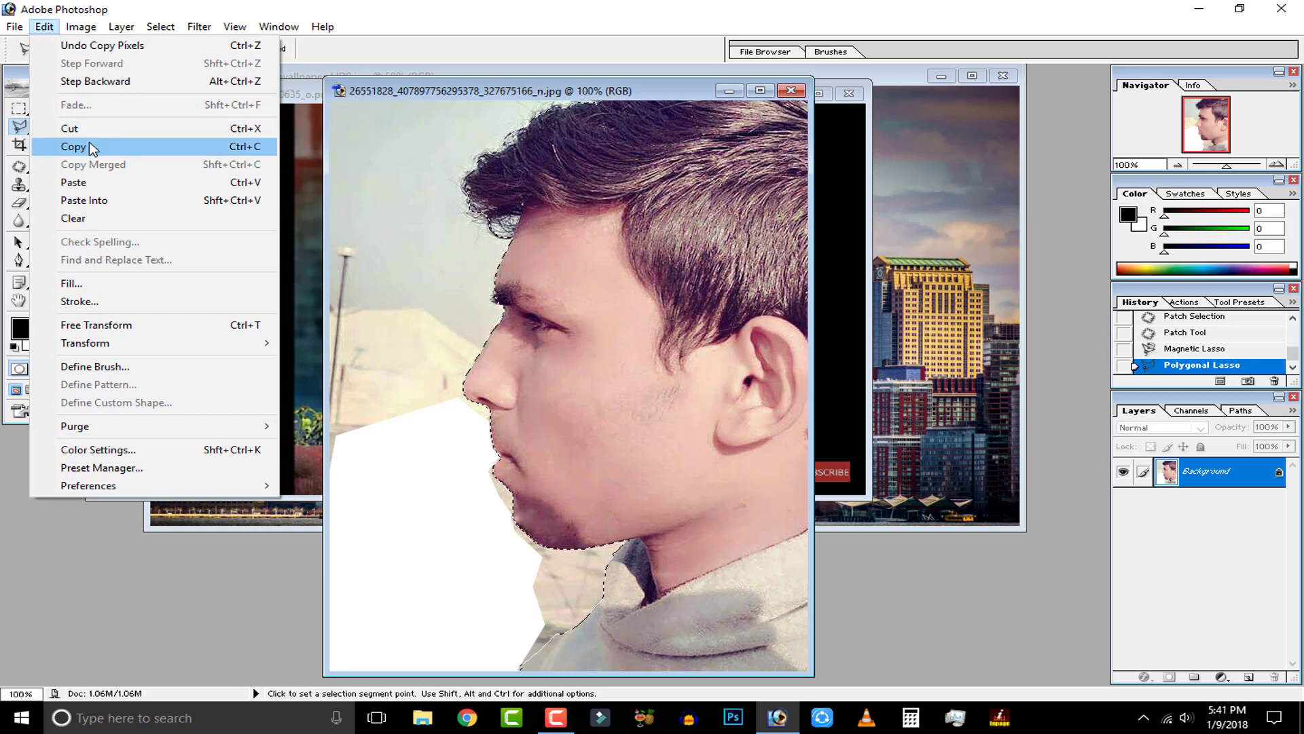
pyautogui.click(88, 147)
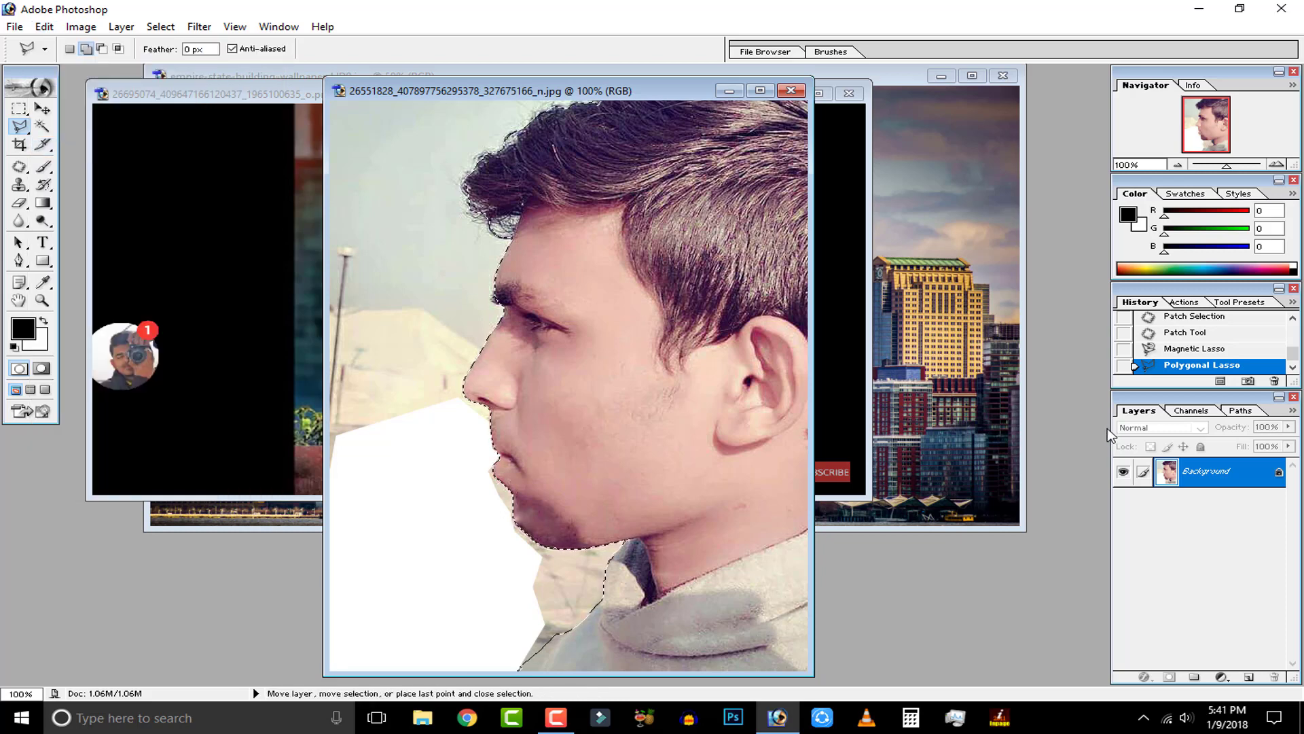
pyautogui.click(959, 348)
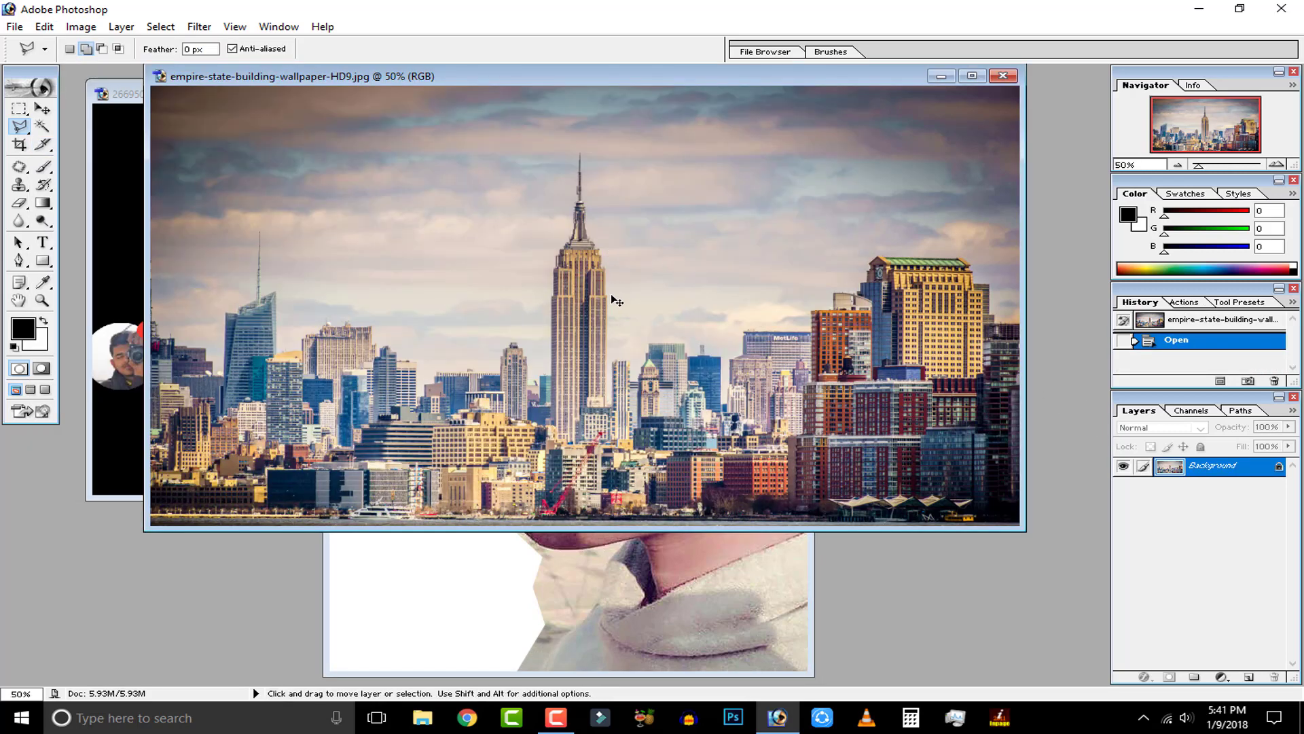
pyautogui.hotkey('ctrl', 'v')
# Scale the pasted man proportionally to about 133.6% and move him down to the lower edge of the skyline with Free Transform.
pyautogui.hotkey('ctrl', 't')
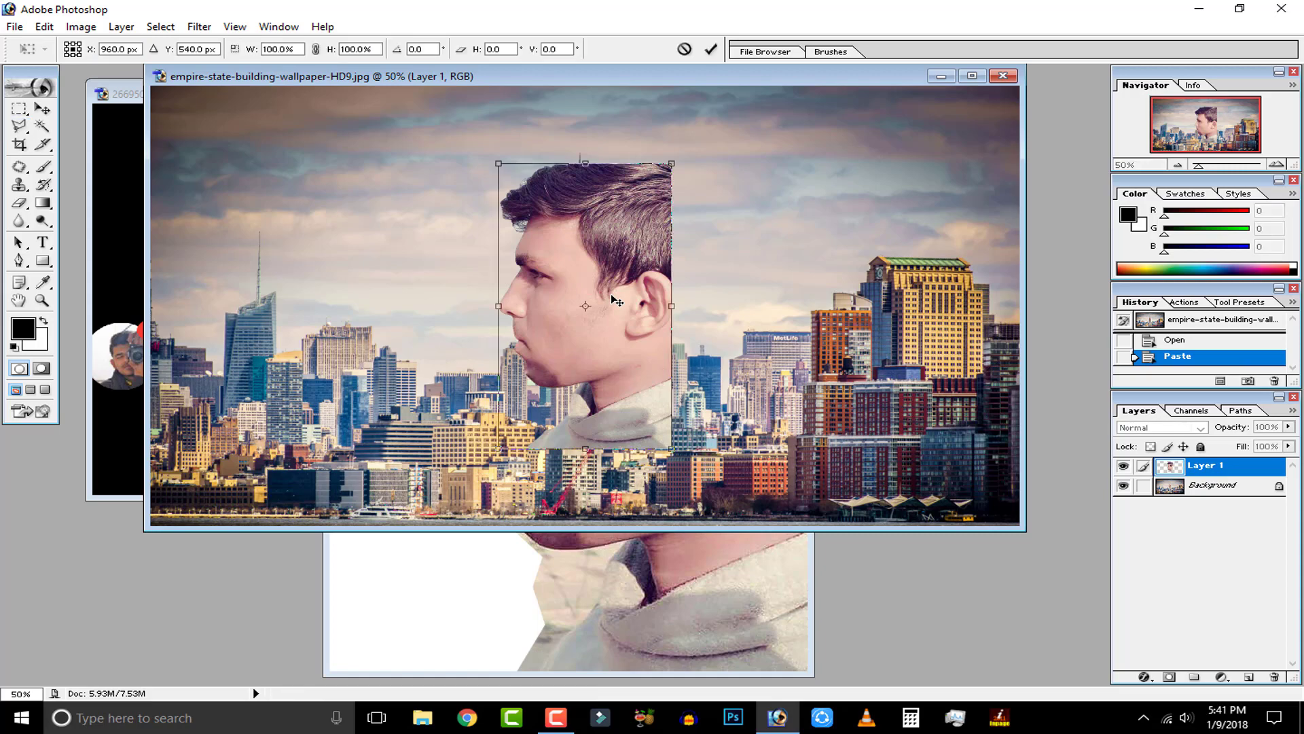
pyautogui.moveTo(673, 449); pyautogui.dragTo(703, 506)
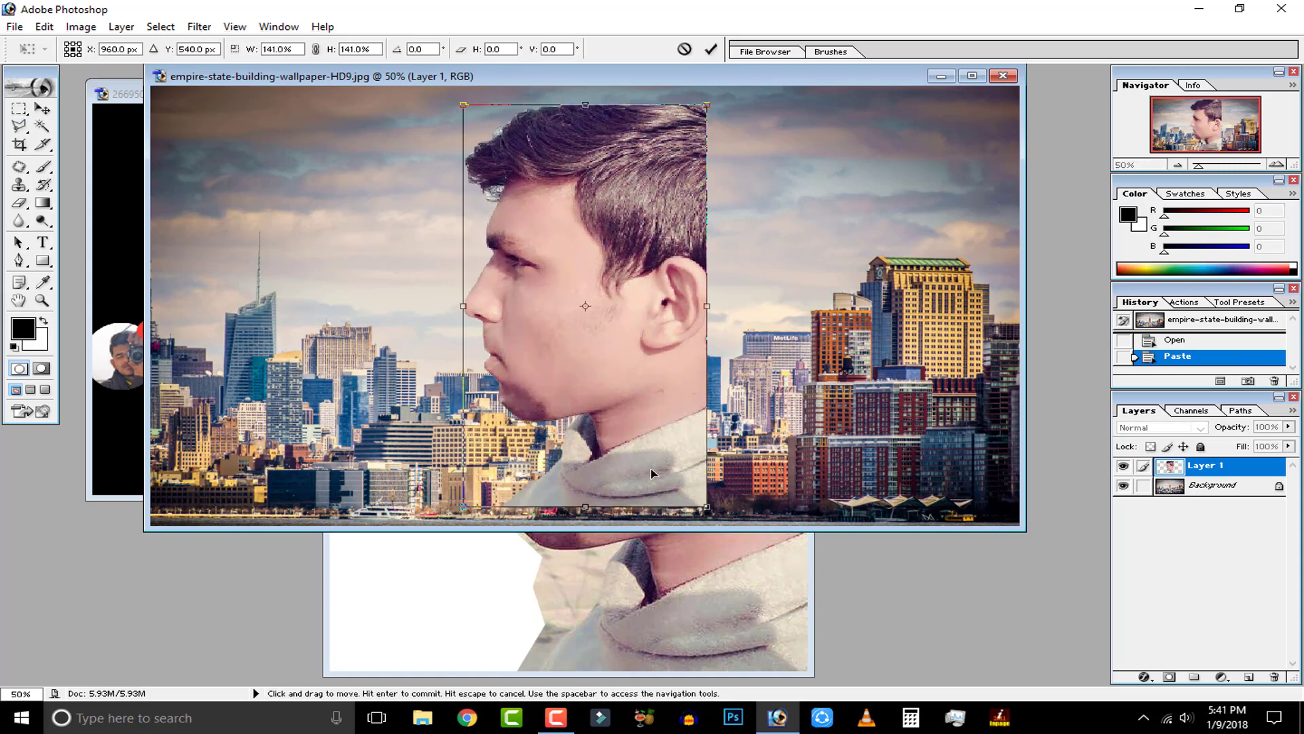
pyautogui.moveTo(652, 465); pyautogui.dragTo(652, 485)
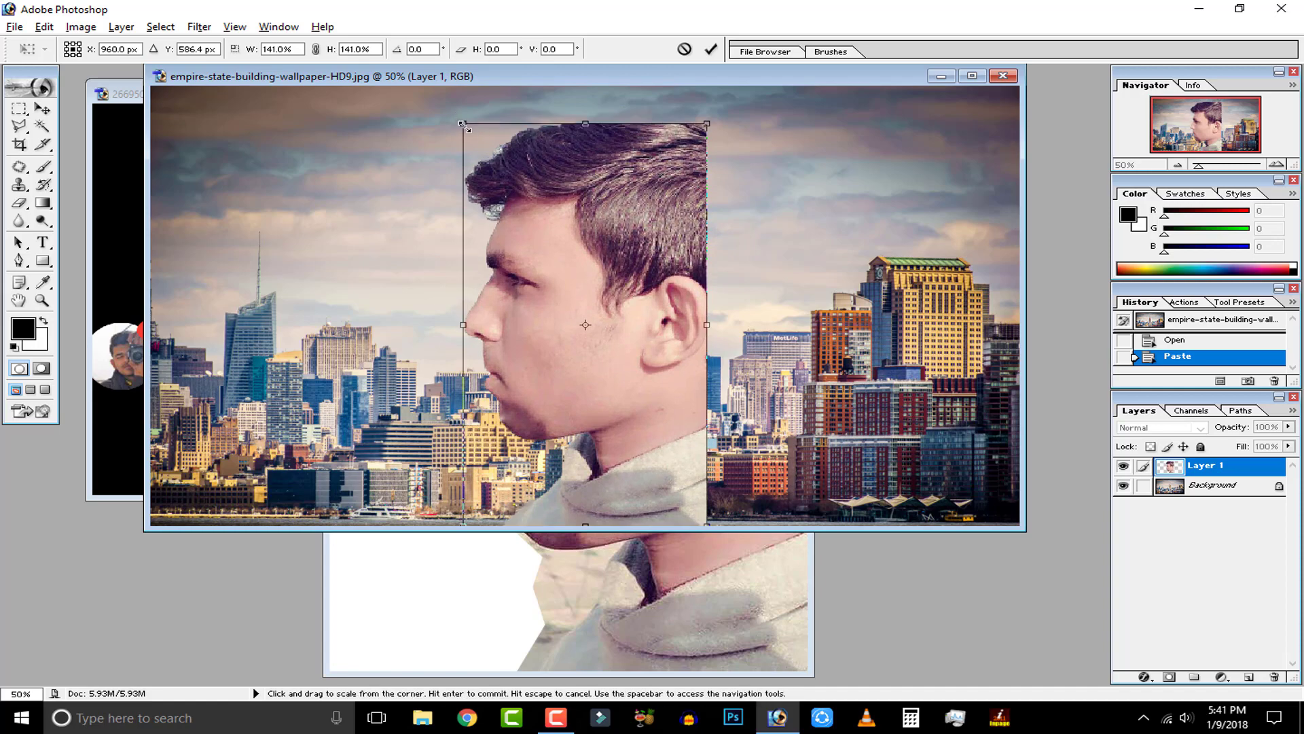
pyautogui.moveTo(463, 124); pyautogui.dragTo(469, 134)
pyautogui.moveTo(550, 233); pyautogui.dragTo(550, 243)
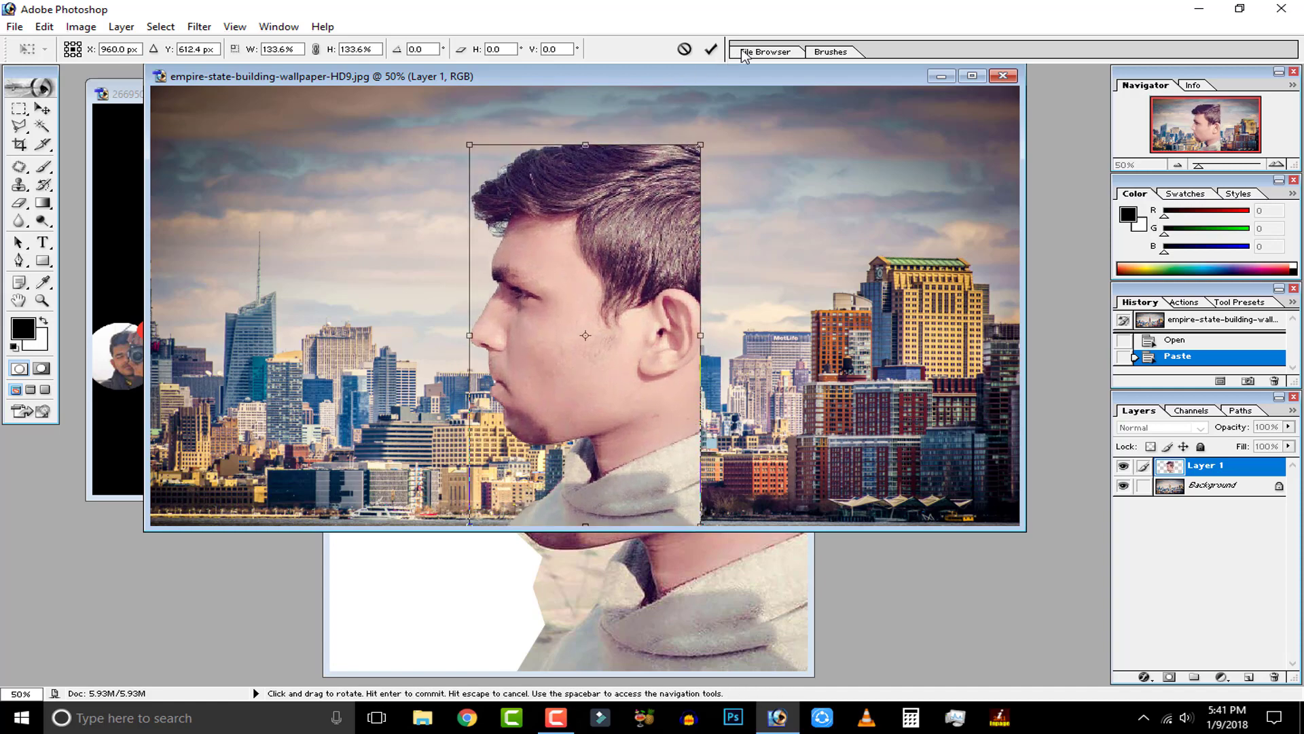
pyautogui.click(712, 49)
# Minimize the side-profile portrait window and switch to the image of the man in the red T-shirt.
pyautogui.hotkey('ctrl', 'Tab')
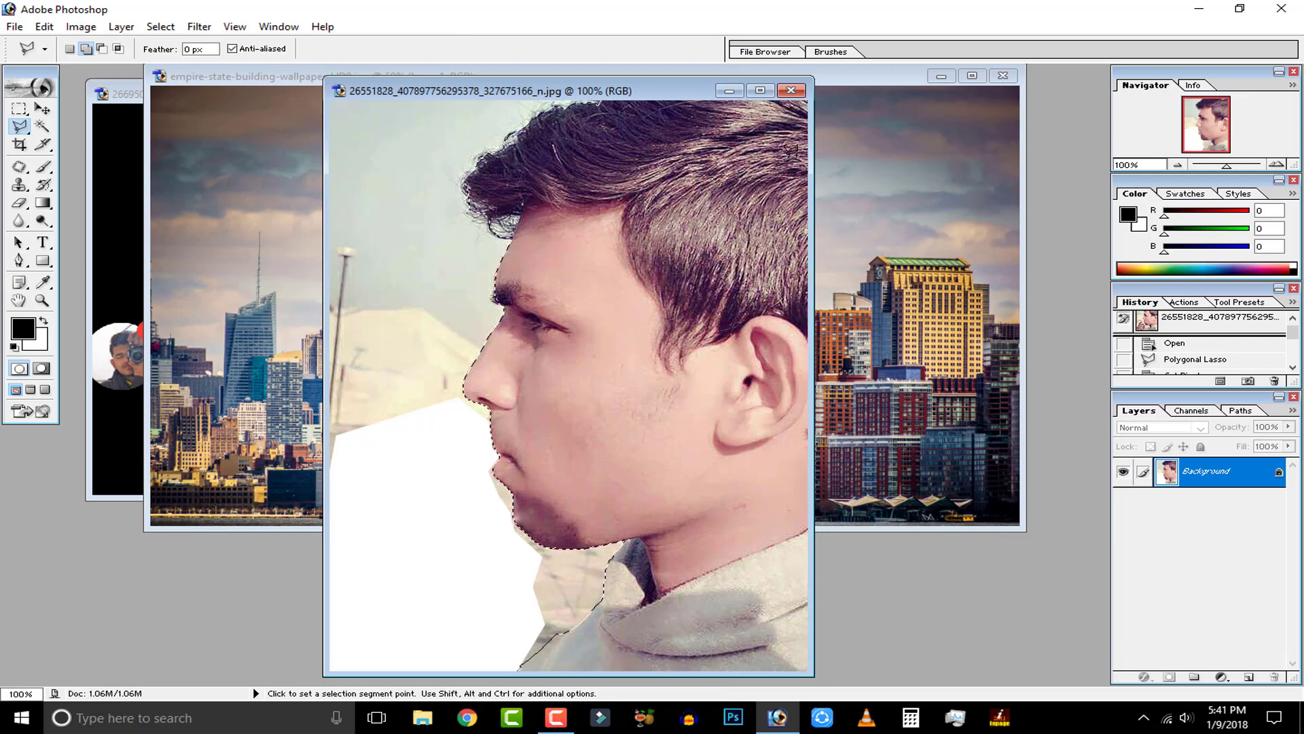
pyautogui.click(729, 91)
pyautogui.hotkey('ctrl', 'Tab')
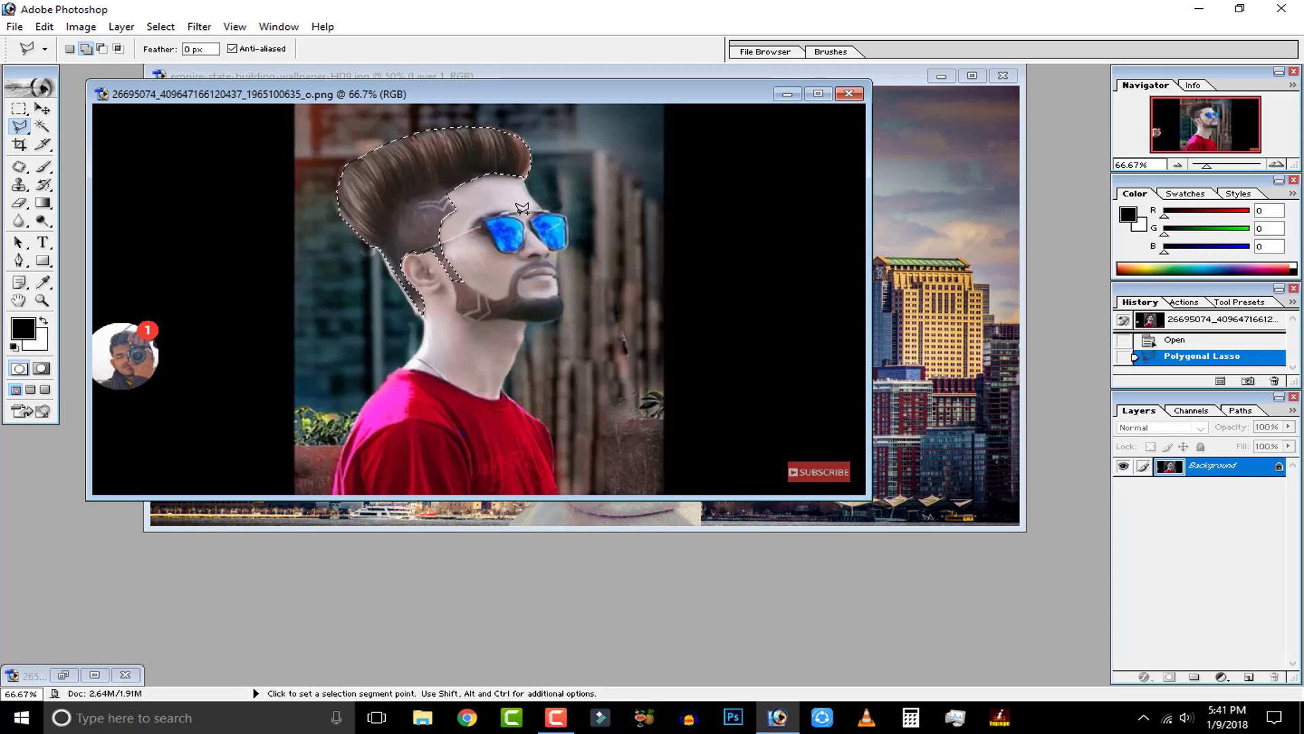
# Copy the selected hair and sideburns from the red T-shirt photo and paste them into the skyline image.
pyautogui.doubleClick(467, 145)
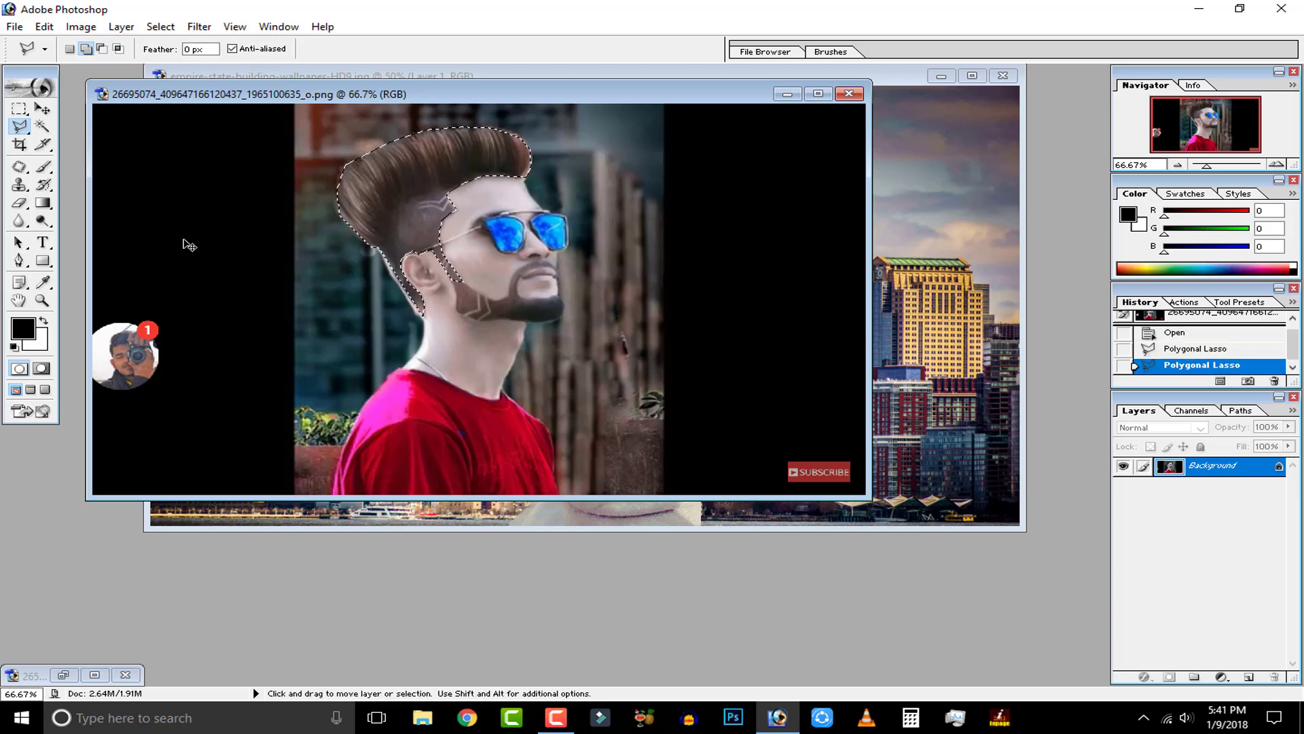
pyautogui.click(68, 29)
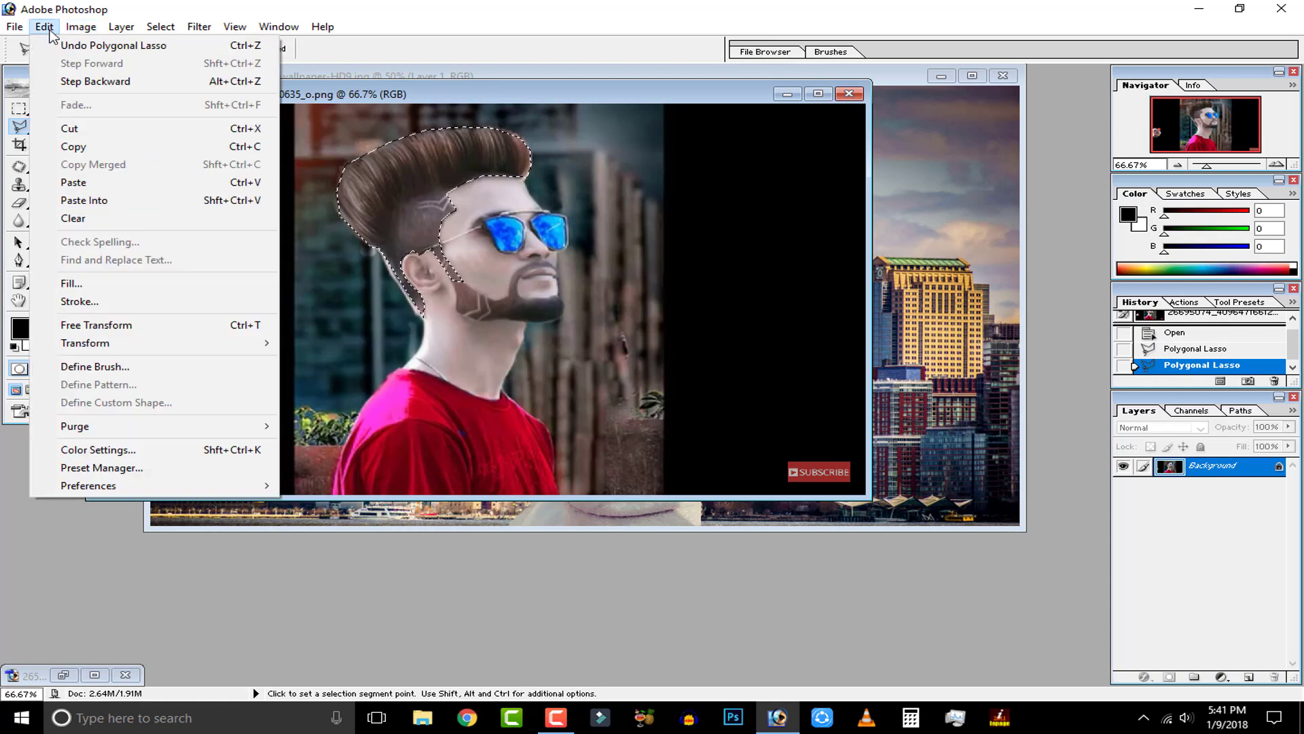
pyautogui.click(46, 28)
pyautogui.click(44, 26)
pyautogui.click(61, 149)
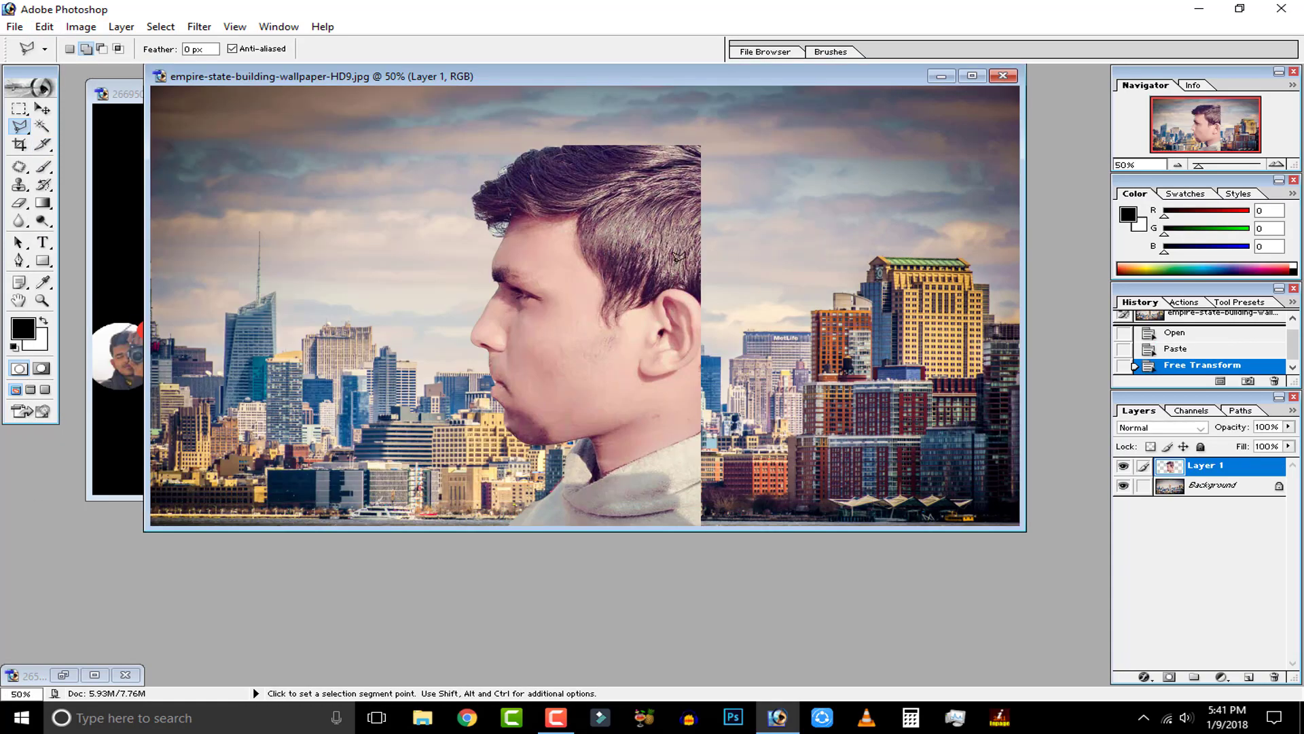
pyautogui.hotkey('ctrl', 'v')
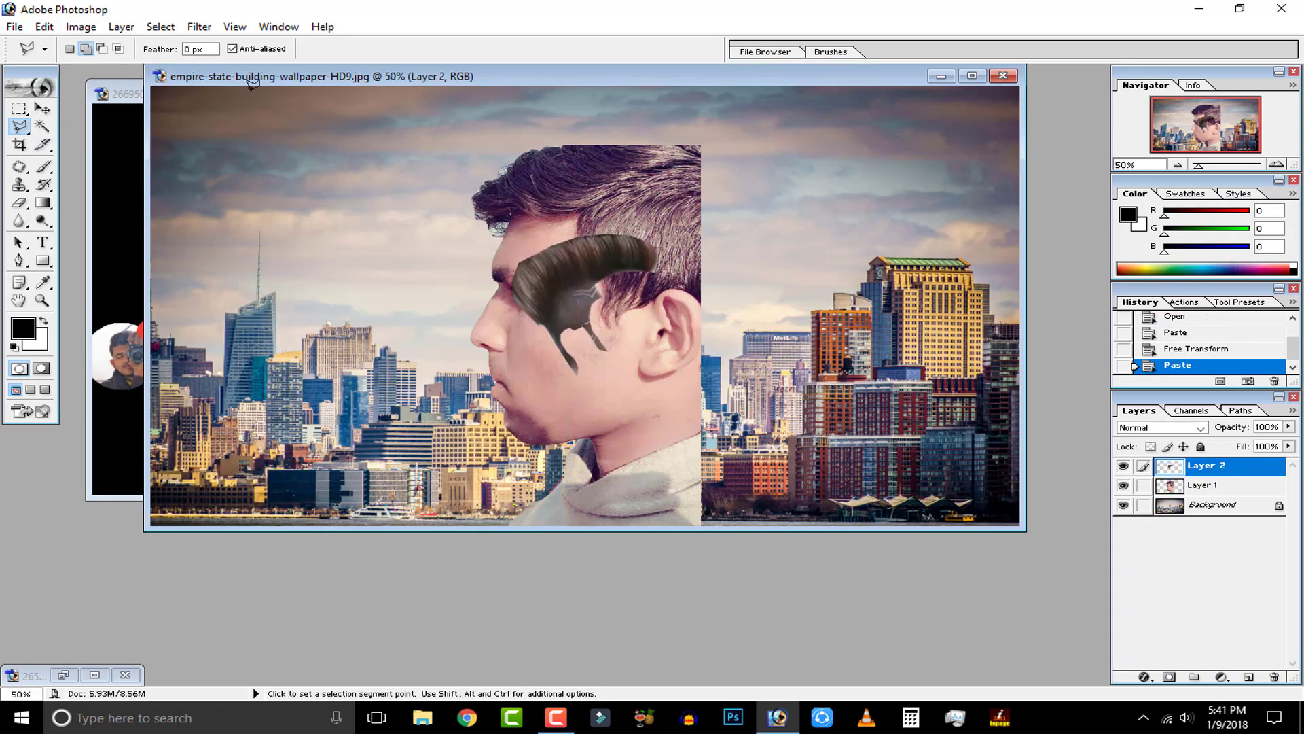
# Switch from the Polygonal Lasso to the Move tool in the skyline image.
pyautogui.click(44, 26)
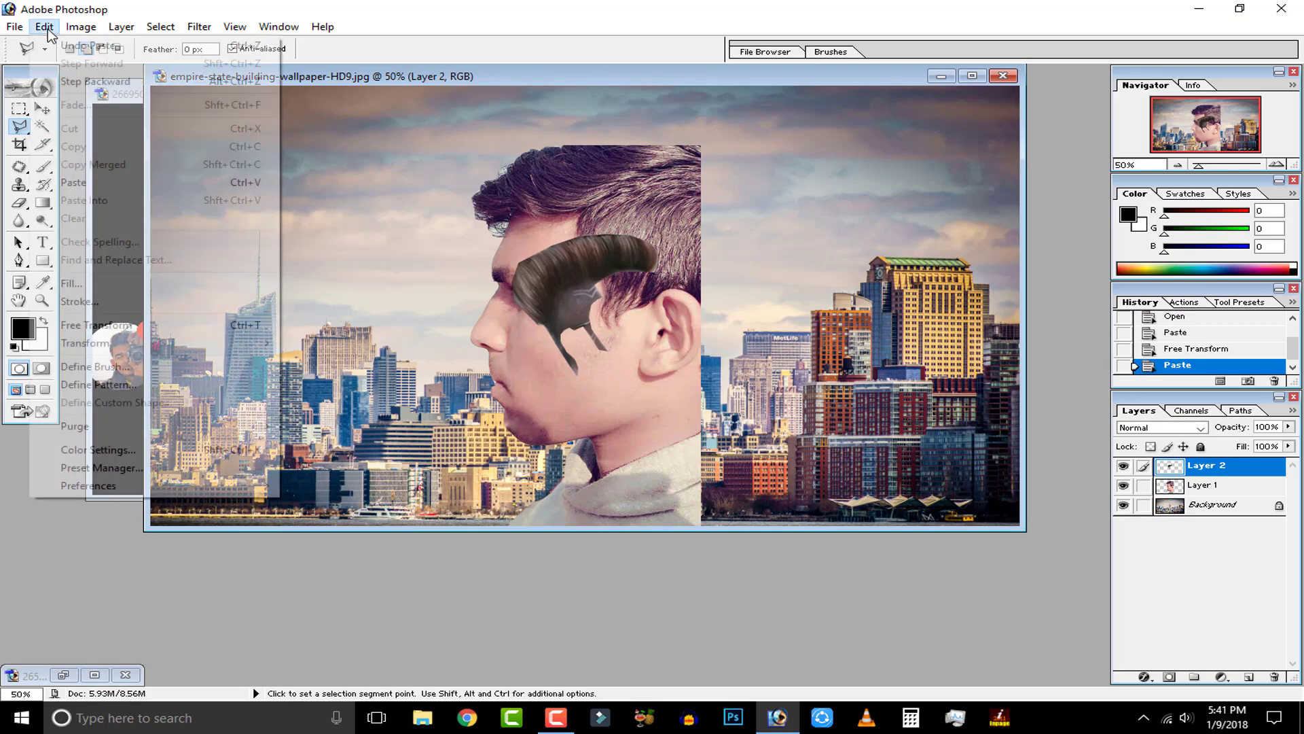
pyautogui.click(380, 193)
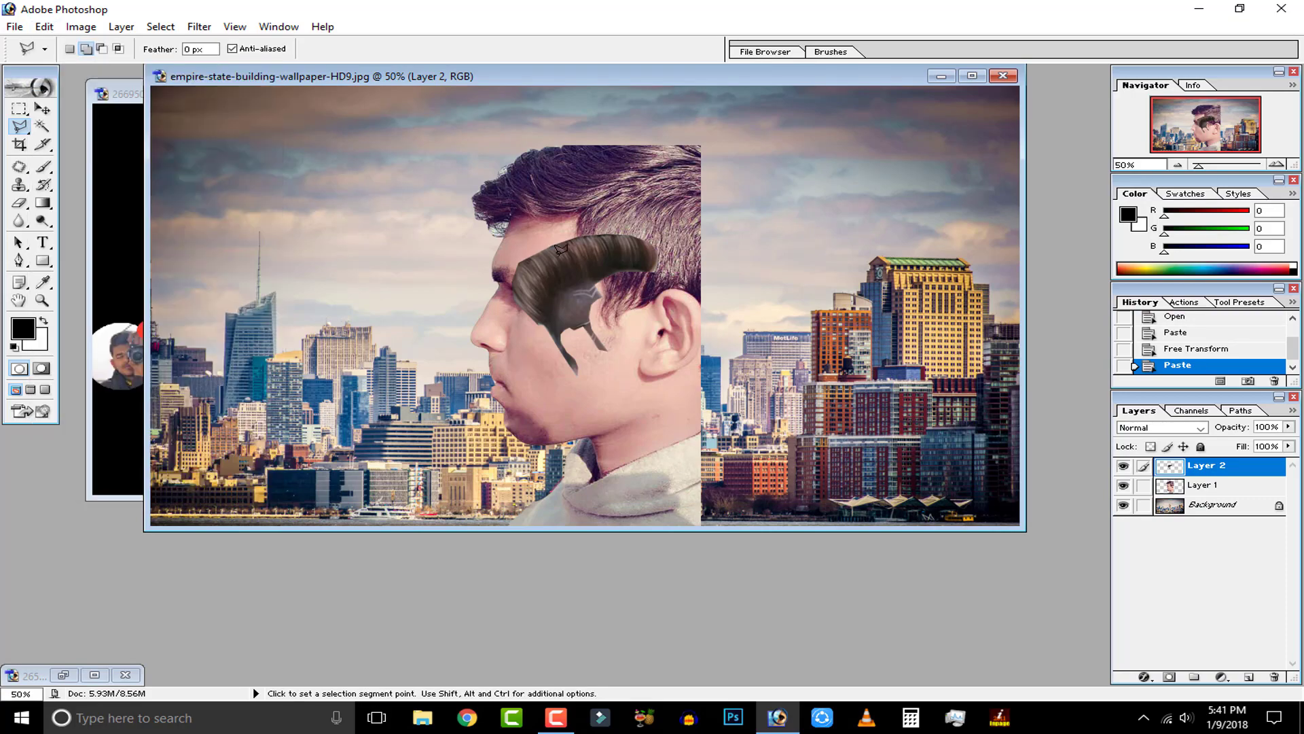
pyautogui.click(42, 109)
pyautogui.click(45, 26)
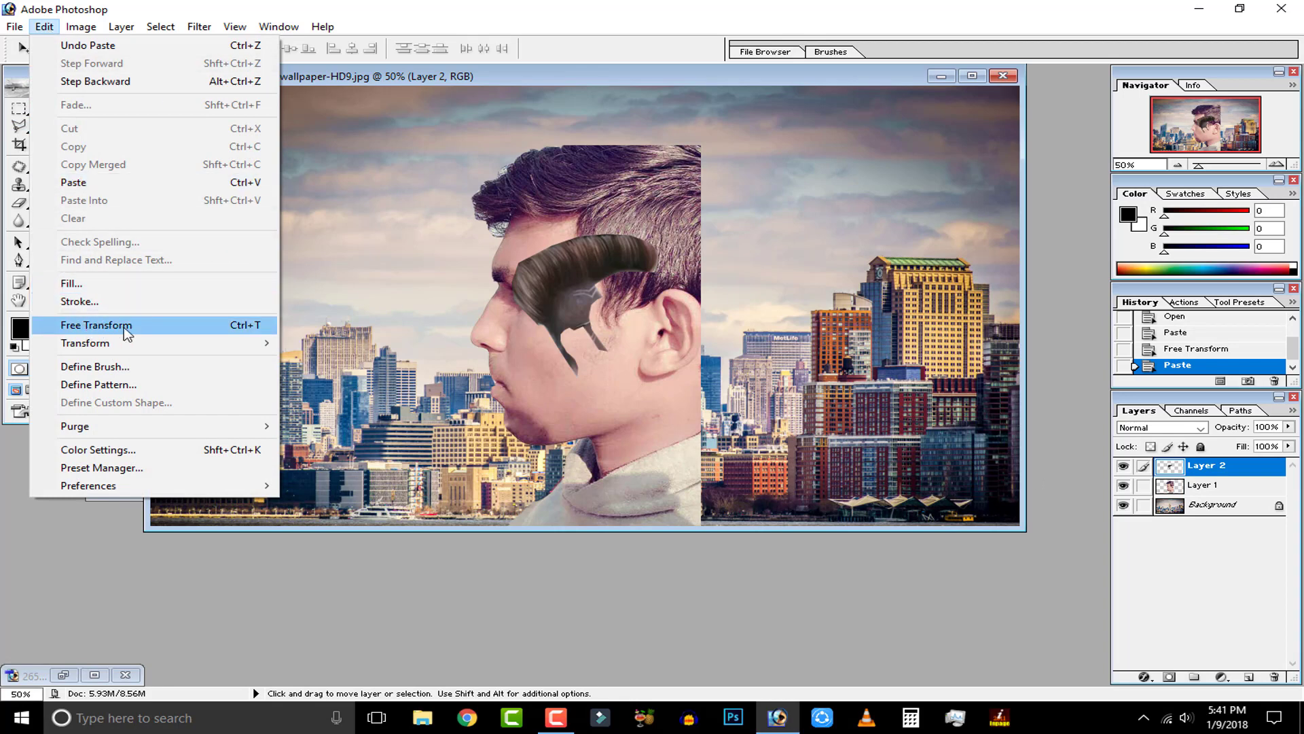
pyautogui.click(1031, 450)
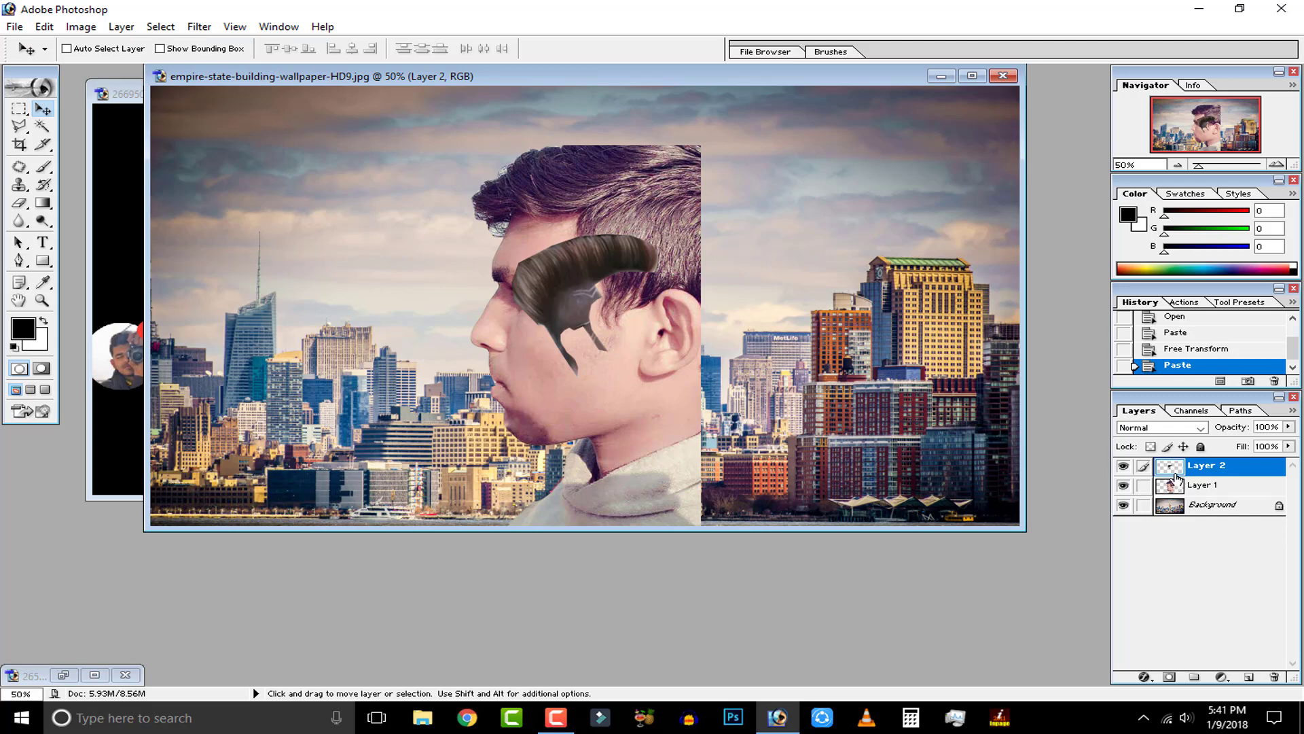
# Check the pasted hair layer by toggling its visibility, and rename it as hir.
pyautogui.click(1124, 466)
pyautogui.click(1123, 466)
pyautogui.doubleClick(1205, 466)
pyautogui.write('hir')
pyautogui.press('Return')
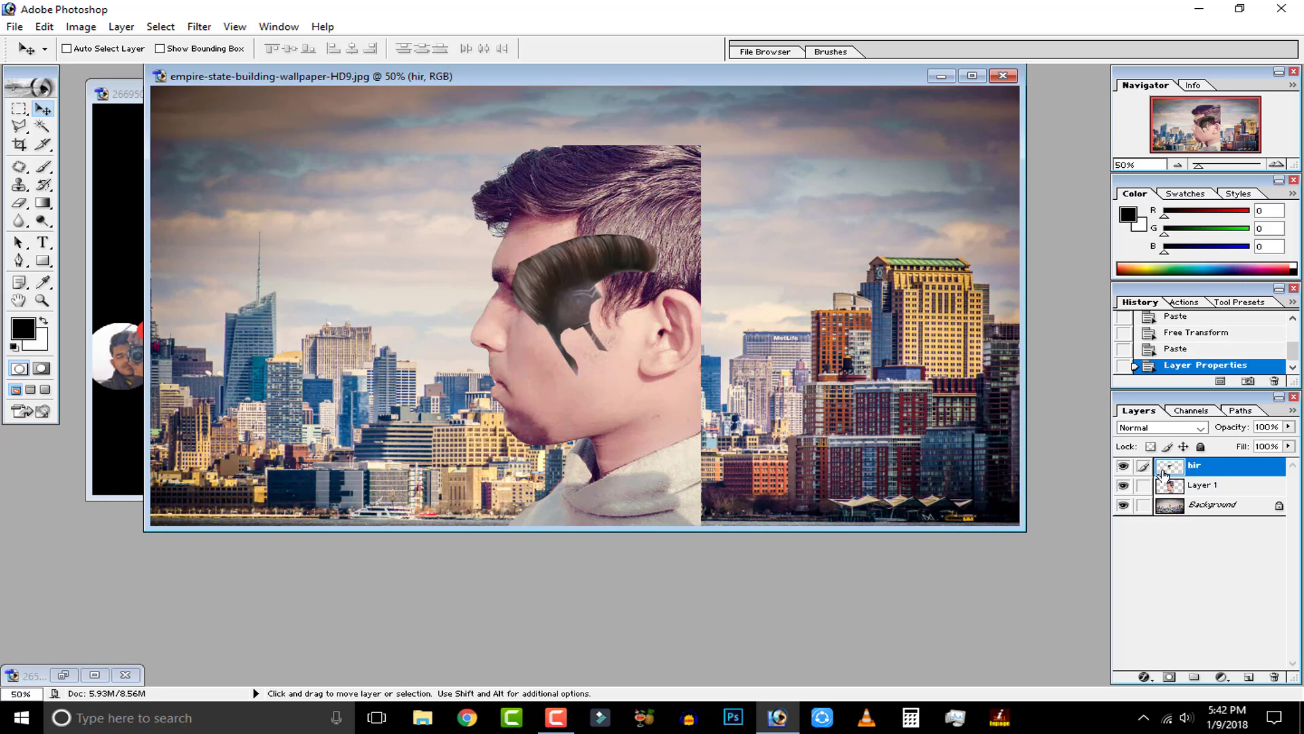
# Flip the hir layer horizontally with Free Transform and place it over the man's head, enlarged to about 156%.
pyautogui.click(79, 27)
pyautogui.moveTo(98, 53)
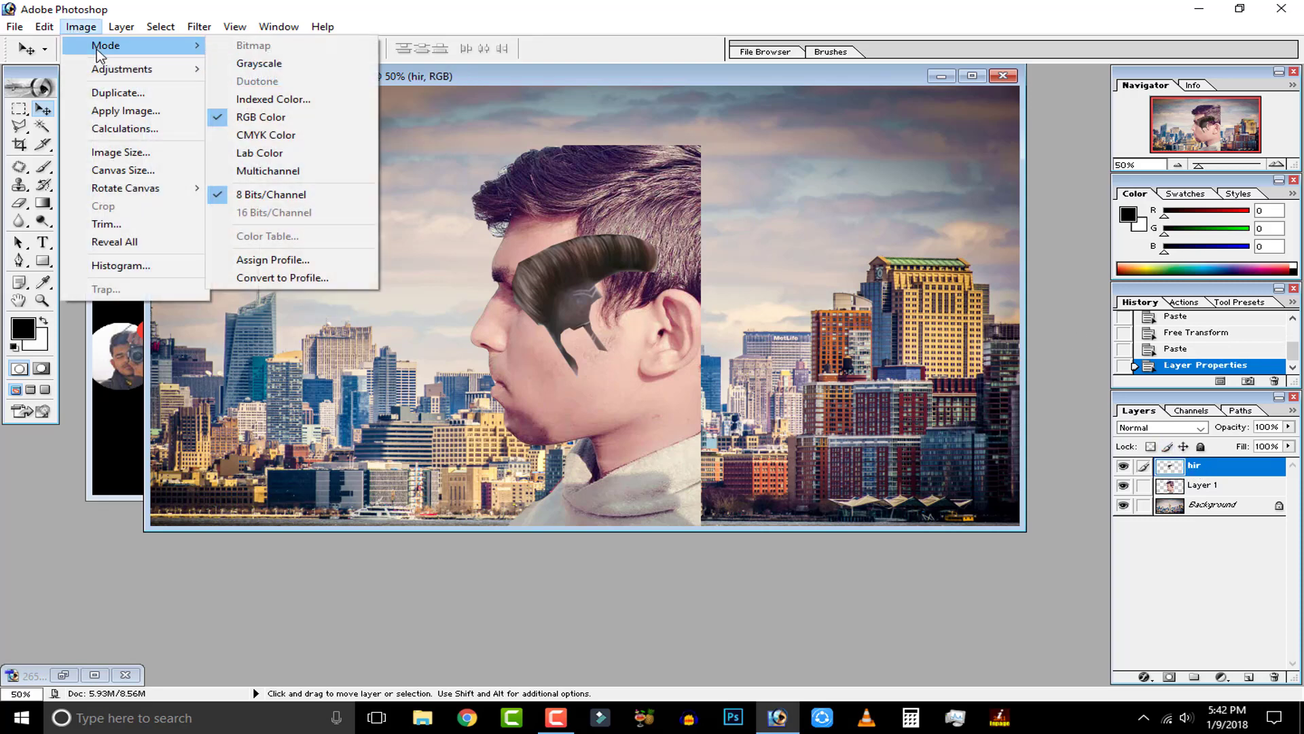
pyautogui.moveTo(45, 27)
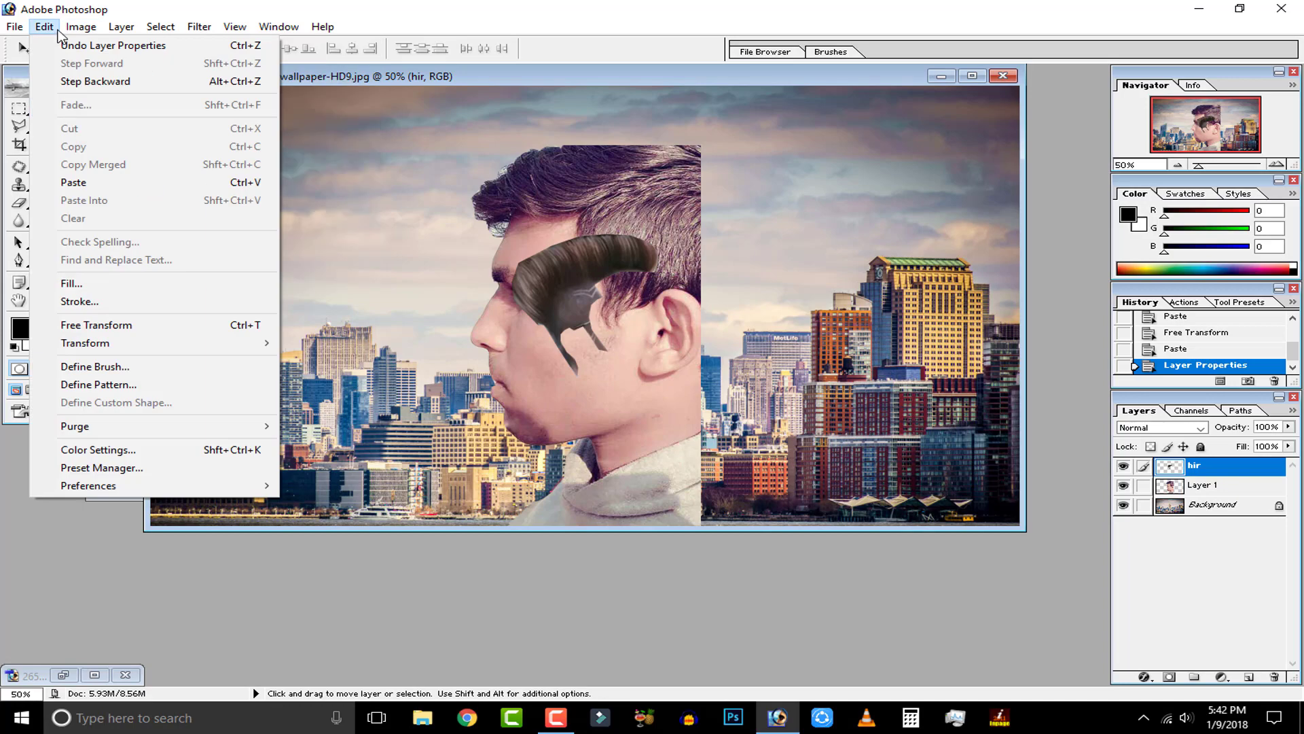
pyautogui.click(129, 327)
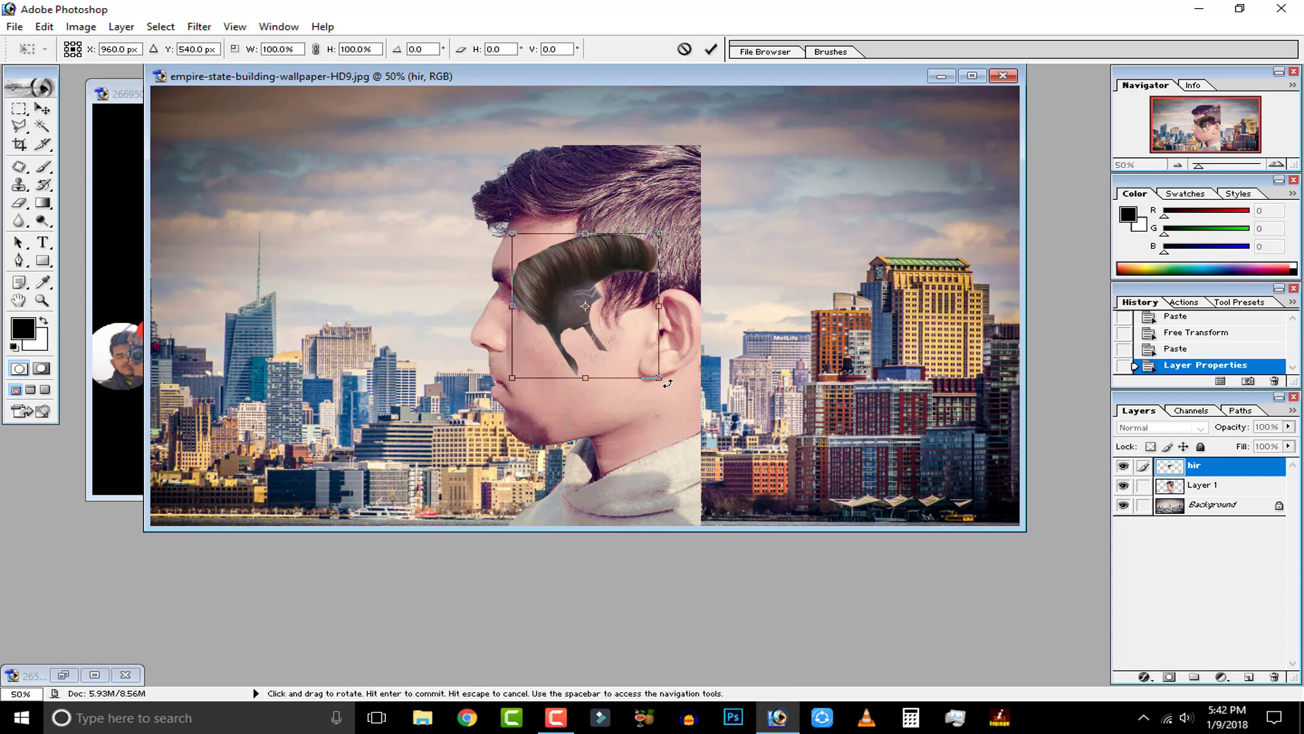
pyautogui.rightClick(621, 352)
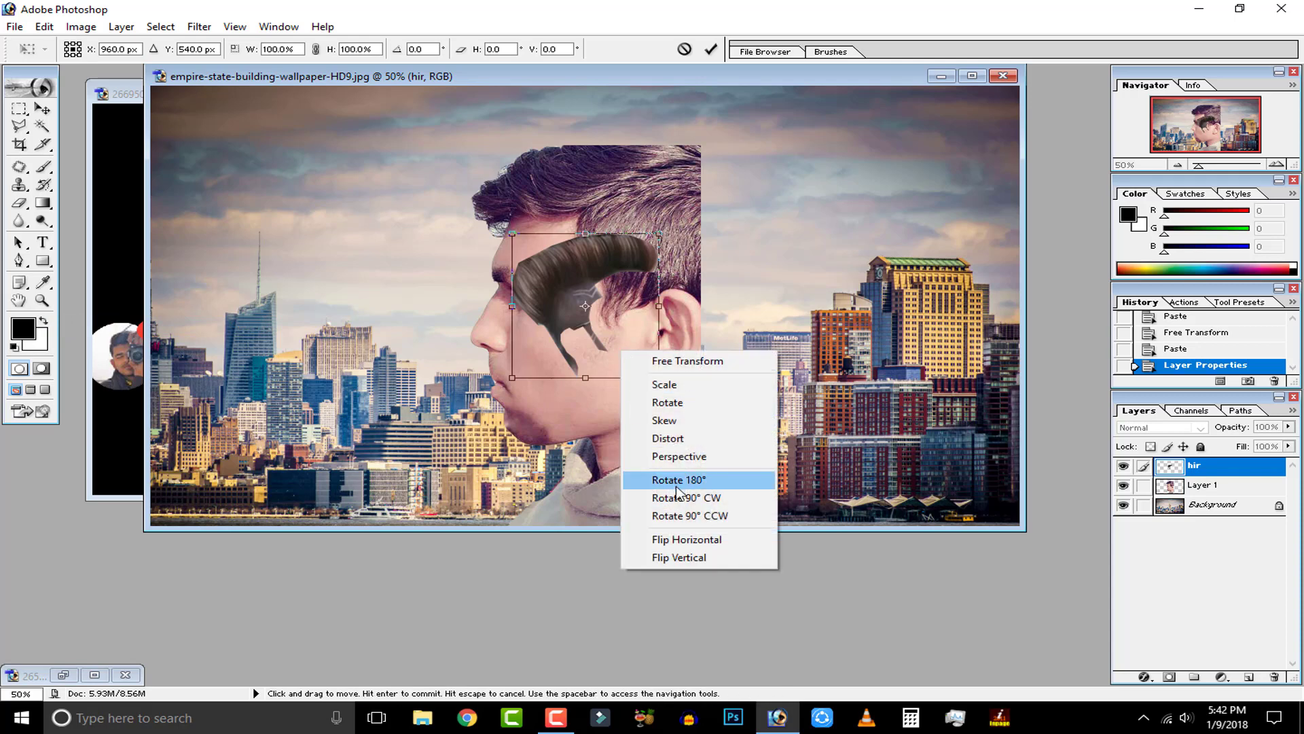
pyautogui.click(683, 546)
pyautogui.moveTo(629, 343); pyautogui.dragTo(682, 330)
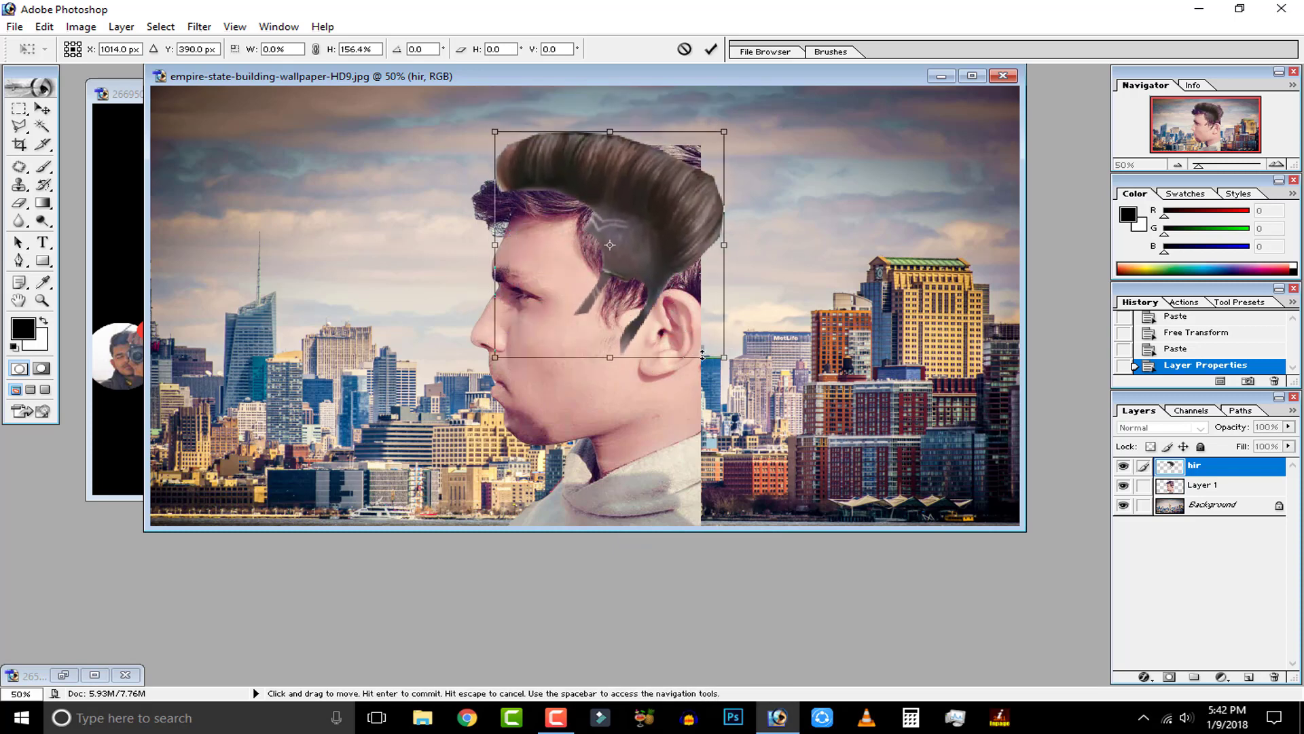
# Rotate the hair by about -18.2° and enlarge it to about 199% so it covers the man's original hair.
pyautogui.moveTo(700, 379); pyautogui.dragTo(671, 286)
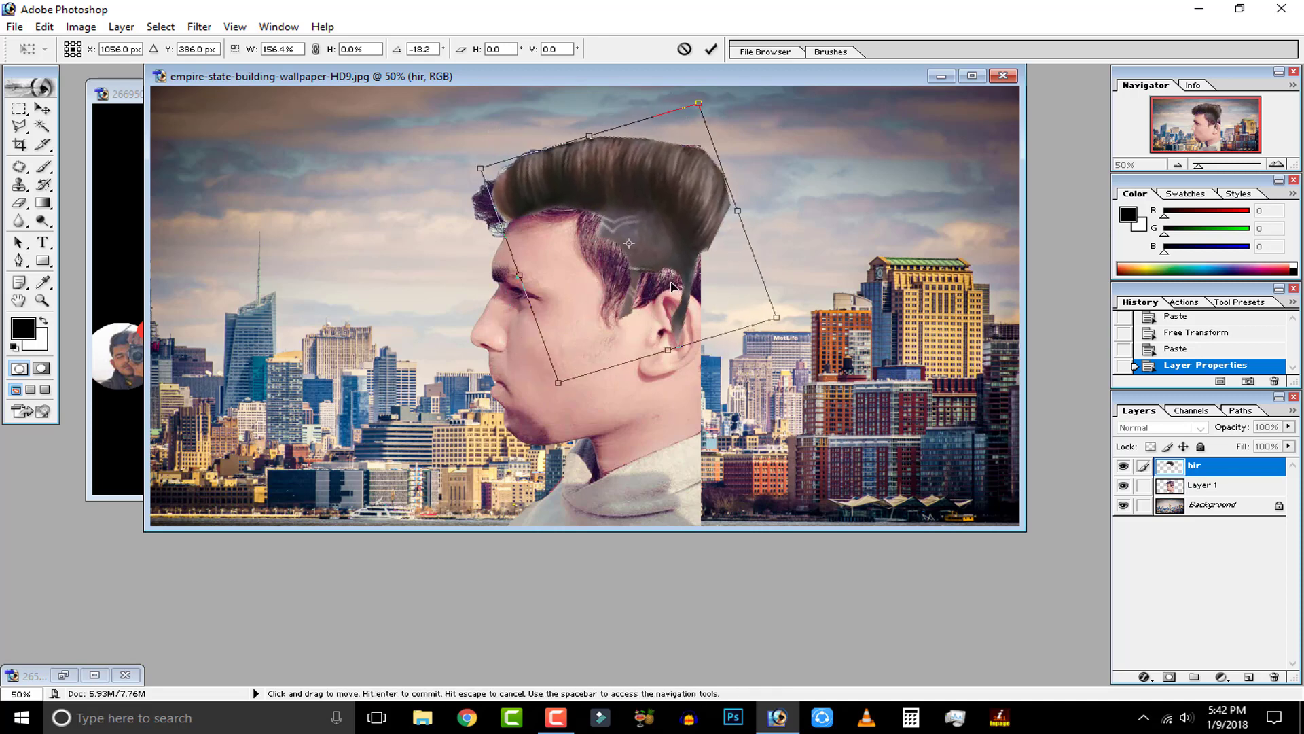
pyautogui.moveTo(778, 316); pyautogui.dragTo(809, 340)
pyautogui.moveTo(691, 342); pyautogui.dragTo(690, 346)
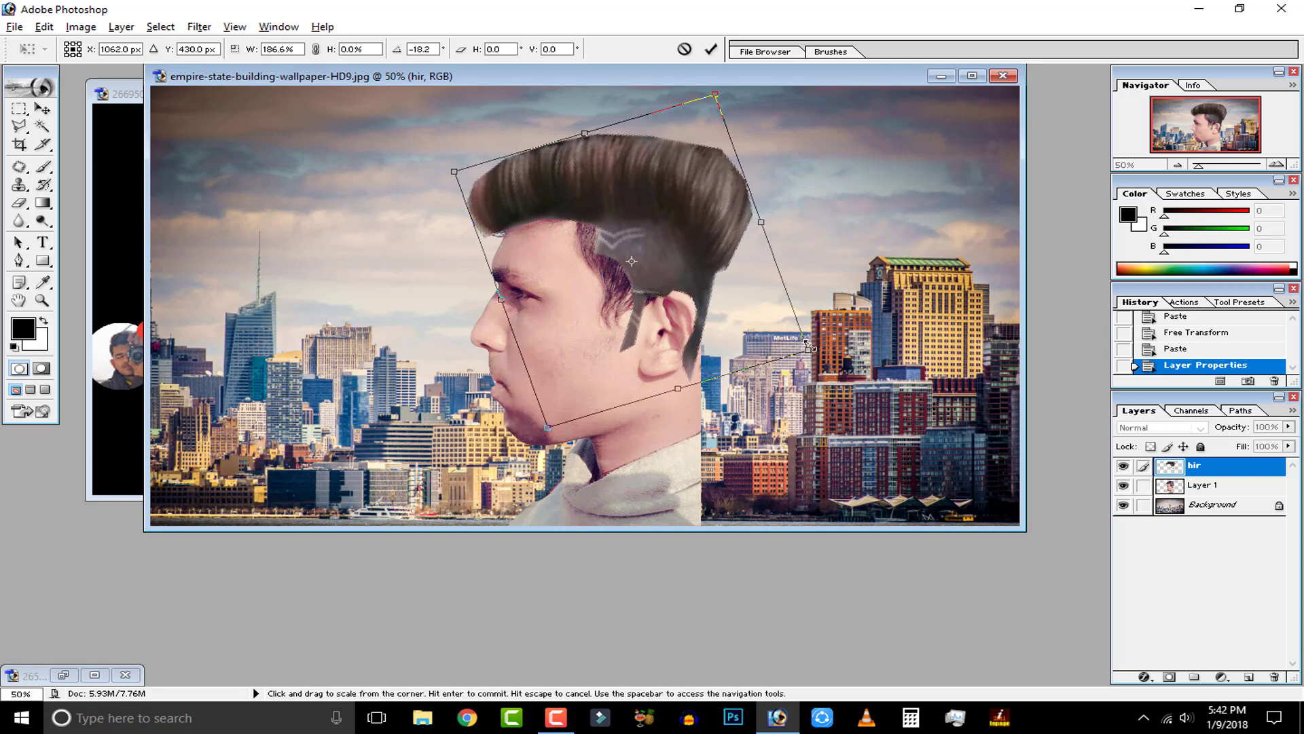
pyautogui.moveTo(808, 346); pyautogui.dragTo(818, 357)
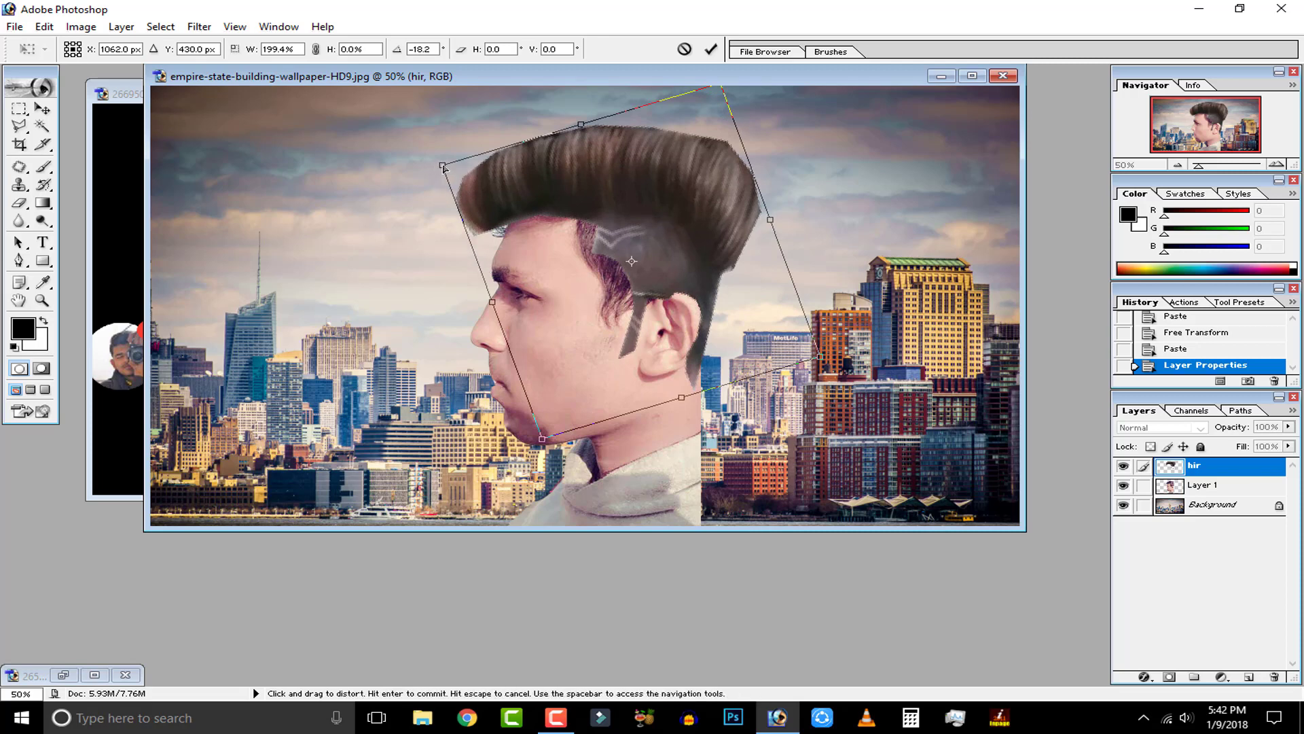
# Distort the hair's corners to fit it around the forehead and ear, and apply the transform.
pyautogui.moveTo(442, 165); pyautogui.dragTo(462, 172)
pyautogui.moveTo(615, 258); pyautogui.dragTo(619, 263)
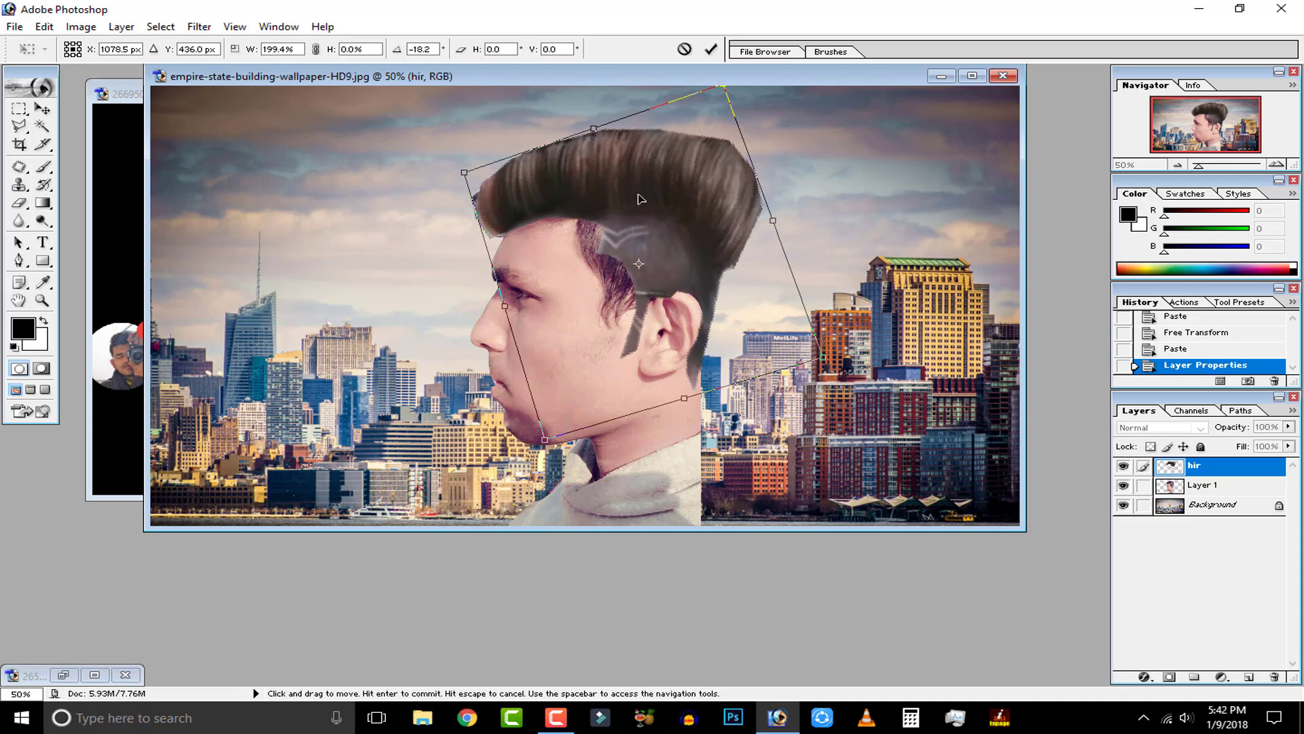
pyautogui.rightClick(705, 169)
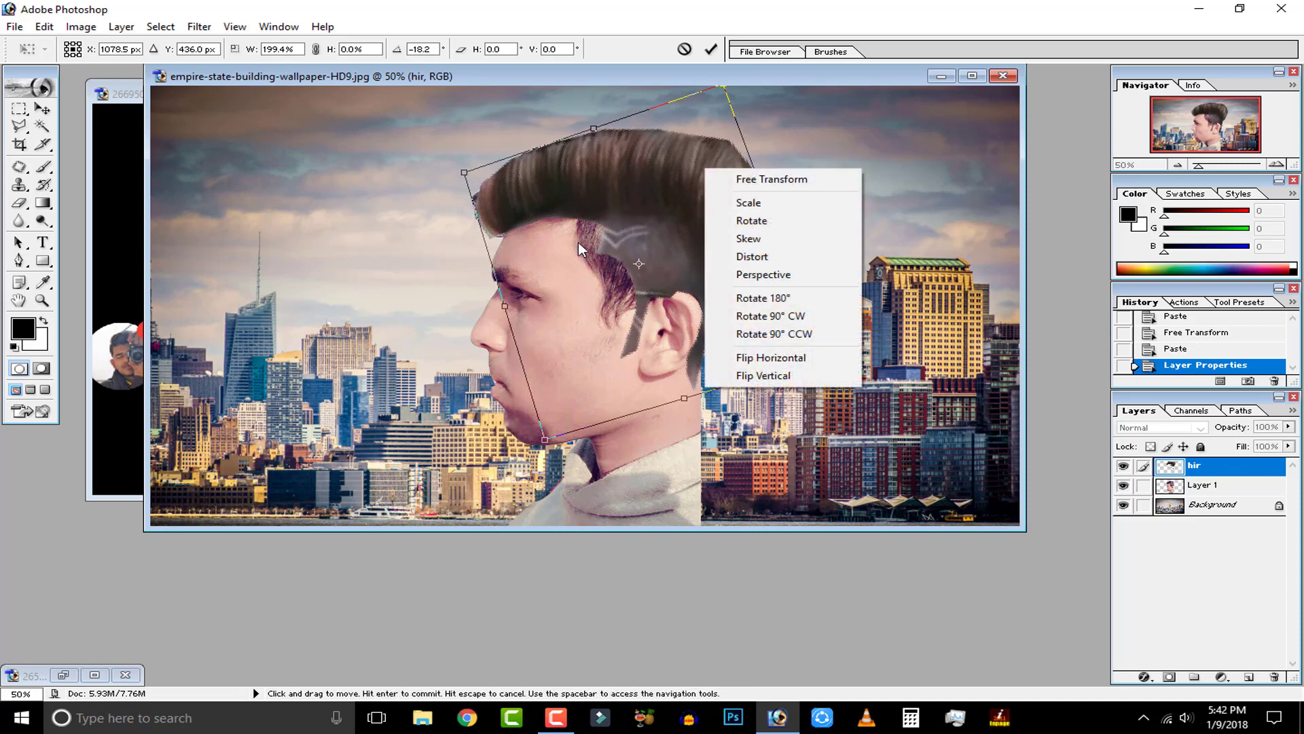
pyautogui.click(752, 256)
pyautogui.moveTo(464, 173); pyautogui.dragTo(445, 167)
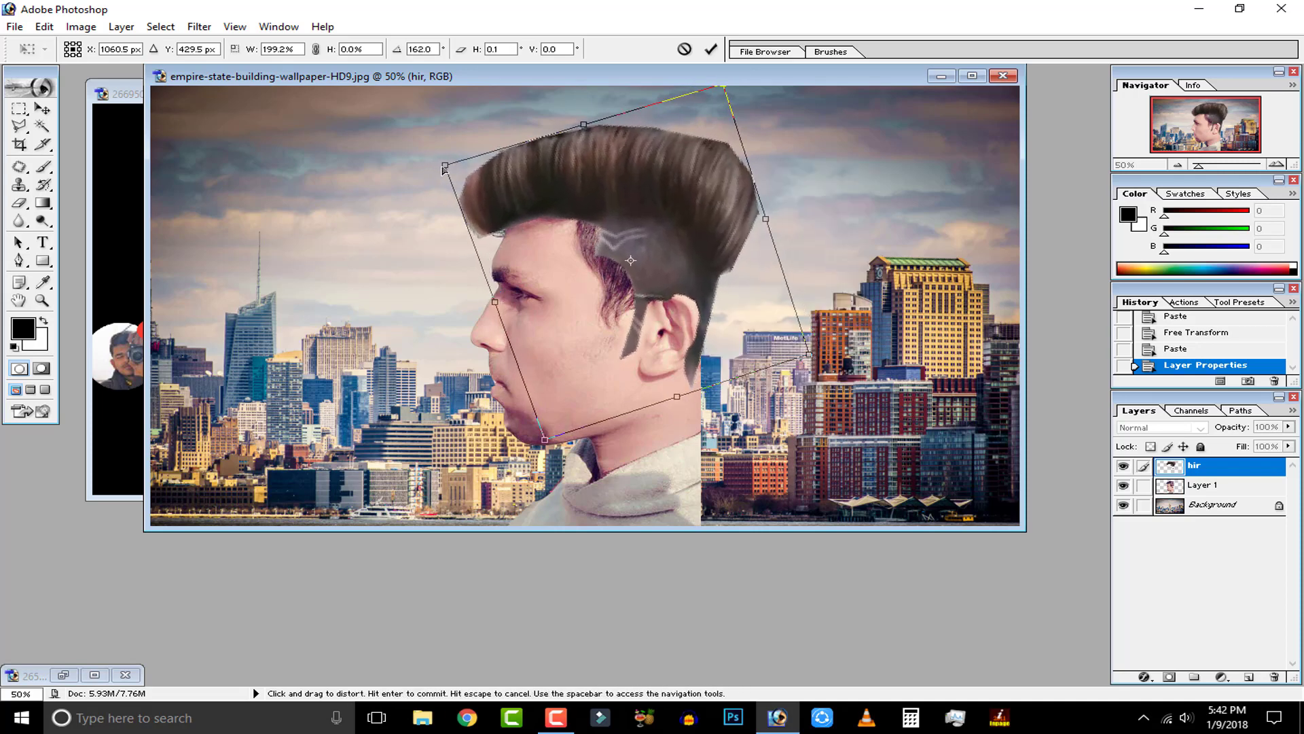
pyautogui.moveTo(495, 302); pyautogui.dragTo(505, 297)
pyautogui.moveTo(455, 161); pyautogui.dragTo(438, 148)
pyautogui.moveTo(527, 244); pyautogui.dragTo(529, 255)
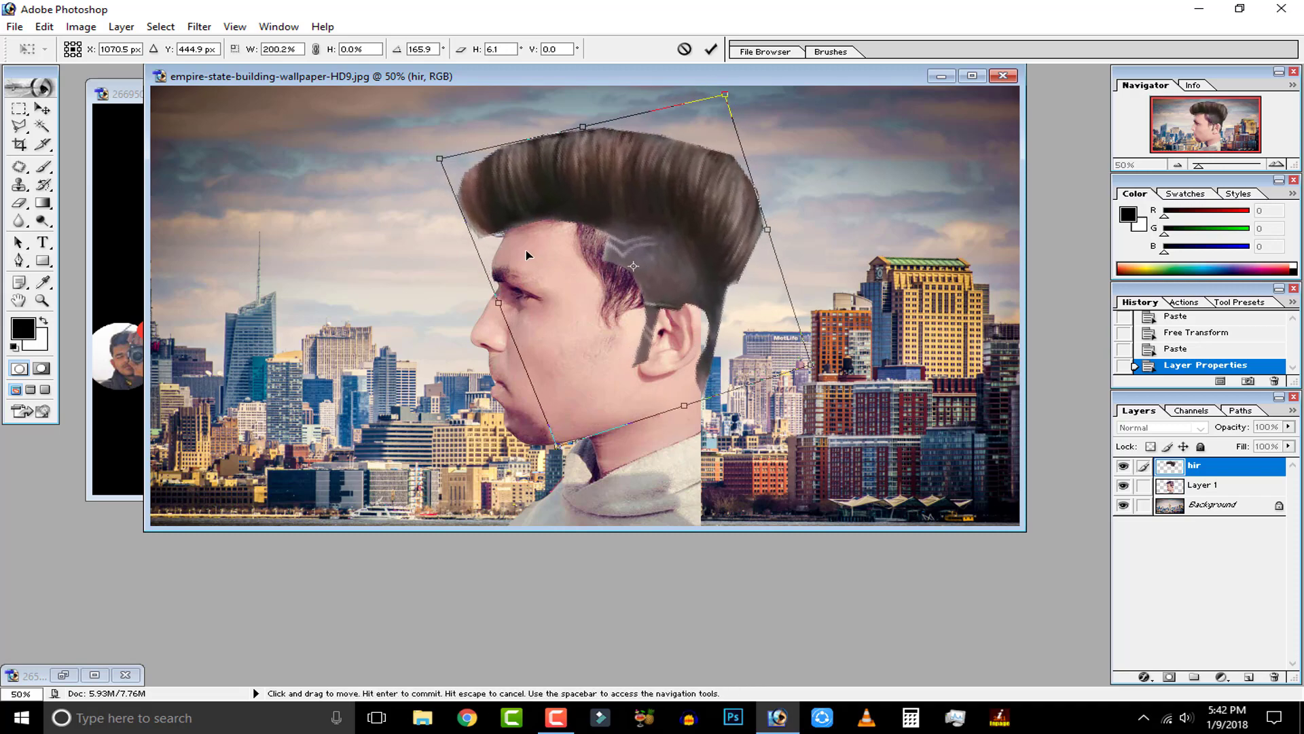
pyautogui.click(710, 49)
# Inspect how the new hair fits the forehead, temple and ear, both close up and in the whole picture.
pyautogui.hotkey('ctrl', '+')
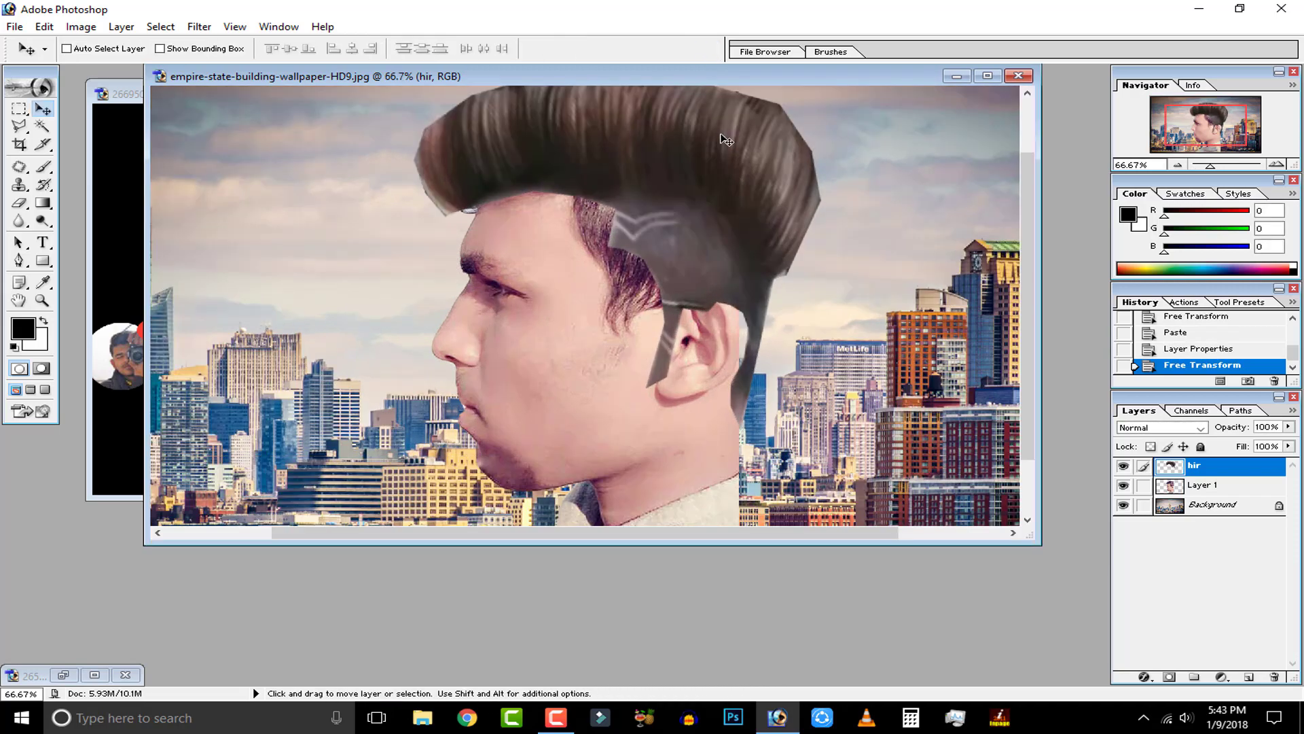
pyautogui.hotkey('ctrl', '+')
pyautogui.hotkey('ctrl', '-')
pyautogui.hotkey('ctrl', '-')
pyautogui.hotkey('ctrl', '+')
pyautogui.hotkey('ctrl', '+')
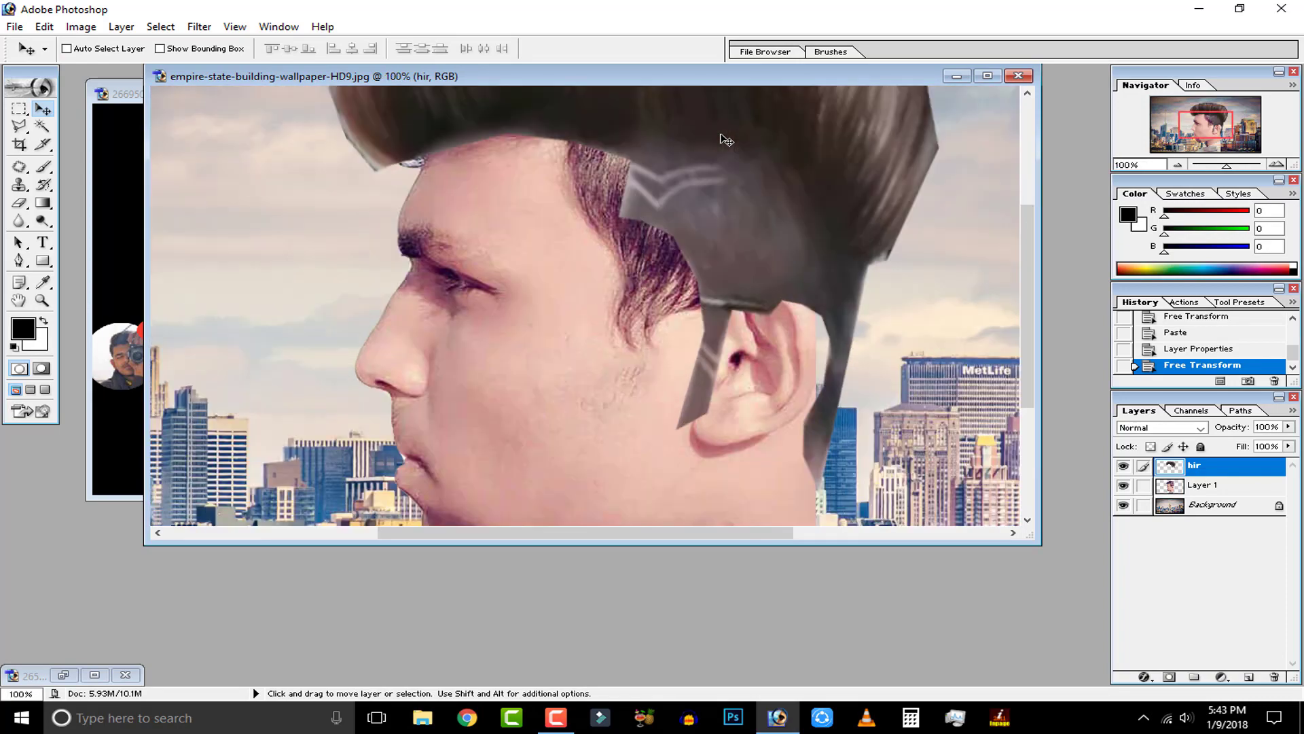
pyautogui.hotkey('ctrl', '-')
pyautogui.hotkey('ctrl', '-')
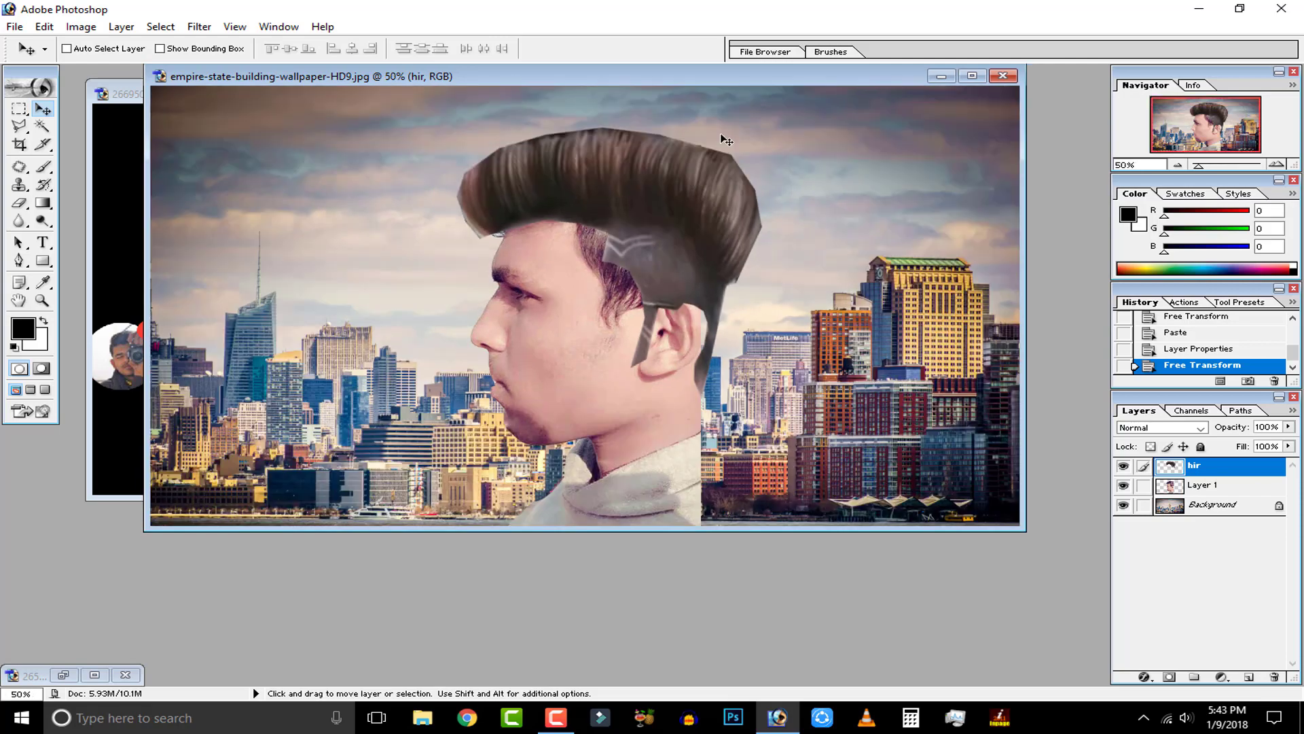
# Maximize the skyline image window and distort the hair's lower rear corner inward toward the neck.
pyautogui.click(973, 75)
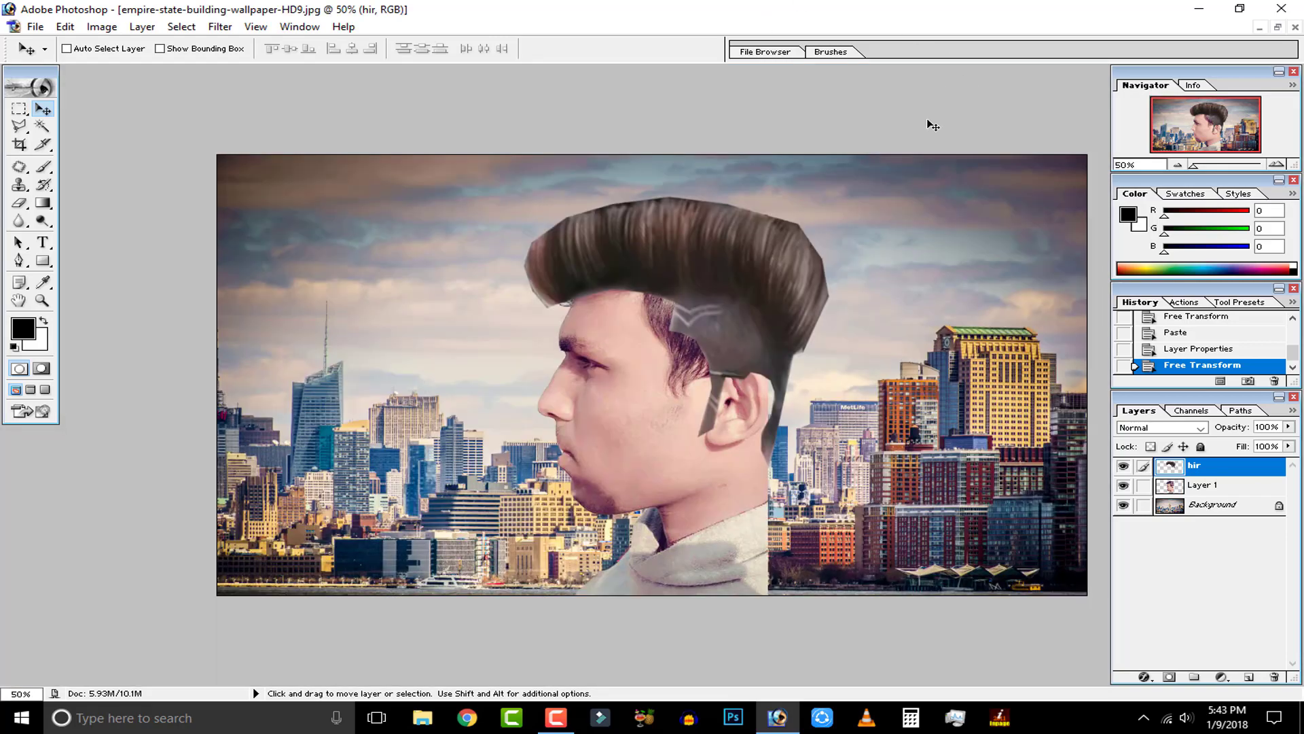
pyautogui.hotkey('ctrl', '+')
pyautogui.hotkey('ctrl', '+')
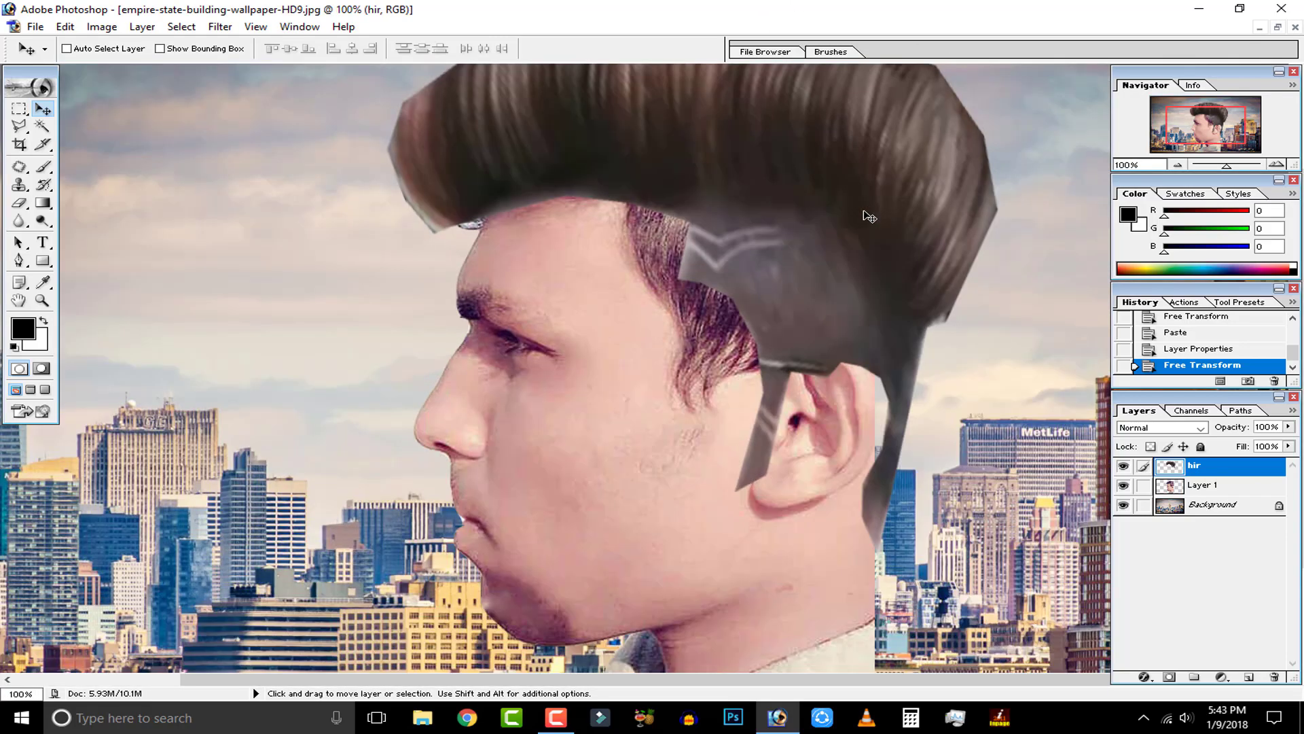
pyautogui.hotkey('ctrl', '-')
pyautogui.hotkey('ctrl', 't')
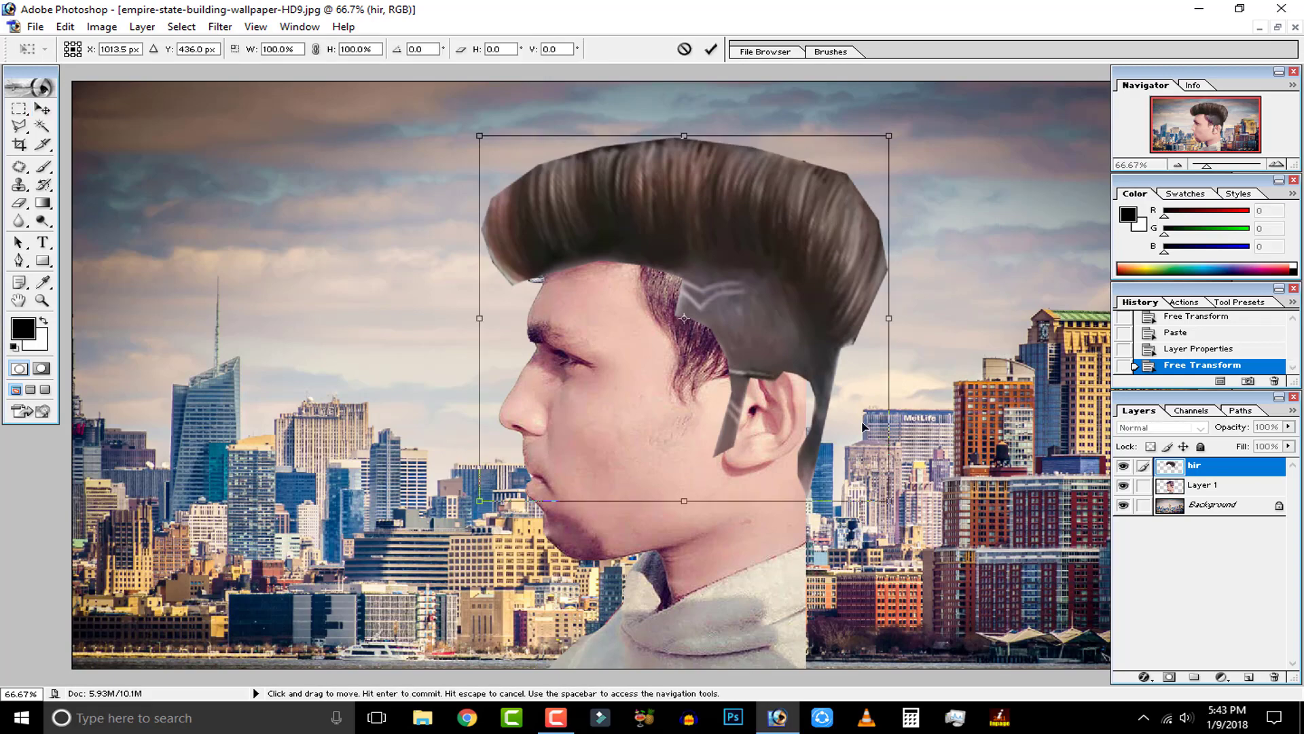
pyautogui.moveTo(892, 510); pyautogui.dragTo(867, 482)
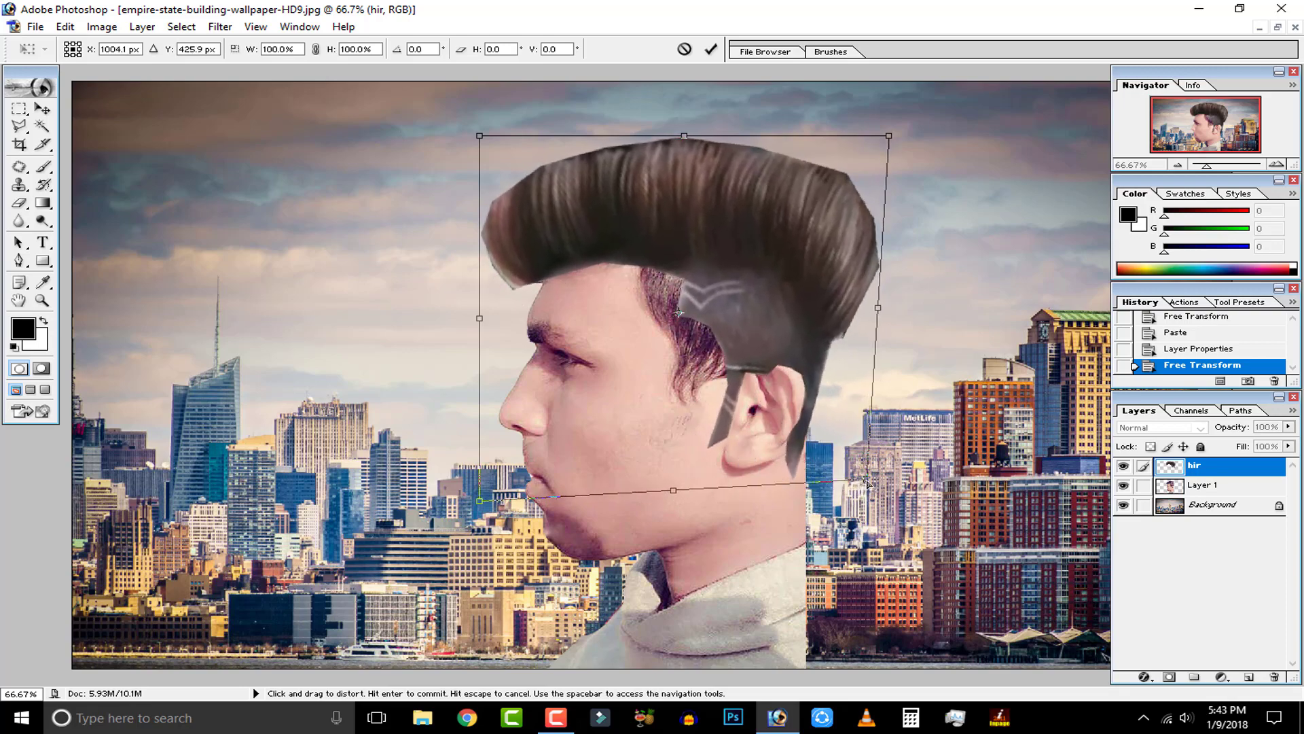
pyautogui.click(710, 49)
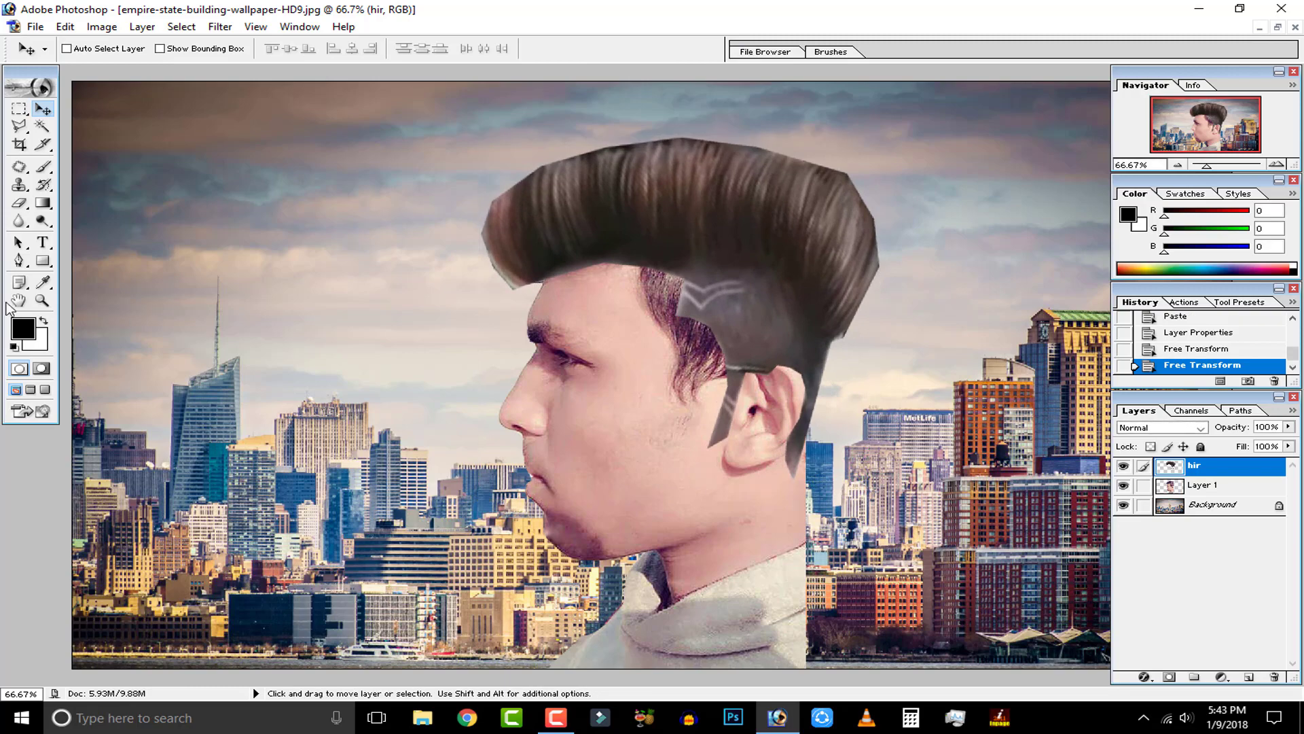
# Erase the hair strands in front of and behind the ear with a size 40 Eraser brush.
pyautogui.click(19, 203)
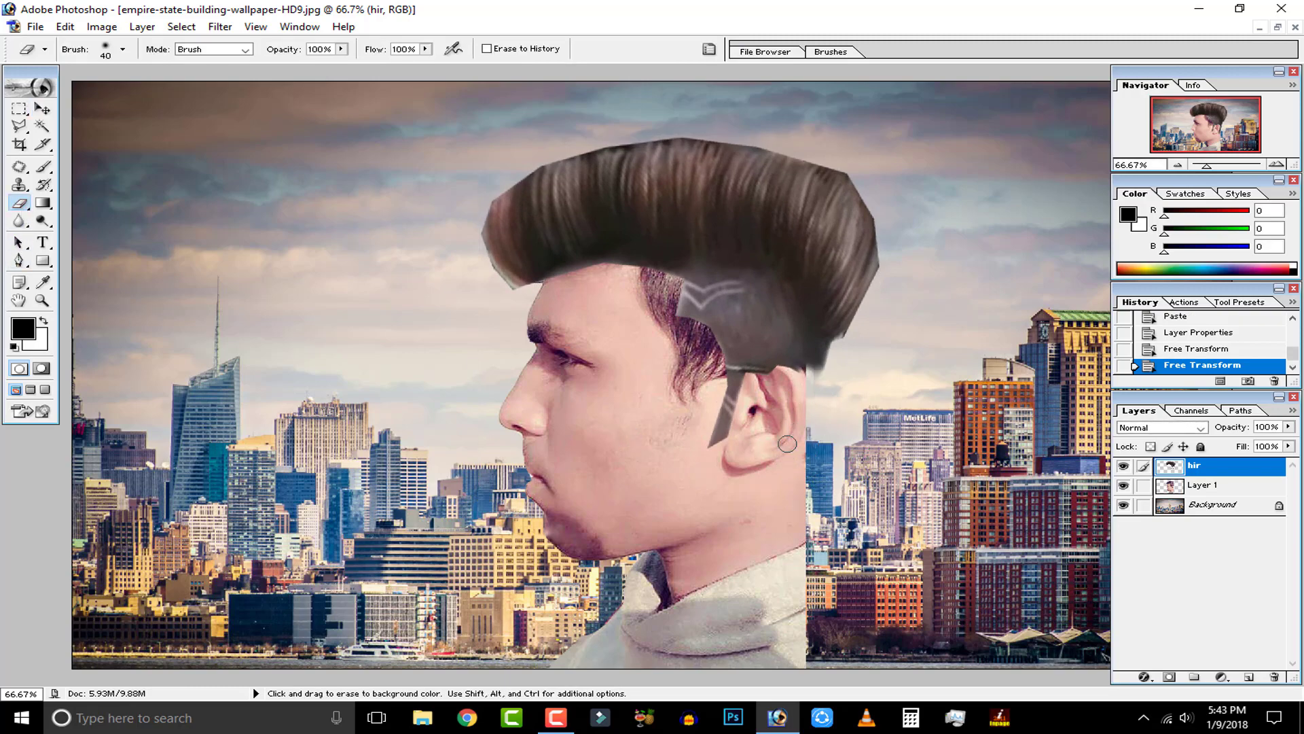
pyautogui.moveTo(788, 444); pyautogui.dragTo(794, 422)
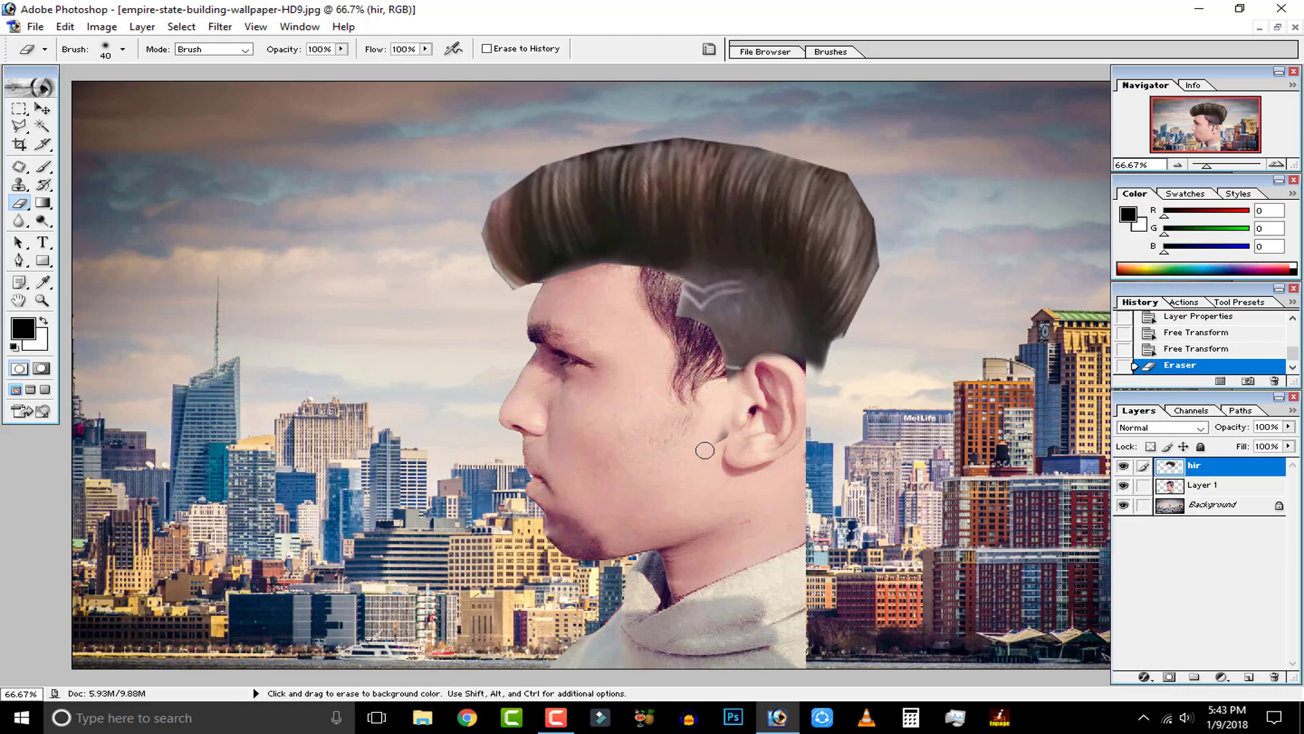
pyautogui.click(821, 394)
# Narrow the hair layer to about 91% of its width and erase lightly along its edge at the temple.
pyautogui.hotkey('ctrl', 't')
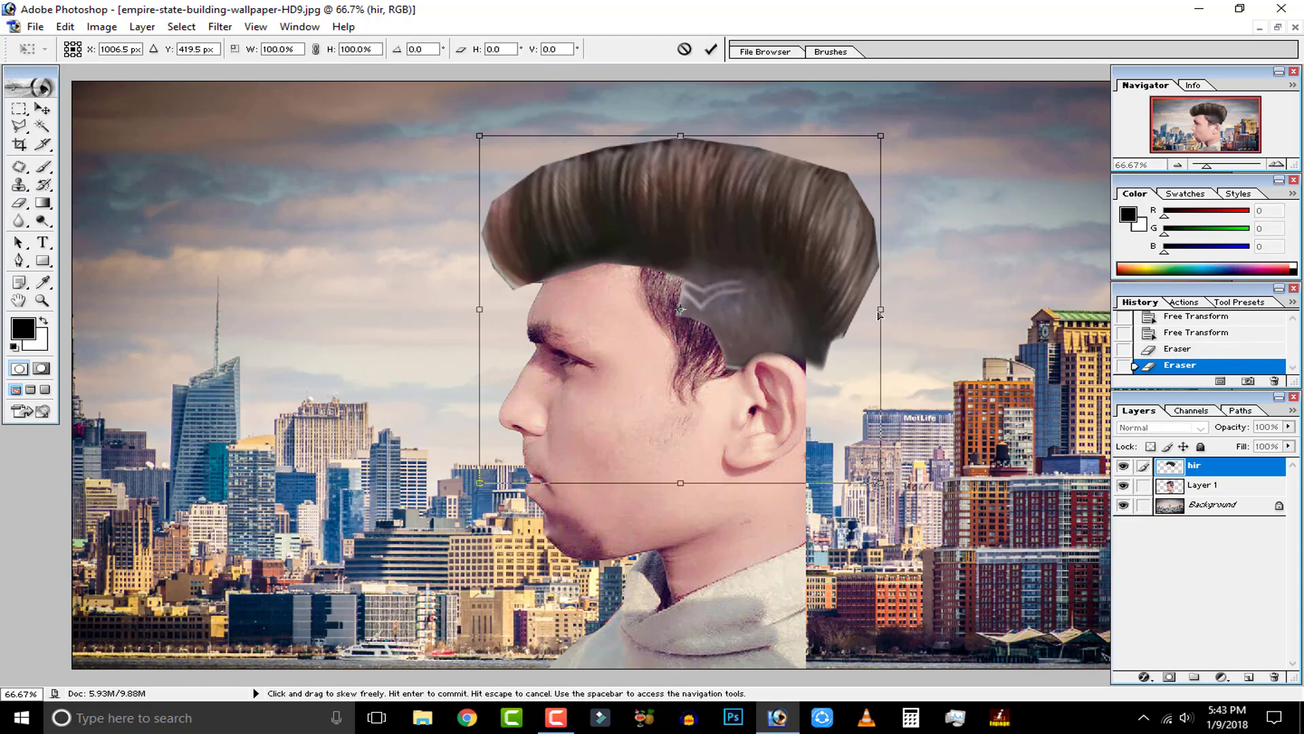
pyautogui.moveTo(881, 307); pyautogui.dragTo(860, 309)
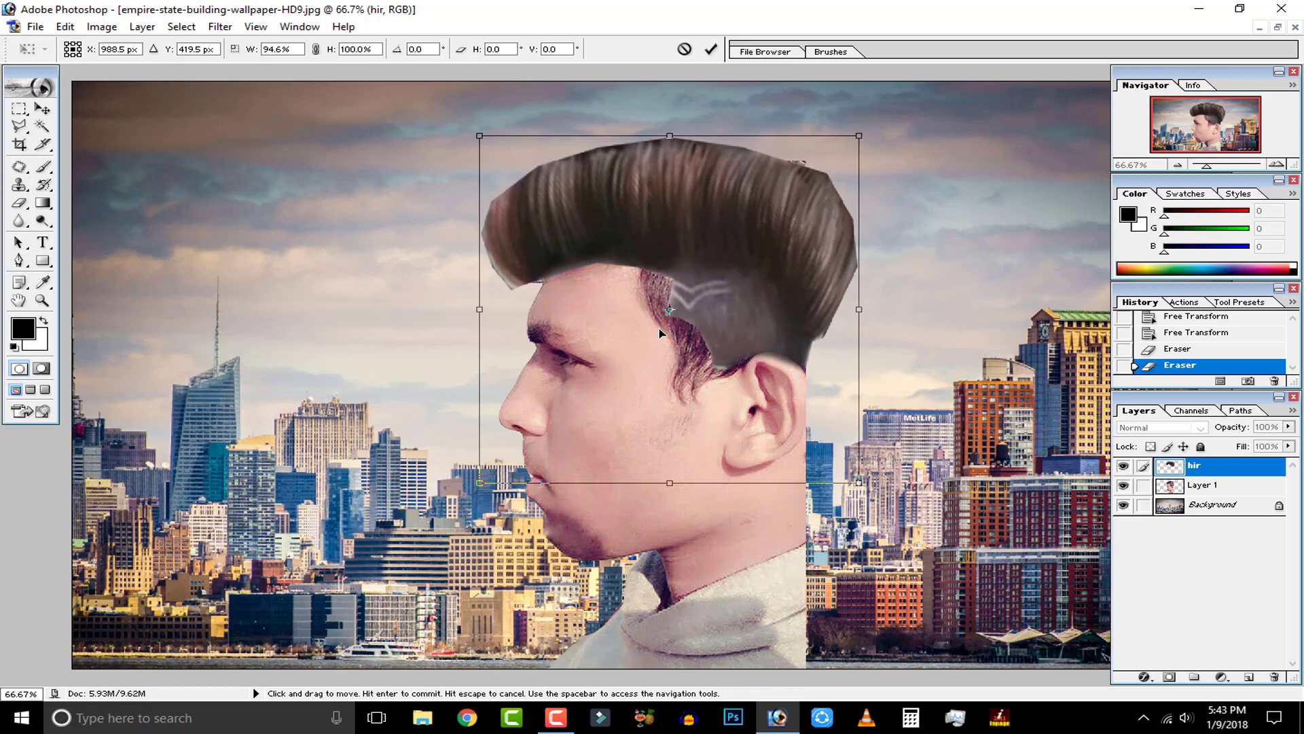
pyautogui.moveTo(474, 308); pyautogui.dragTo(487, 300)
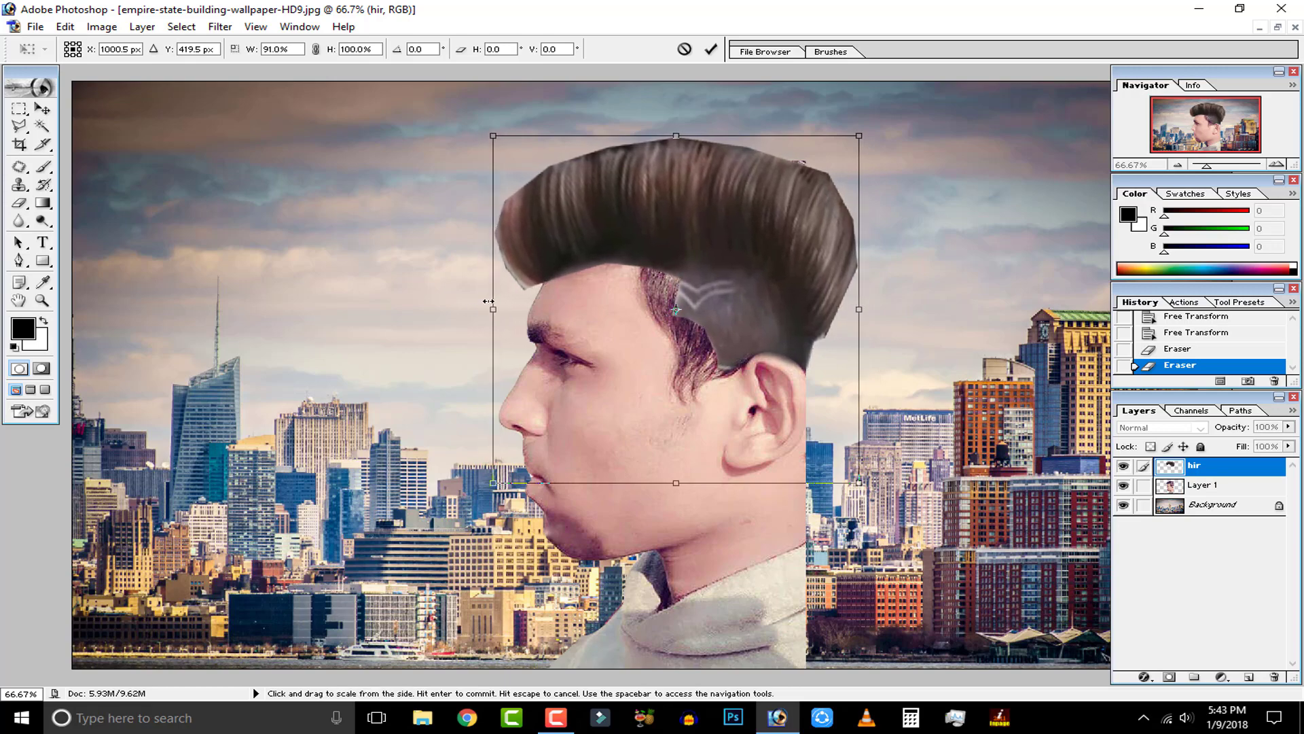
pyautogui.click(711, 49)
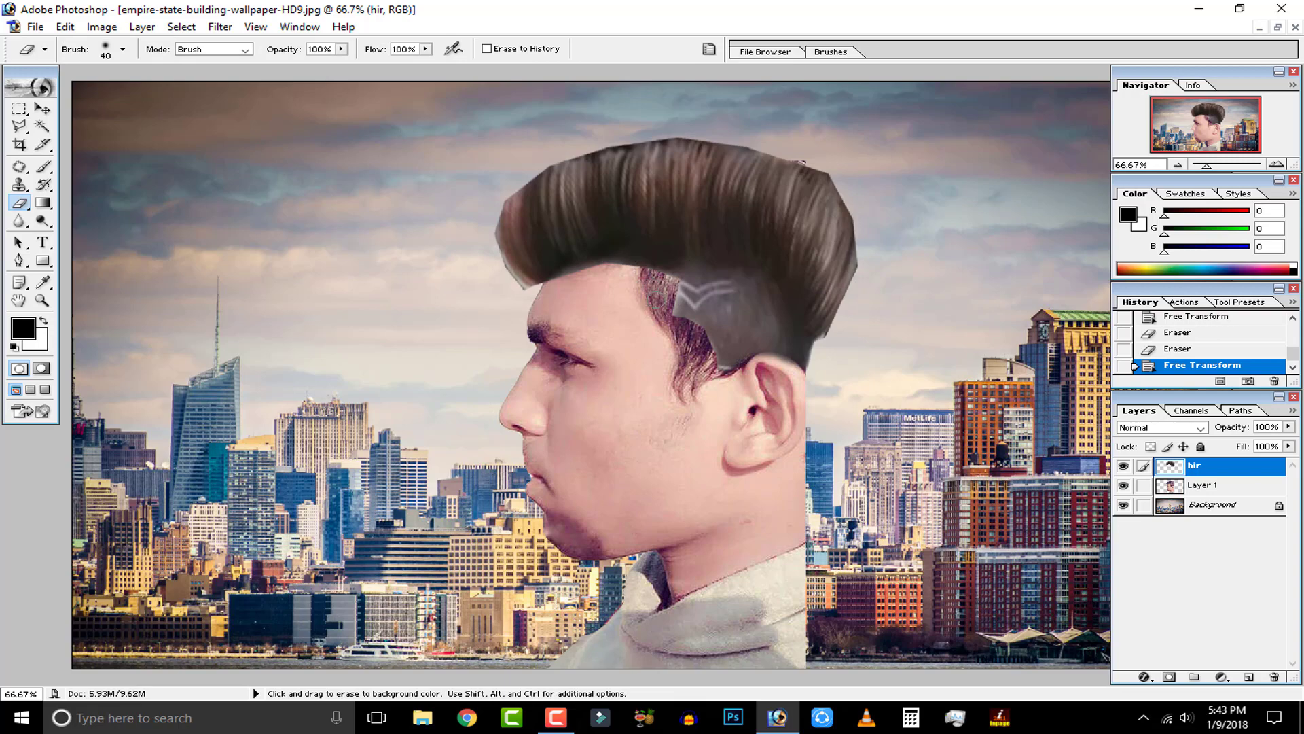
pyautogui.moveTo(669, 314)
pyautogui.mouseDown()
pyautogui.moveTo(677, 349)
pyautogui.moveTo(703, 344)
pyautogui.mouseUp()
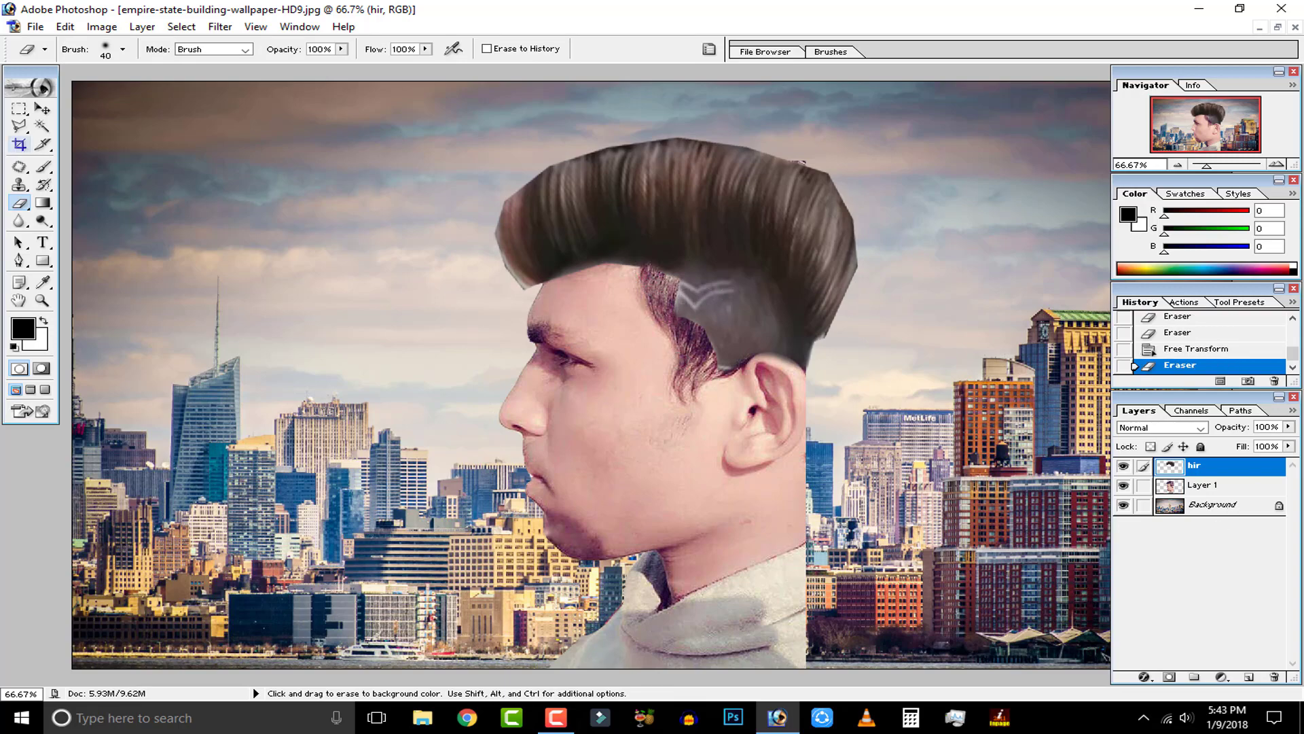
# Try to patch the area around the shaved lines at the temple with the Patch tool.
pyautogui.click(19, 168)
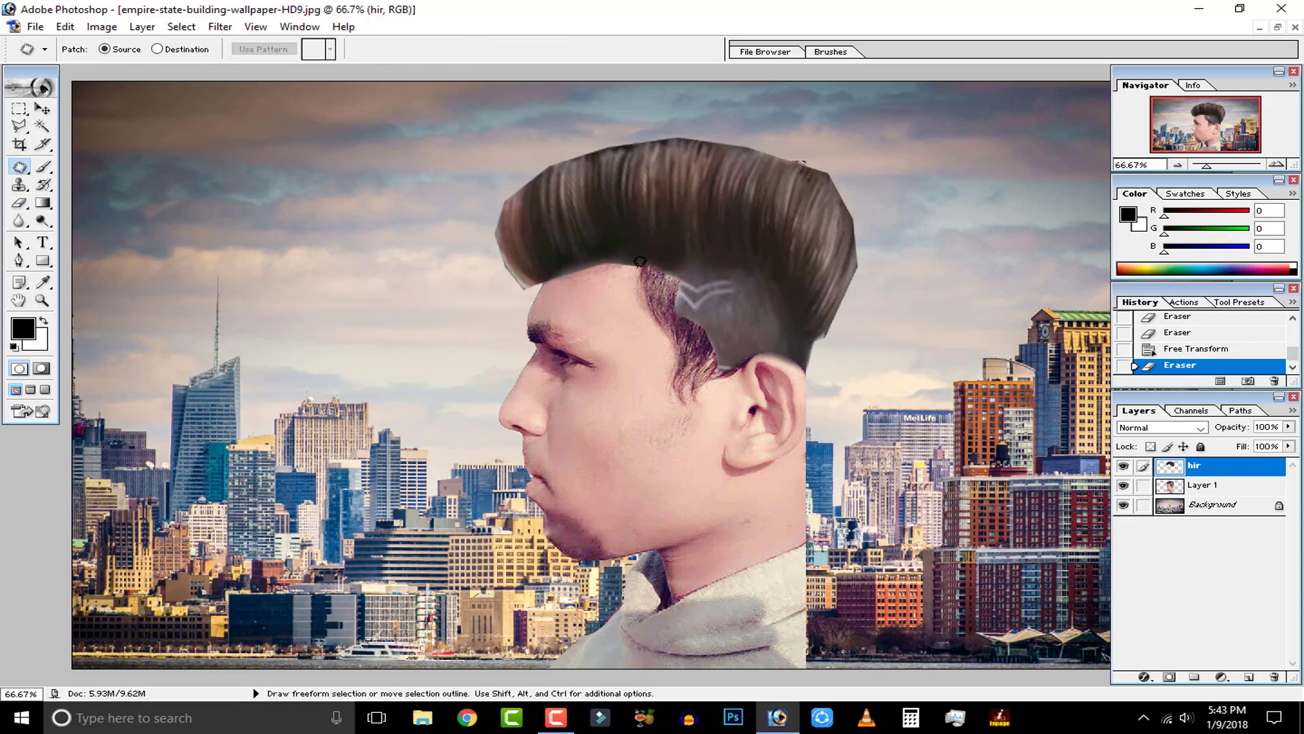
pyautogui.moveTo(699, 273); pyautogui.dragTo(669, 268)
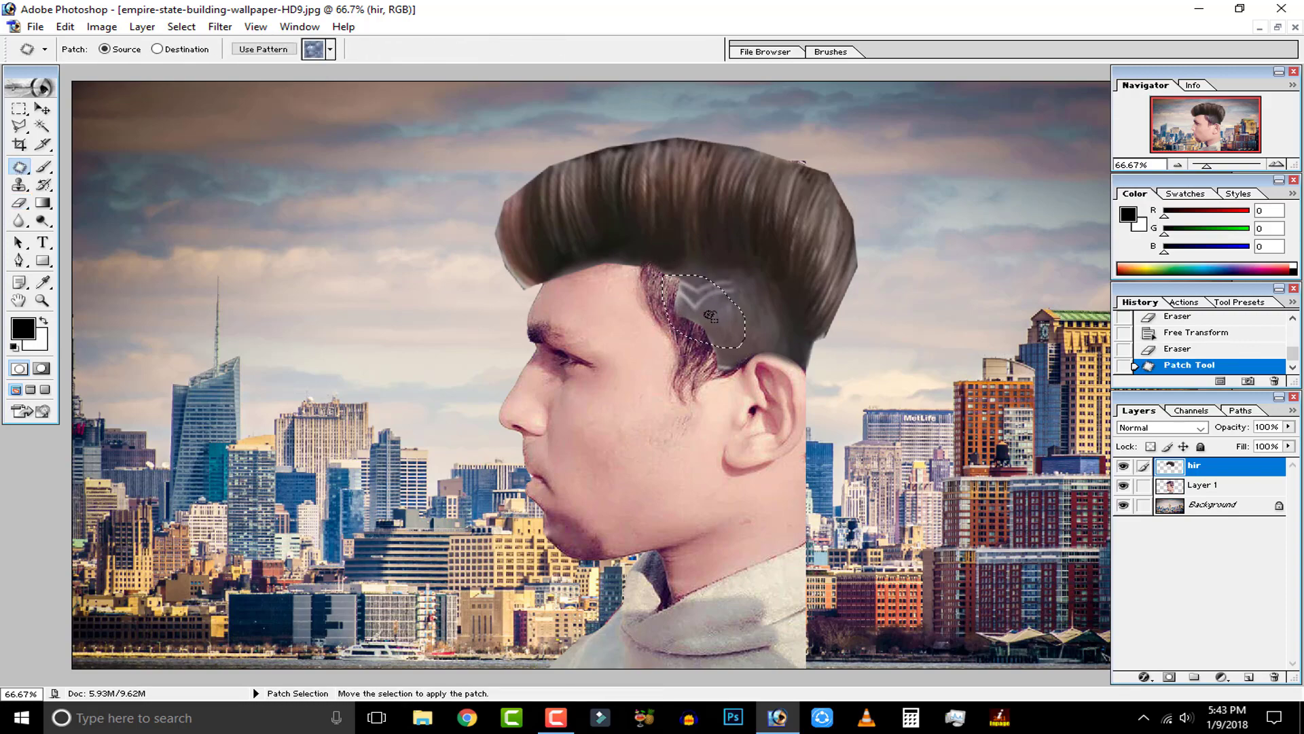
pyautogui.moveTo(707, 326); pyautogui.dragTo(698, 317)
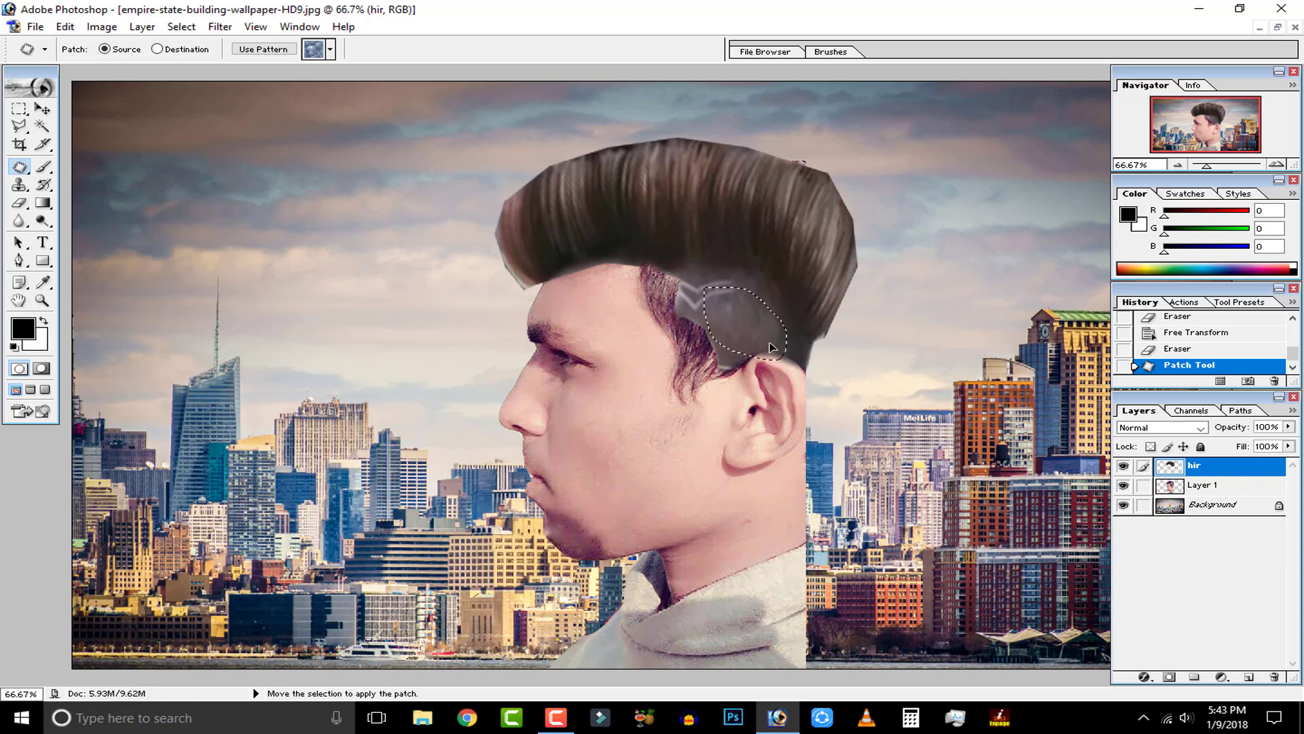
pyautogui.moveTo(766, 356); pyautogui.dragTo(767, 356)
pyautogui.hotkey('ctrl', 'z')
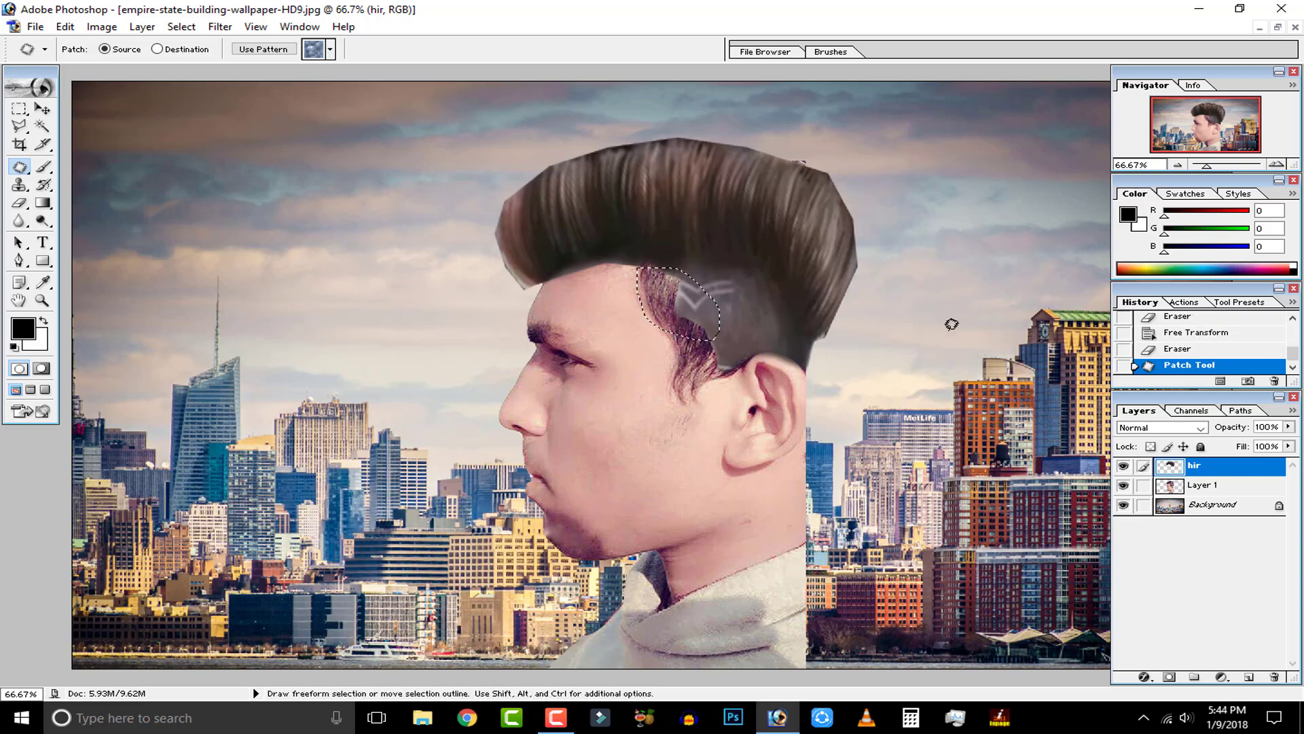
pyautogui.hotkey('ctrl', 'd')
# Drop the patch selection and set up the Smudge tool with a hard round 19 px brush.
pyautogui.hotkey('ctrl', '+')
pyautogui.hotkey('ctrl', '+')
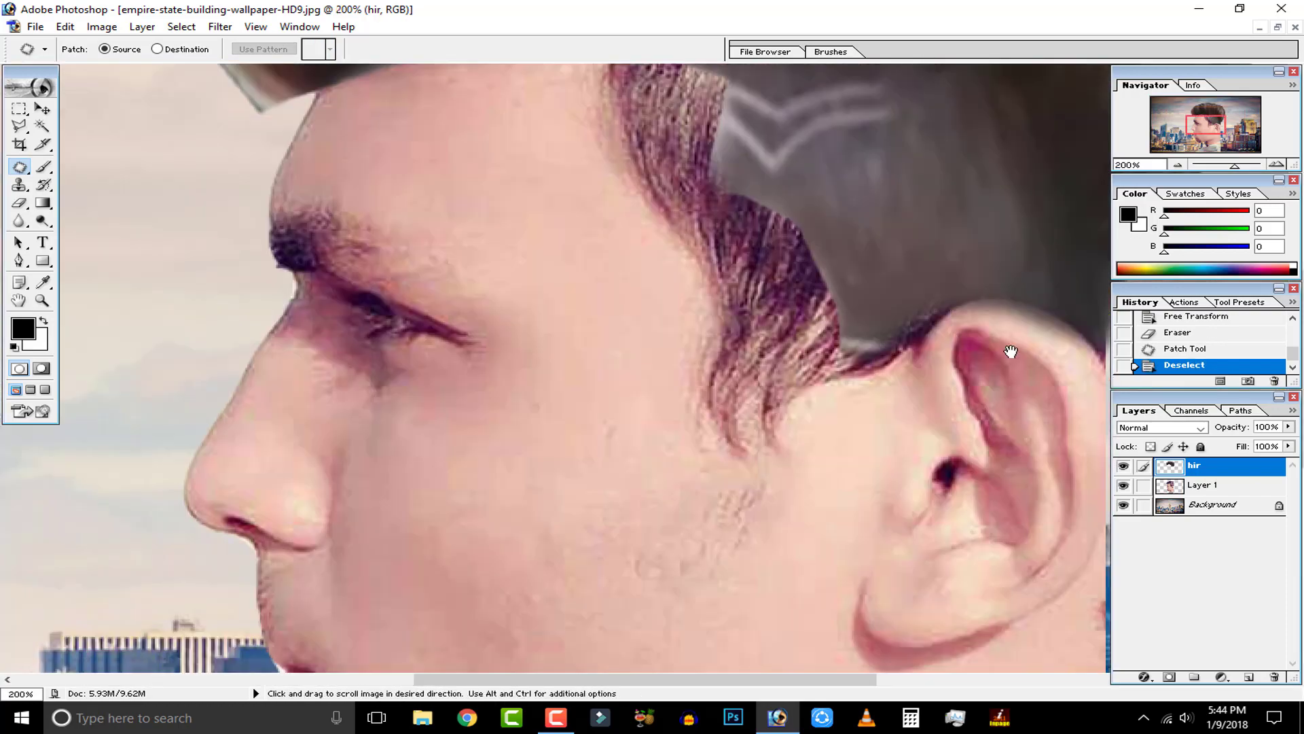
pyautogui.moveTo(1011, 353); pyautogui.dragTo(640, 358)
pyautogui.moveTo(409, 283); pyautogui.dragTo(419, 396)
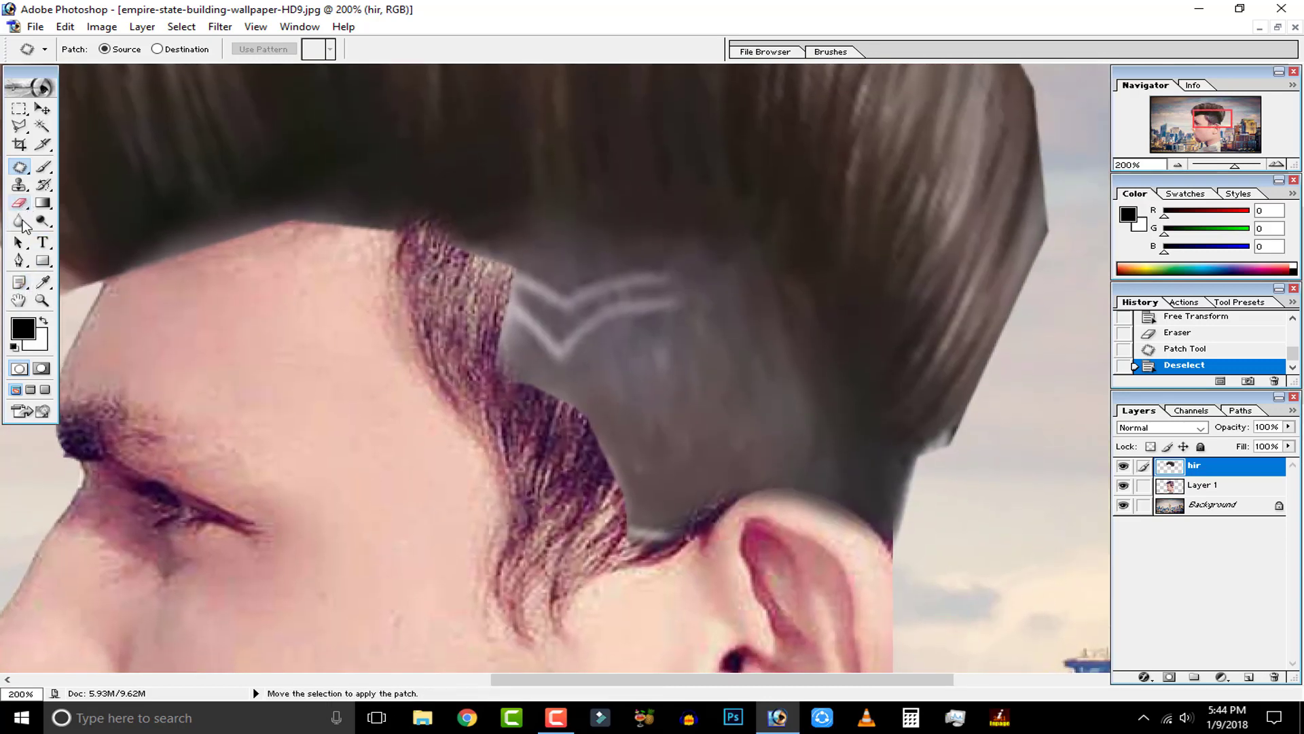
pyautogui.moveTo(430, 292); pyautogui.dragTo(590, 332)
pyautogui.click(19, 185)
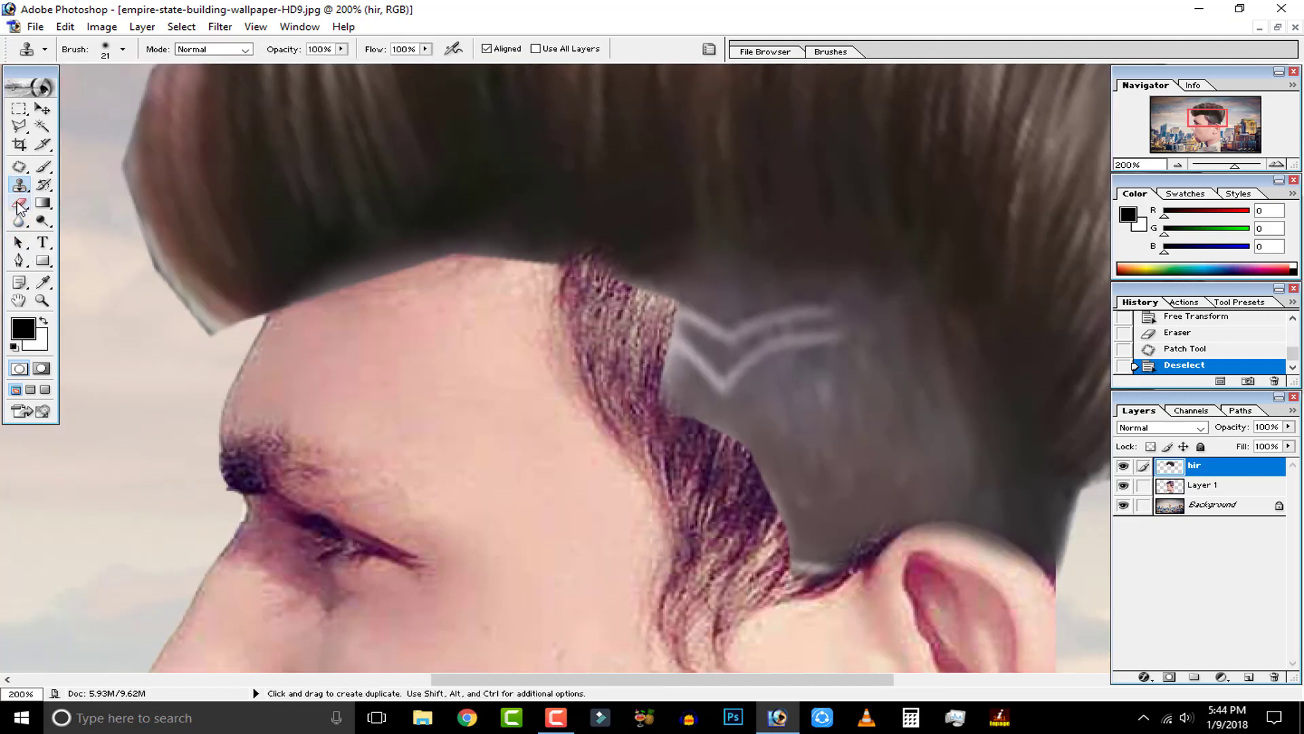
pyautogui.click(19, 203)
pyautogui.click(20, 223)
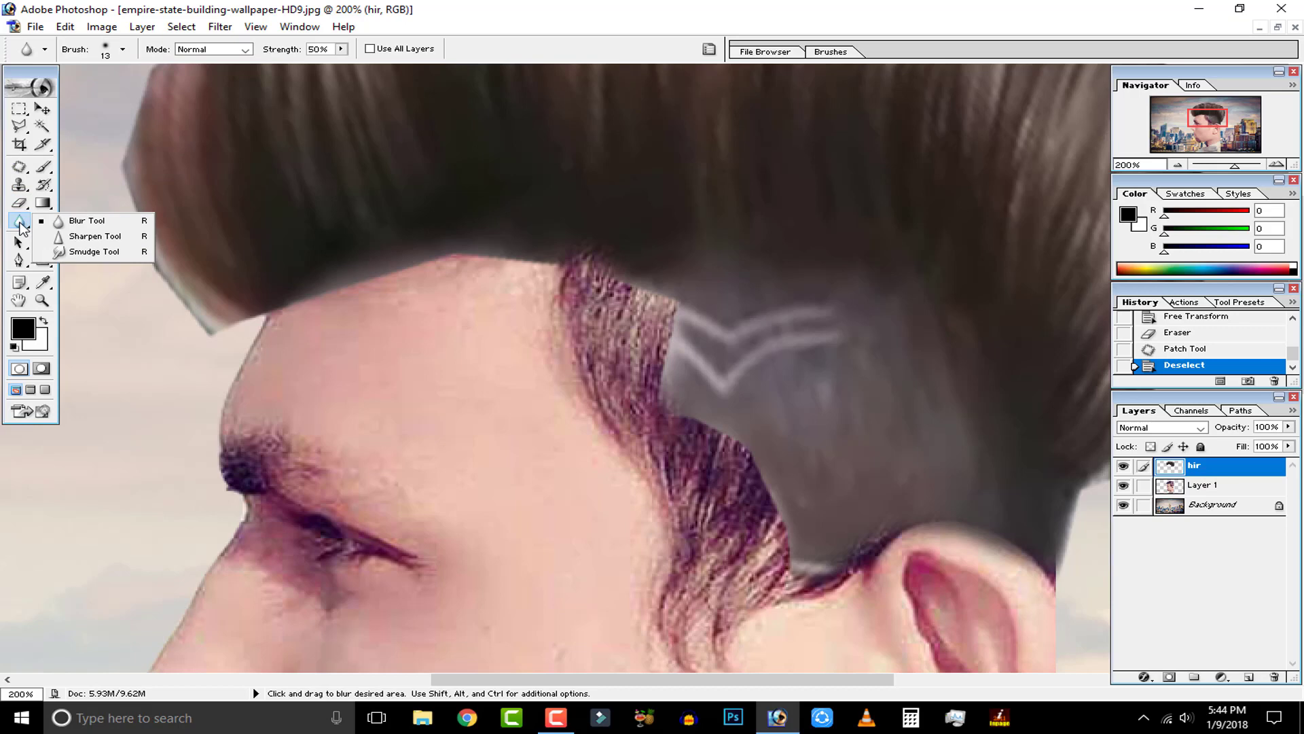
pyautogui.click(80, 253)
pyautogui.click(107, 51)
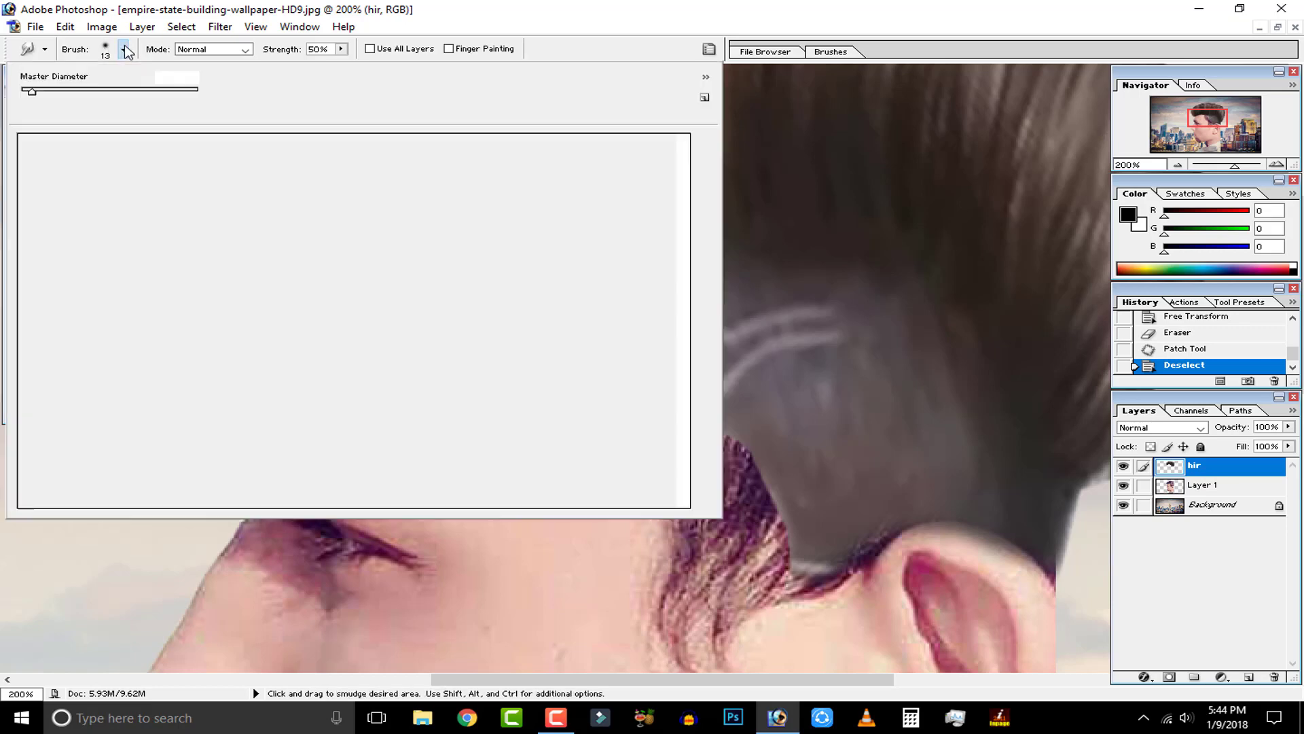
pyautogui.click(87, 283)
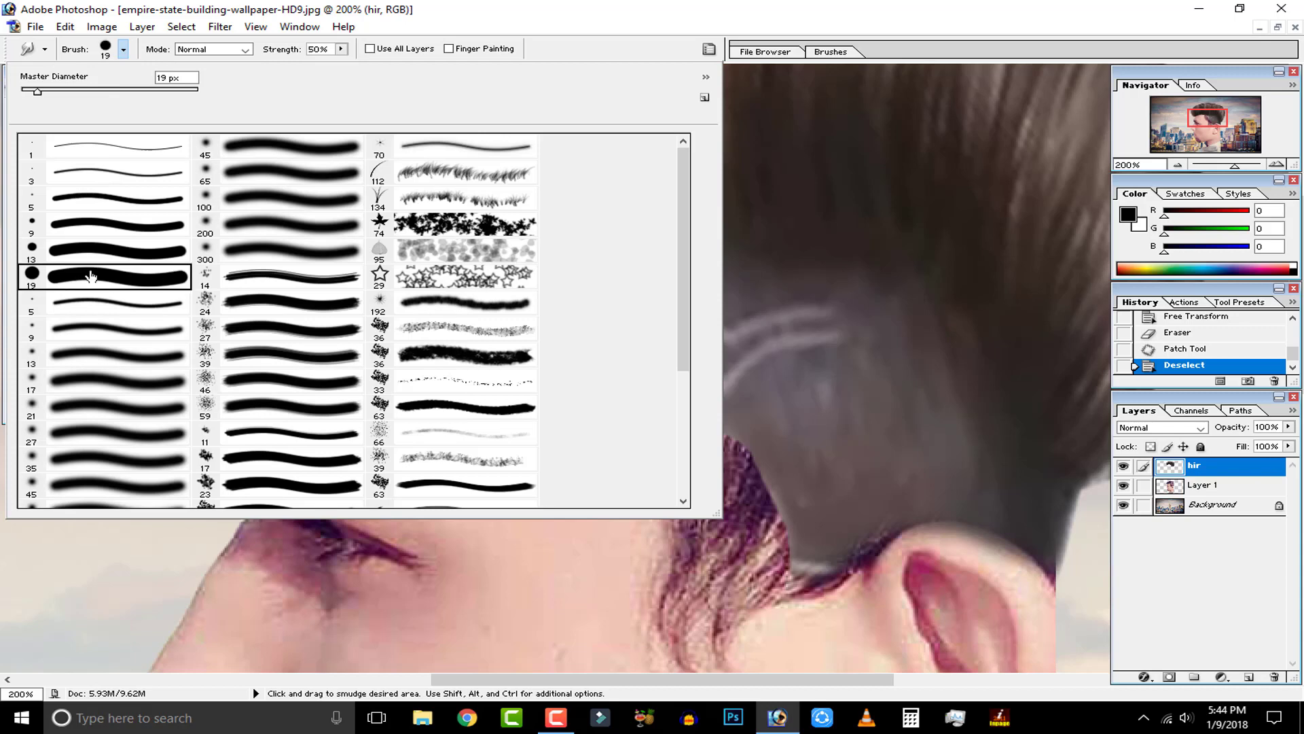
pyautogui.doubleClick(105, 277)
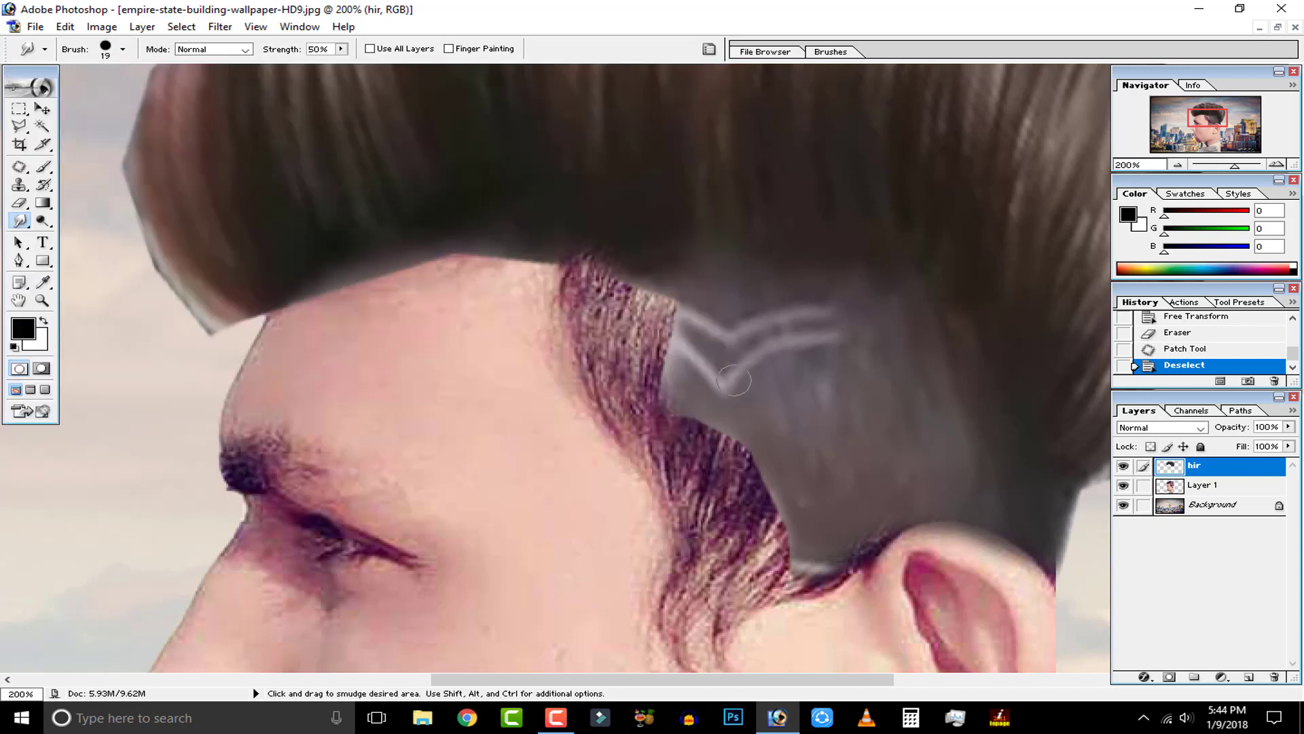
# Smudge the new hair forward over the original hair at the temple, extending the shaved lines to the hairline.
pyautogui.moveTo(665, 290); pyautogui.dragTo(680, 283)
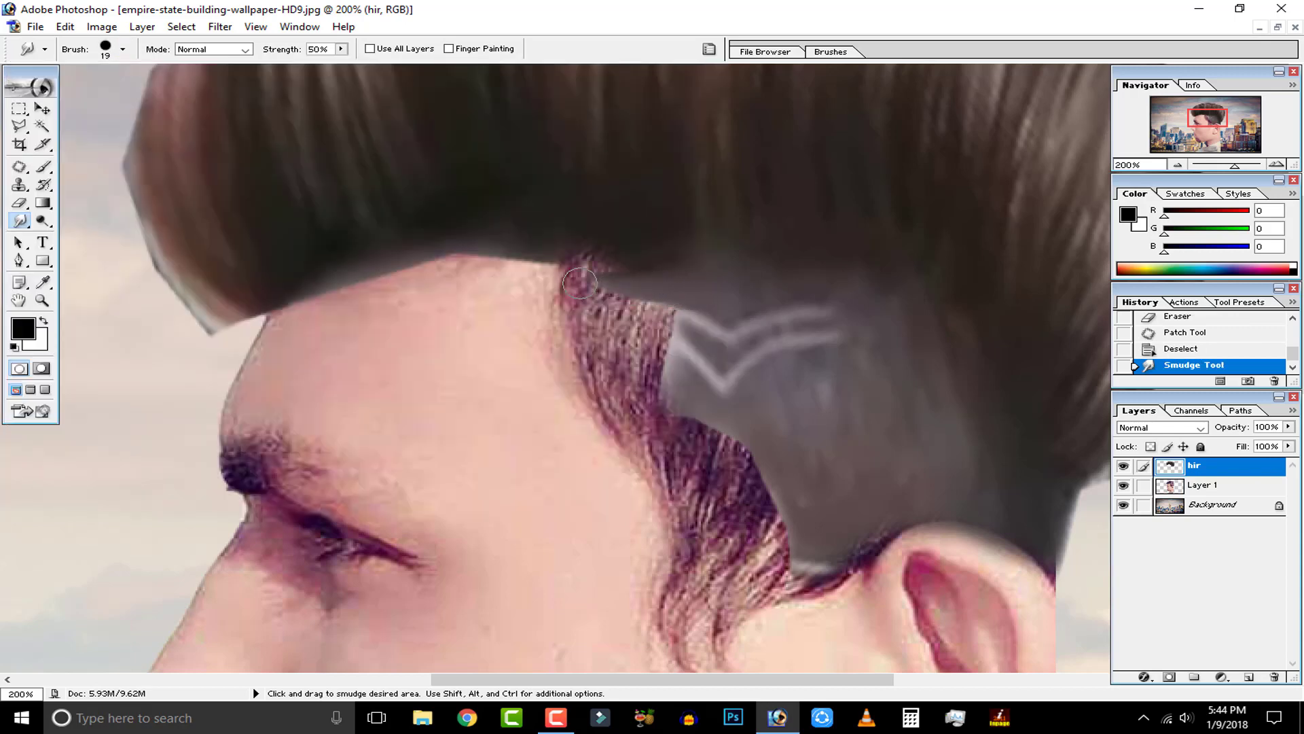
pyautogui.moveTo(580, 283); pyautogui.dragTo(577, 282)
pyautogui.moveTo(690, 299)
pyautogui.mouseDown()
pyautogui.moveTo(595, 311)
pyautogui.moveTo(661, 305)
pyautogui.moveTo(610, 305)
pyautogui.mouseUp()
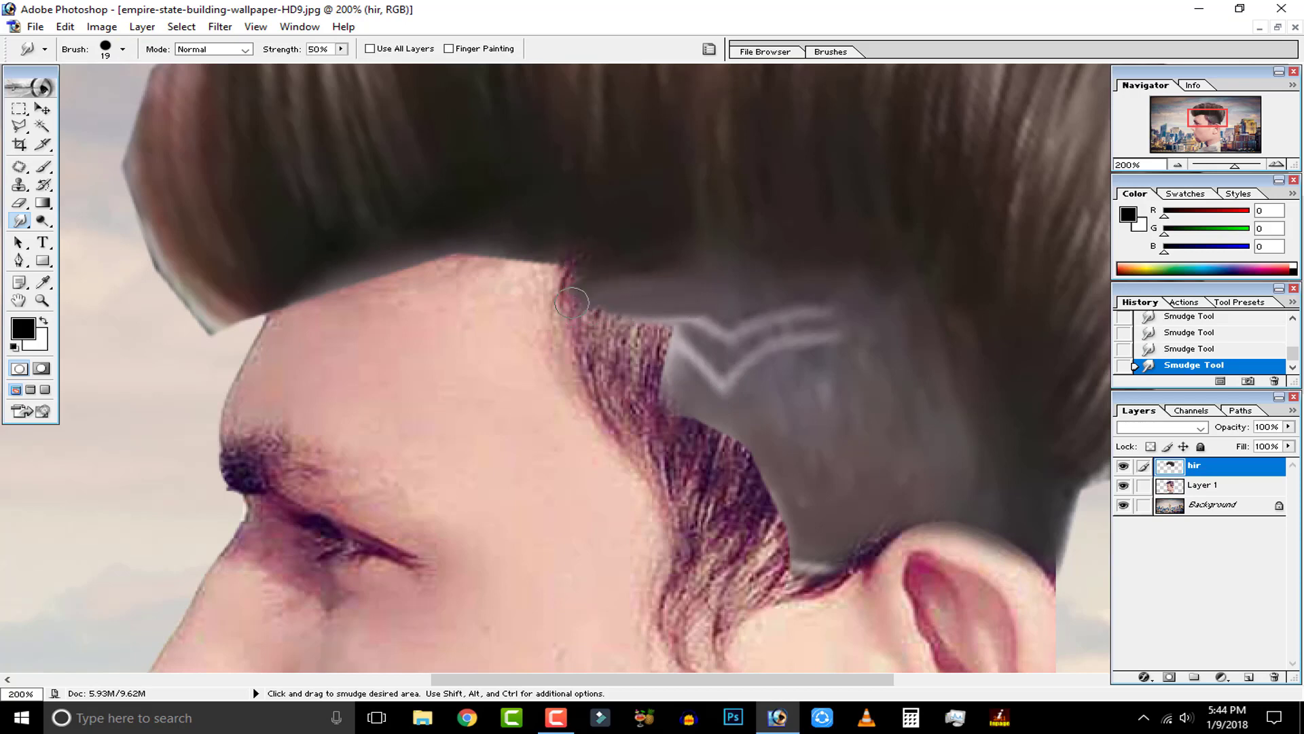
pyautogui.moveTo(635, 314); pyautogui.dragTo(594, 321)
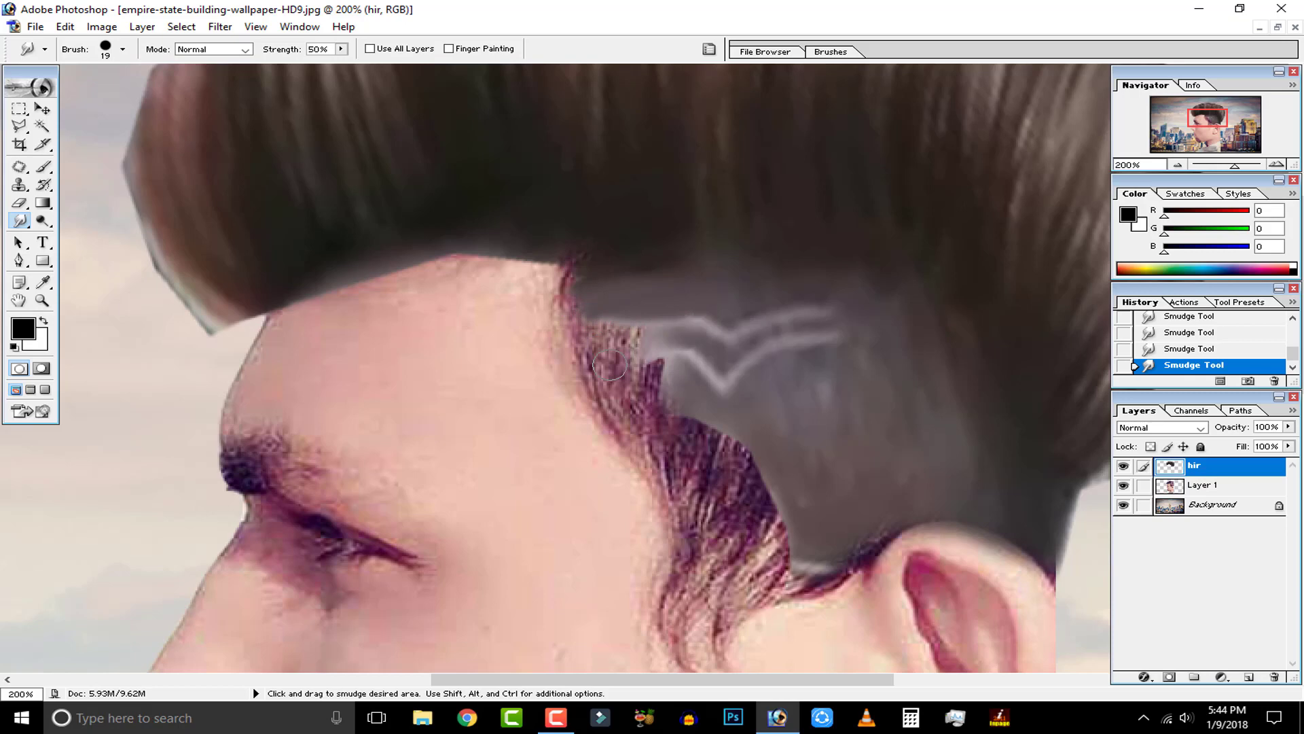
pyautogui.moveTo(670, 360)
pyautogui.mouseDown()
pyautogui.moveTo(615, 376)
pyautogui.moveTo(655, 358)
pyautogui.mouseUp()
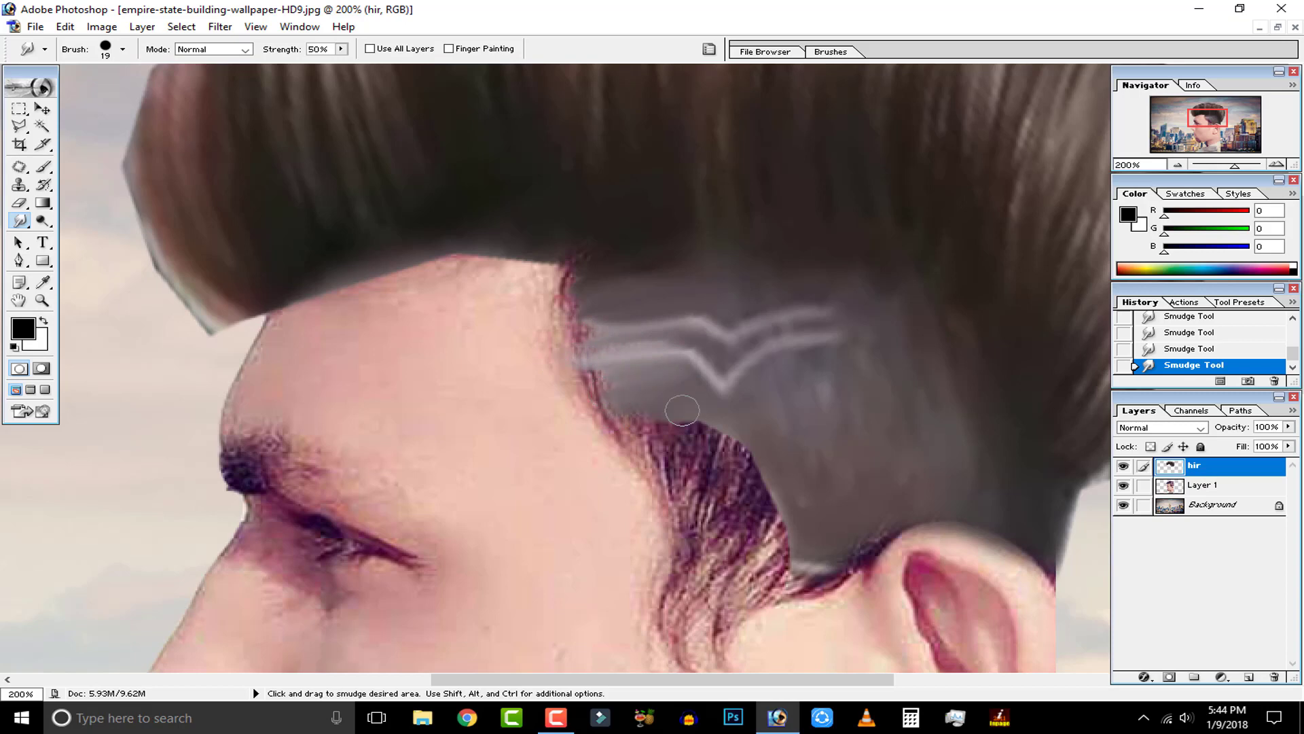
# Smudge the new hair down over the original sideburn in front of the ear, using a brush enlarged to 70 px.
pyautogui.moveTo(731, 430)
pyautogui.mouseDown()
pyautogui.moveTo(627, 447)
pyautogui.moveTo(772, 428)
pyautogui.moveTo(814, 406)
pyautogui.moveTo(793, 431)
pyautogui.moveTo(669, 472)
pyautogui.moveTo(807, 462)
pyautogui.moveTo(738, 536)
pyautogui.moveTo(624, 404)
pyautogui.moveTo(661, 412)
pyautogui.moveTo(665, 445)
pyautogui.moveTo(709, 450)
pyautogui.moveTo(659, 492)
pyautogui.moveTo(733, 486)
pyautogui.moveTo(708, 500)
pyautogui.moveTo(764, 498)
pyautogui.moveTo(724, 563)
pyautogui.mouseUp()
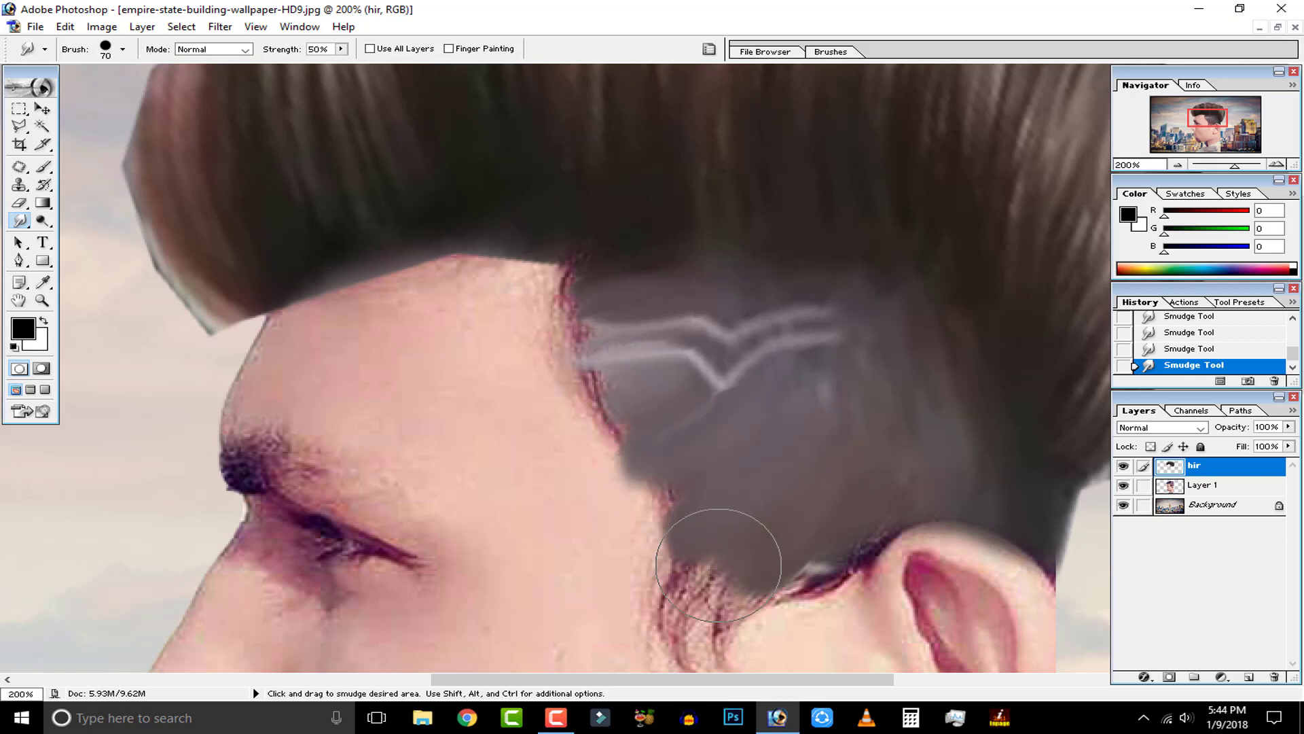
pyautogui.moveTo(850, 492); pyautogui.dragTo(805, 417)
pyautogui.moveTo(691, 470)
pyautogui.mouseDown()
pyautogui.moveTo(669, 528)
pyautogui.moveTo(684, 472)
pyautogui.mouseUp()
pyautogui.moveTo(638, 398)
pyautogui.mouseDown()
pyautogui.moveTo(705, 473)
pyautogui.moveTo(661, 485)
pyautogui.moveTo(634, 530)
pyautogui.mouseUp()
pyautogui.hotkey('ctrl', '-')
pyautogui.hotkey('ctrl', '-')
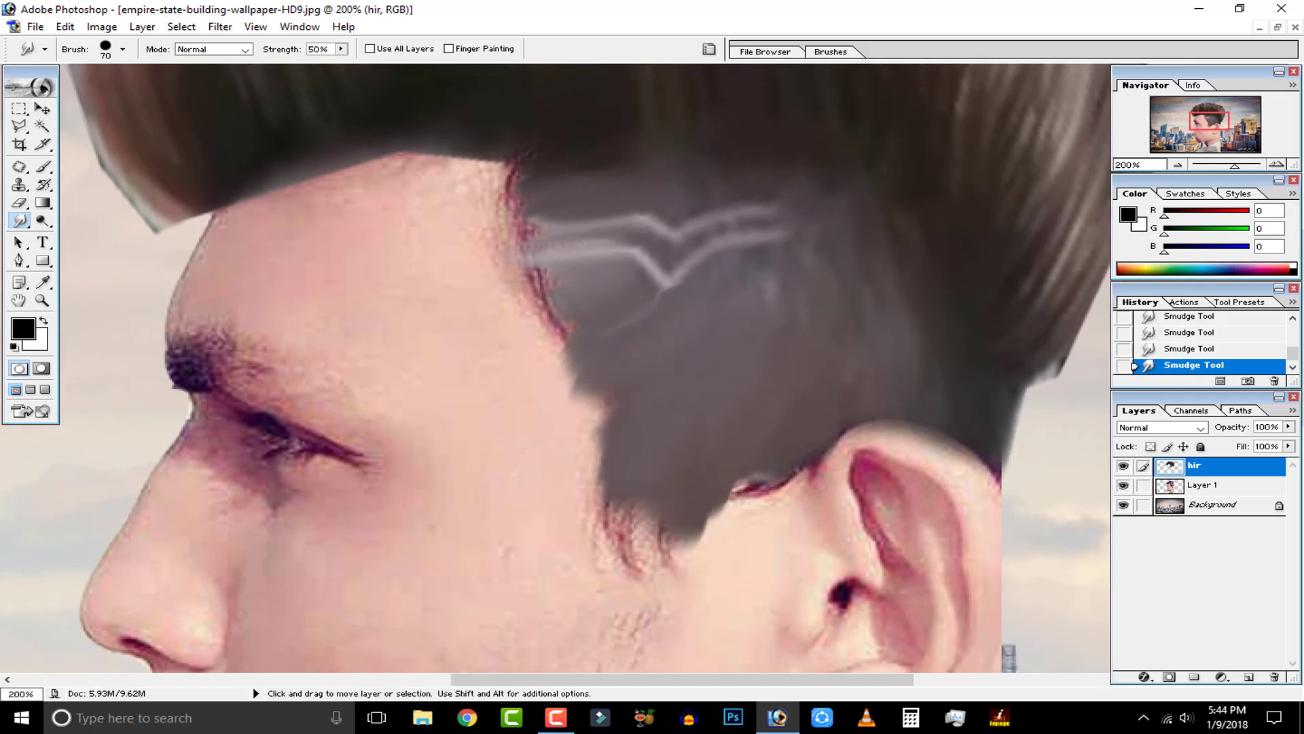
pyautogui.hotkey('ctrl', '-')
pyautogui.hotkey('ctrl', '+')
pyautogui.hotkey('ctrl', '+')
pyautogui.hotkey('ctrl', '+')
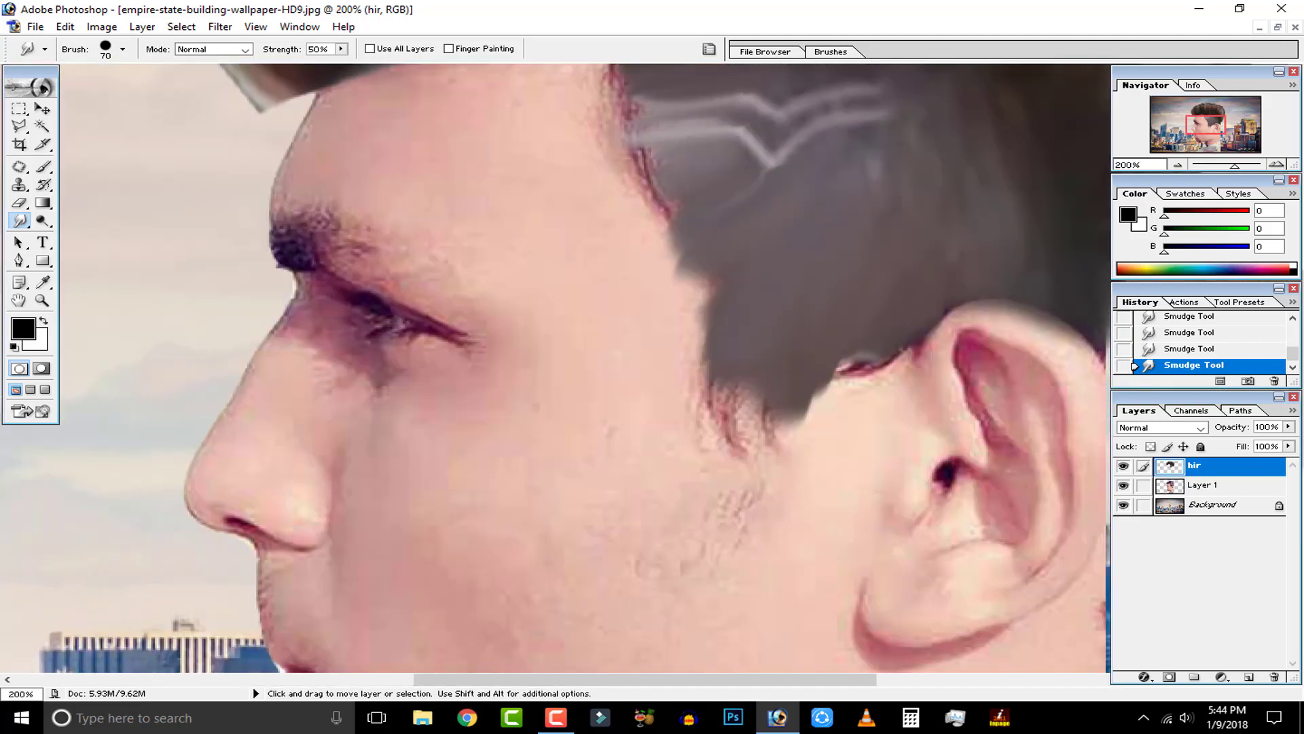
# Smooth the notch in the rear edge of the hair above the neck with the 70 px Smudge brush.
pyautogui.moveTo(762, 365); pyautogui.dragTo(532, 563)
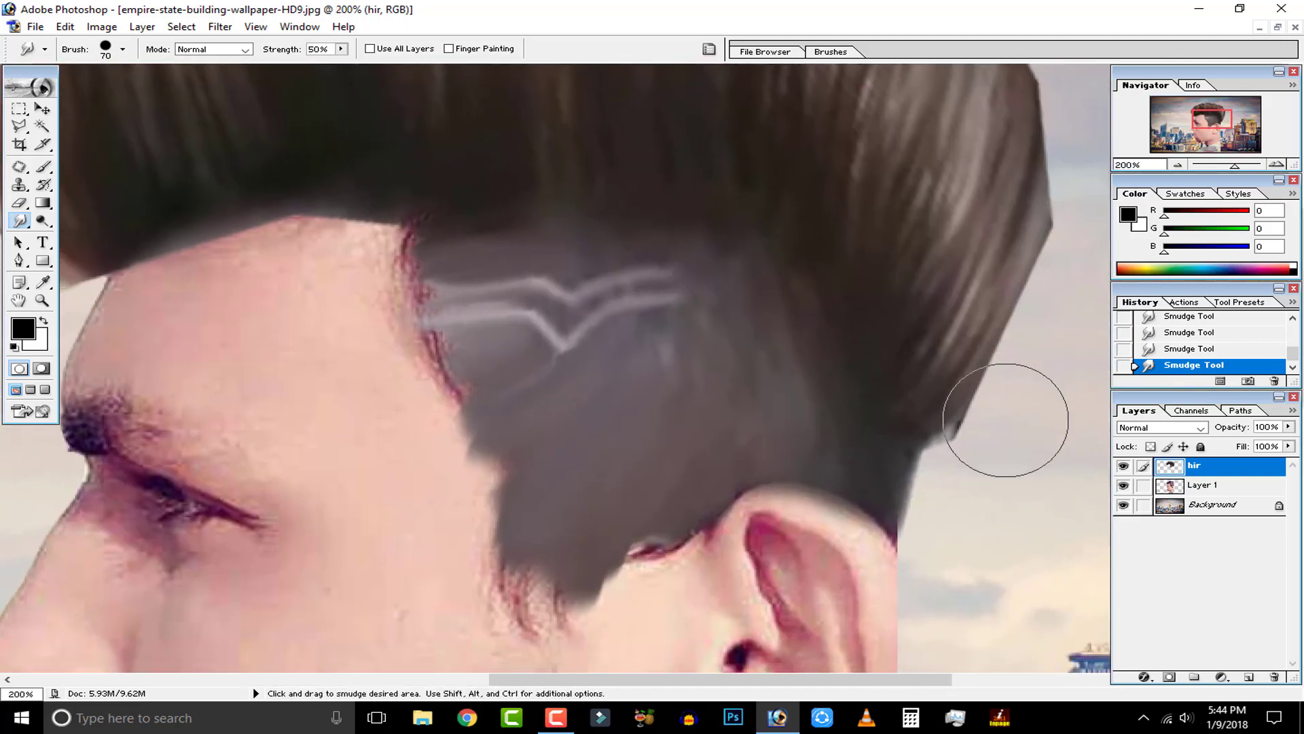
pyautogui.moveTo(990, 431)
pyautogui.mouseDown()
pyautogui.moveTo(974, 425)
pyautogui.moveTo(922, 485)
pyautogui.mouseUp()
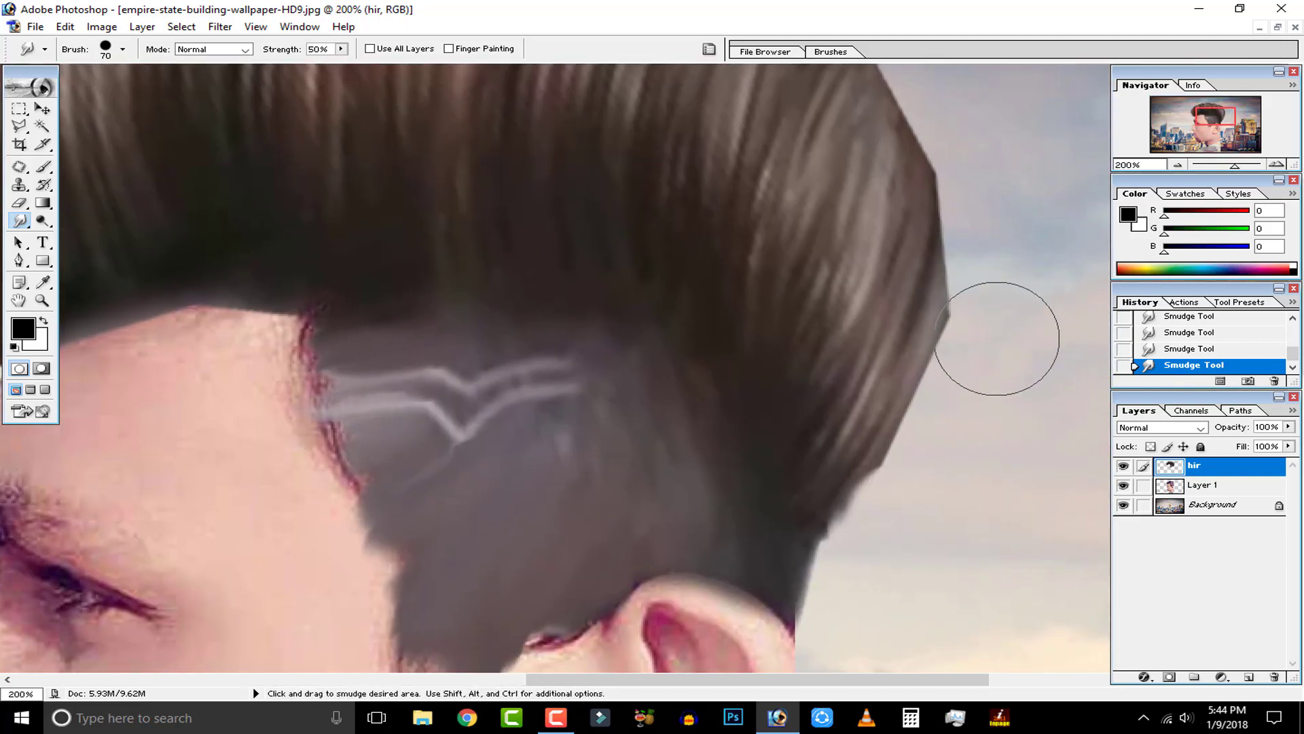
pyautogui.hotkey('ctrl', '-')
pyautogui.hotkey('ctrl', '-')
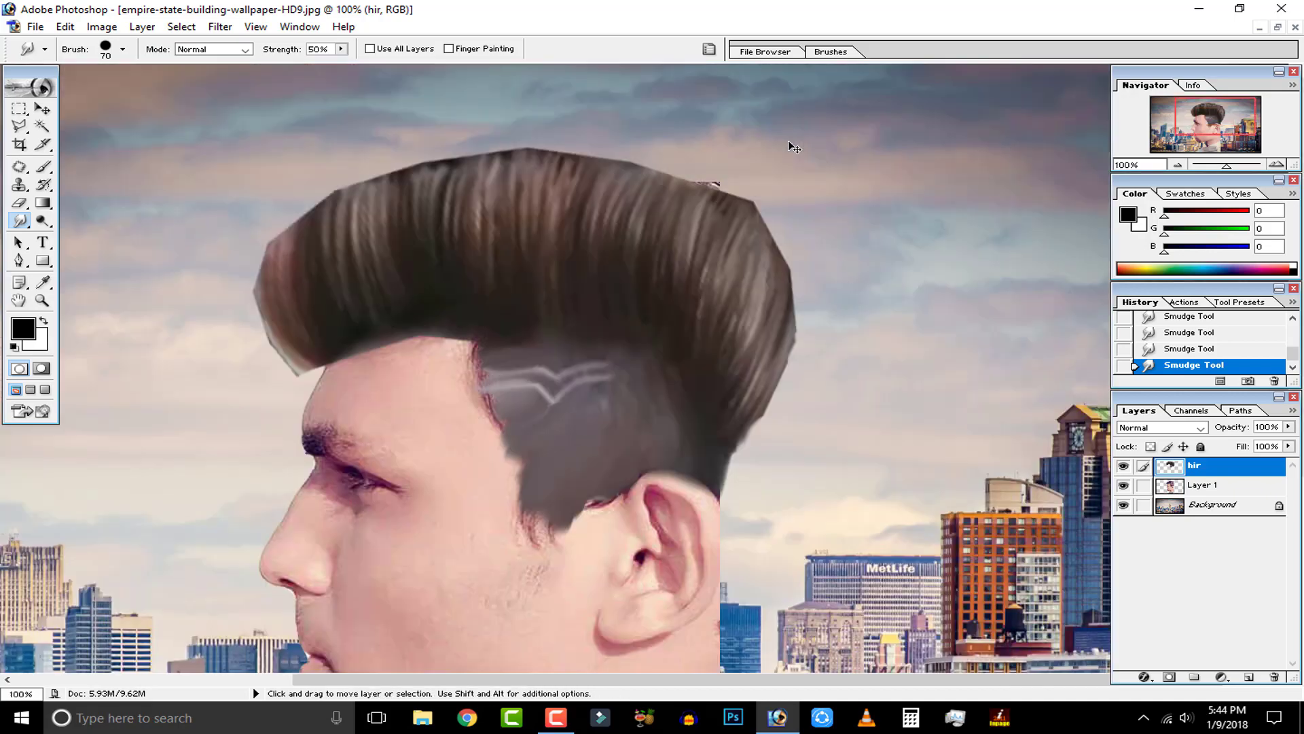
pyautogui.hotkey('ctrl', '+')
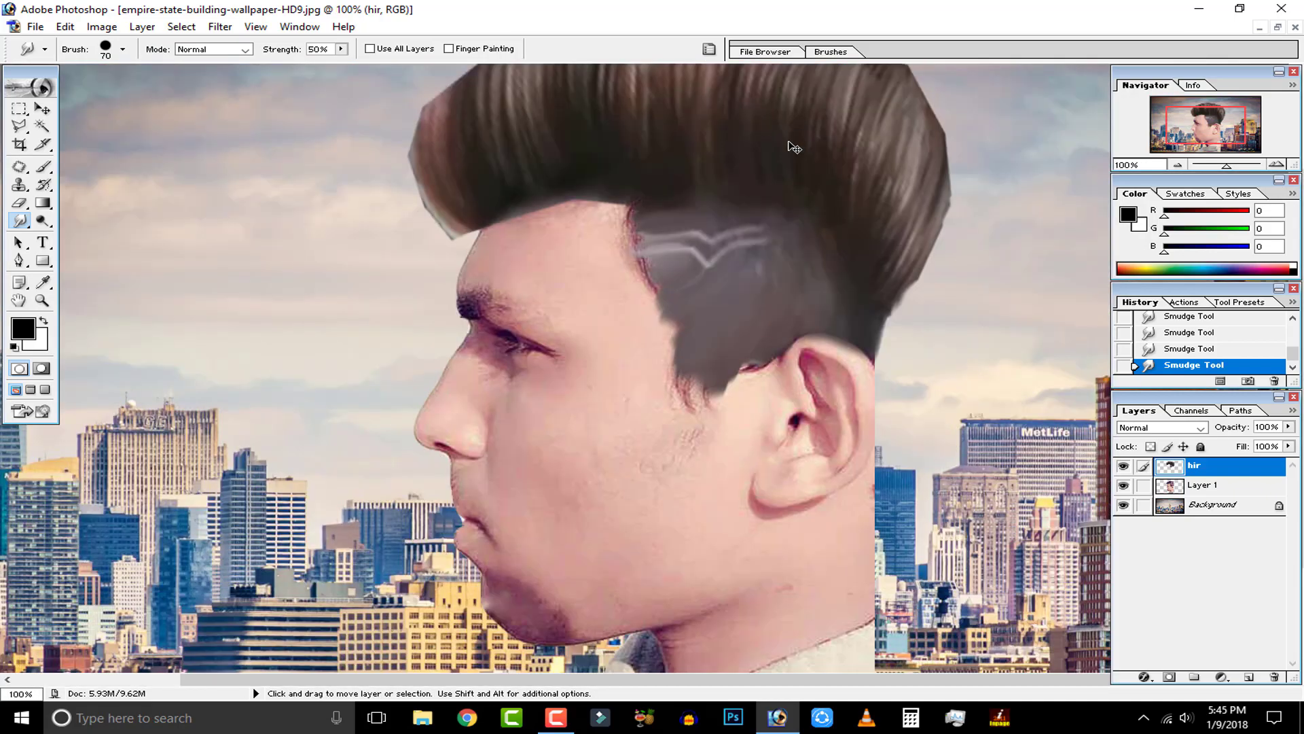
pyautogui.hotkey('ctrl', '-')
pyautogui.hotkey('ctrl', '+')
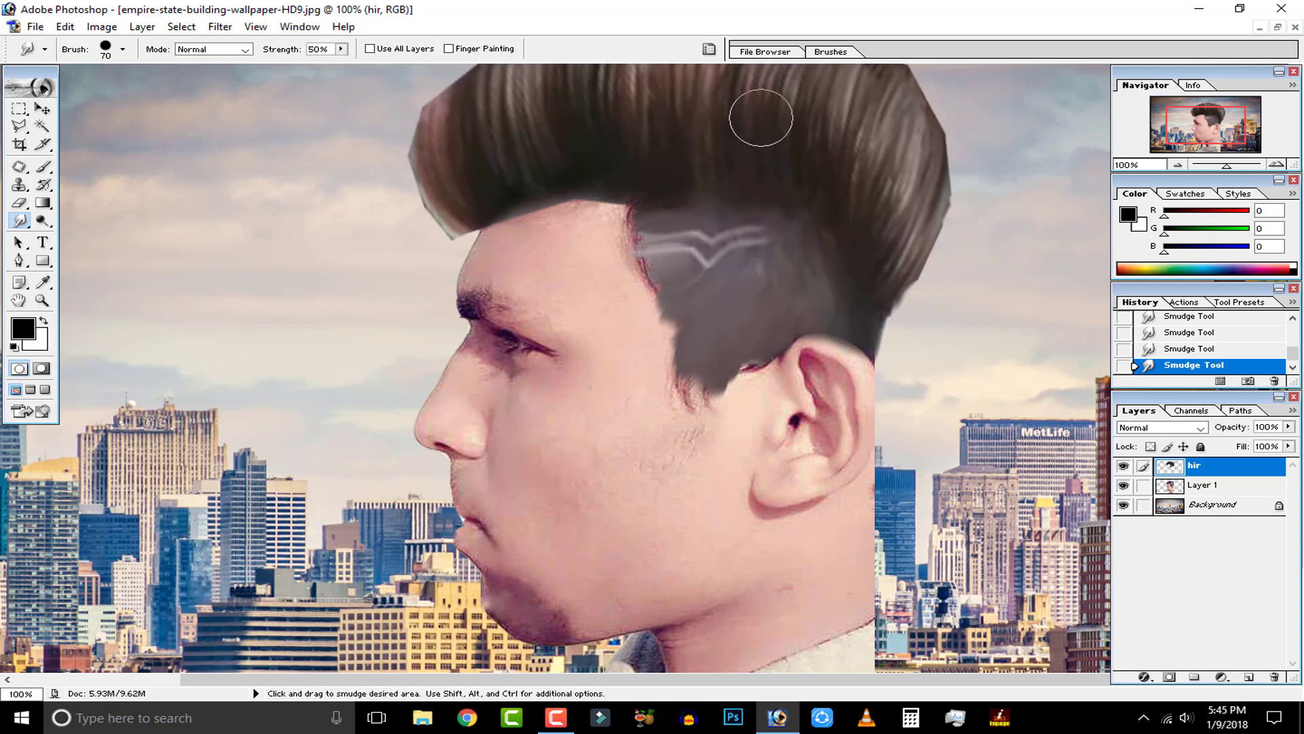
# Switch the Smudge tool to the 46 px spatter brush and soften the front edge of the quiff.
pyautogui.click(41, 111)
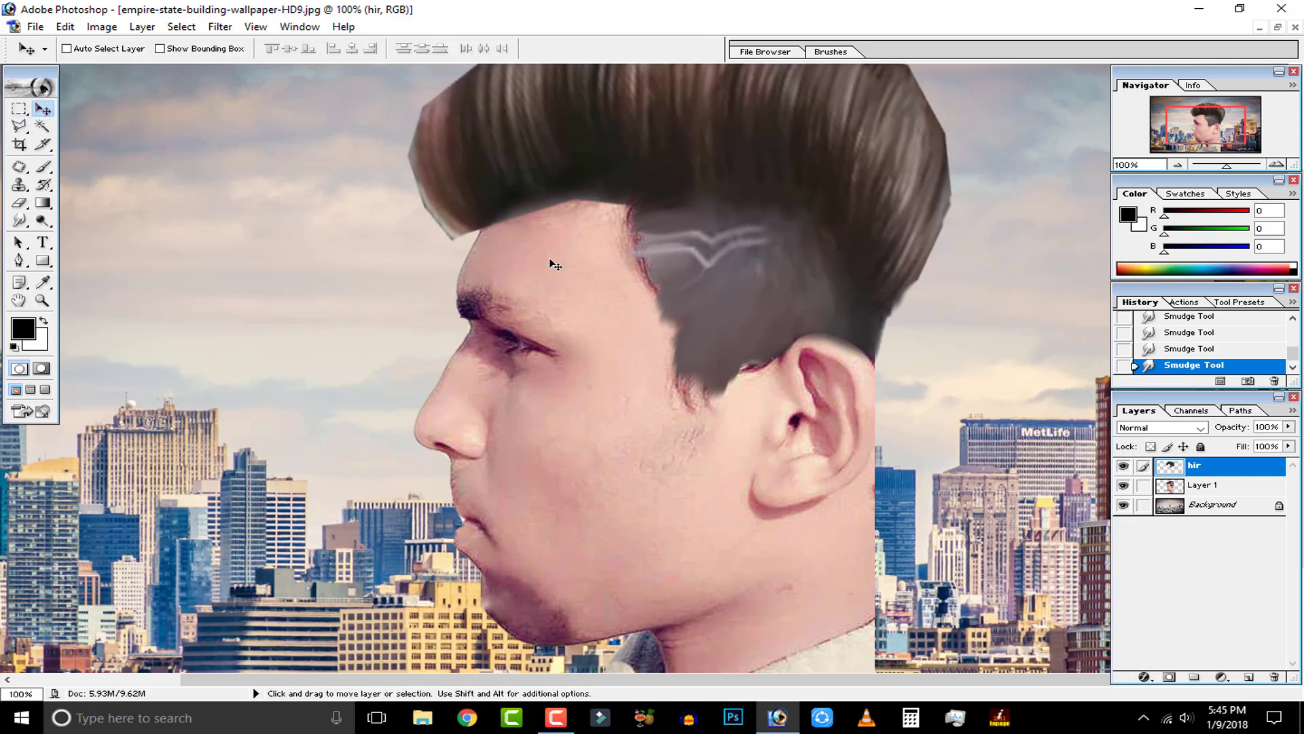
pyautogui.moveTo(638, 245); pyautogui.dragTo(590, 340)
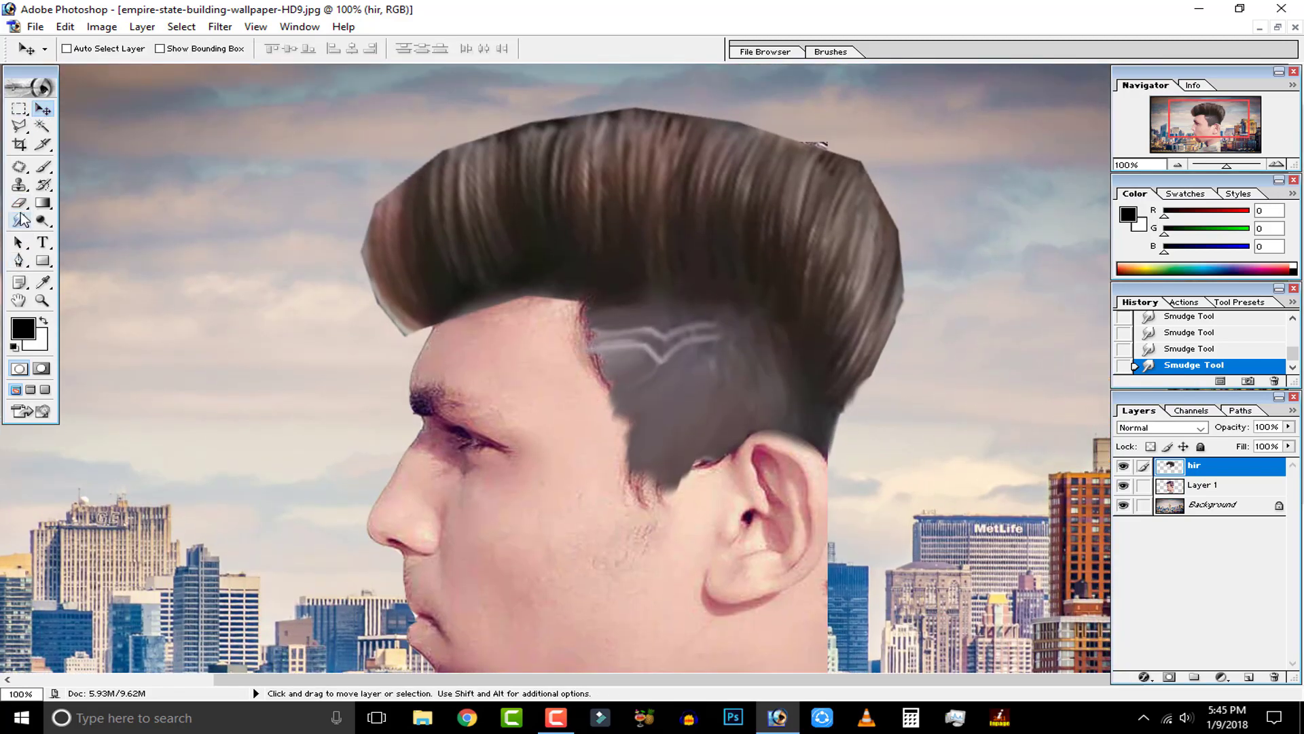
pyautogui.click(21, 219)
pyautogui.click(123, 48)
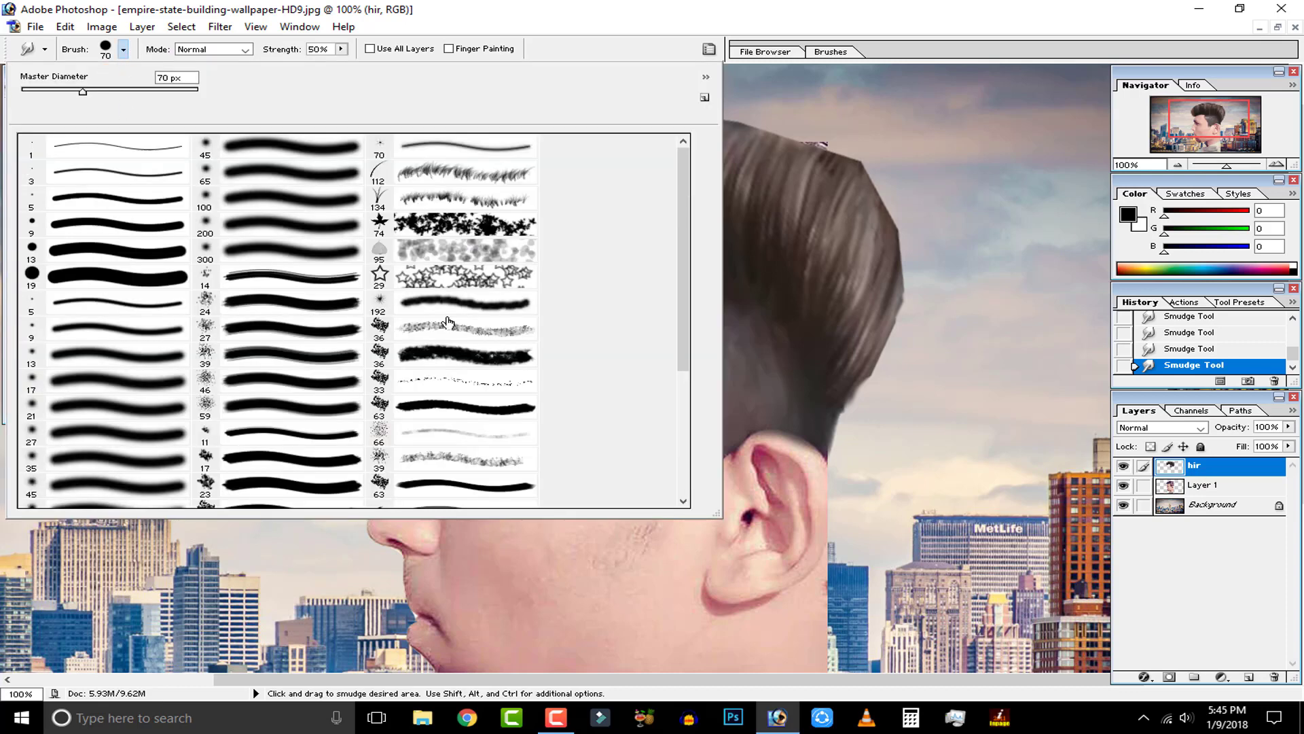
pyautogui.scroll(-5, 225, 416)
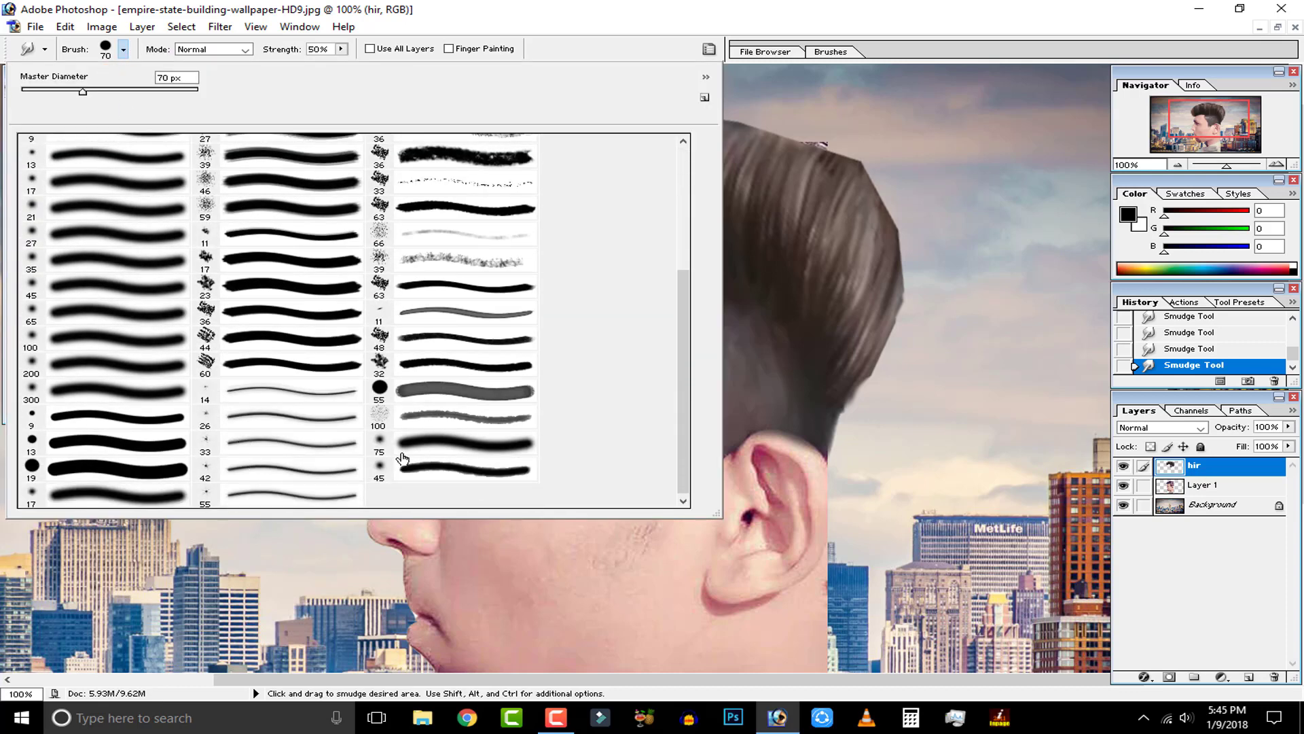
pyautogui.click(388, 422)
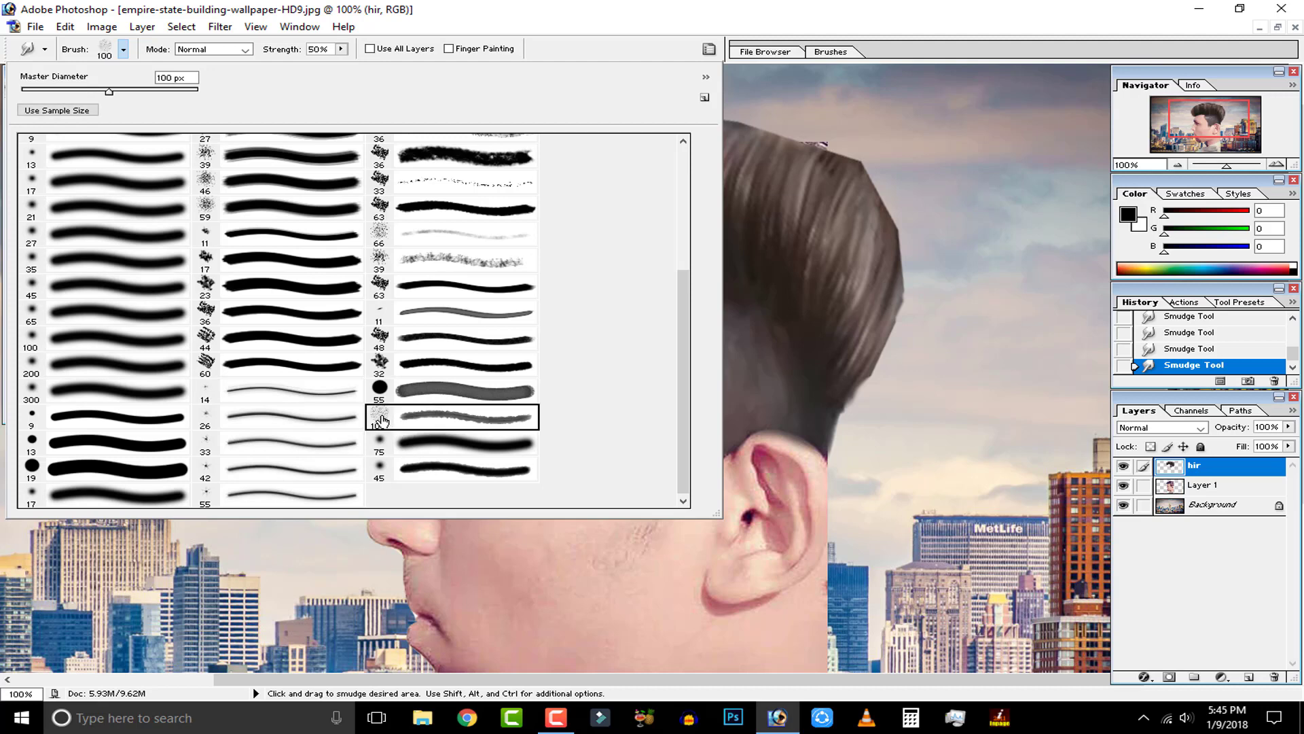
pyautogui.click(190, 215)
pyautogui.click(223, 188)
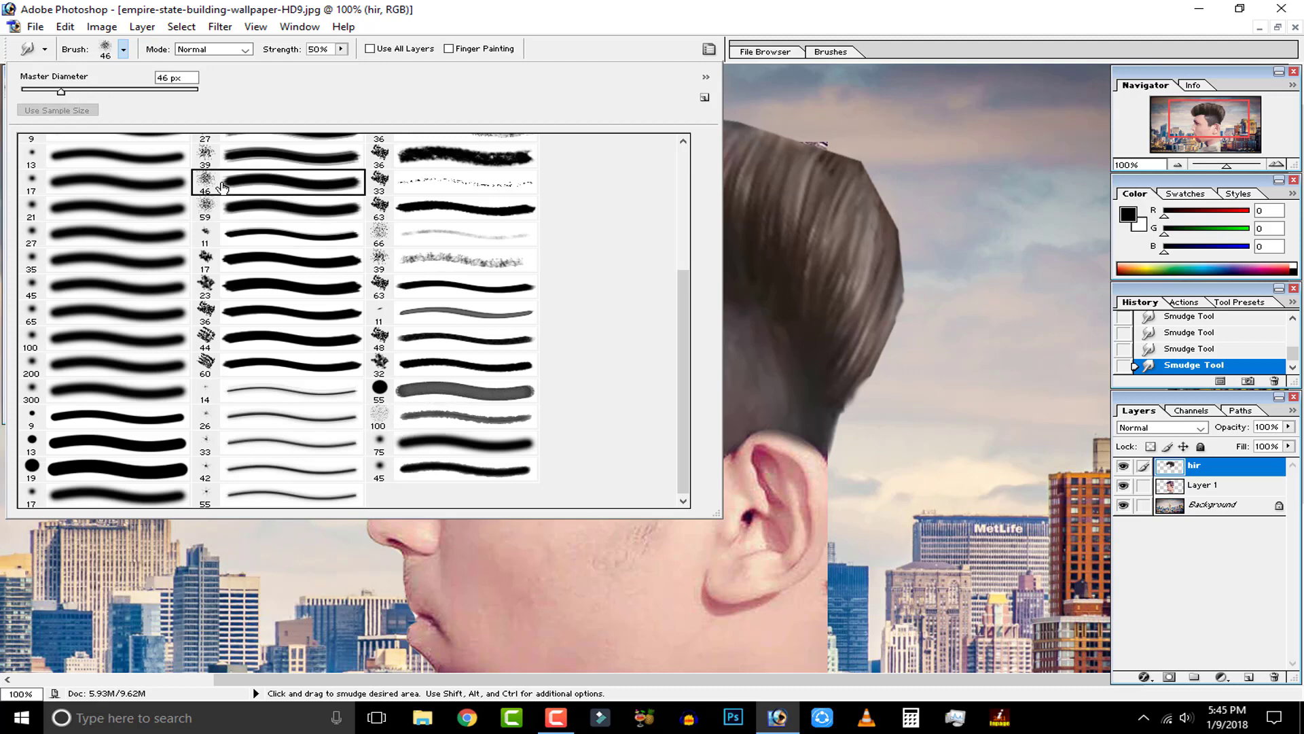
pyautogui.doubleClick(215, 175)
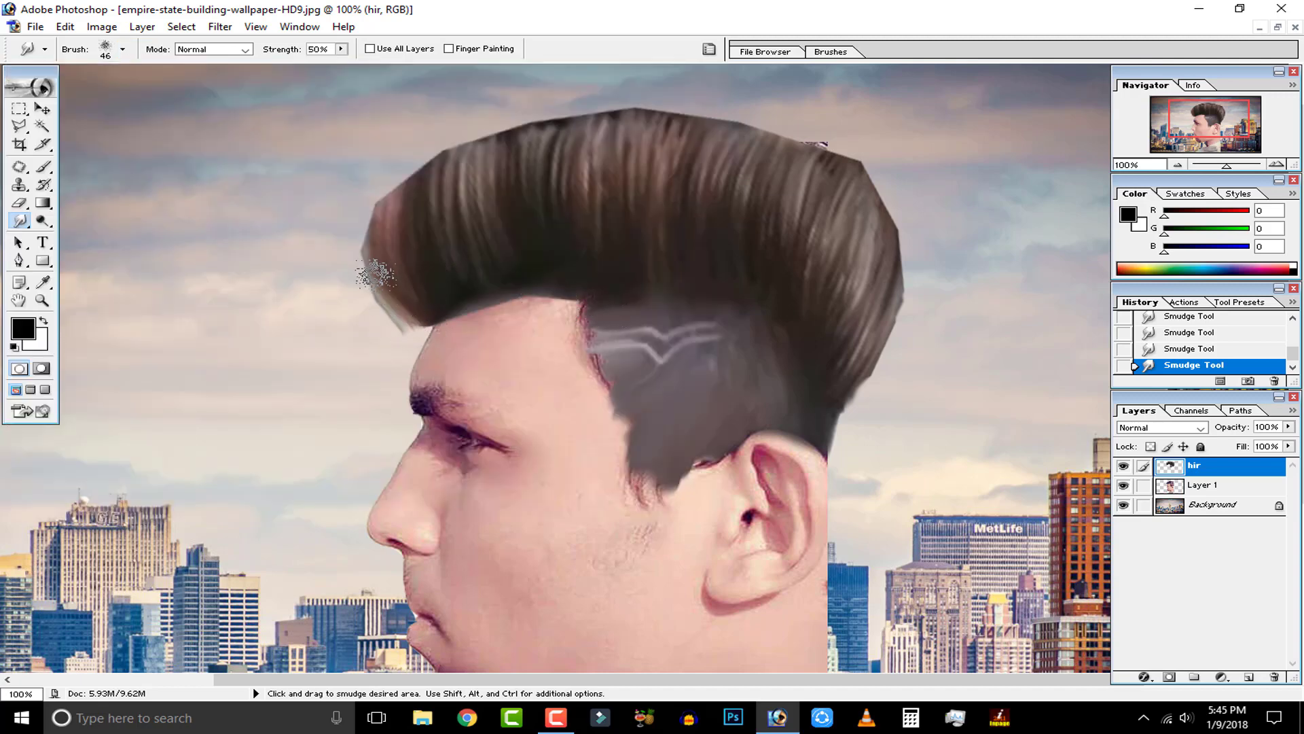
pyautogui.moveTo(387, 328); pyautogui.dragTo(331, 251)
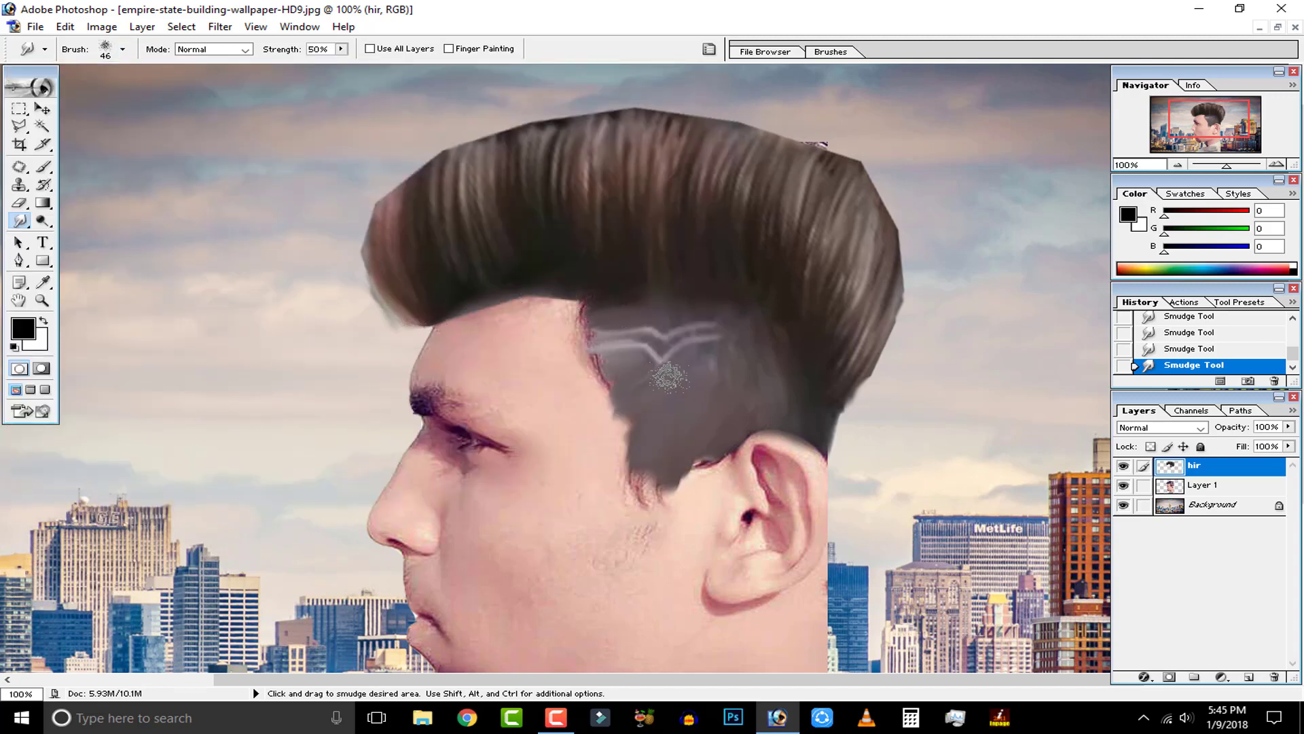
# Feather the hairline at the temple with the 46 px spatter Smudge brush, covering the remaining original hair.
pyautogui.hotkey('ctrl', '+')
pyautogui.hotkey('ctrl', '+')
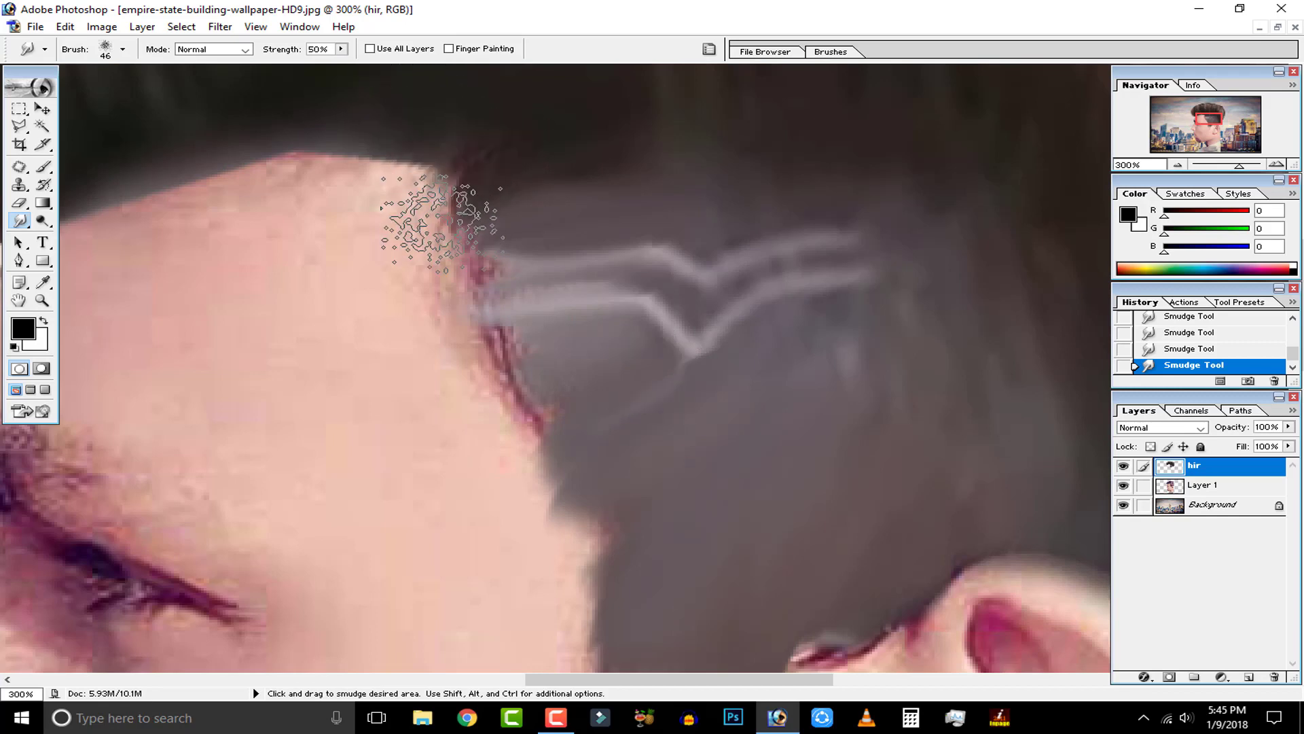
pyautogui.moveTo(504, 205); pyautogui.dragTo(455, 302)
pyautogui.moveTo(513, 250); pyautogui.dragTo(474, 340)
pyautogui.moveTo(569, 385)
pyautogui.mouseDown()
pyautogui.moveTo(516, 396)
pyautogui.moveTo(527, 367)
pyautogui.moveTo(566, 403)
pyautogui.moveTo(548, 471)
pyautogui.moveTo(604, 445)
pyautogui.moveTo(590, 494)
pyautogui.moveTo(601, 547)
pyautogui.moveTo(671, 506)
pyautogui.mouseUp()
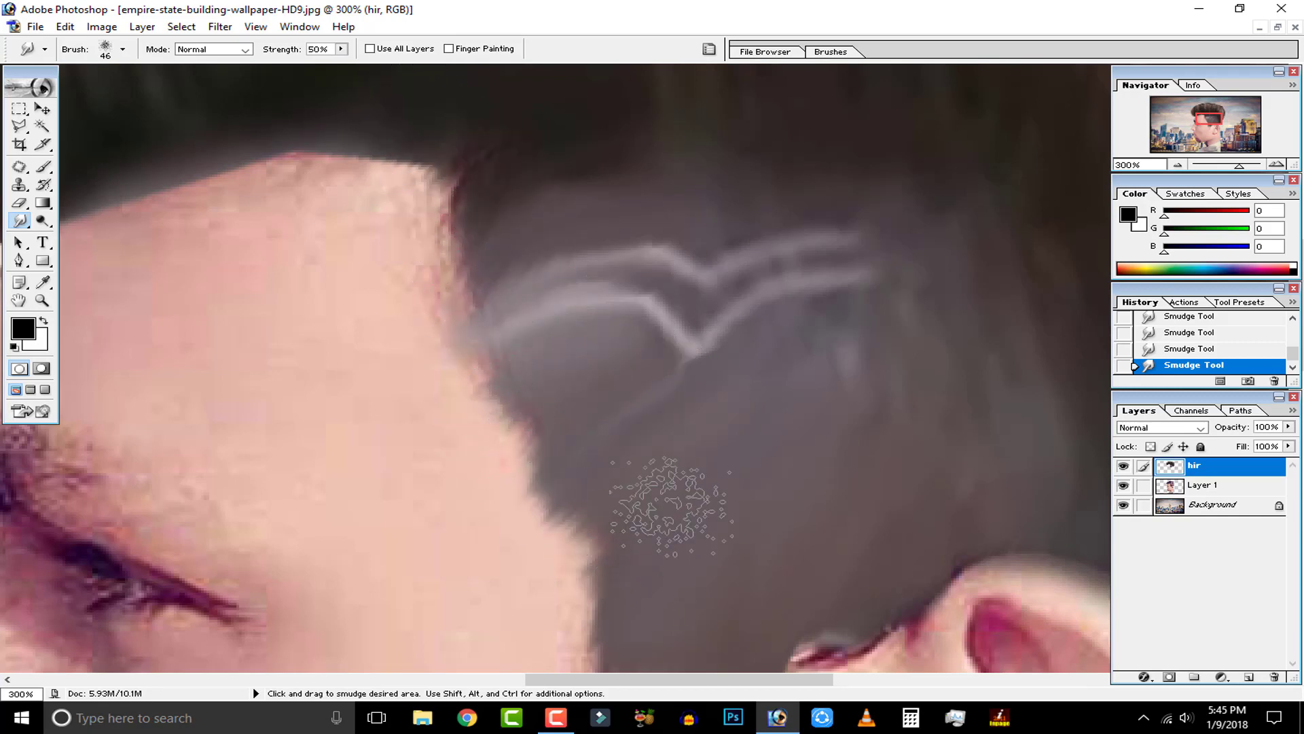
# Smudge the hair edge in front of the ear and pull the sideburn down over the leftover original strands.
pyautogui.moveTo(797, 527); pyautogui.dragTo(744, 388)
pyautogui.moveTo(835, 545); pyautogui.dragTo(762, 480)
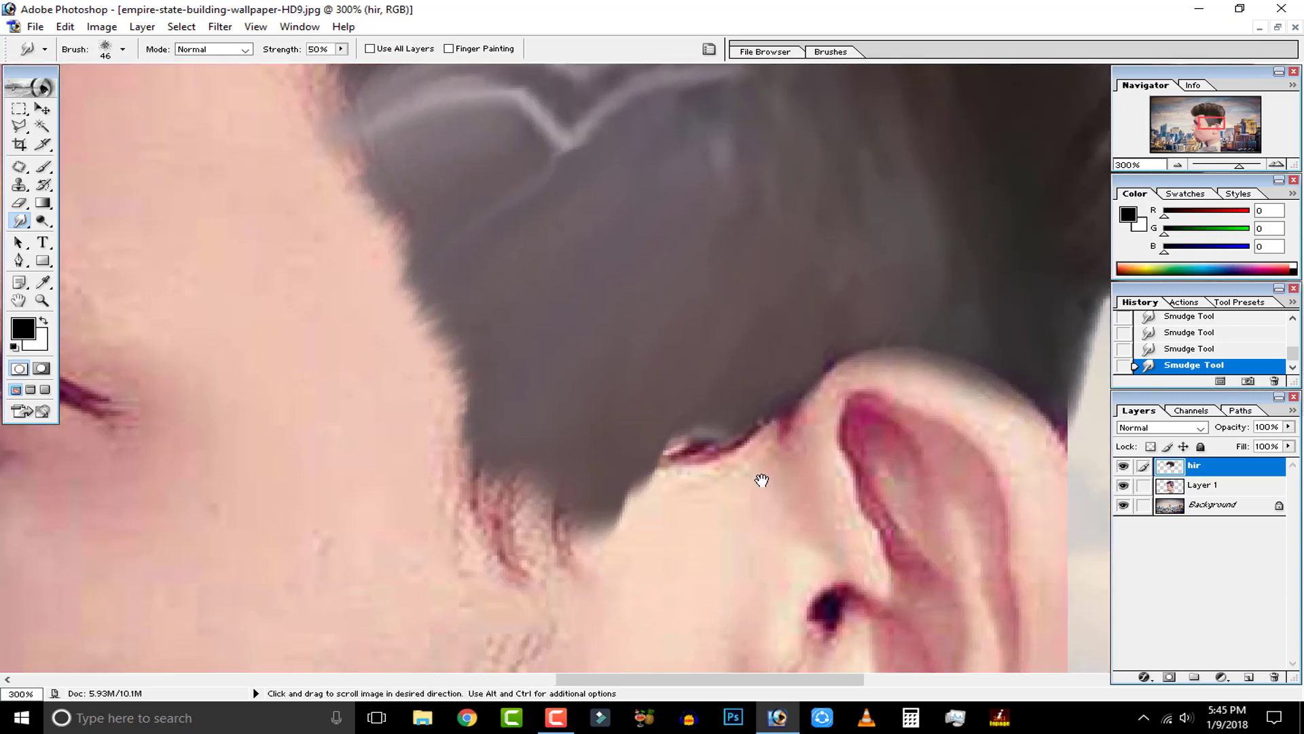
pyautogui.moveTo(734, 426)
pyautogui.mouseDown()
pyautogui.moveTo(726, 460)
pyautogui.moveTo(658, 440)
pyautogui.moveTo(610, 507)
pyautogui.mouseUp()
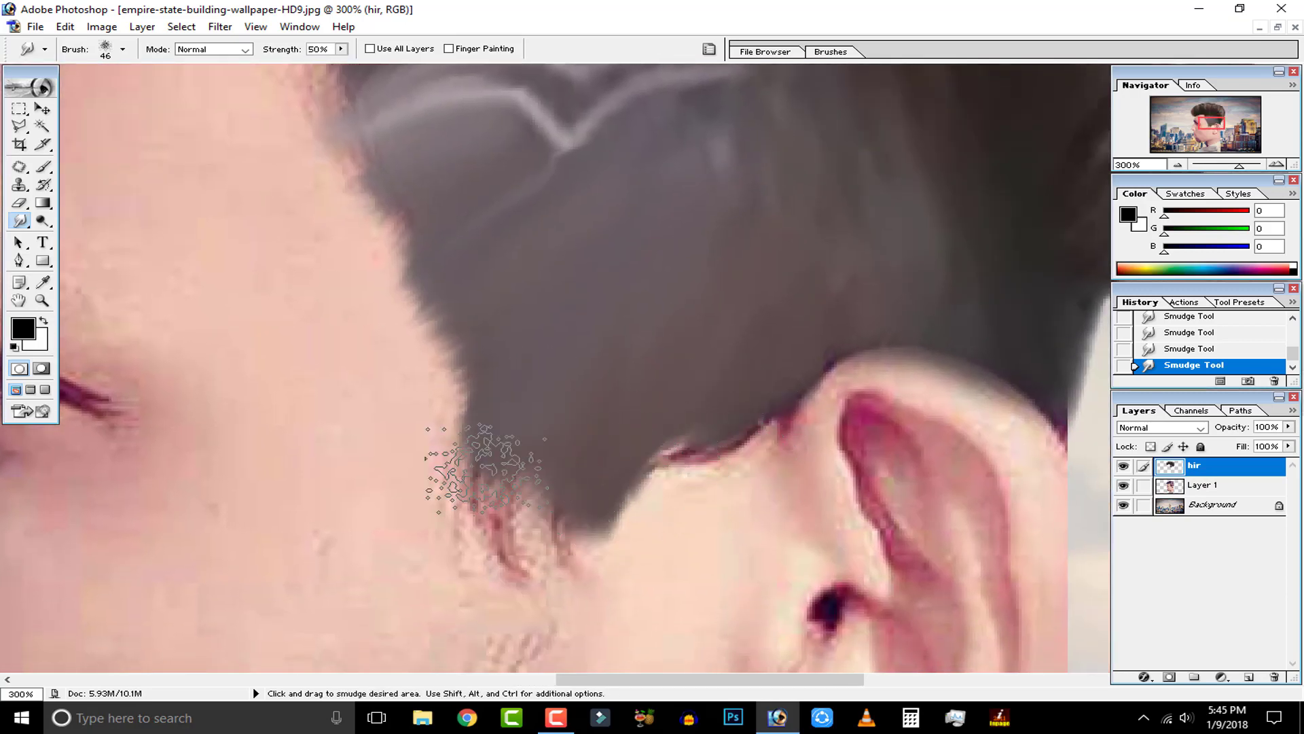
pyautogui.moveTo(527, 404); pyautogui.dragTo(465, 211)
pyautogui.moveTo(492, 255); pyautogui.dragTo(424, 469)
pyautogui.moveTo(485, 320); pyautogui.dragTo(411, 521)
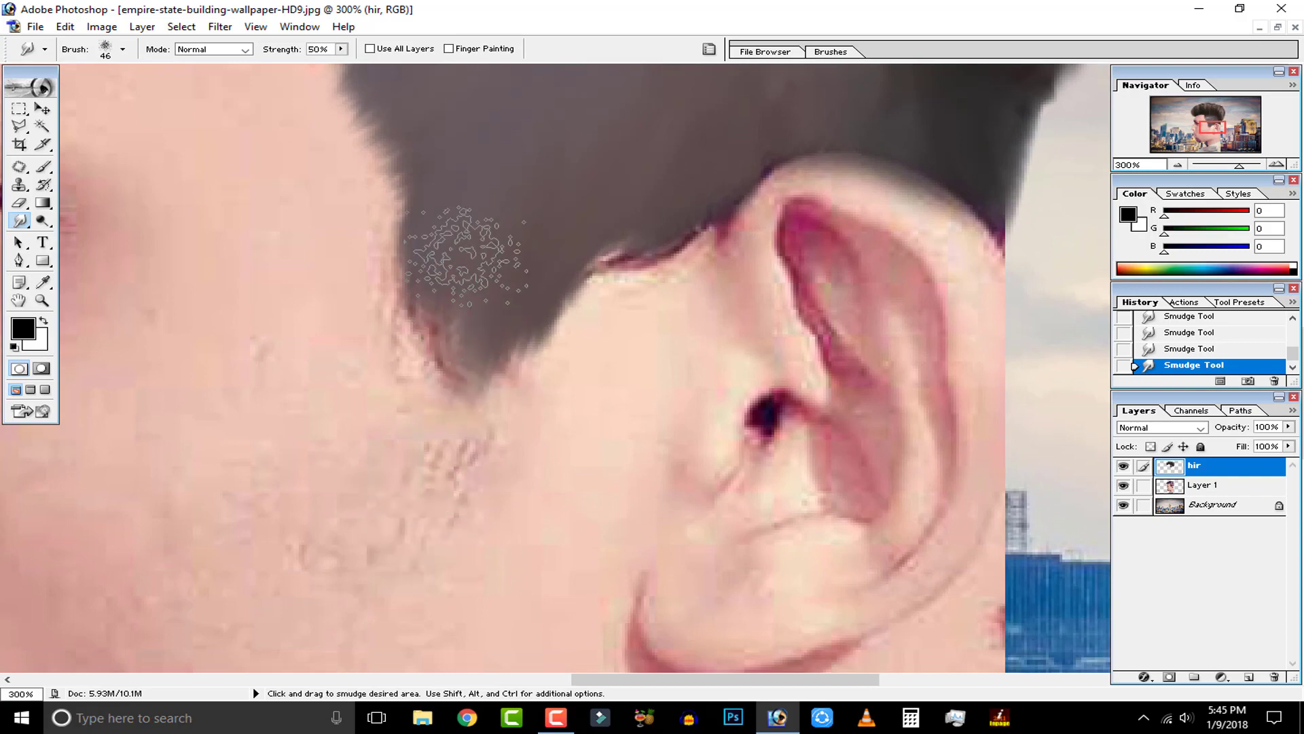
# Lengthen the sideburn down the cheek into a tapered point with the 46 px spatter Smudge brush.
pyautogui.moveTo(466, 256)
pyautogui.mouseDown()
pyautogui.moveTo(454, 477)
pyautogui.moveTo(462, 279)
pyautogui.moveTo(377, 583)
pyautogui.mouseUp()
pyautogui.moveTo(496, 329); pyautogui.dragTo(466, 442)
pyautogui.moveTo(454, 333); pyautogui.dragTo(395, 554)
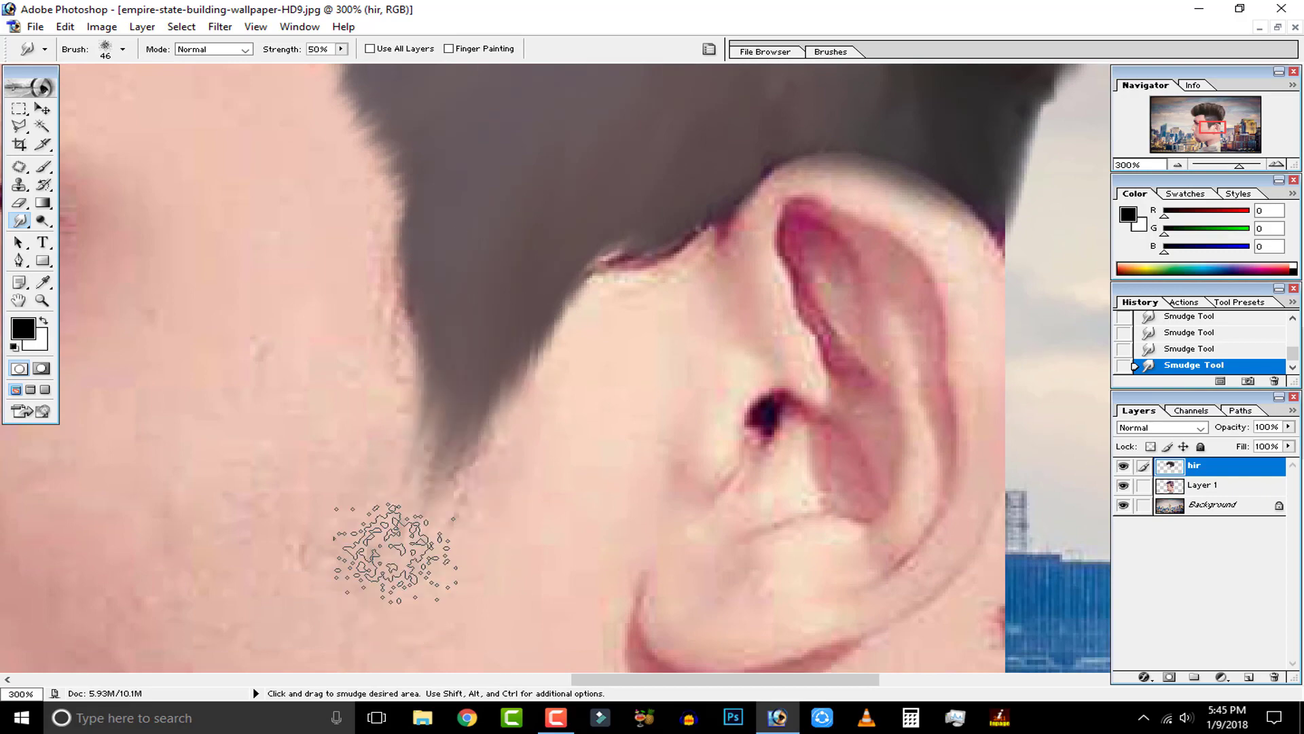
pyautogui.moveTo(475, 407); pyautogui.dragTo(430, 553)
pyautogui.hotkey('ctrl', '-')
pyautogui.hotkey('ctrl', '-')
pyautogui.hotkey('ctrl', '-')
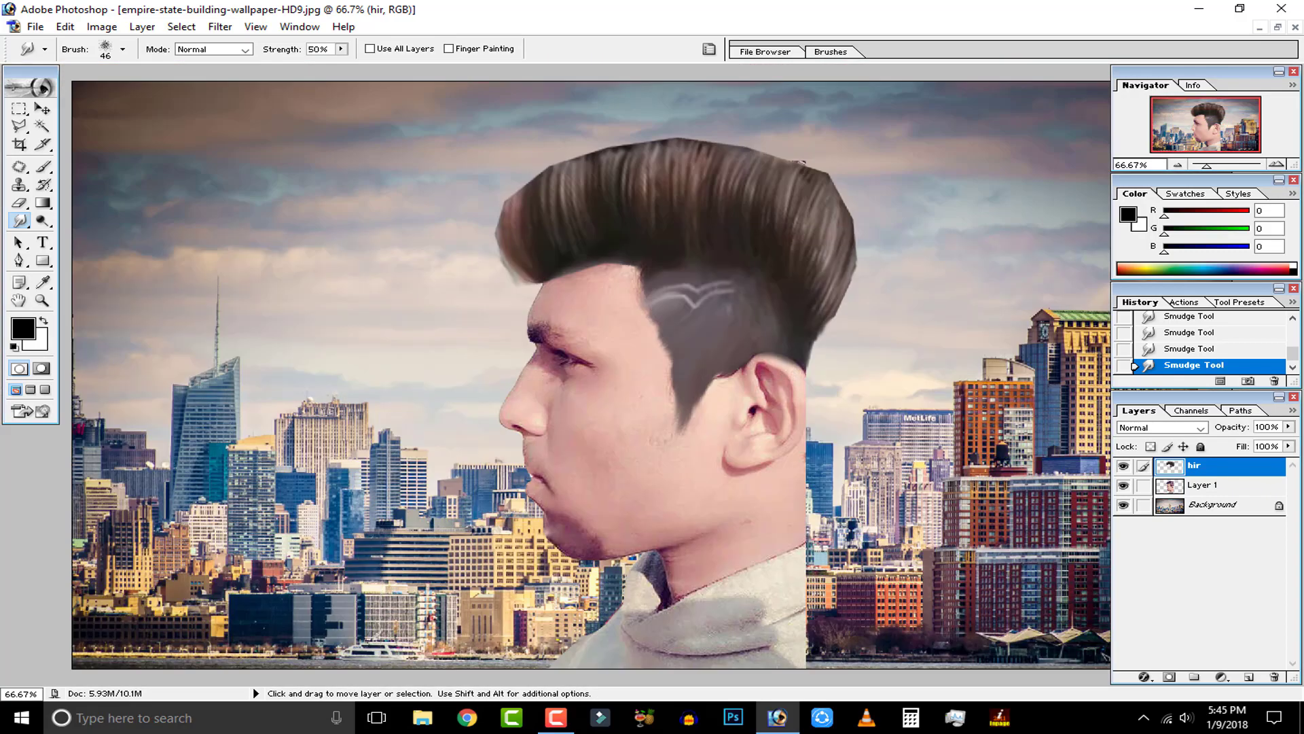
pyautogui.hotkey('ctrl', '+')
pyautogui.hotkey('ctrl', '+')
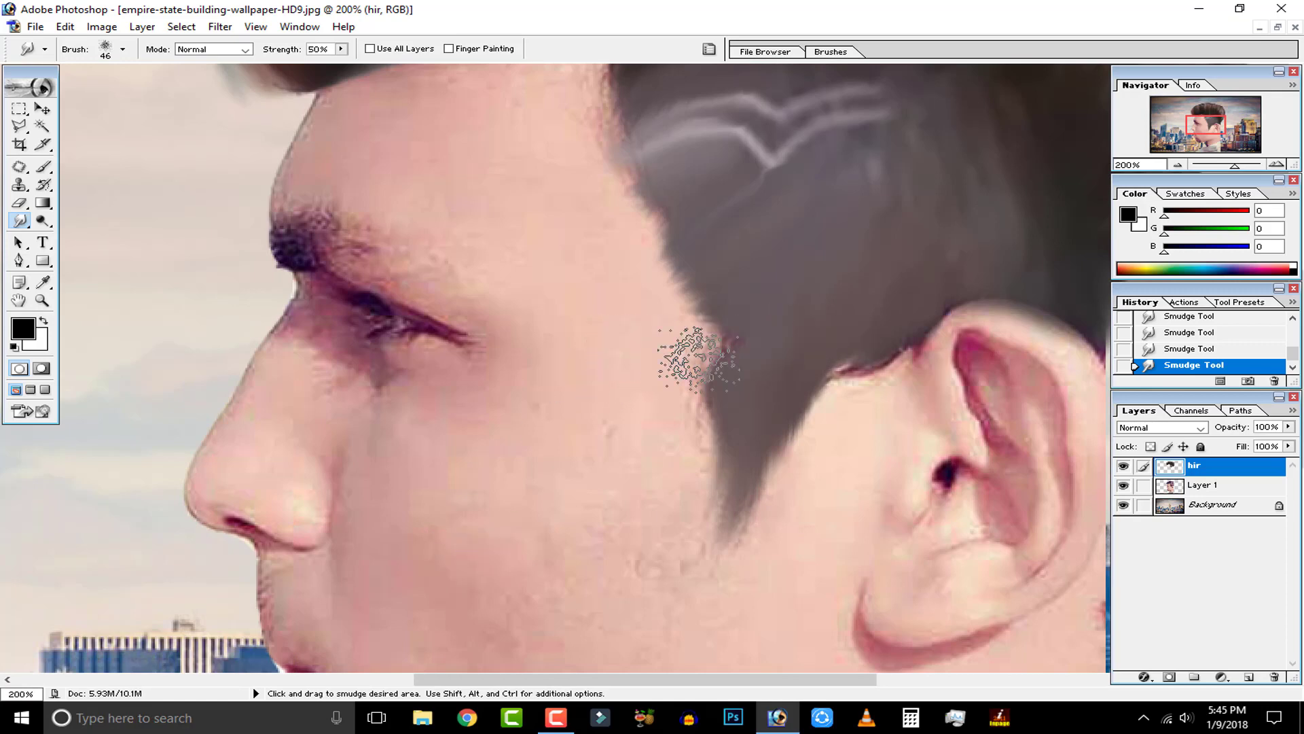
# Smudge the front edge of the sideburn and its pointed tip with the 46 px spatter brush.
pyautogui.moveTo(670, 378)
pyautogui.mouseDown()
pyautogui.moveTo(699, 377)
pyautogui.moveTo(704, 362)
pyautogui.moveTo(714, 379)
pyautogui.moveTo(656, 403)
pyautogui.moveTo(695, 406)
pyautogui.moveTo(718, 435)
pyautogui.mouseUp()
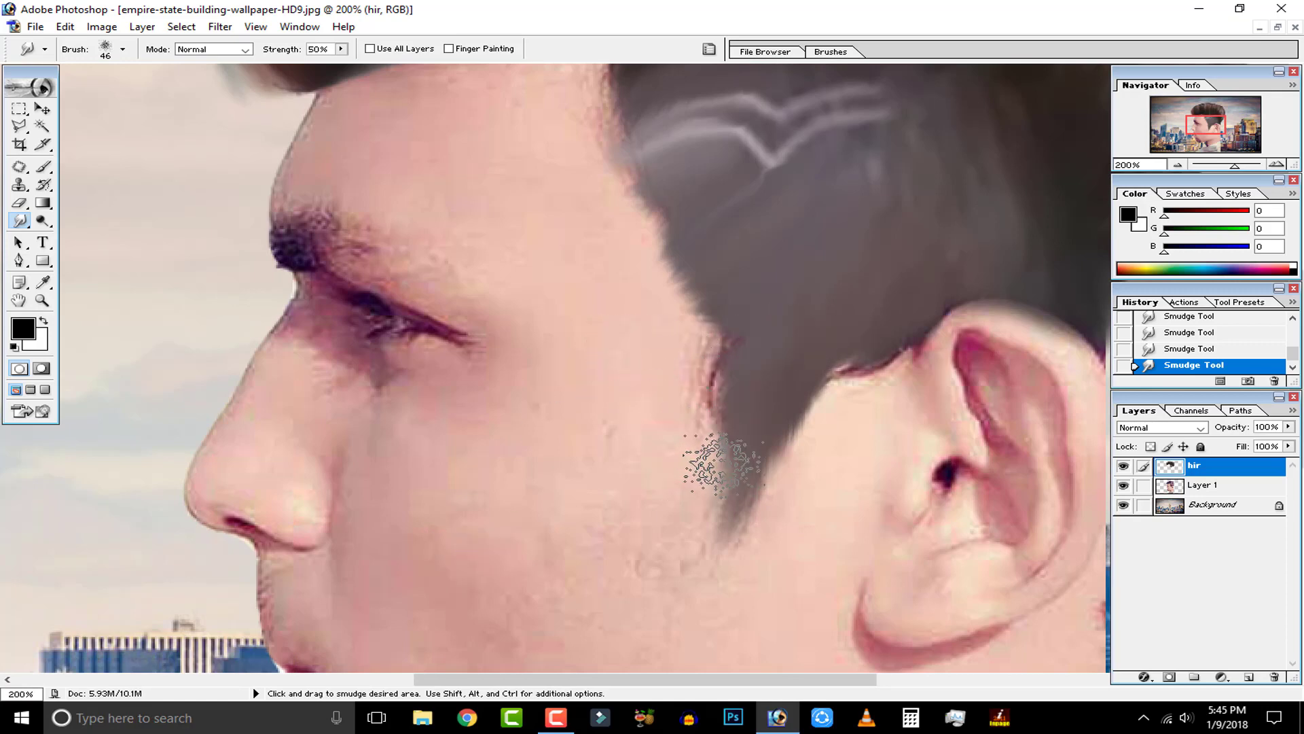
pyautogui.moveTo(714, 503); pyautogui.dragTo(724, 497)
# Resize the Smudge brush to 20 px and pull the hair edge above the forehead into short uneven strands.
pyautogui.moveTo(585, 396); pyautogui.dragTo(562, 517)
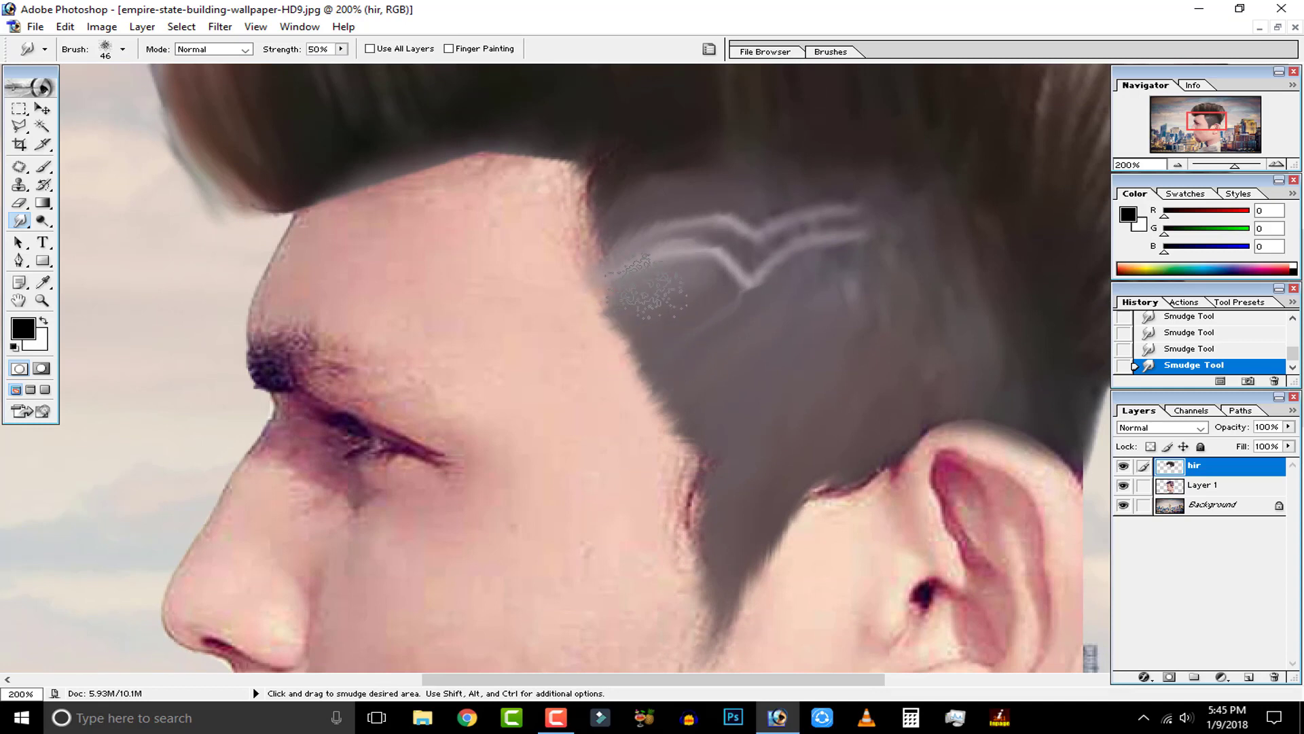
pyautogui.moveTo(651, 277); pyautogui.dragTo(615, 425)
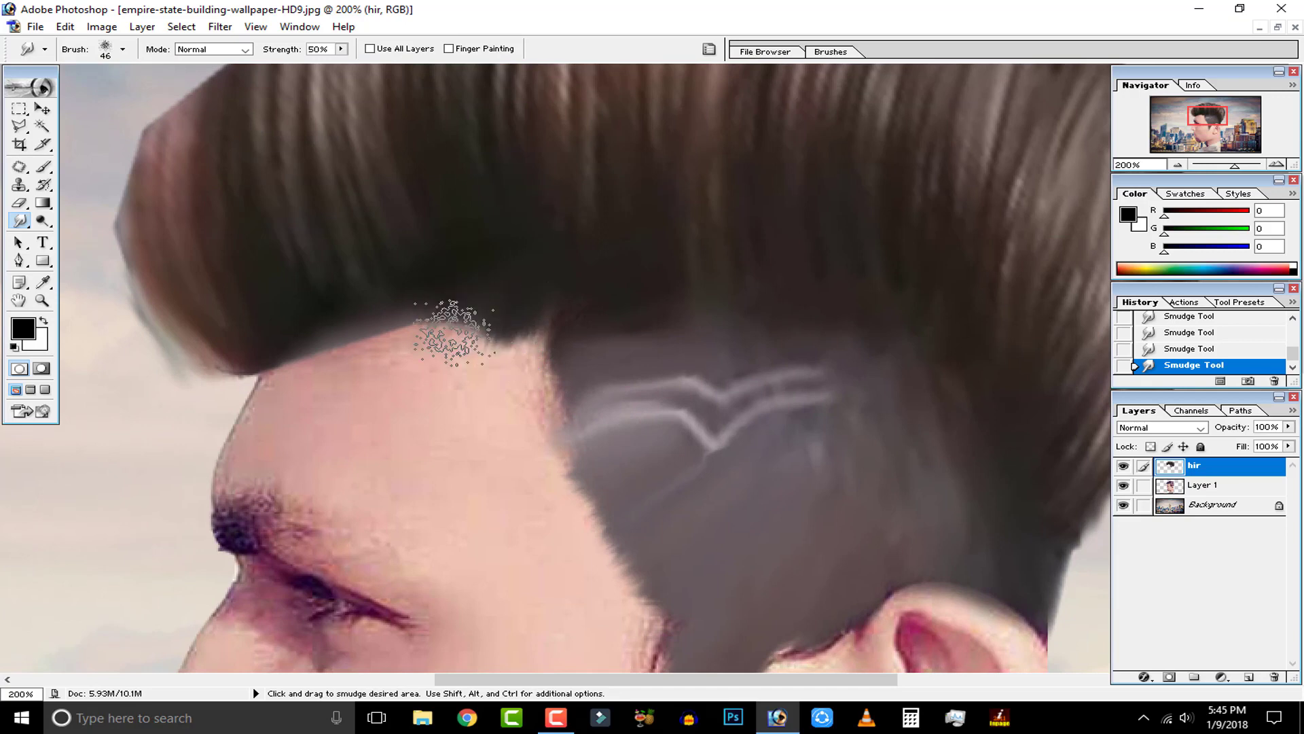
pyautogui.hotkey('ctrl', '+')
pyautogui.moveTo(330, 279); pyautogui.dragTo(533, 442)
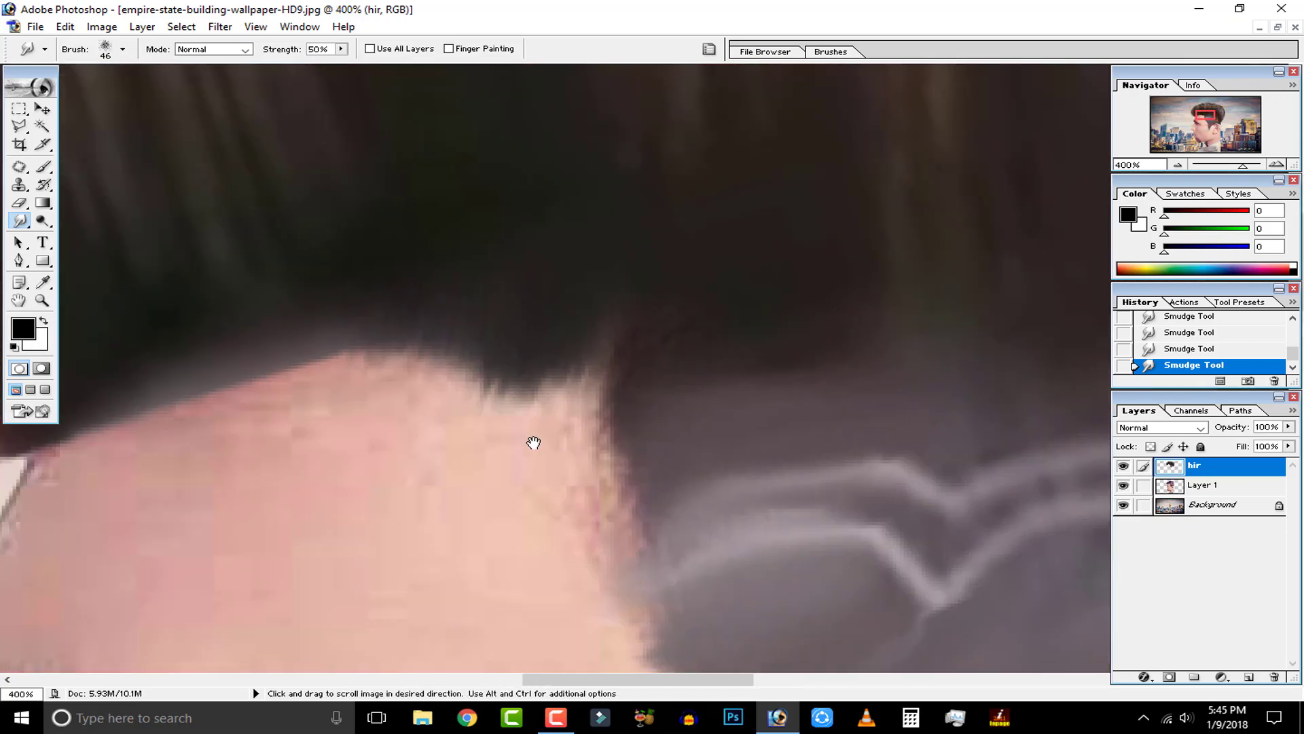
pyautogui.press('[')
pyautogui.press('[')
pyautogui.press('[')
pyautogui.press('[')
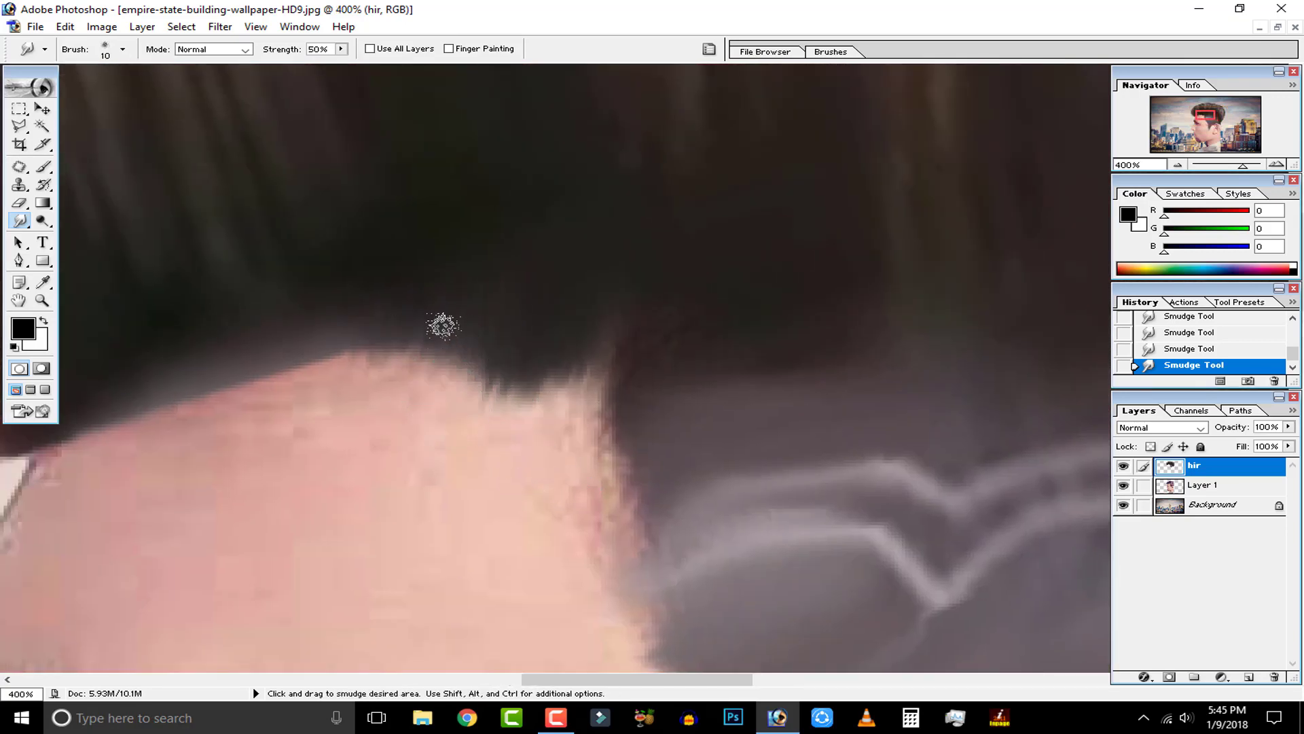
pyautogui.press(']')
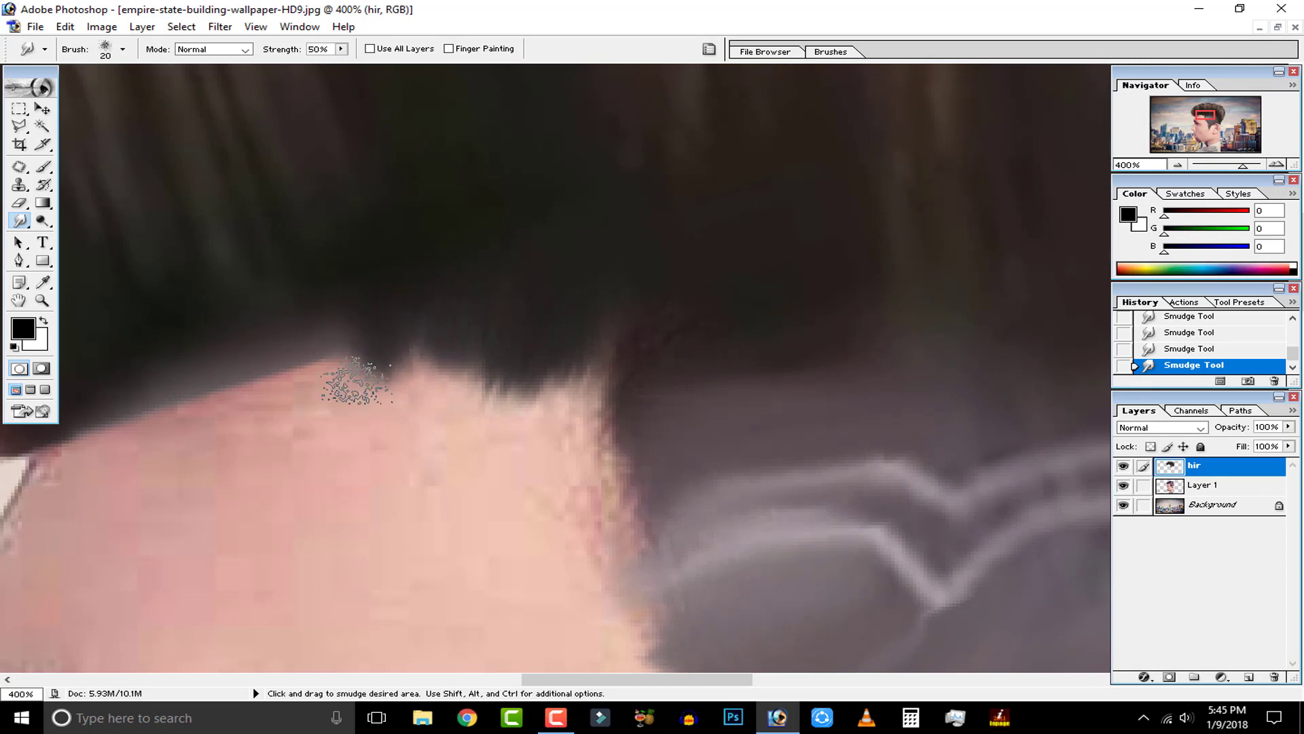
pyautogui.hscroll(-2, 399, 445)
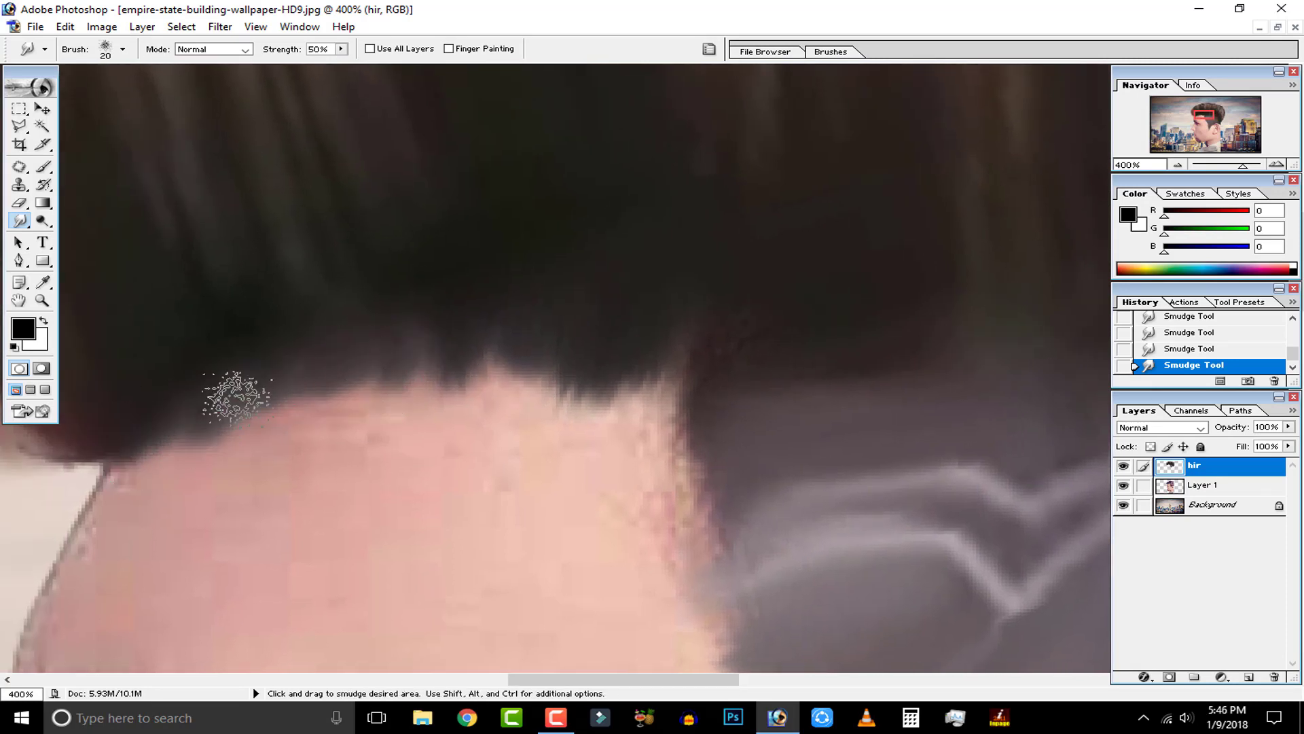
pyautogui.moveTo(236, 398)
pyautogui.mouseDown()
pyautogui.moveTo(284, 399)
pyautogui.moveTo(329, 365)
pyautogui.moveTo(382, 386)
pyautogui.moveTo(446, 370)
pyautogui.moveTo(485, 386)
pyautogui.moveTo(499, 356)
pyautogui.moveTo(527, 356)
pyautogui.mouseUp()
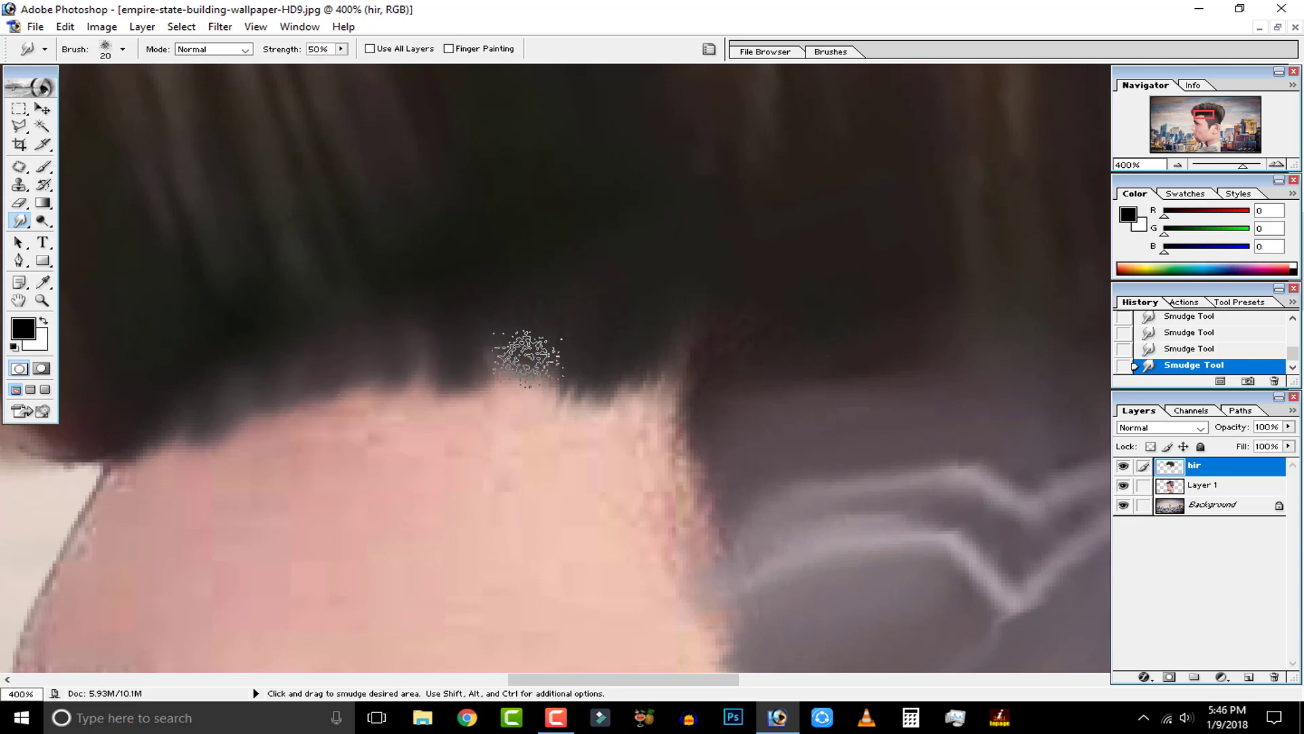
# Enlarge the Smudge brush to 50 px and pull the front of the quiff up and back into soft strands.
pyautogui.hotkey('ctrl', '-')
pyautogui.hotkey('ctrl', '-')
pyautogui.hotkey('ctrl', '-')
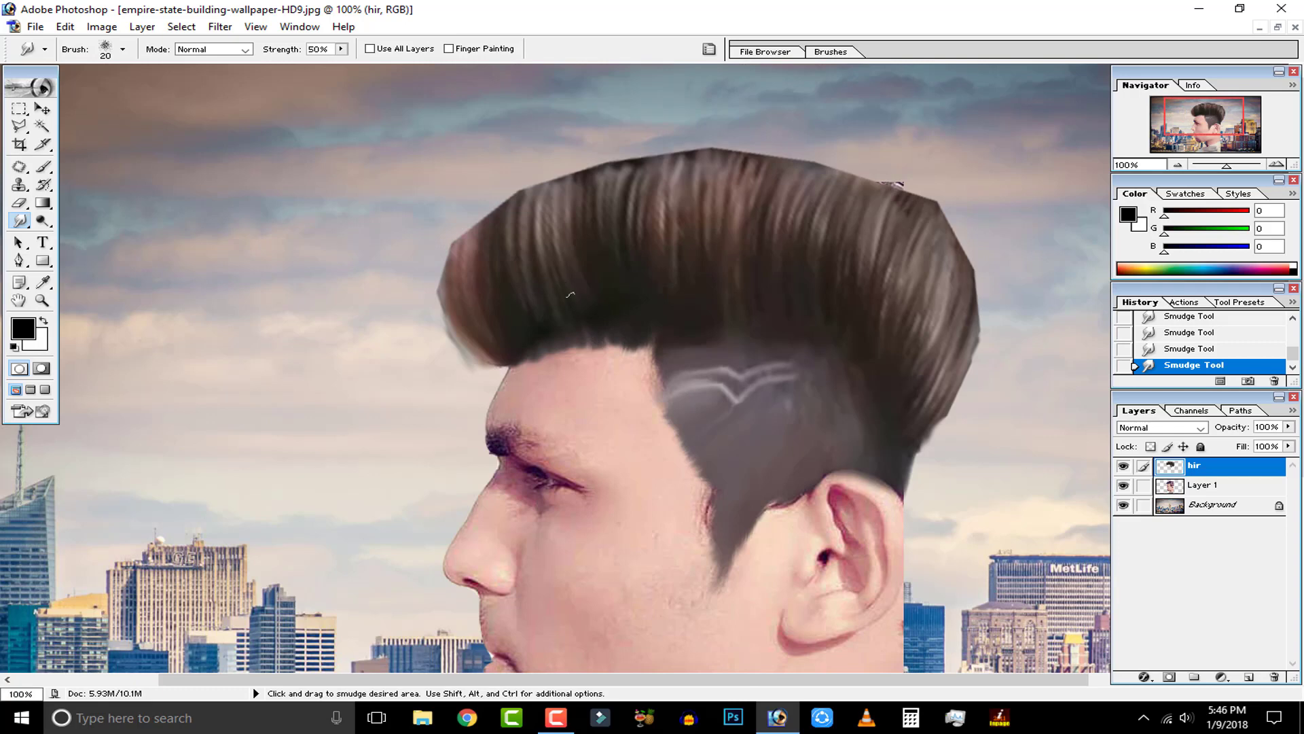
pyautogui.moveTo(578, 335); pyautogui.dragTo(501, 213)
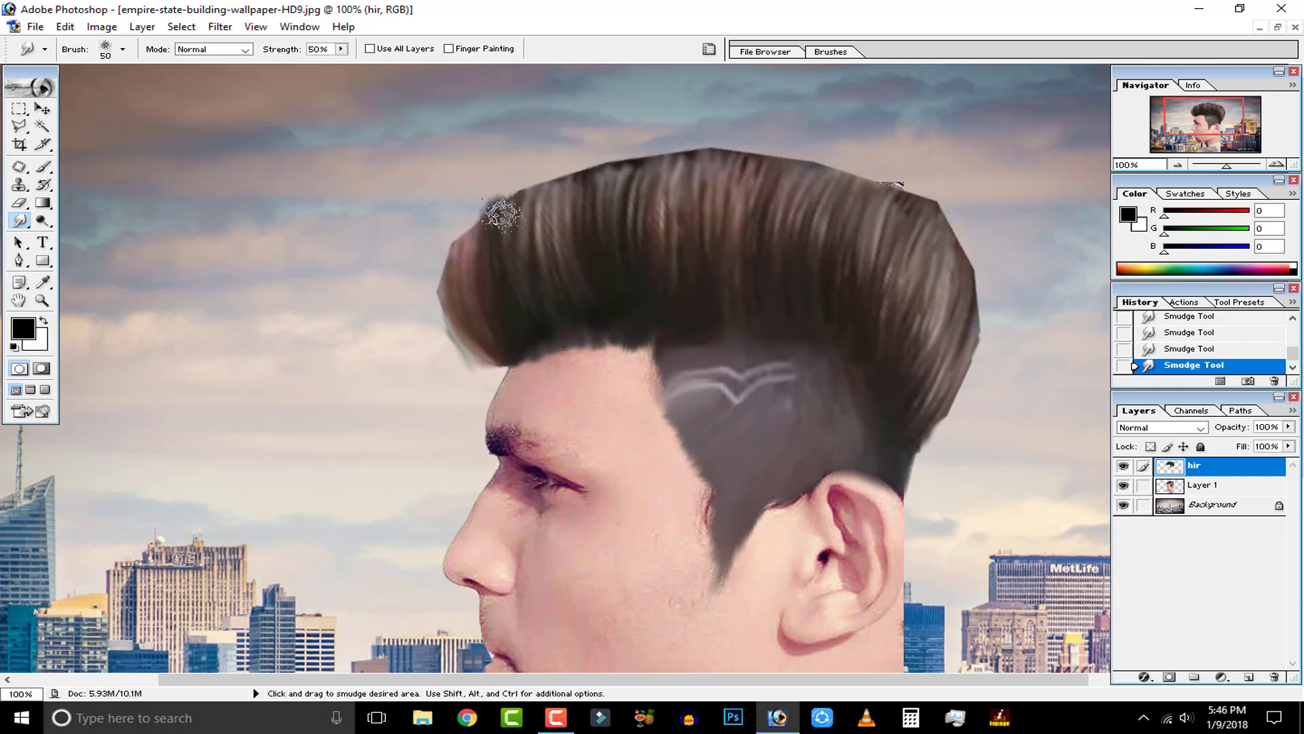
pyautogui.moveTo(489, 343); pyautogui.dragTo(457, 218)
pyautogui.moveTo(485, 361); pyautogui.dragTo(454, 228)
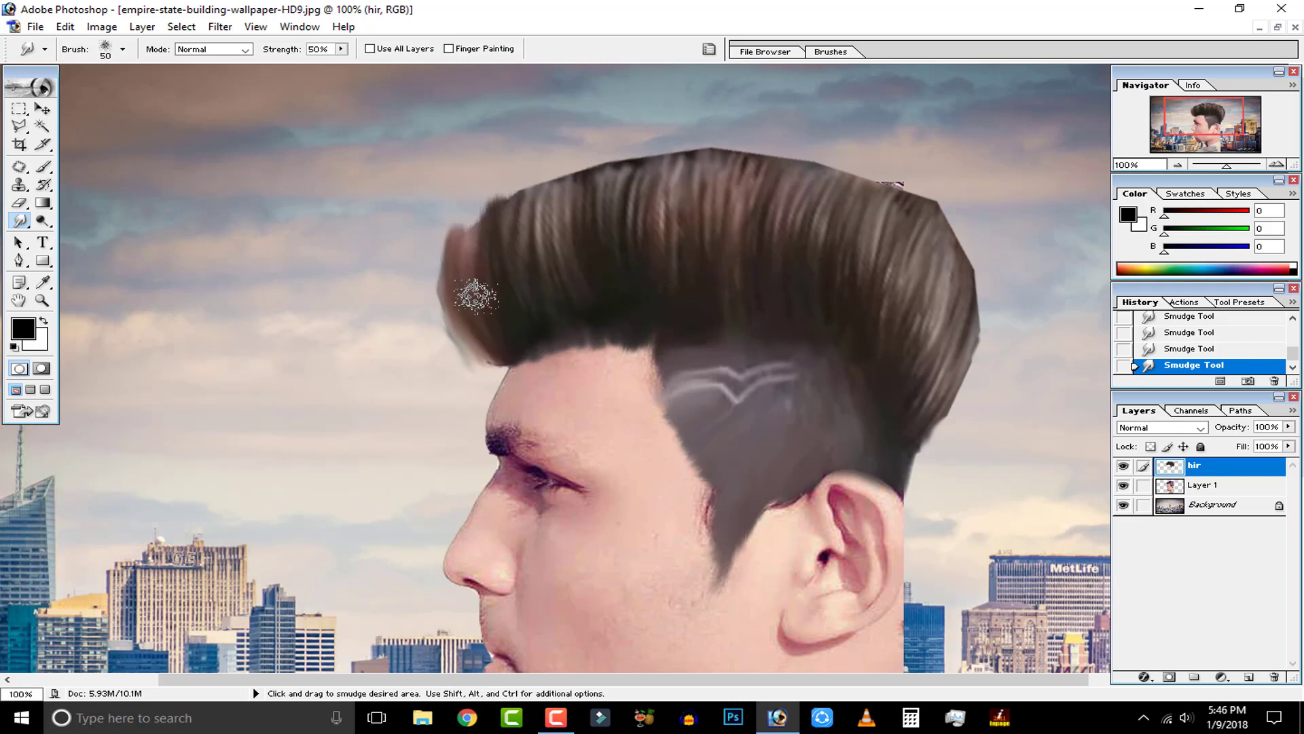
pyautogui.moveTo(475, 296); pyautogui.dragTo(489, 212)
pyautogui.moveTo(472, 266)
pyautogui.mouseDown()
pyautogui.moveTo(520, 148)
pyautogui.moveTo(568, 143)
pyautogui.mouseUp()
pyautogui.moveTo(515, 222); pyautogui.dragTo(618, 117)
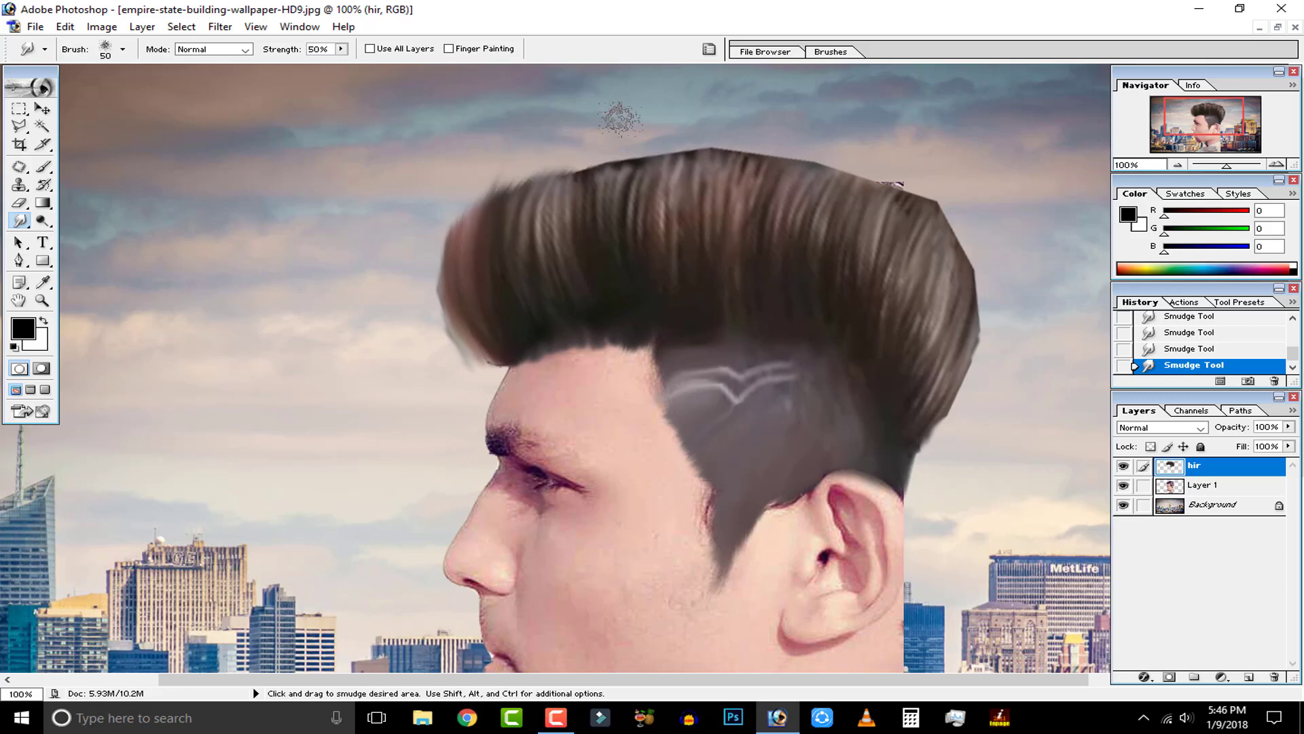
pyautogui.moveTo(471, 256); pyautogui.dragTo(565, 149)
# Smudge the top edge of the hair upward from the quiff toward the crown, increasing the brush to 80 px.
pyautogui.moveTo(560, 338); pyautogui.dragTo(571, 167)
pyautogui.moveTo(574, 279)
pyautogui.mouseDown()
pyautogui.moveTo(567, 216)
pyautogui.moveTo(587, 144)
pyautogui.mouseUp()
pyautogui.moveTo(583, 296); pyautogui.dragTo(593, 134)
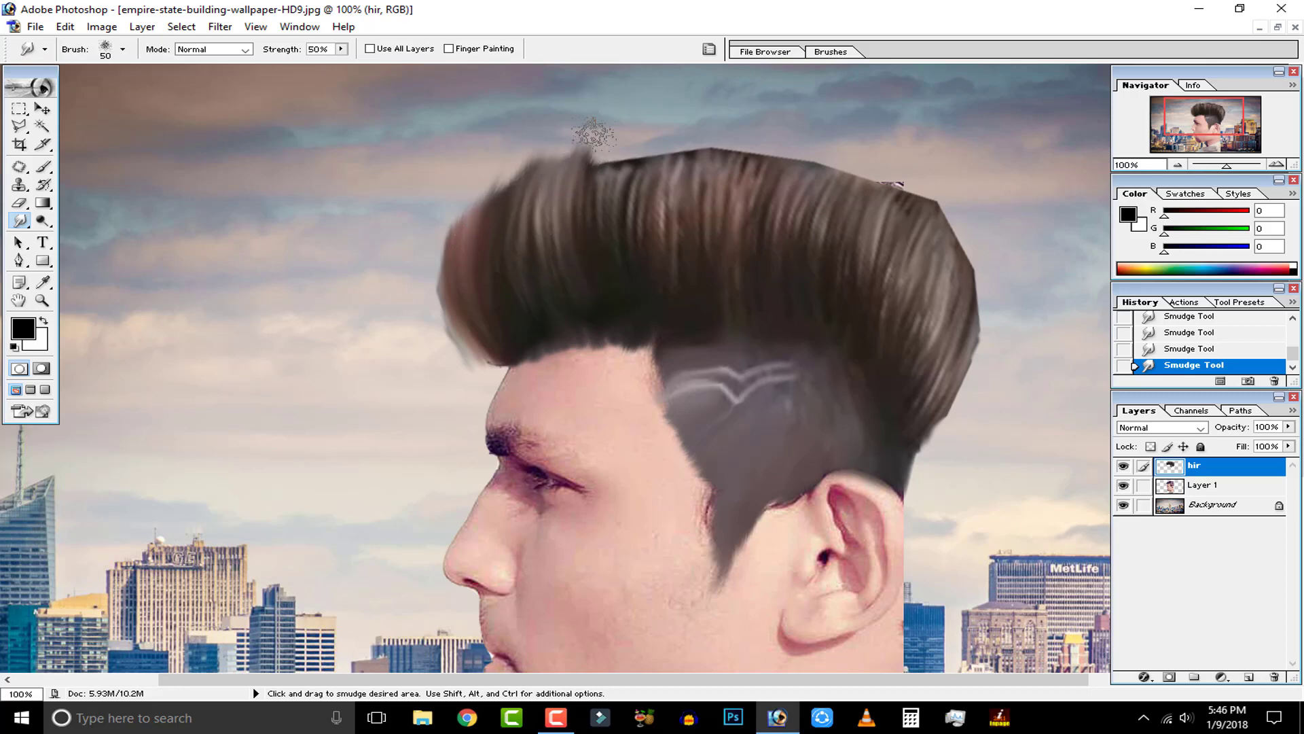
pyautogui.moveTo(625, 299); pyautogui.dragTo(635, 156)
pyautogui.moveTo(613, 276)
pyautogui.mouseDown()
pyautogui.moveTo(604, 159)
pyautogui.moveTo(615, 142)
pyautogui.mouseUp()
pyautogui.moveTo(625, 325); pyautogui.dragTo(653, 176)
pyautogui.moveTo(670, 320); pyautogui.dragTo(686, 165)
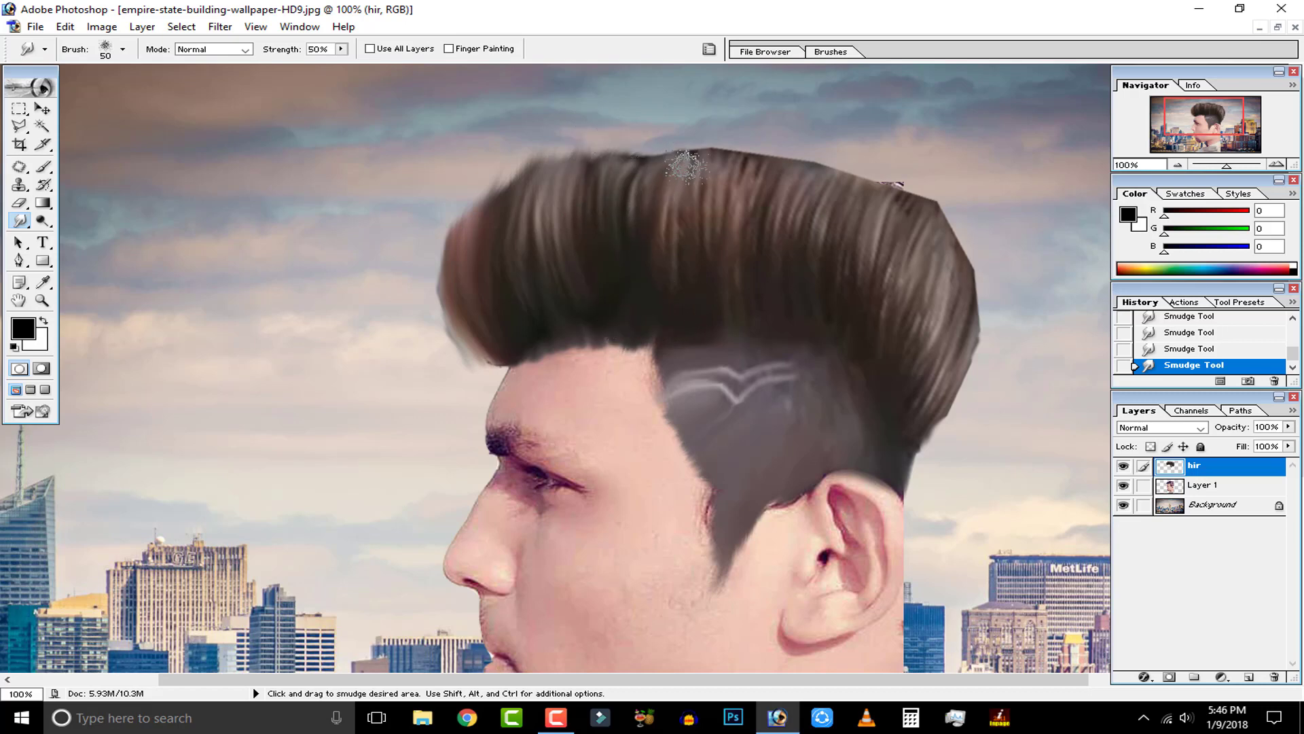
pyautogui.moveTo(689, 126)
pyautogui.mouseDown()
pyautogui.moveTo(679, 214)
pyautogui.moveTo(693, 129)
pyautogui.moveTo(666, 150)
pyautogui.moveTo(733, 129)
pyautogui.moveTo(709, 182)
pyautogui.mouseUp()
pyautogui.moveTo(728, 134)
pyautogui.mouseDown()
pyautogui.moveTo(735, 218)
pyautogui.moveTo(787, 148)
pyautogui.moveTo(778, 207)
pyautogui.moveTo(752, 252)
pyautogui.moveTo(728, 260)
pyautogui.moveTo(738, 201)
pyautogui.moveTo(703, 214)
pyautogui.moveTo(714, 178)
pyautogui.moveTo(746, 180)
pyautogui.moveTo(671, 216)
pyautogui.moveTo(677, 165)
pyautogui.moveTo(771, 151)
pyautogui.moveTo(839, 184)
pyautogui.mouseUp()
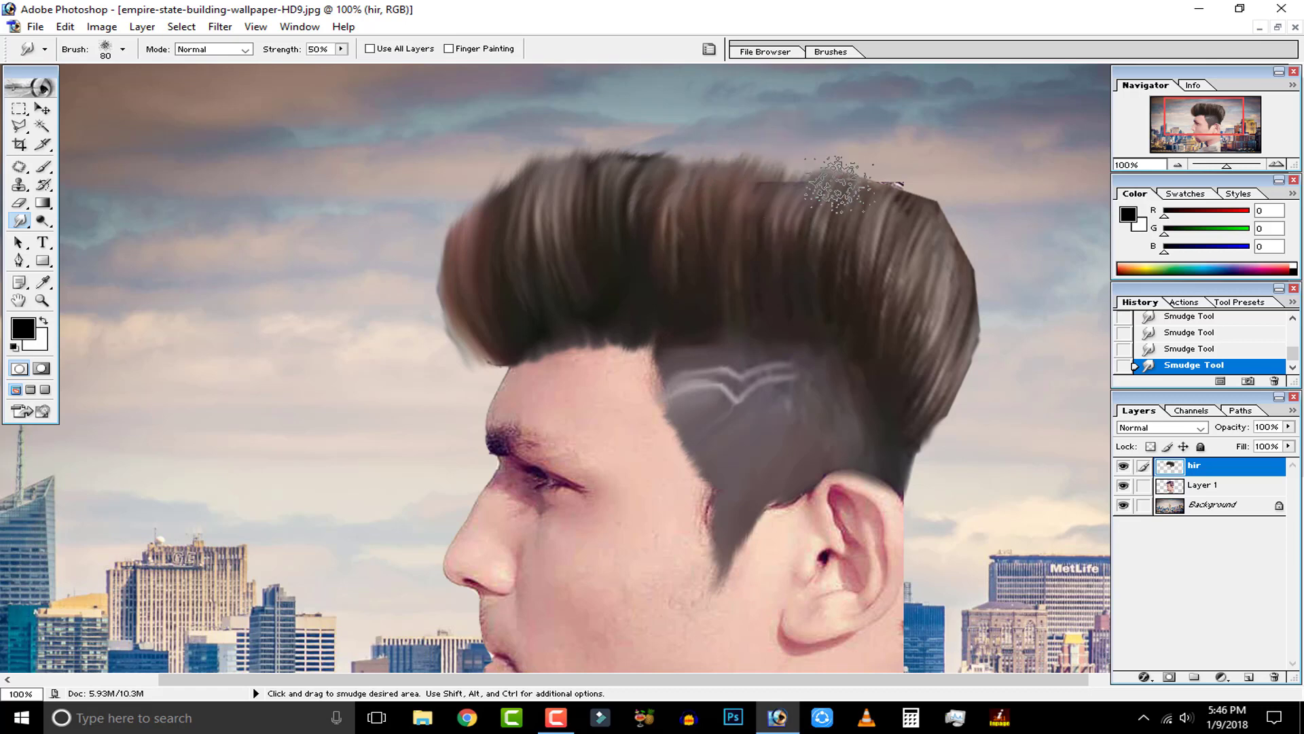
# Hide the hir layer, erase the original hair on top of the head on Layer 1 with a 150 px Eraser, and show hir again.
pyautogui.click(1123, 466)
pyautogui.click(1179, 487)
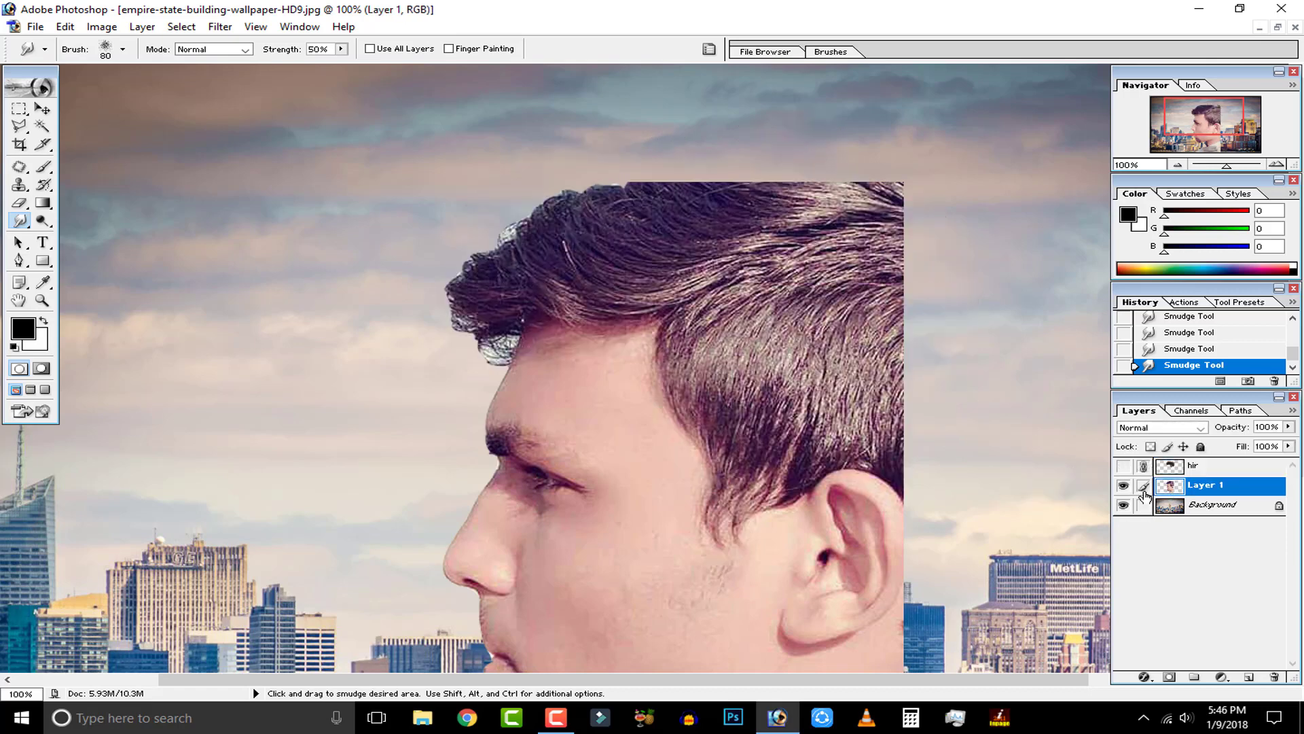
pyautogui.click(21, 203)
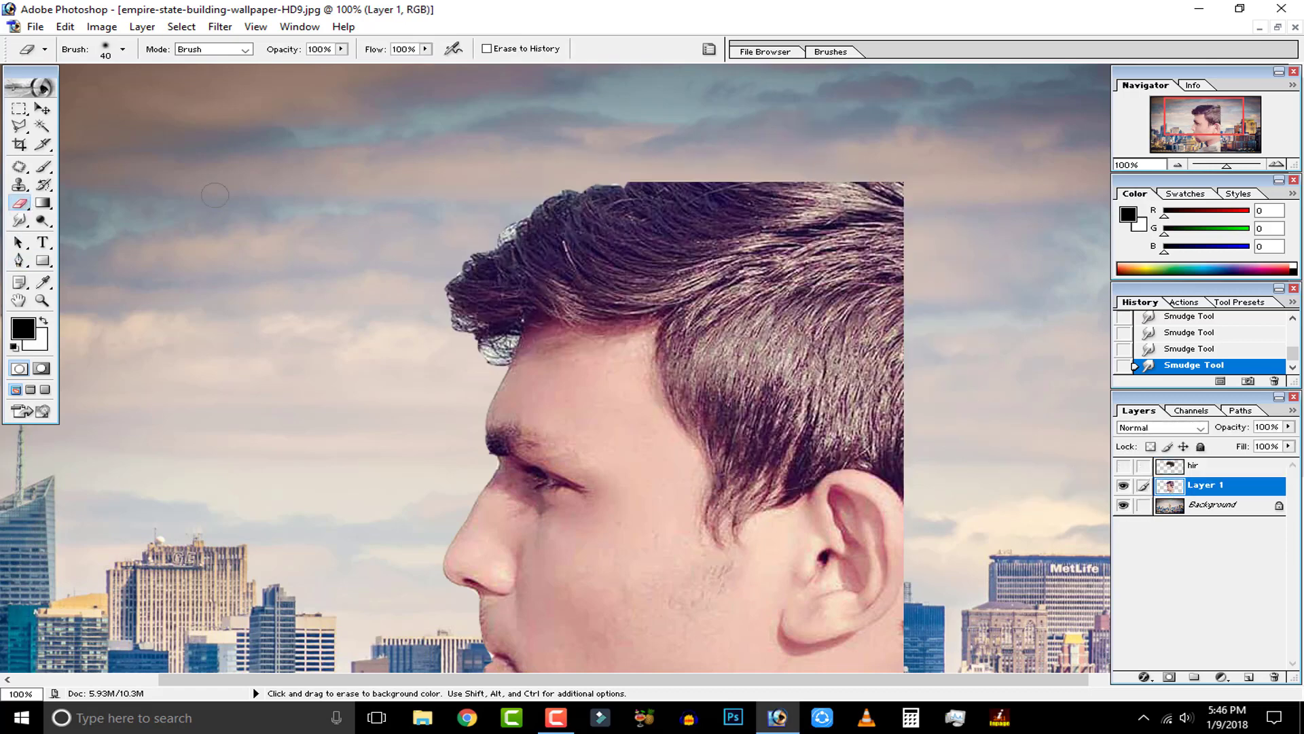
pyautogui.moveTo(970, 176)
pyautogui.mouseDown()
pyautogui.moveTo(714, 192)
pyautogui.moveTo(702, 218)
pyautogui.moveTo(866, 306)
pyautogui.mouseUp()
pyautogui.moveTo(842, 211)
pyautogui.mouseDown()
pyautogui.moveTo(876, 261)
pyautogui.moveTo(887, 242)
pyautogui.moveTo(932, 277)
pyautogui.moveTo(917, 343)
pyautogui.moveTo(589, 225)
pyautogui.moveTo(451, 224)
pyautogui.moveTo(747, 210)
pyautogui.mouseUp()
pyautogui.press(']')
pyautogui.press(']')
pyautogui.press(']')
pyautogui.press(']')
pyautogui.press(']')
pyautogui.press(']')
pyautogui.press(']')
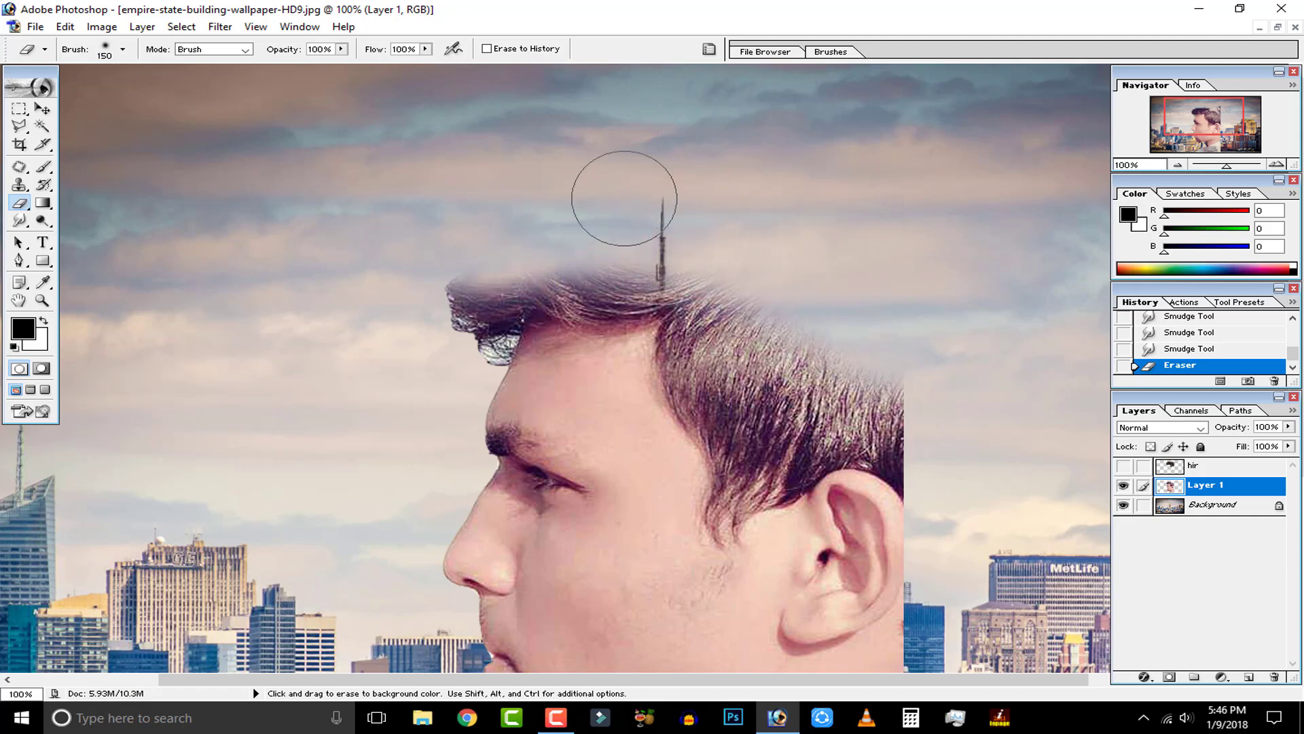
pyautogui.click(1123, 467)
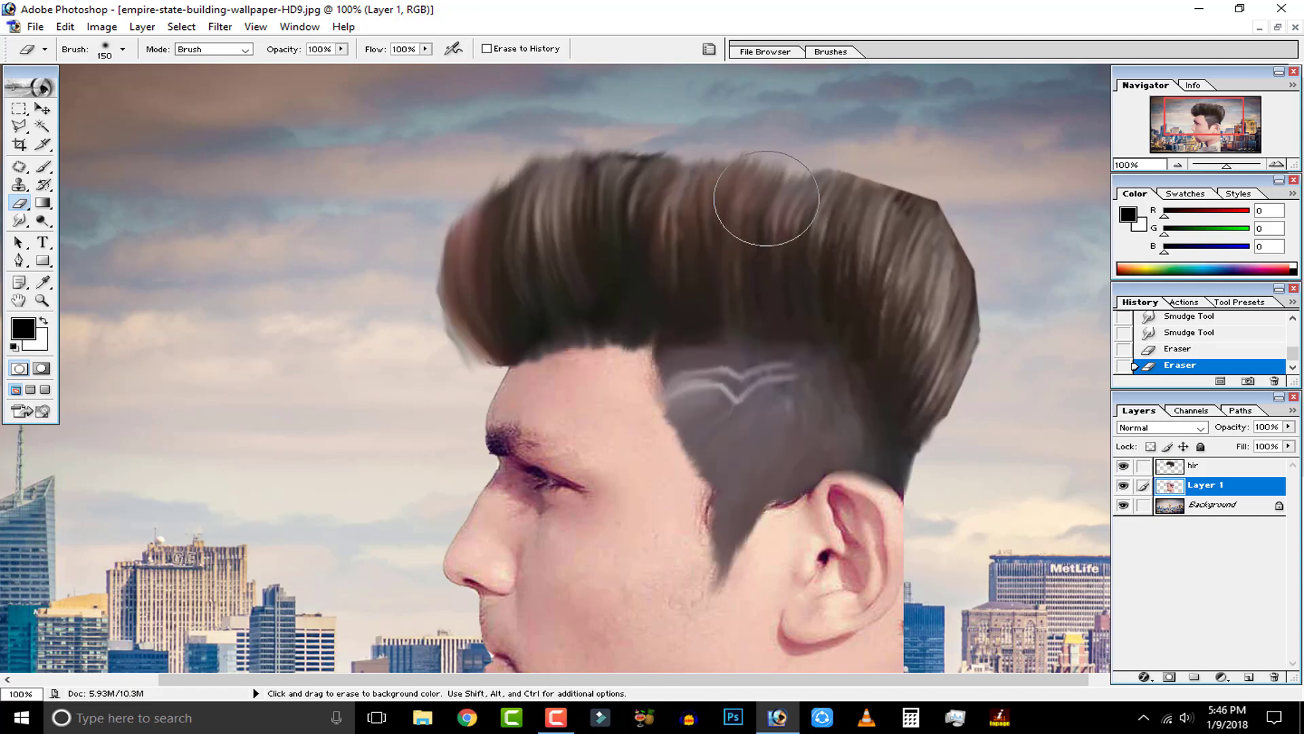
# Smudge the crown and back edge of the hair on the hir layer into soft spiky strands with the 80 px brush.
pyautogui.click(22, 222)
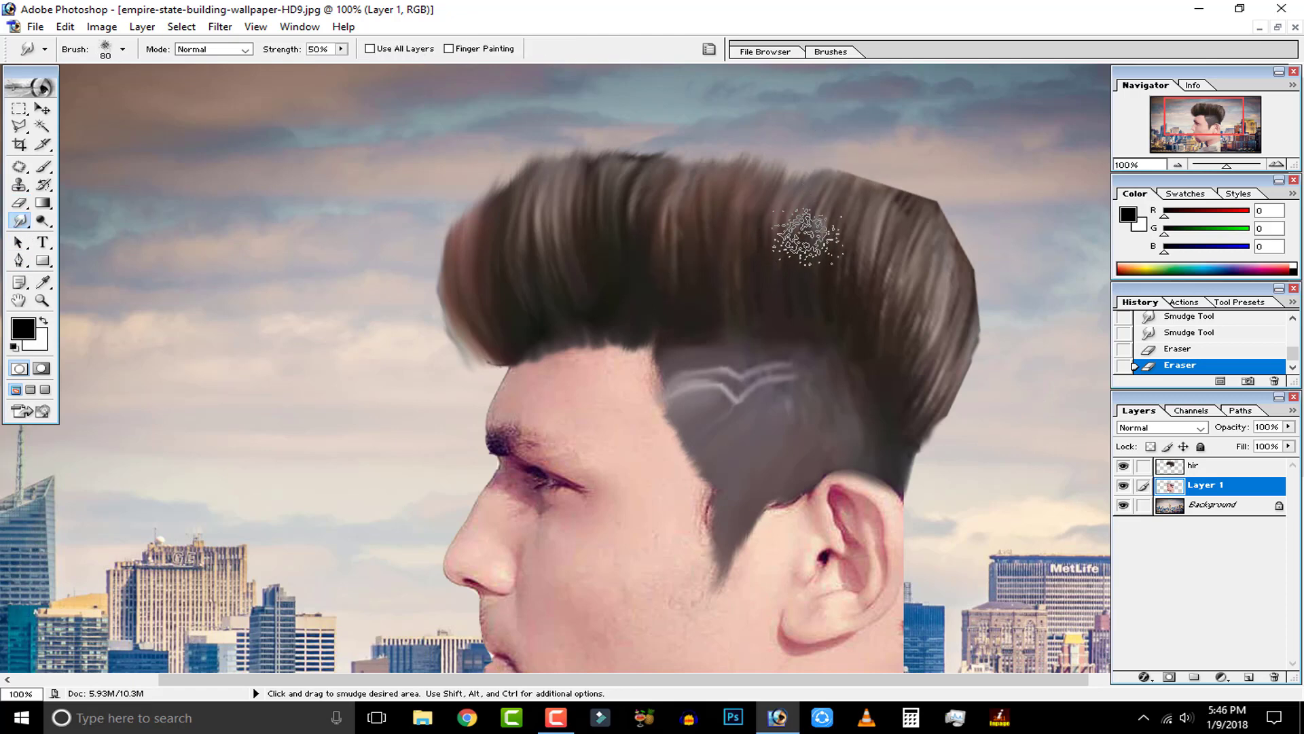
pyautogui.moveTo(807, 238)
pyautogui.mouseDown()
pyautogui.moveTo(902, 172)
pyautogui.moveTo(871, 159)
pyautogui.moveTo(811, 173)
pyautogui.moveTo(824, 139)
pyautogui.moveTo(830, 226)
pyautogui.mouseUp()
pyautogui.click(1192, 469)
pyautogui.moveTo(925, 187); pyautogui.dragTo(877, 253)
pyautogui.moveTo(966, 228); pyautogui.dragTo(925, 264)
pyautogui.moveTo(979, 265)
pyautogui.mouseDown()
pyautogui.moveTo(931, 315)
pyautogui.moveTo(955, 367)
pyautogui.moveTo(934, 390)
pyautogui.mouseUp()
pyautogui.moveTo(978, 318); pyautogui.dragTo(937, 348)
pyautogui.moveTo(952, 206); pyautogui.dragTo(875, 262)
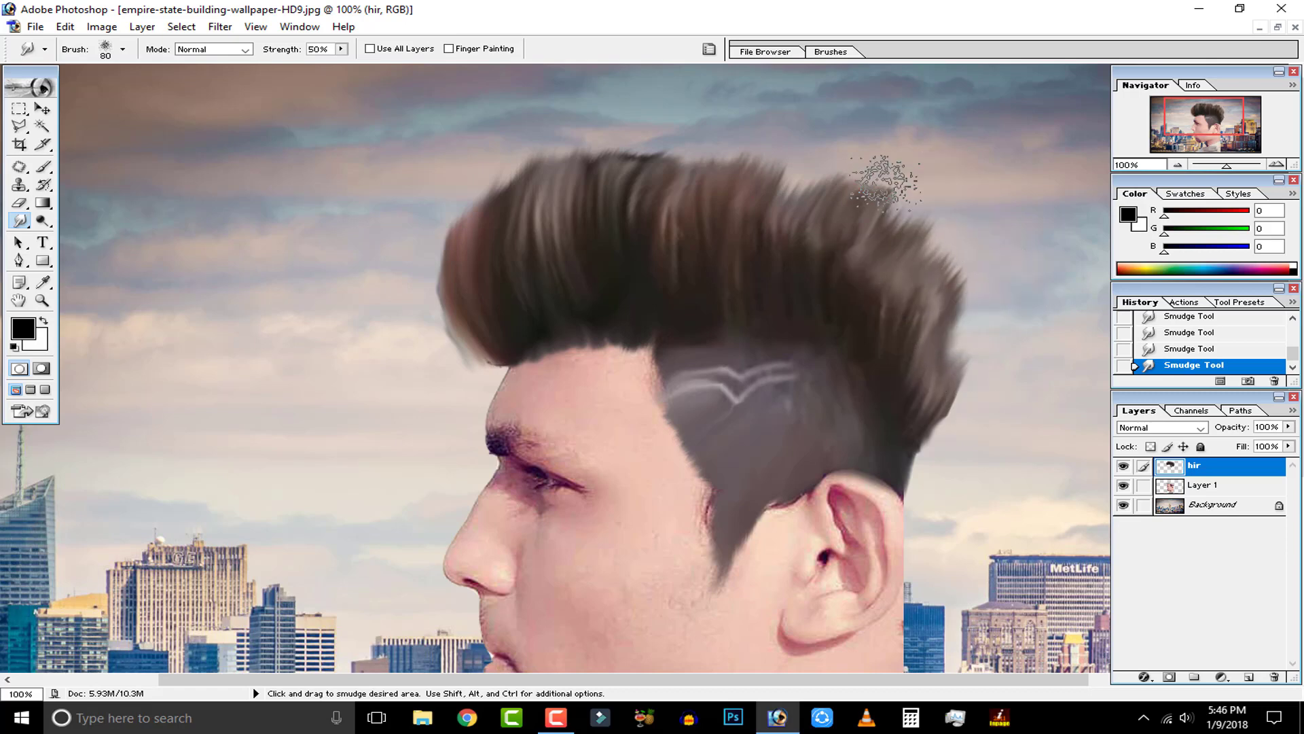
pyautogui.moveTo(894, 178)
pyautogui.mouseDown()
pyautogui.moveTo(829, 268)
pyautogui.moveTo(867, 193)
pyautogui.moveTo(845, 176)
pyautogui.moveTo(764, 235)
pyautogui.mouseUp()
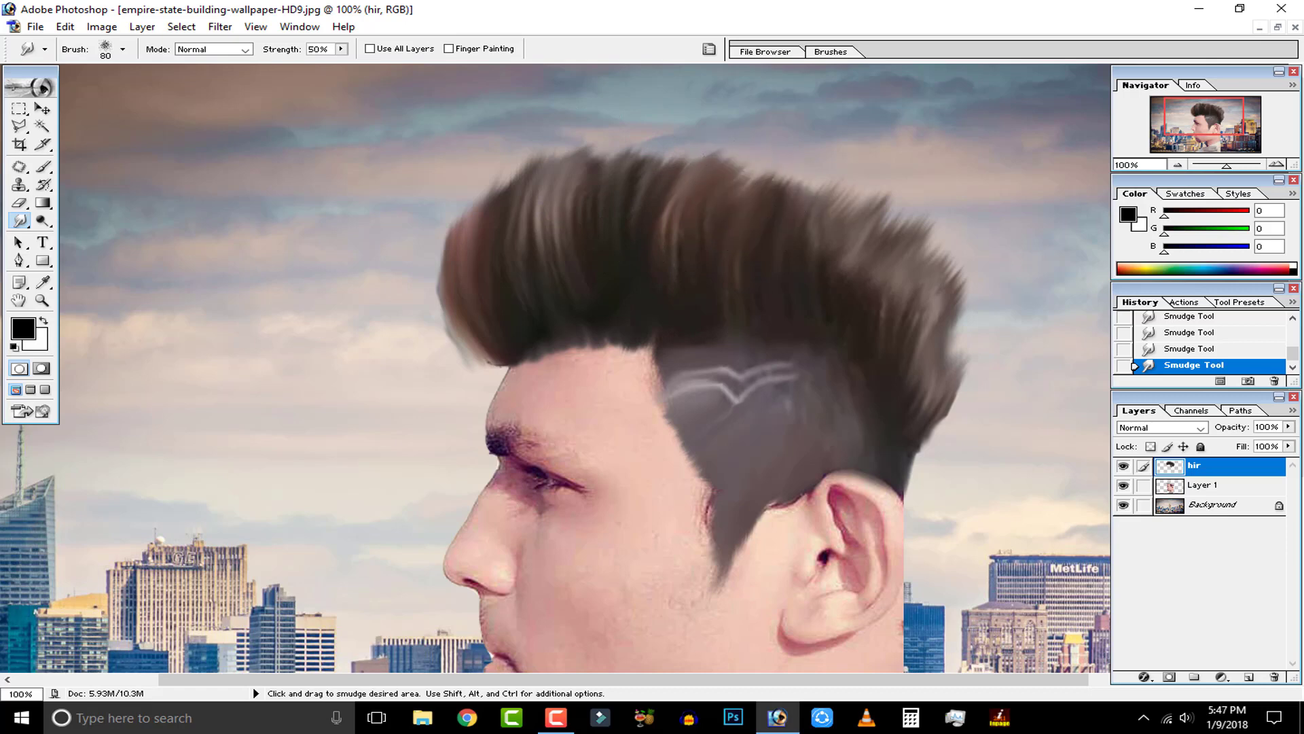
pyautogui.moveTo(910, 167)
pyautogui.mouseDown()
pyautogui.moveTo(880, 224)
pyautogui.moveTo(899, 281)
pyautogui.mouseUp()
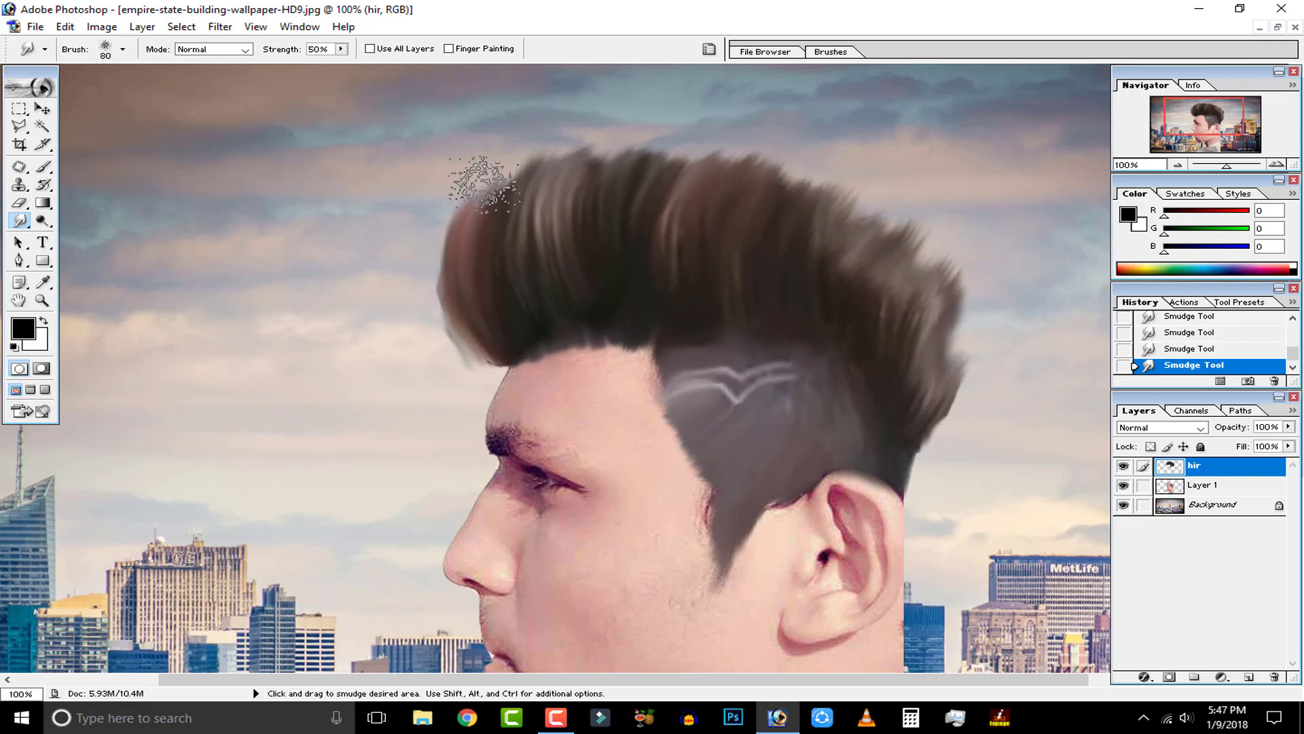
# Add a new empty layer directly above Layer 1.
pyautogui.hotkey('ctrl', '-')
pyautogui.hotkey('ctrl', '-')
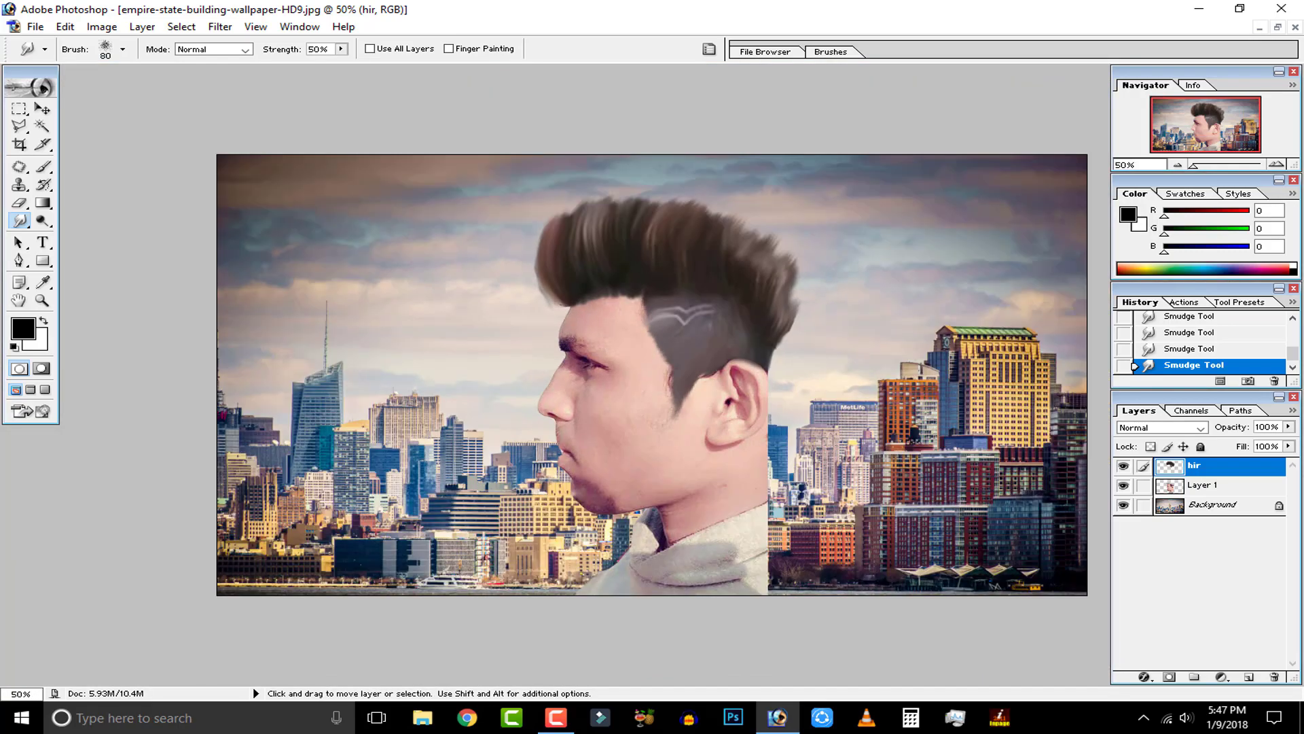
pyautogui.hotkey('ctrl', '+')
pyautogui.hotkey('ctrl', '+')
pyautogui.hotkey('ctrl', '+')
pyautogui.moveTo(781, 454); pyautogui.dragTo(787, 464)
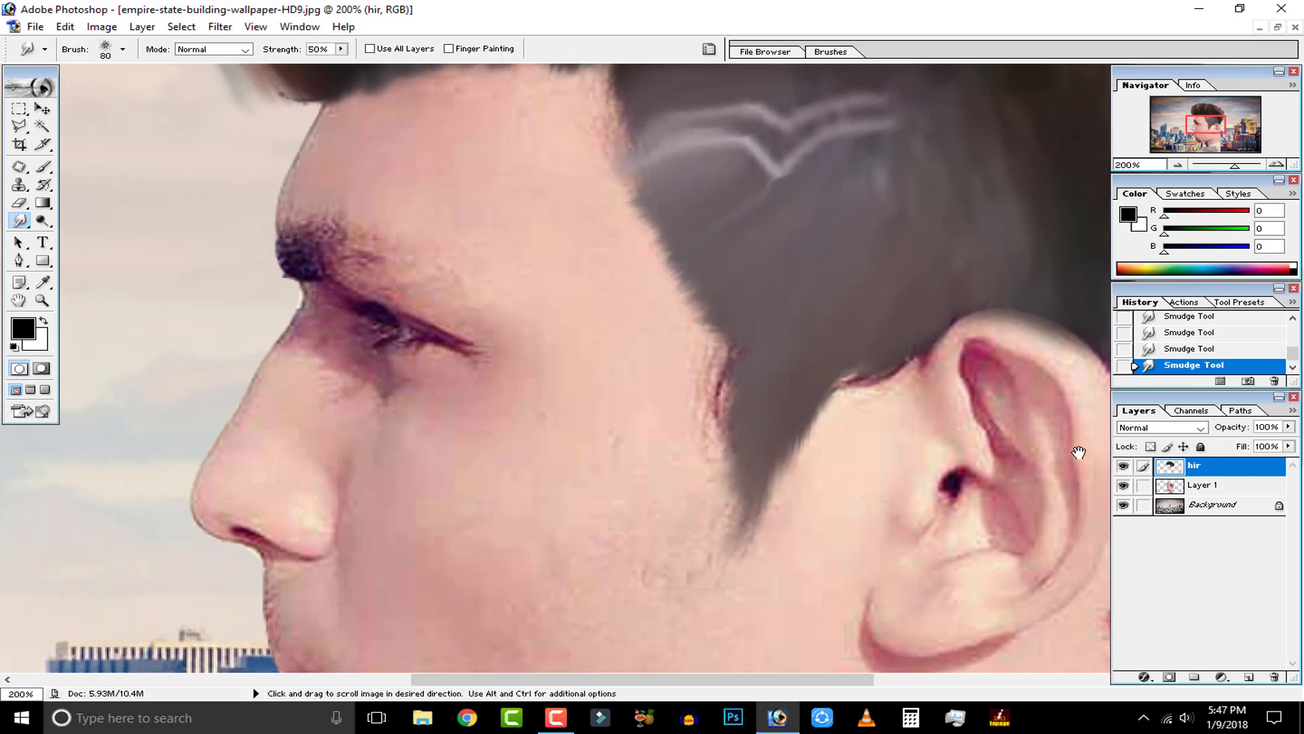
pyautogui.click(1202, 485)
pyautogui.click(1249, 678)
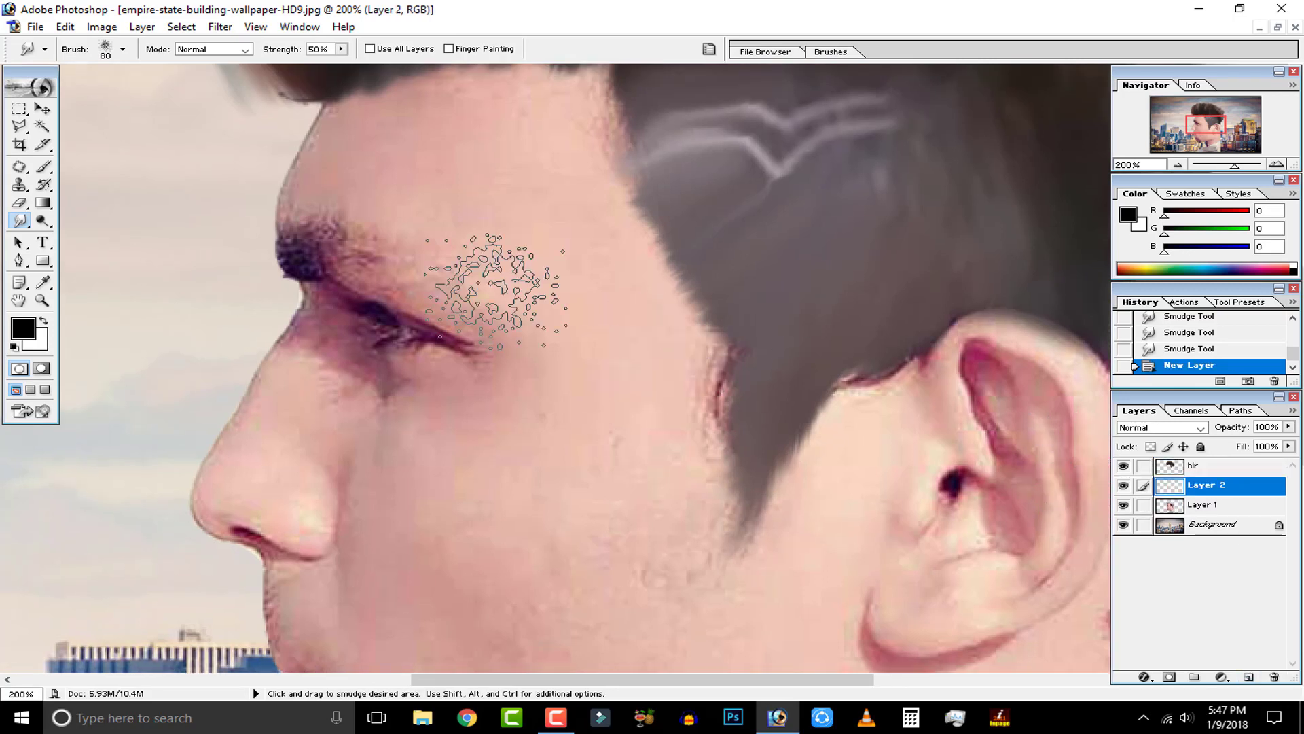
# Set the foreground colour to skin tone F0C6B8, sampled from the temple beside the hairline.
pyautogui.click(42, 282)
pyautogui.click(22, 328)
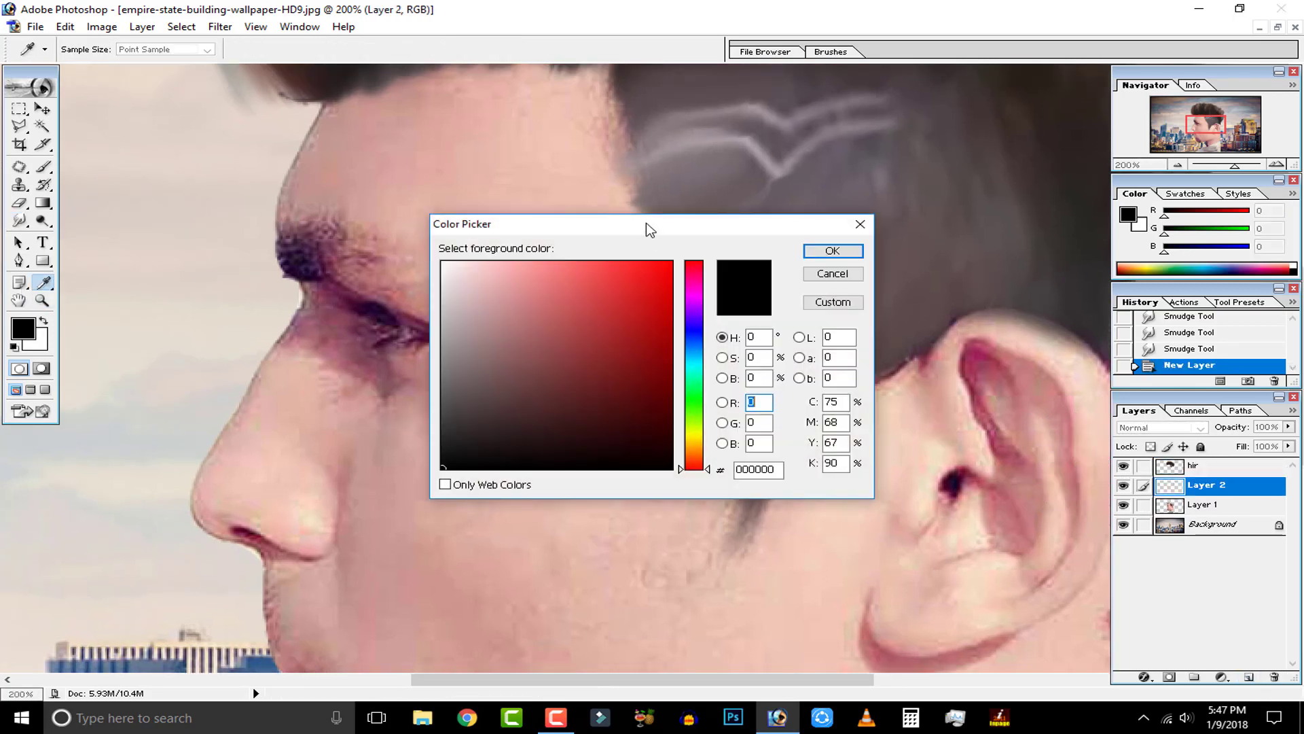
pyautogui.moveTo(646, 223); pyautogui.dragTo(251, 283)
pyautogui.click(682, 317)
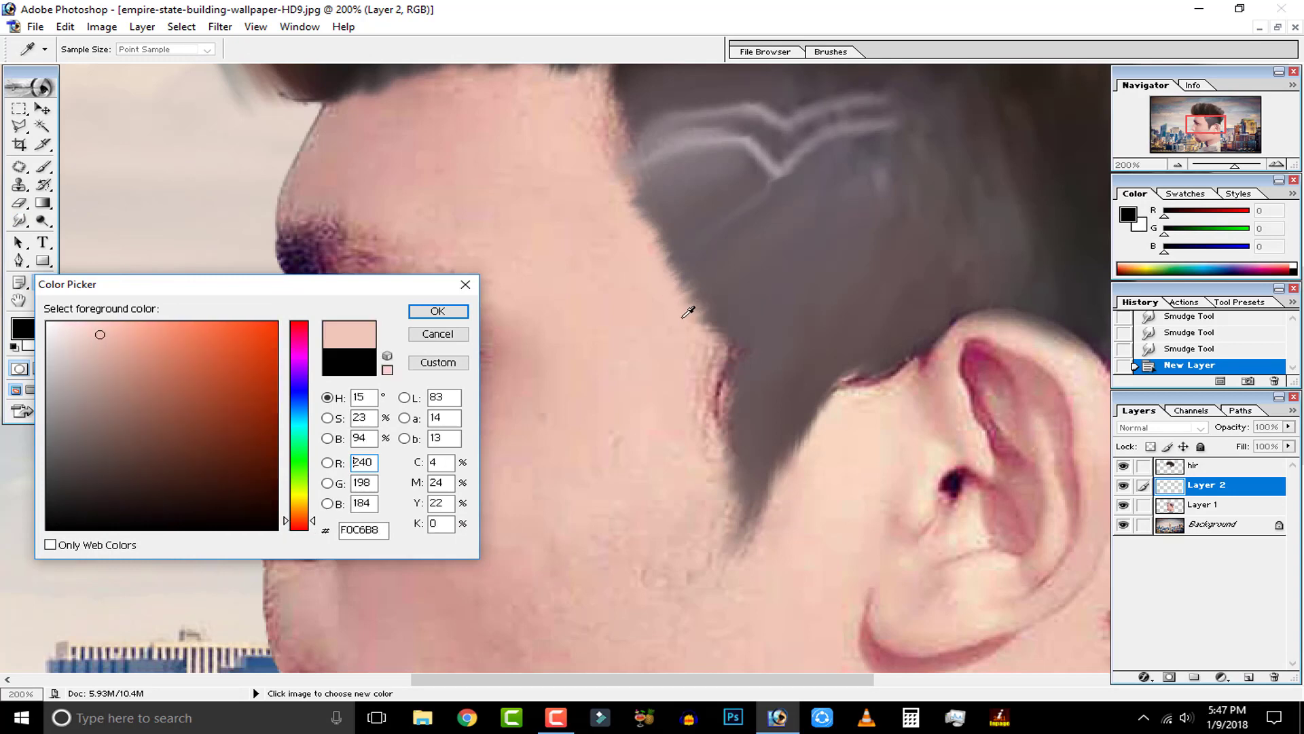
pyautogui.click(437, 312)
# Try painting the skin tone over the leftover original hair along the sideburn, temple and forehead hairline with the 90 px Brush.
pyautogui.click(43, 167)
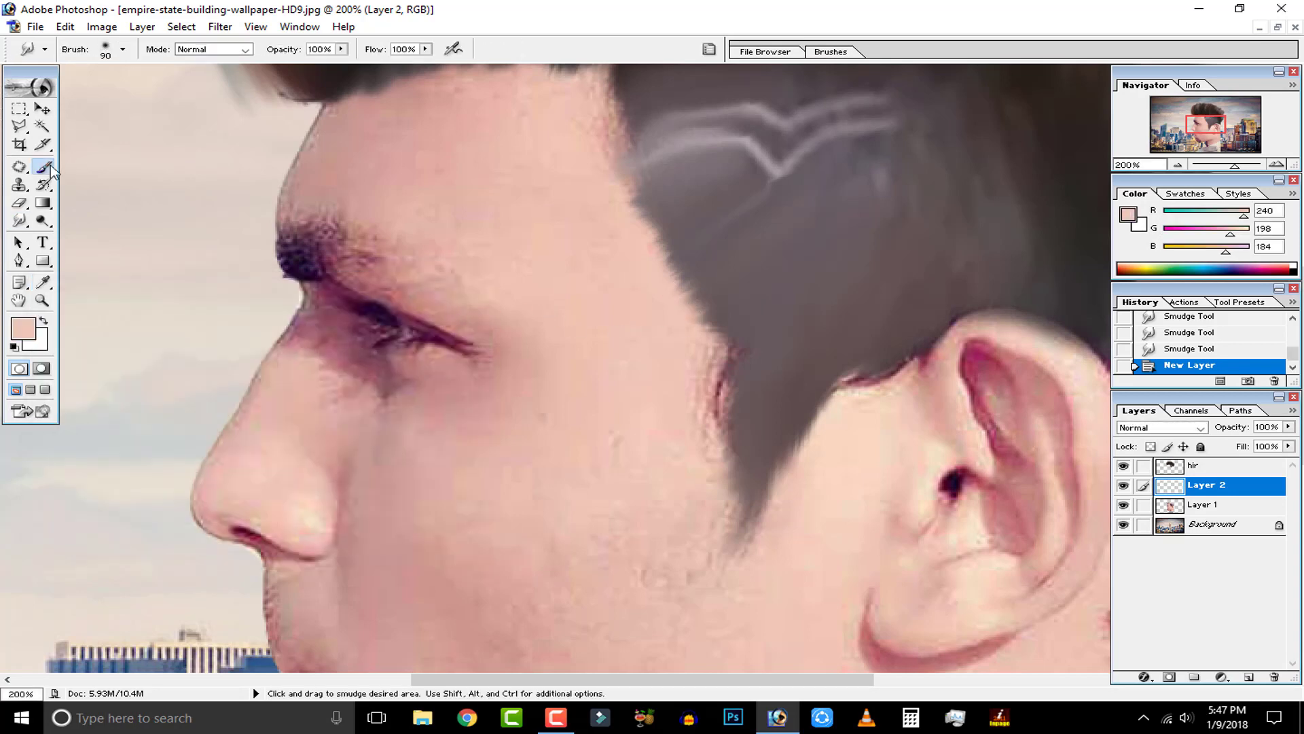
pyautogui.moveTo(739, 370)
pyautogui.mouseDown()
pyautogui.moveTo(727, 414)
pyautogui.moveTo(676, 265)
pyautogui.moveTo(687, 224)
pyautogui.mouseUp()
pyautogui.scroll(5, 686, 326)
pyautogui.moveTo(674, 322)
pyautogui.mouseDown()
pyautogui.moveTo(627, 194)
pyautogui.moveTo(387, 193)
pyautogui.moveTo(355, 213)
pyautogui.moveTo(405, 221)
pyautogui.mouseUp()
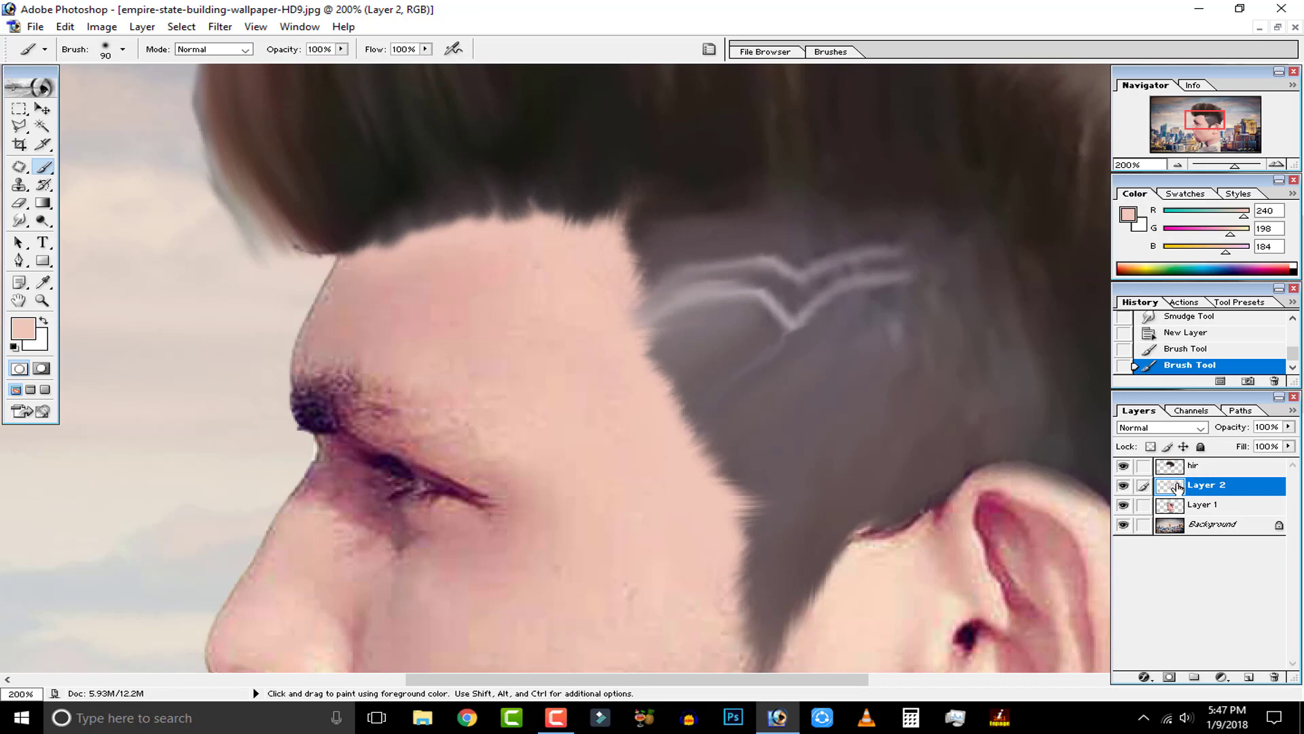
# Delete the painted Layer 2 and add a fresh empty layer above Layer 1.
pyautogui.click(1271, 677)
pyautogui.click(611, 275)
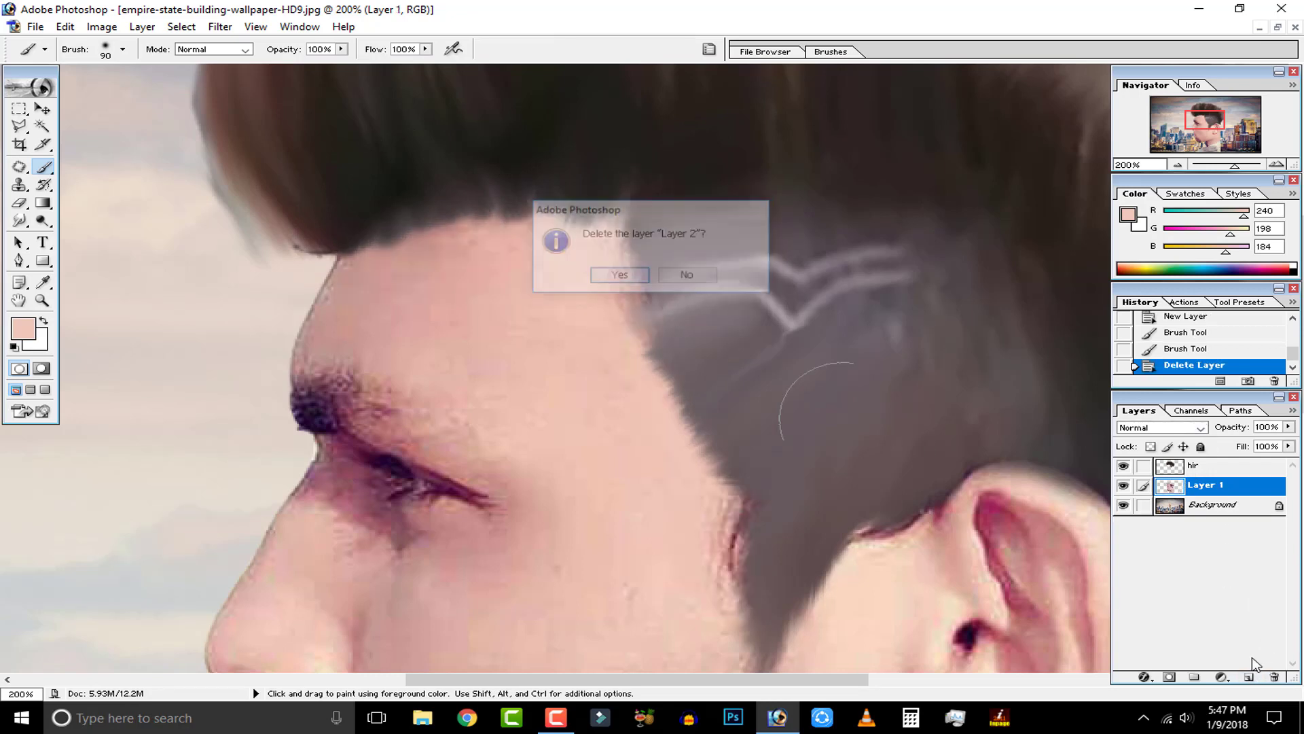
pyautogui.click(1250, 677)
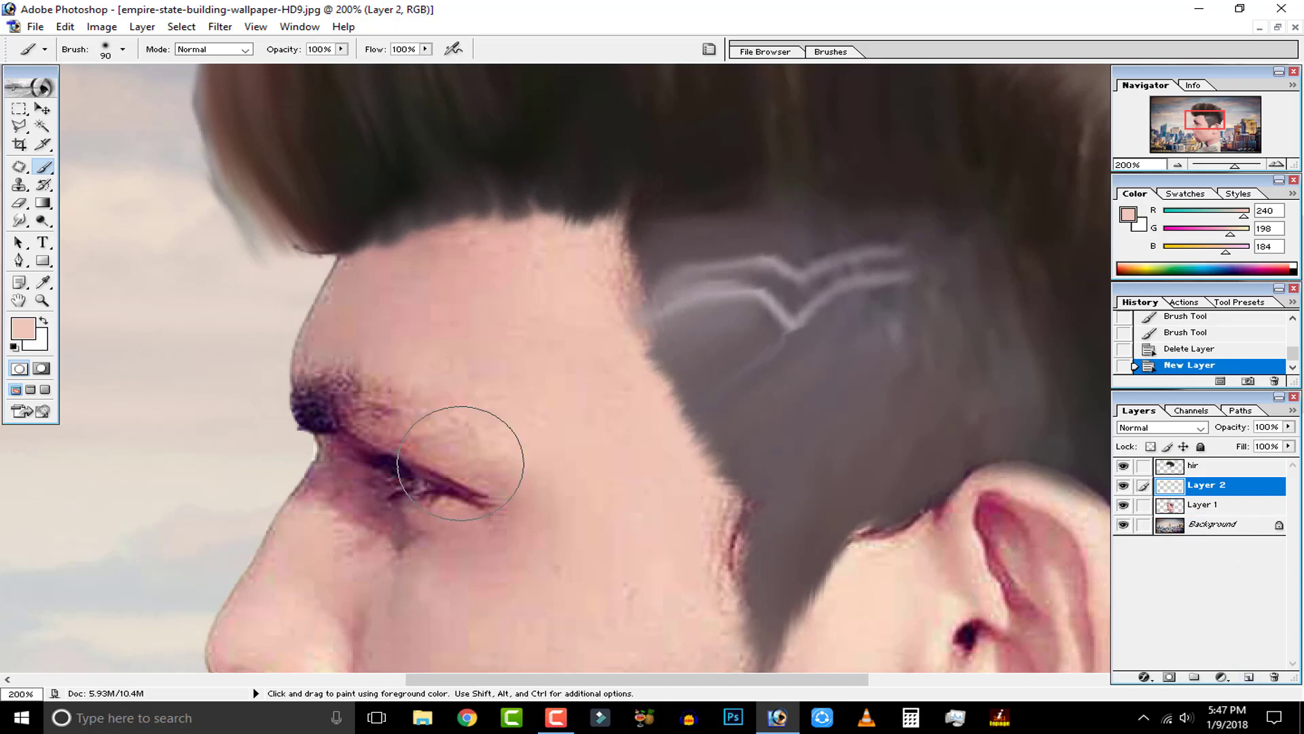
# Sample skin tone F0C7B5 beside the hairline and paint it over leftover hair along the forehead, temple and sideburn with the 90 px Brush.
pyautogui.click(19, 329)
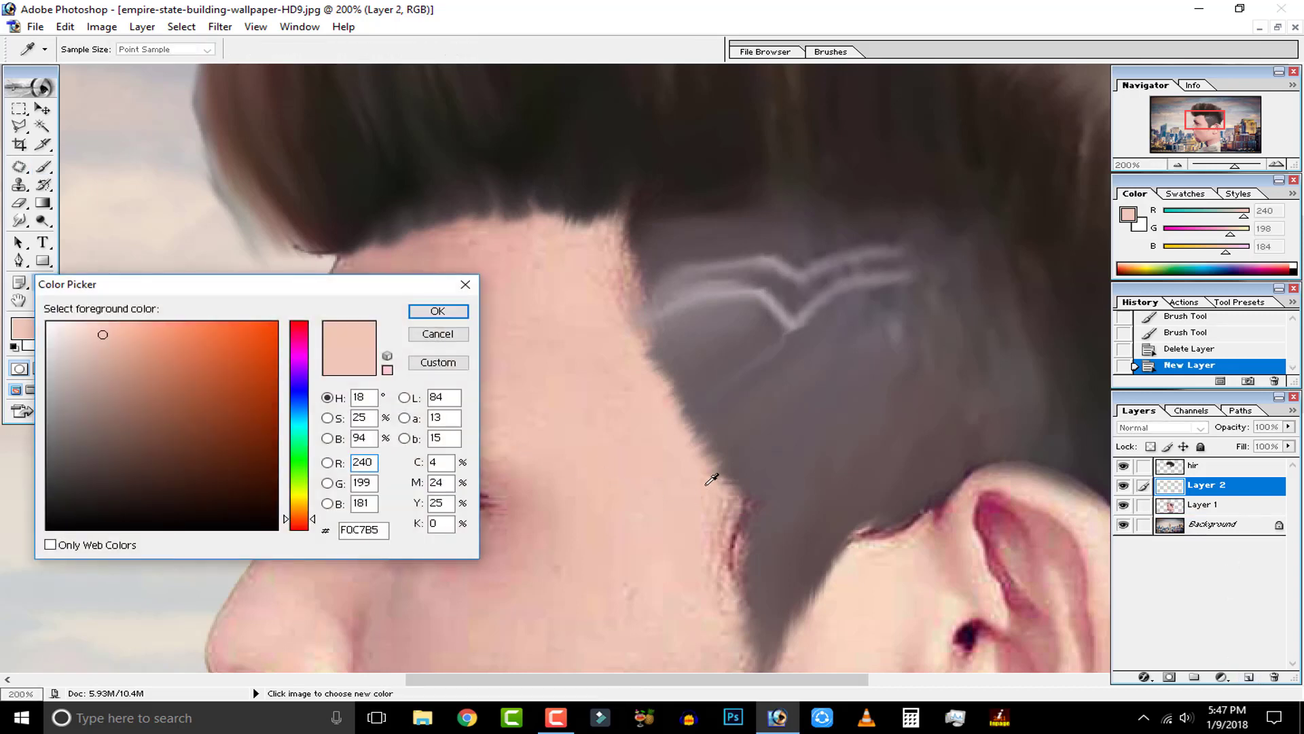
pyautogui.click(437, 311)
pyautogui.press('b')
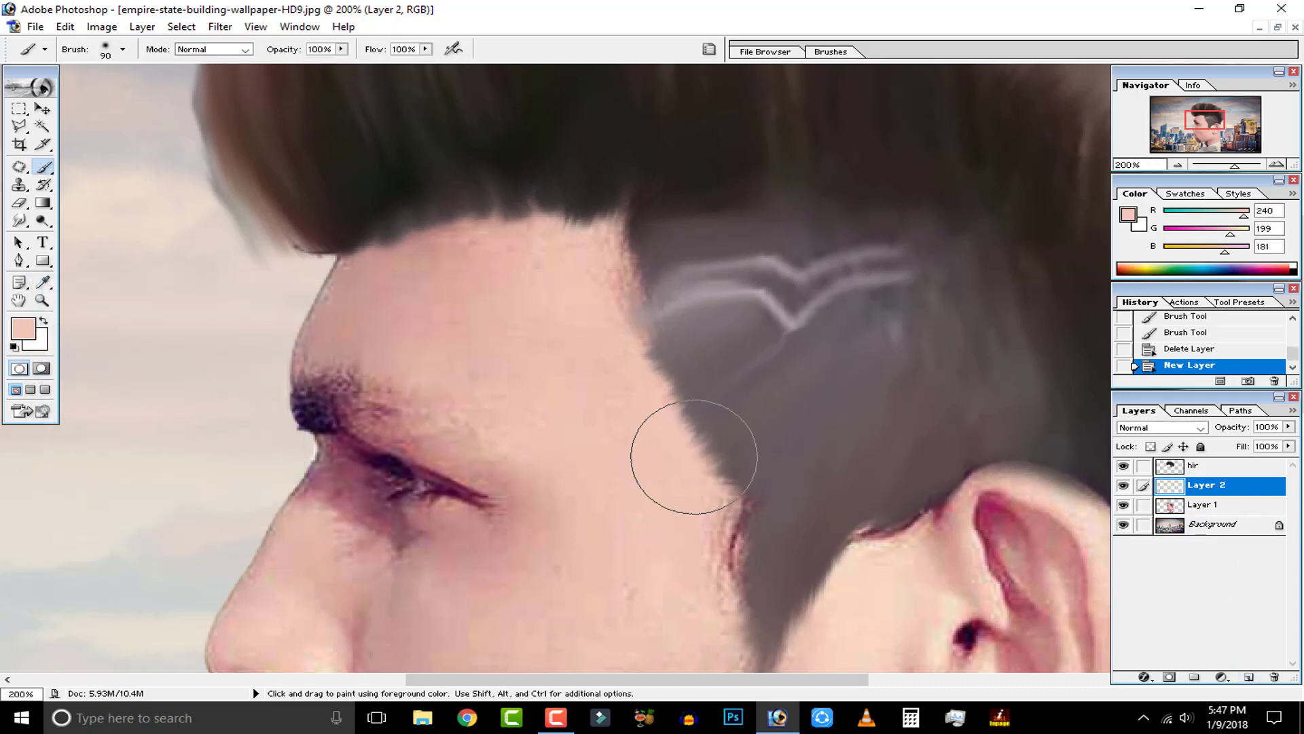
pyautogui.moveTo(695, 366)
pyautogui.mouseDown()
pyautogui.moveTo(603, 218)
pyautogui.moveTo(371, 217)
pyautogui.mouseUp()
pyautogui.moveTo(826, 416)
pyautogui.mouseDown()
pyautogui.moveTo(756, 298)
pyautogui.moveTo(779, 309)
pyautogui.moveTo(802, 382)
pyautogui.moveTo(788, 374)
pyautogui.moveTo(788, 386)
pyautogui.moveTo(799, 378)
pyautogui.moveTo(748, 413)
pyautogui.moveTo(712, 512)
pyautogui.mouseUp()
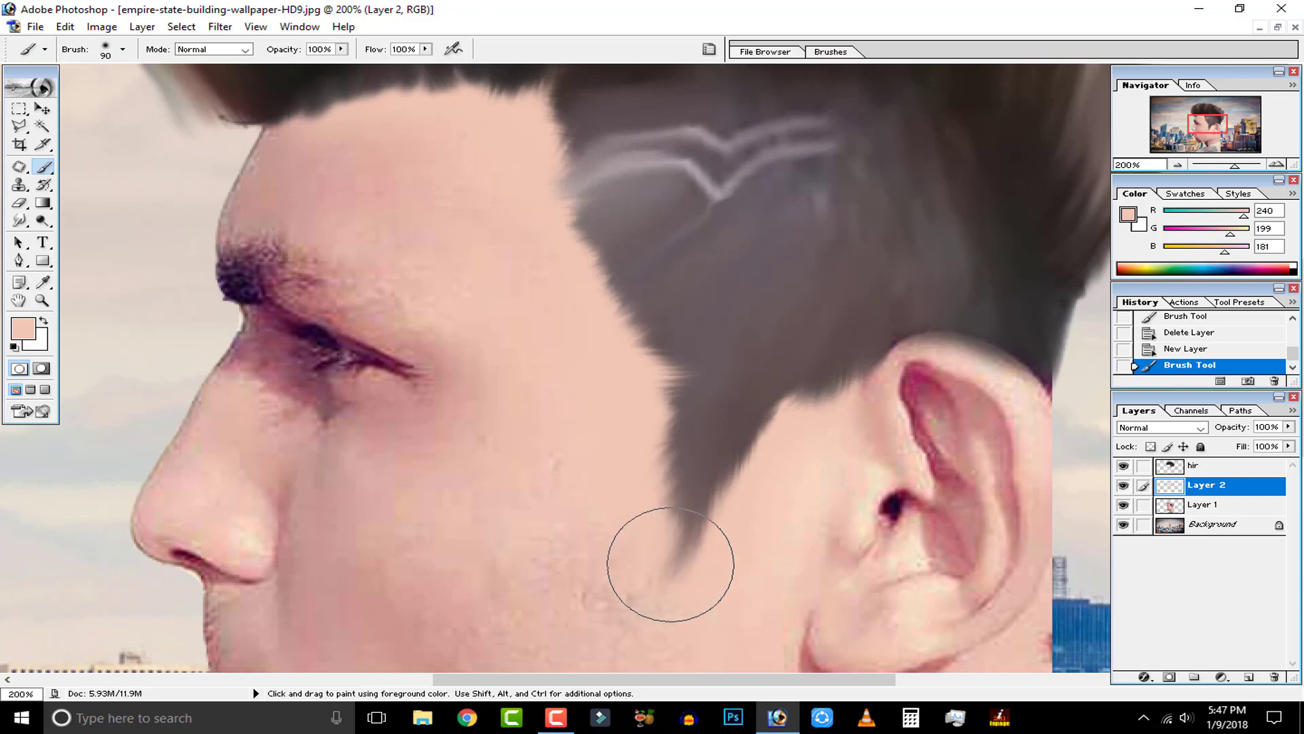
# Link the hir layer and Layer 2 to Layer 1 and move the whole head sideways to uncover the tall spired tower.
pyautogui.hotkey('ctrl', '-')
pyautogui.hotkey('ctrl', '-')
pyautogui.hotkey('ctrl', '-')
pyautogui.hotkey('ctrl', '+')
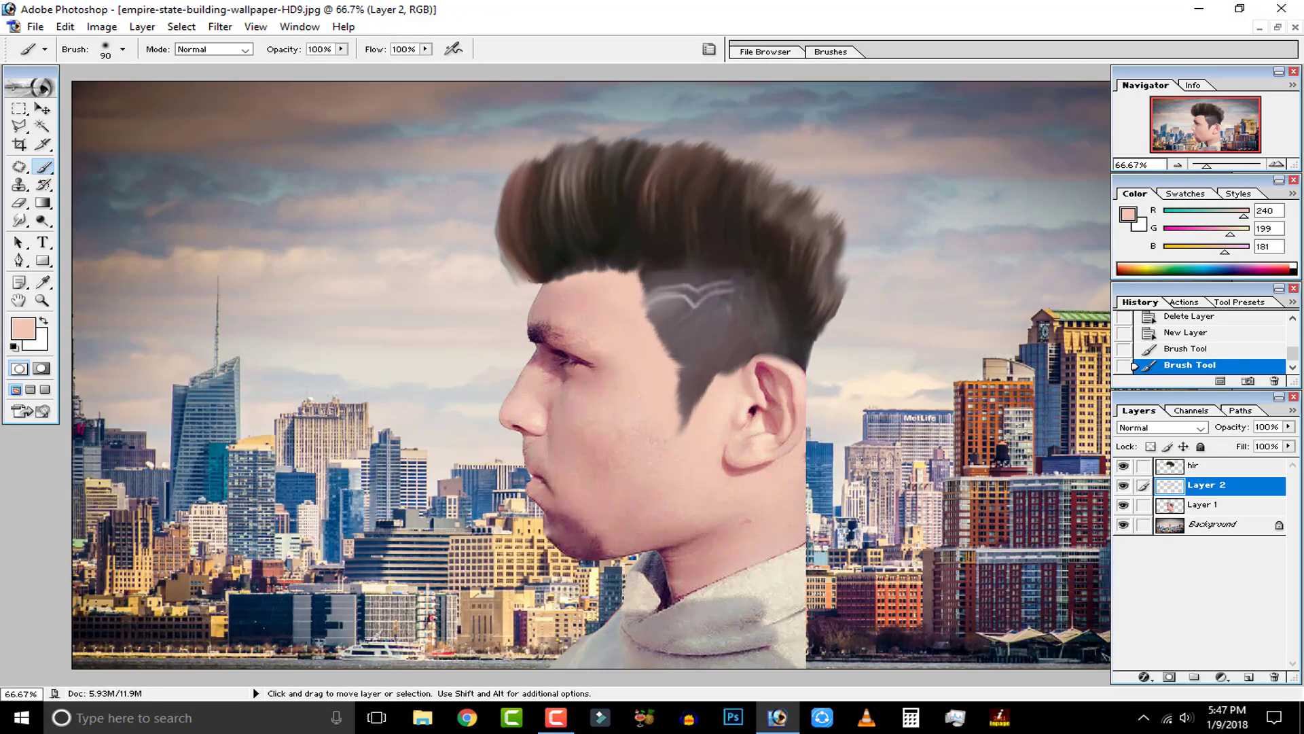
pyautogui.hotkey('ctrl', '-')
pyautogui.hotkey('ctrl', '-')
pyautogui.hotkey('ctrl', '+')
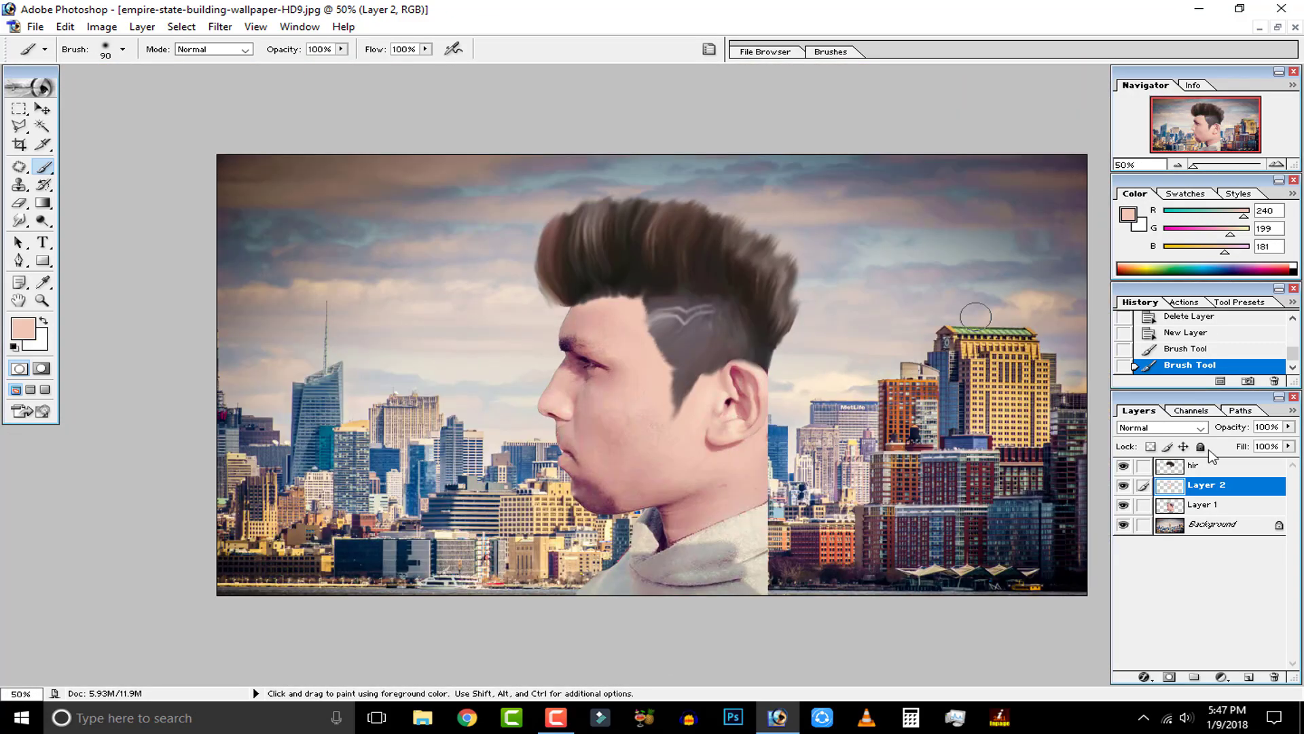
pyautogui.click(1177, 471)
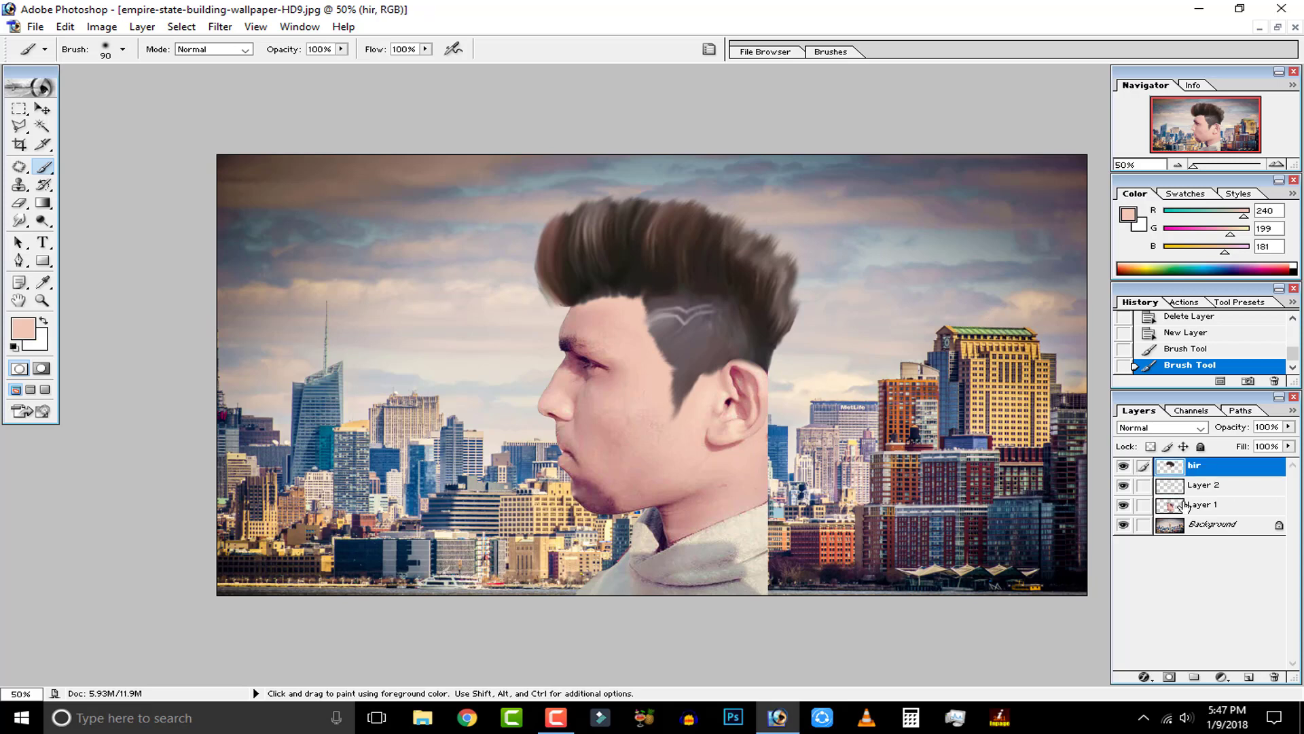
pyautogui.click(1163, 506)
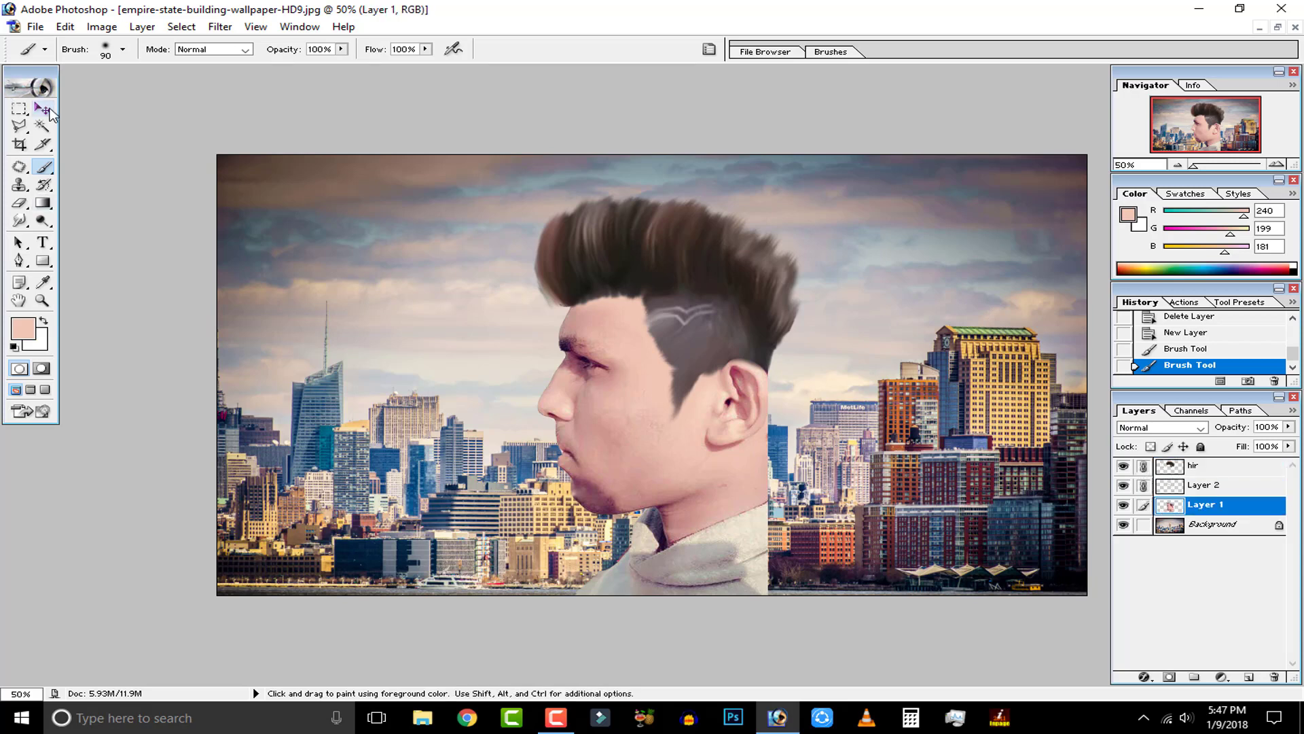
pyautogui.click(42, 108)
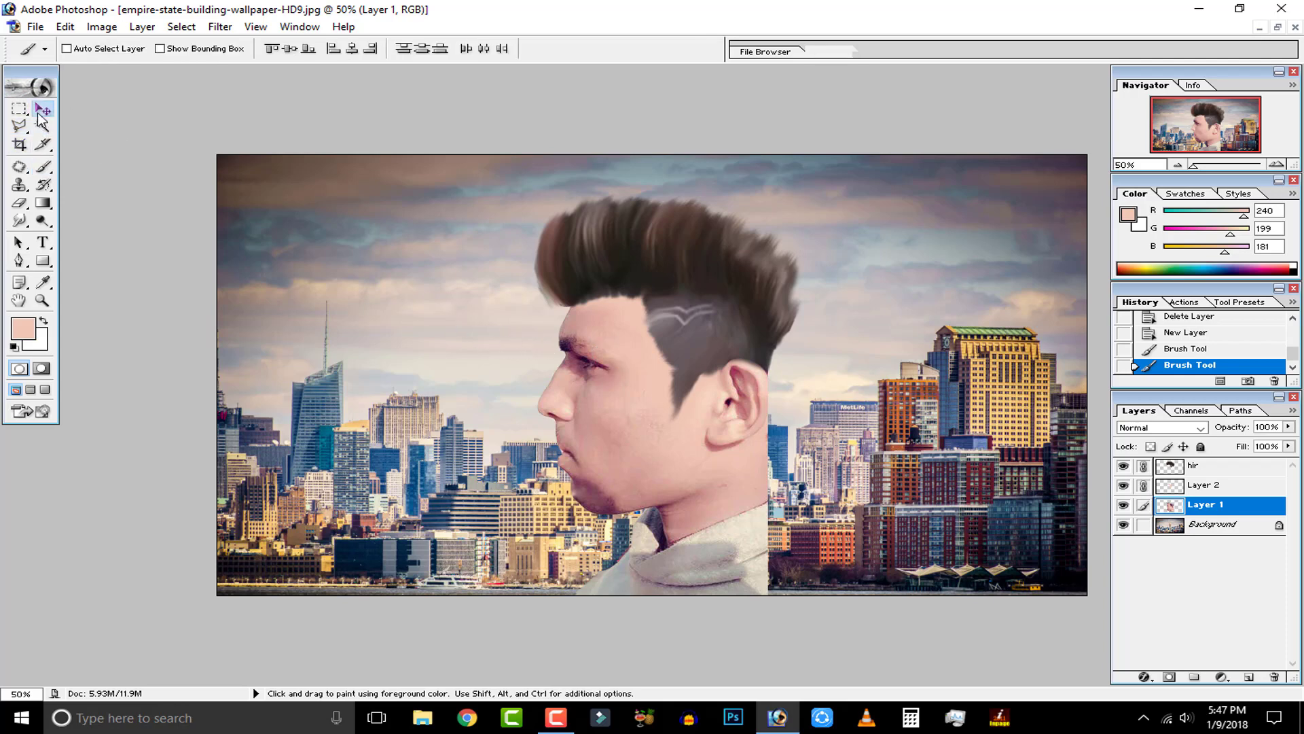
pyautogui.moveTo(624, 391); pyautogui.dragTo(746, 392)
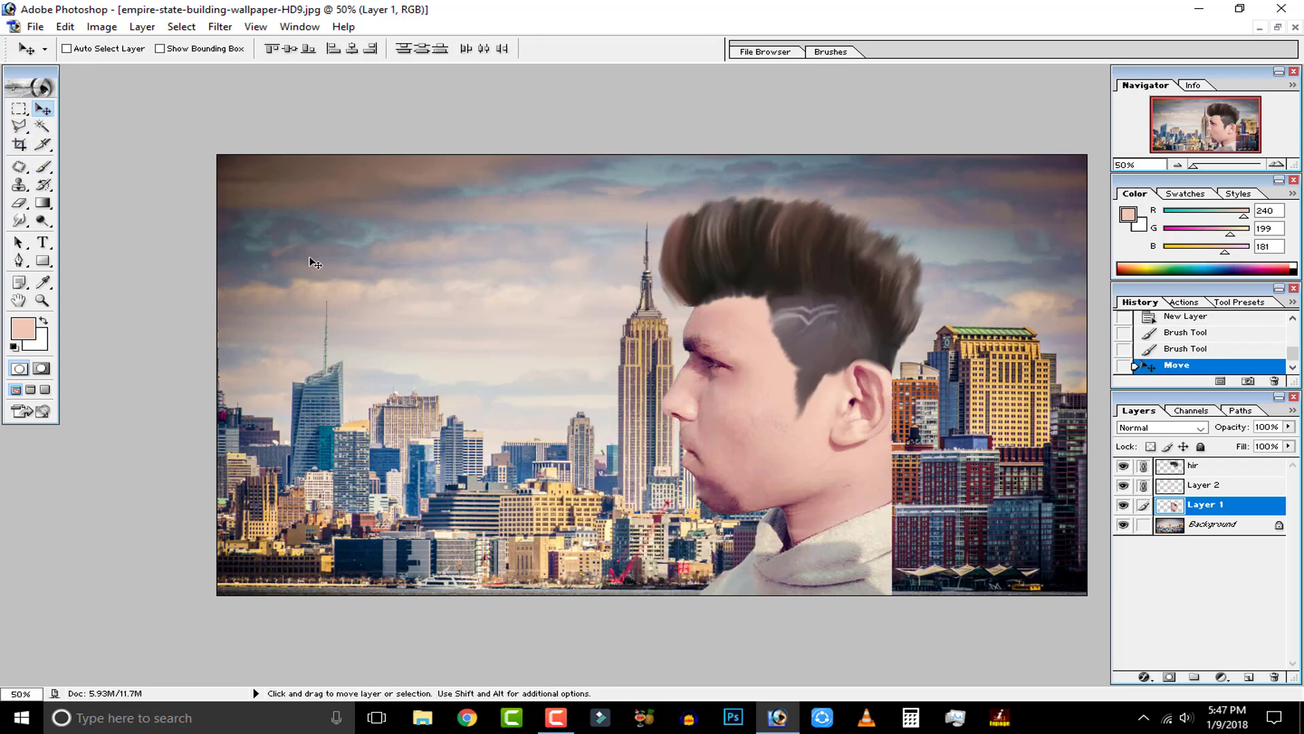
# Crop the image to a portrait frame from just beside the spired tower to the neck's rear edge, keeping nearly the full height.
pyautogui.click(21, 144)
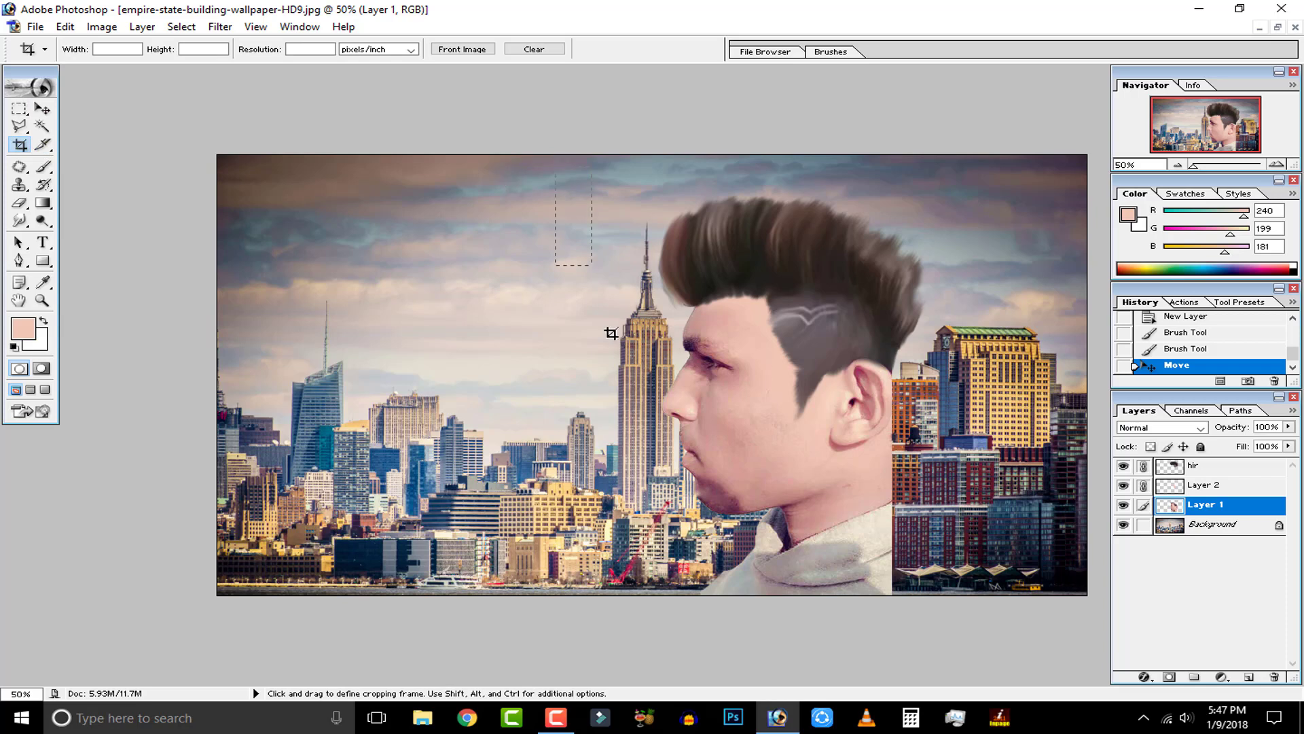
pyautogui.moveTo(905, 604); pyautogui.dragTo(892, 613)
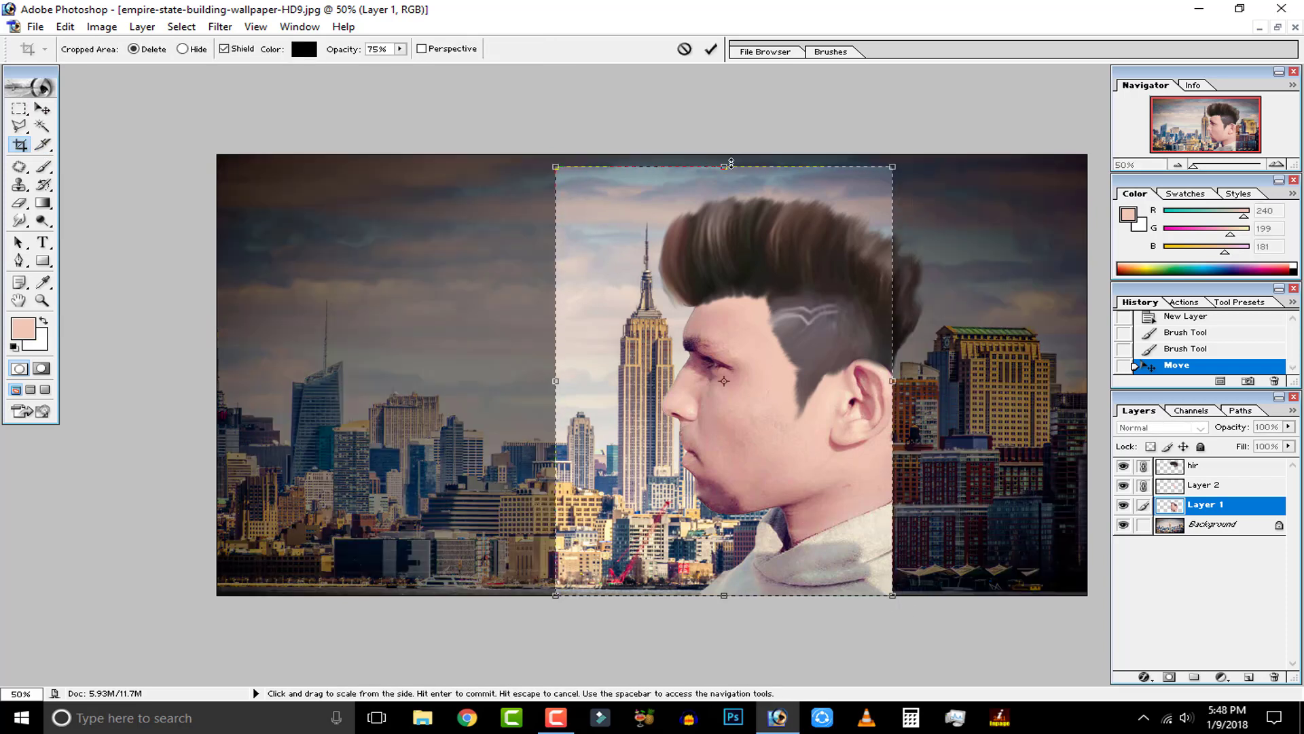
pyautogui.moveTo(724, 167); pyautogui.dragTo(724, 158)
pyautogui.click(711, 49)
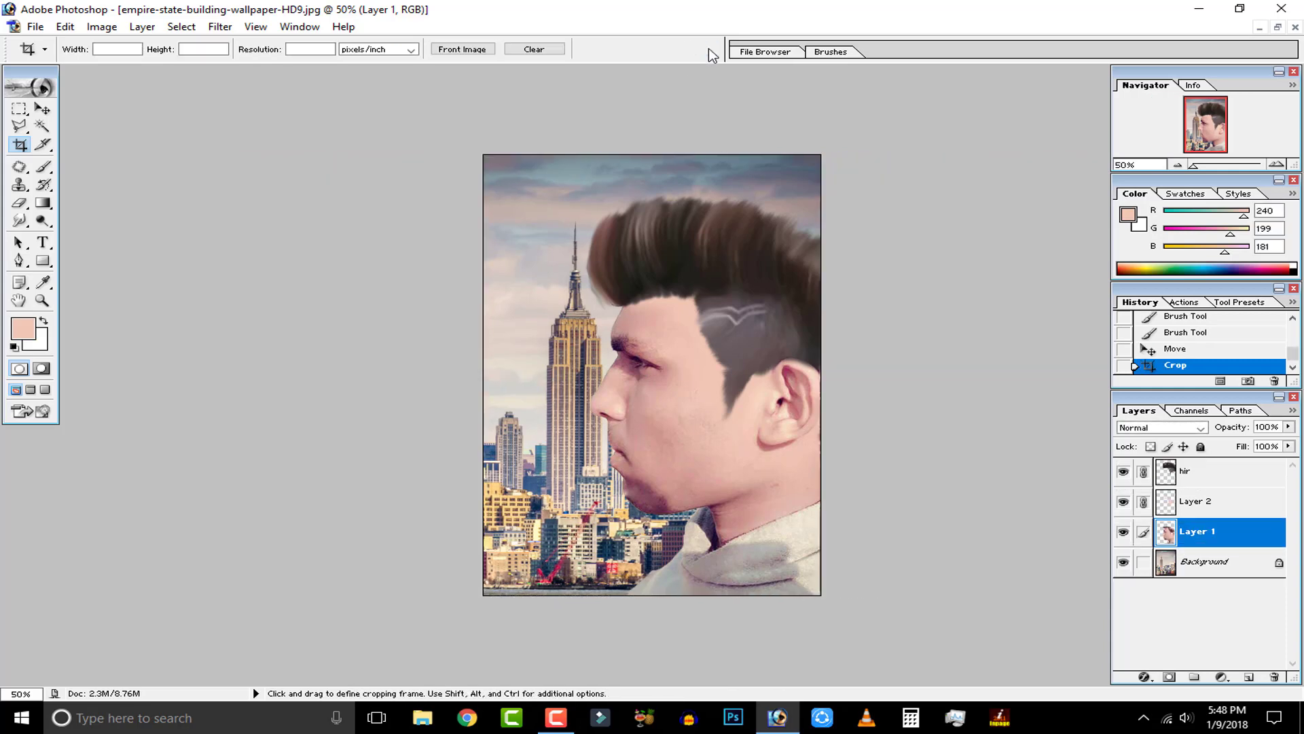
# Smudge the hir layer's hairline along the forehead and temple with the 80 px Smudge tool at 50% strength.
pyautogui.hotkey('ctrl', '+')
pyautogui.hotkey('ctrl', '+')
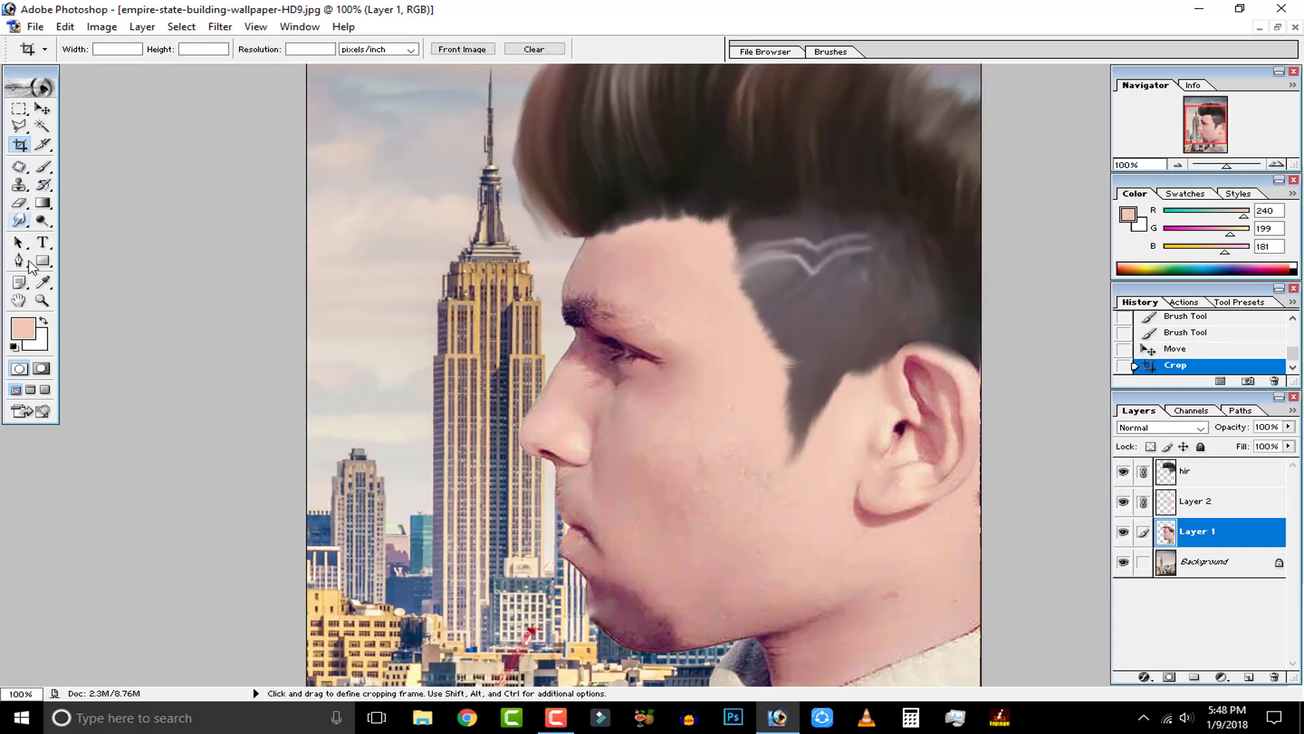
pyautogui.click(19, 222)
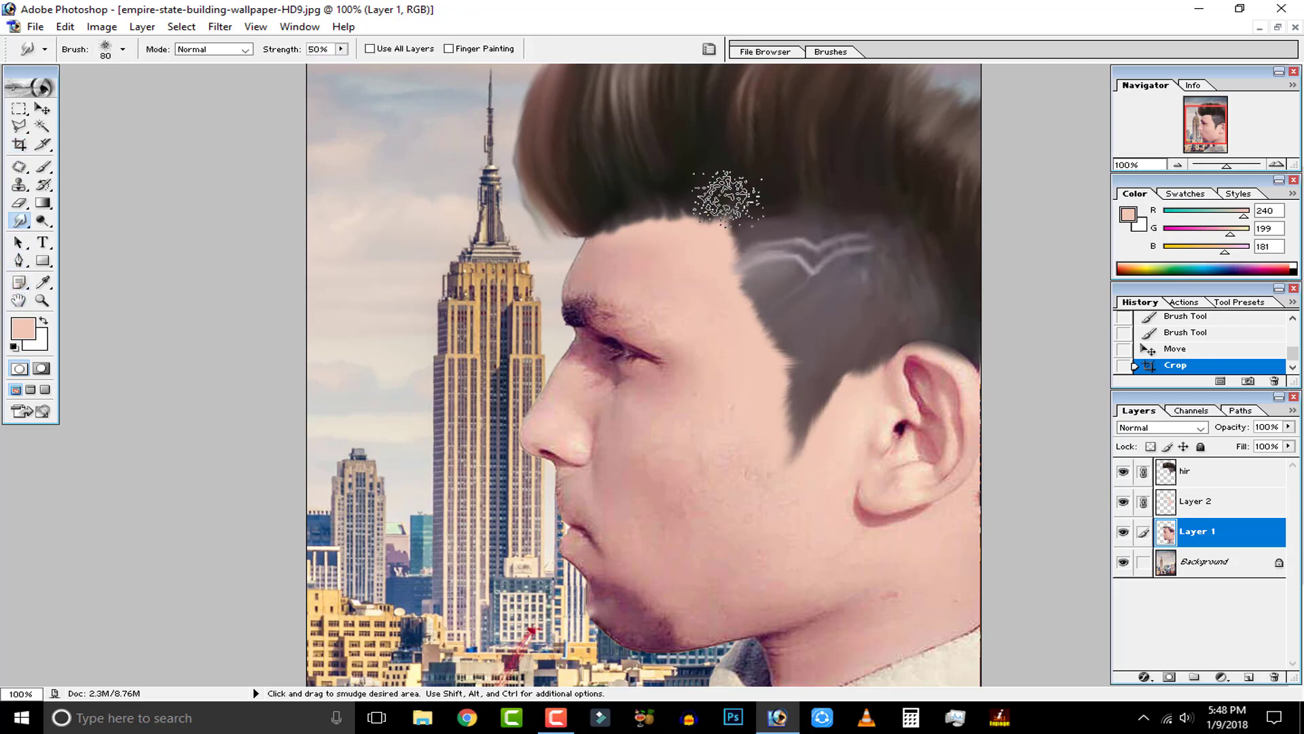
pyautogui.moveTo(722, 189)
pyautogui.mouseDown()
pyautogui.moveTo(688, 184)
pyautogui.moveTo(716, 228)
pyautogui.moveTo(667, 237)
pyautogui.moveTo(642, 220)
pyautogui.moveTo(617, 251)
pyautogui.mouseUp()
pyautogui.click(1185, 471)
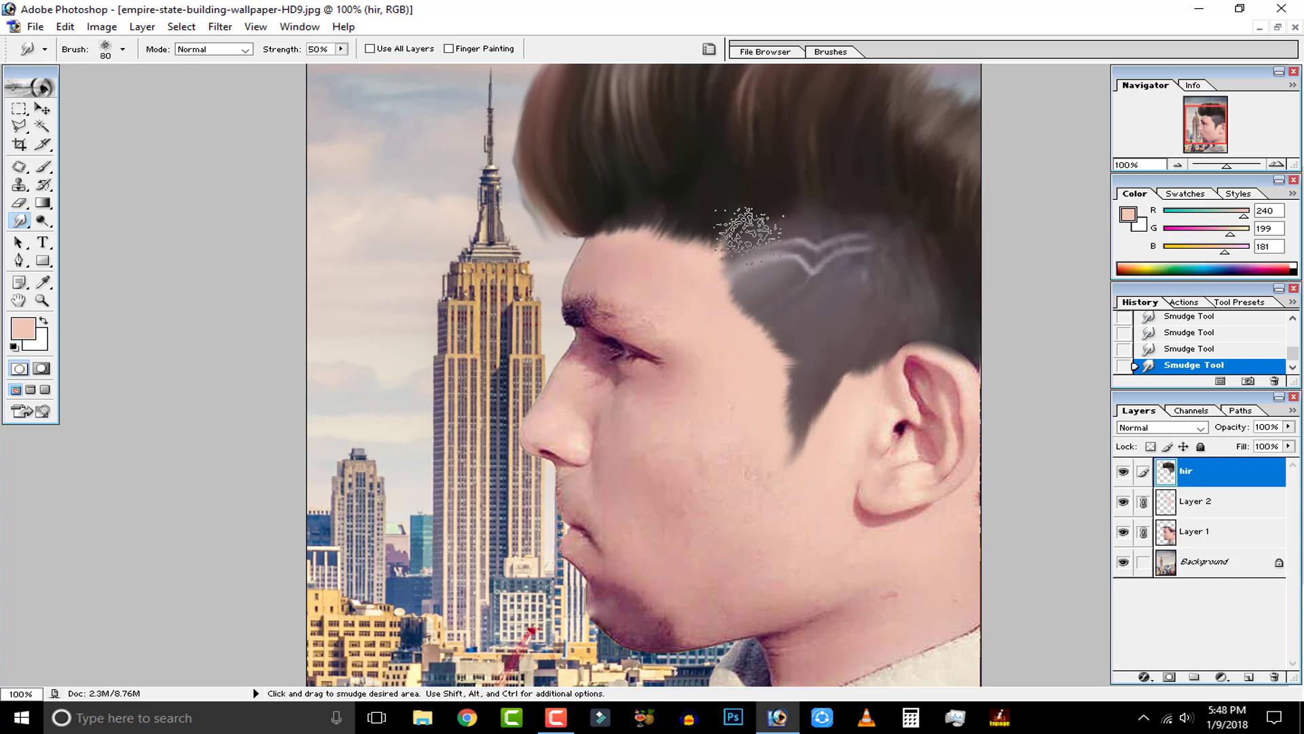
pyautogui.press('ctrl')
pyautogui.hotkey('ctrl', '-')
pyautogui.hotkey('ctrl', '-')
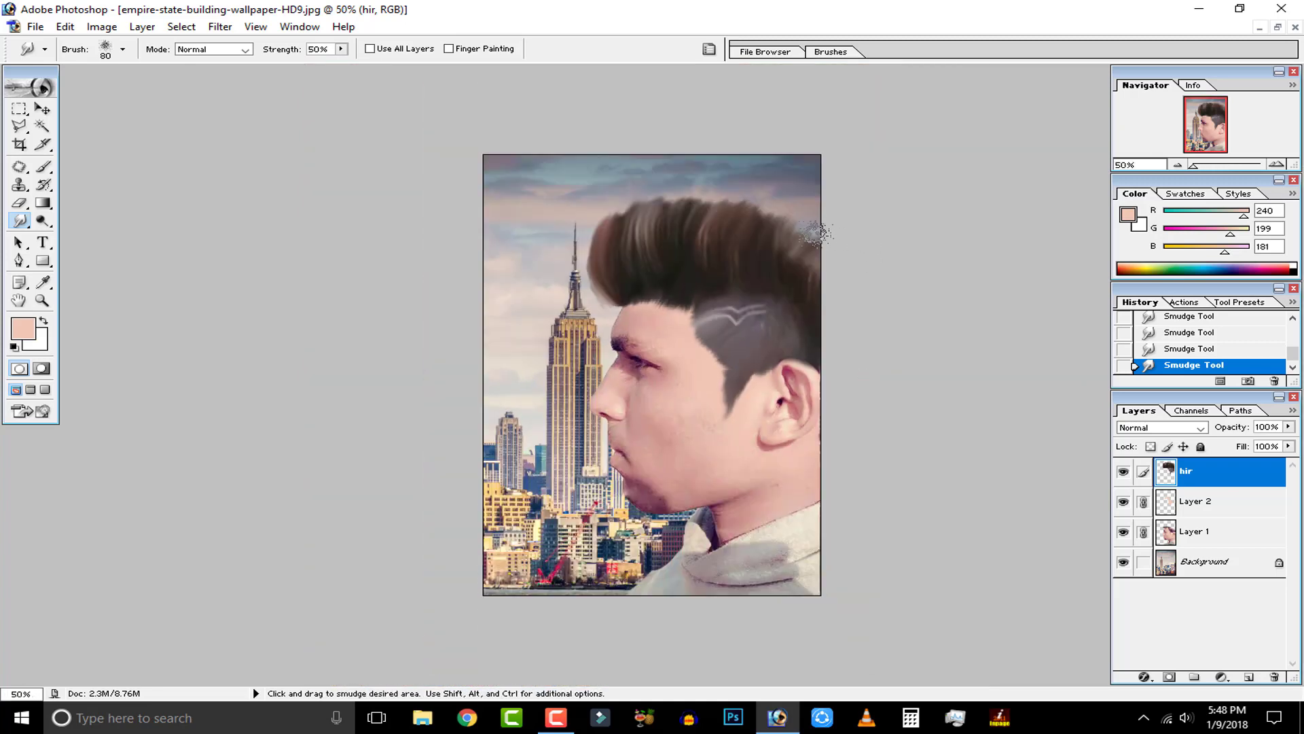
pyautogui.hotkey('ctrl', 't')
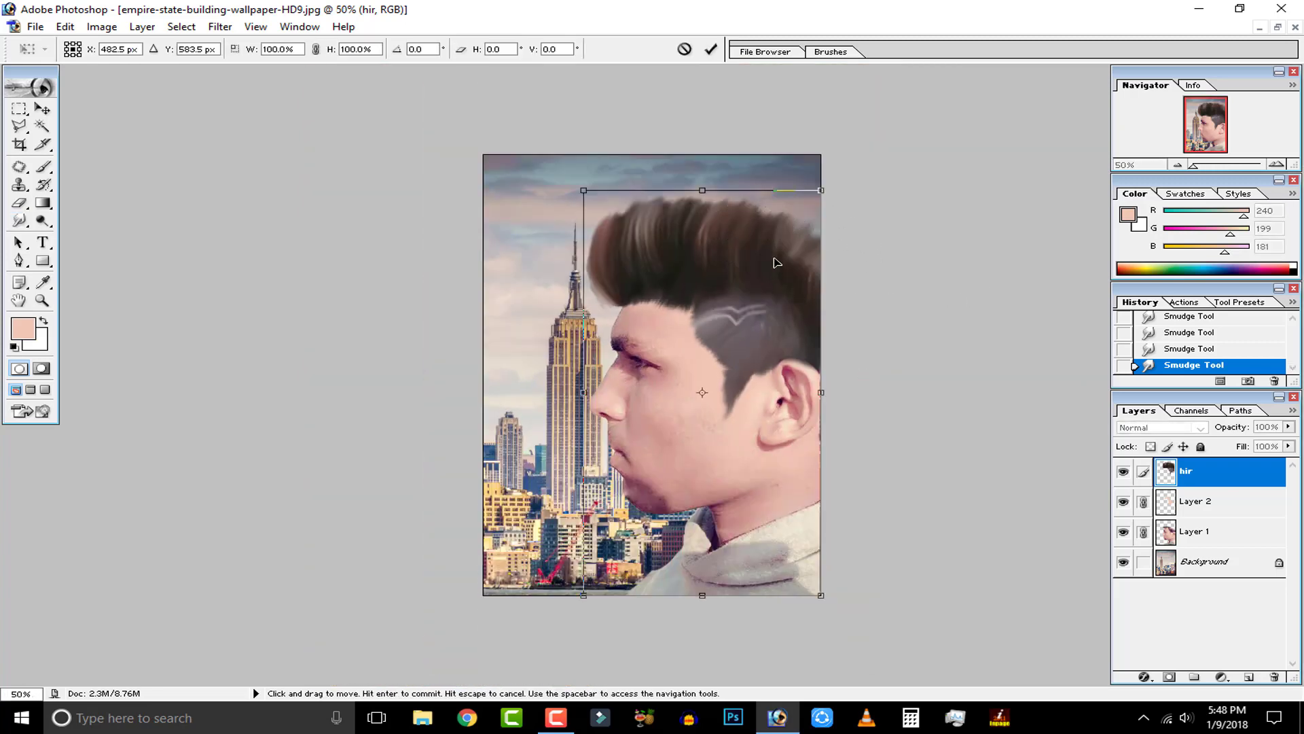
pyautogui.click(684, 49)
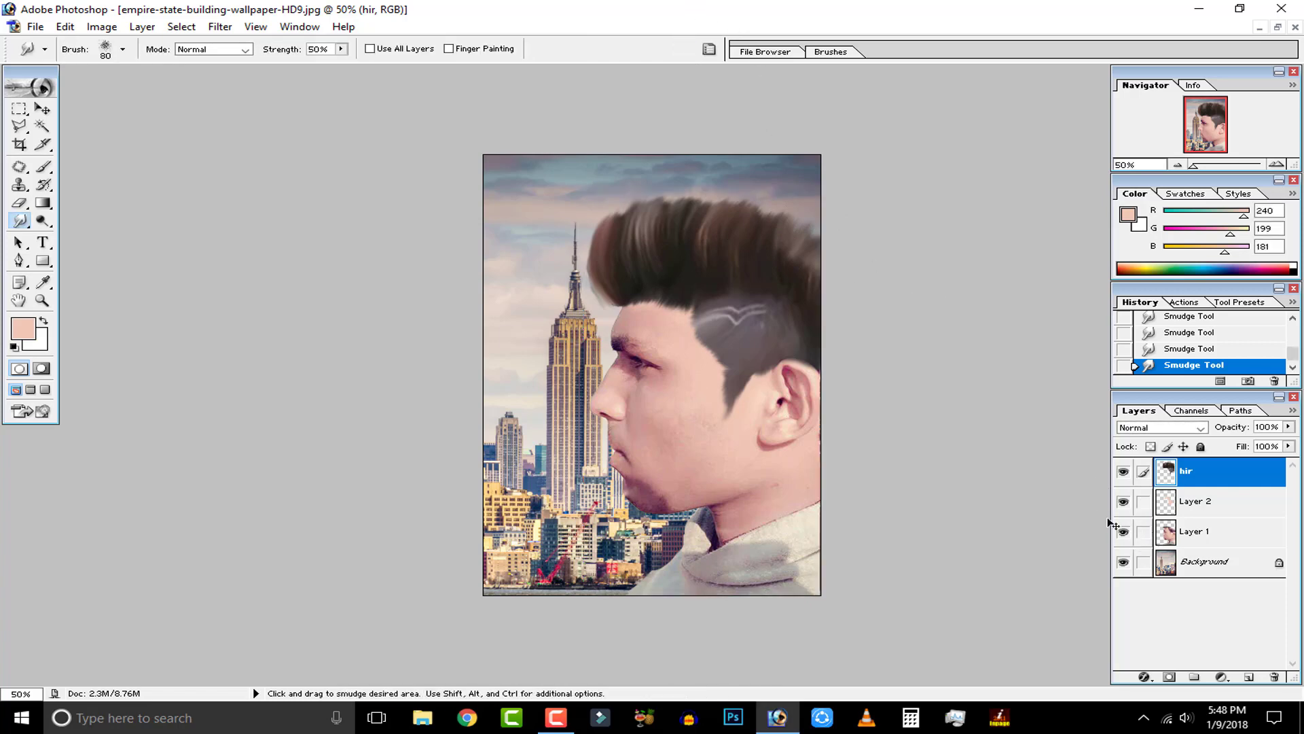
# Try to distort the hir layer by raising its upper front corner and shifting the upper and lower rear corners slightly.
pyautogui.hotkey('ctrl', 't')
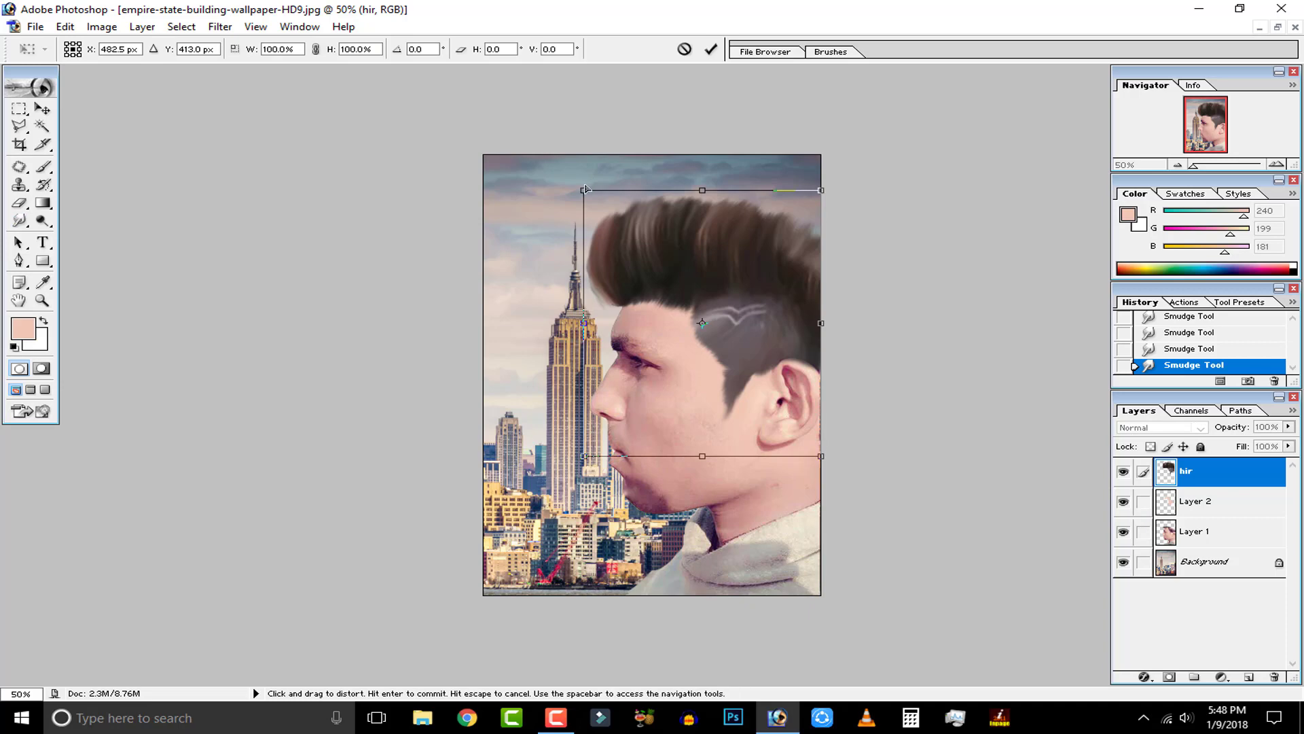
pyautogui.moveTo(585, 190); pyautogui.dragTo(584, 175)
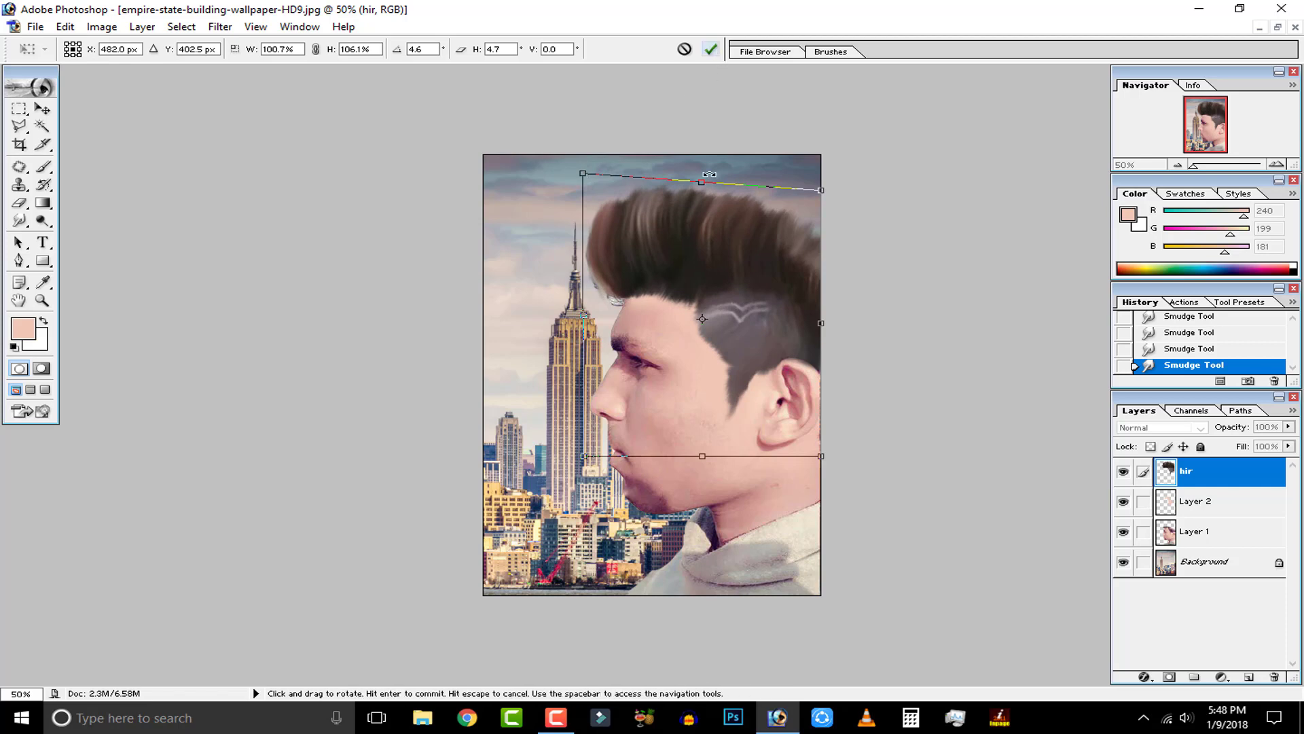
pyautogui.moveTo(821, 190); pyautogui.dragTo(826, 203)
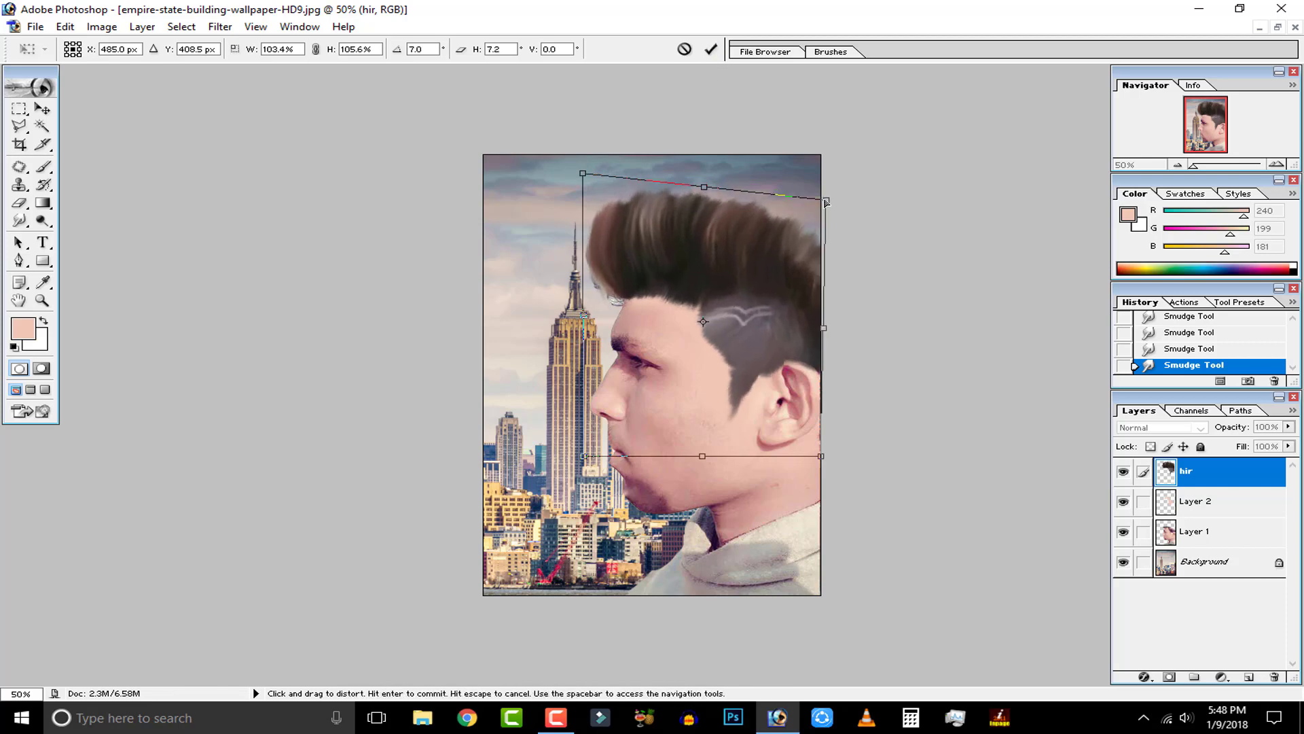
pyautogui.moveTo(583, 175); pyautogui.dragTo(581, 167)
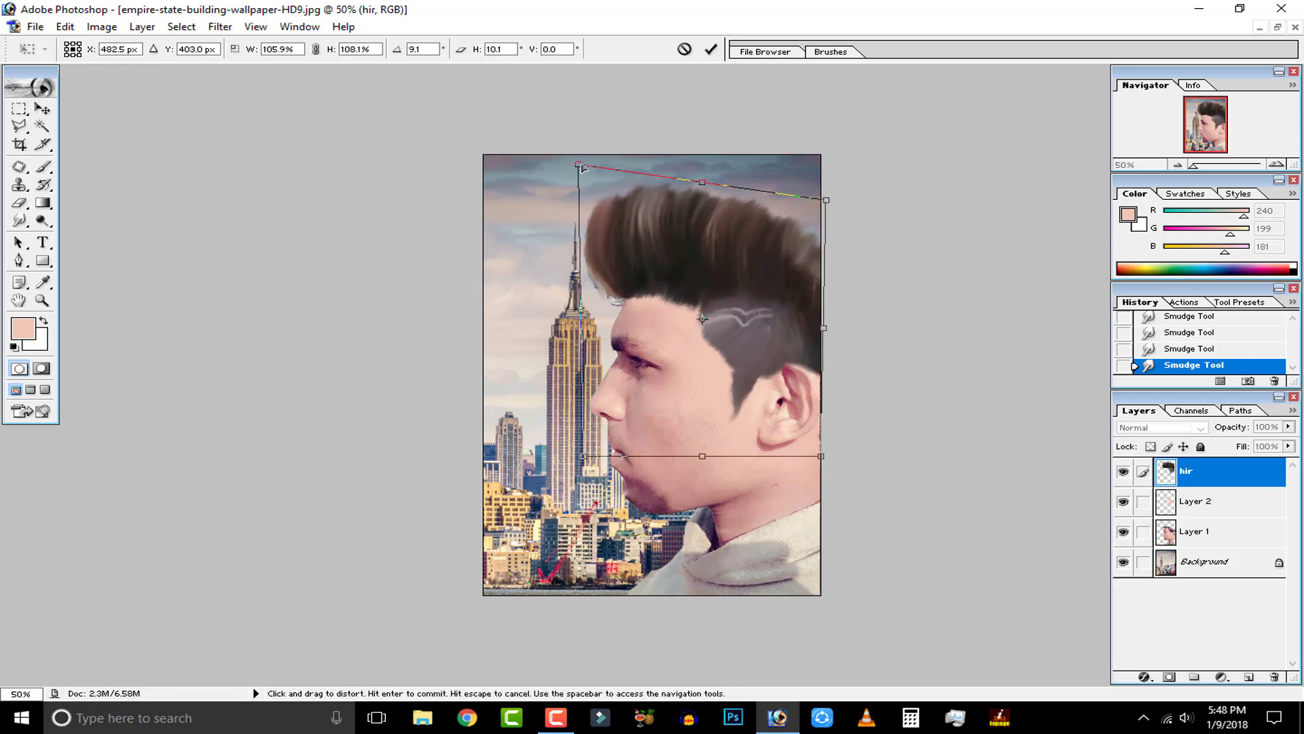
pyautogui.moveTo(822, 456); pyautogui.dragTo(822, 454)
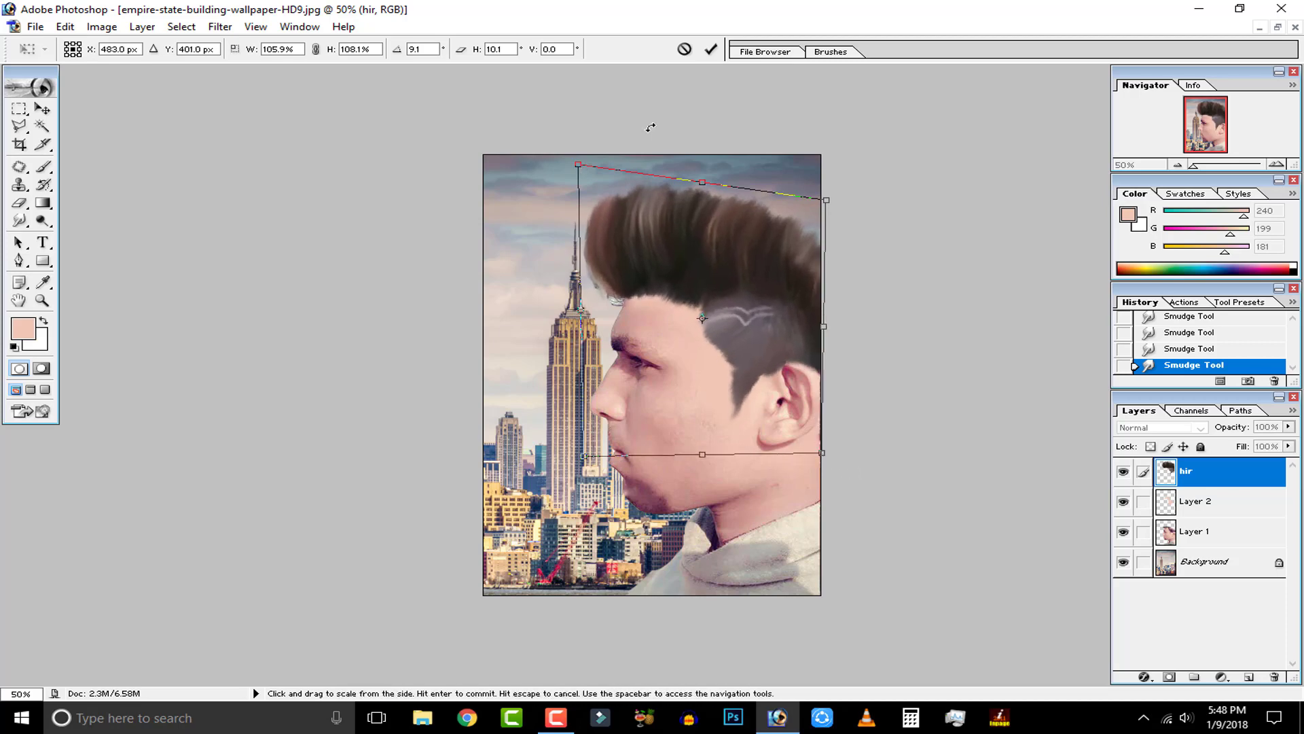
pyautogui.click(711, 48)
pyautogui.moveTo(806, 192); pyautogui.dragTo(808, 194)
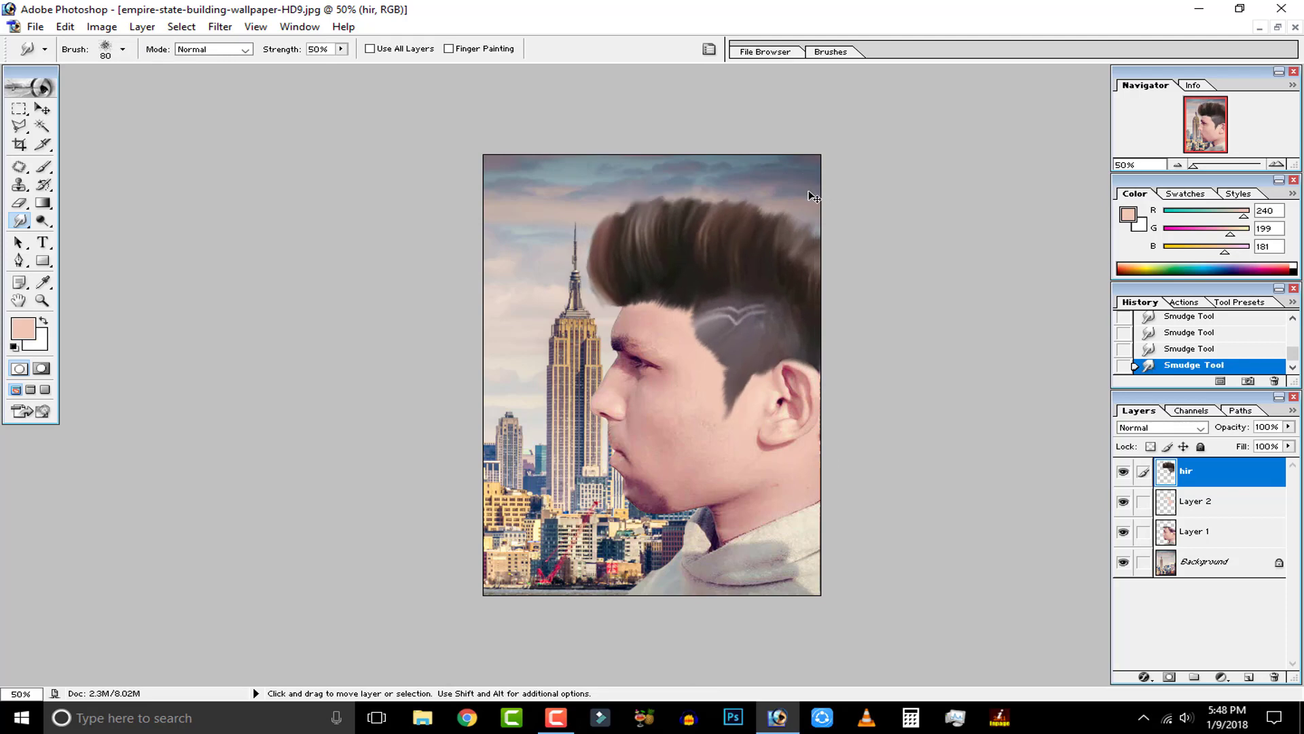
# Free-transform the hir layer by raising only its upper front corner, stretching it to about 106.7% height with a 4.8° vertical skew.
pyautogui.hotkey('ctrl', 't')
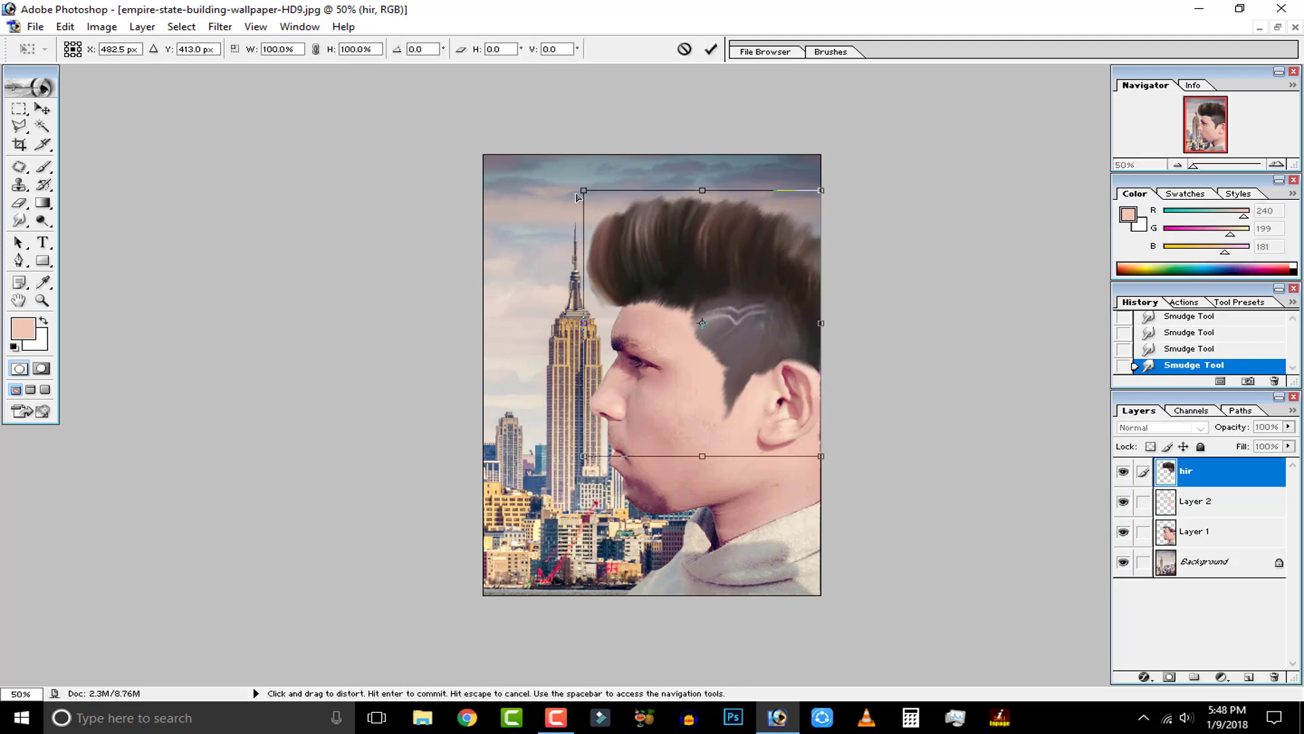
pyautogui.moveTo(584, 191); pyautogui.dragTo(585, 174)
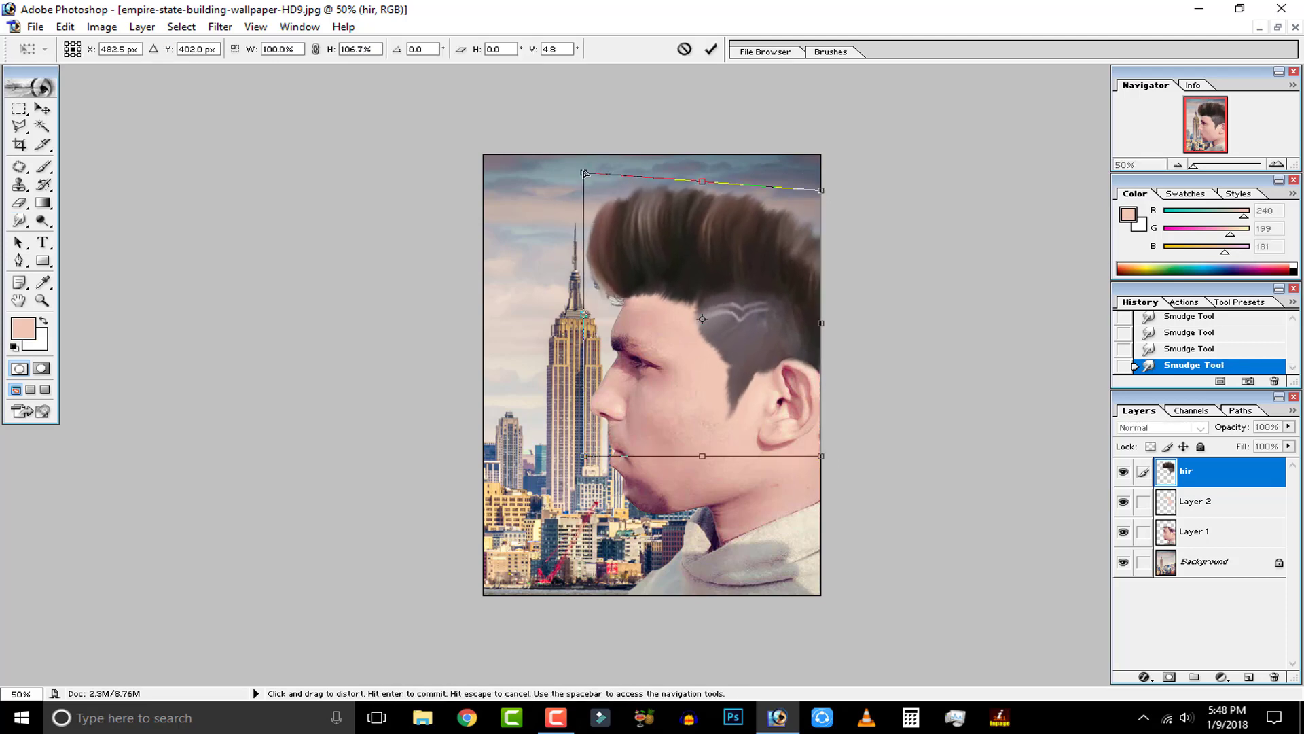
pyautogui.click(712, 52)
# Erase the leftover original hair on Layer 1 that sticks out in front of the forehead with the 150 px Eraser.
pyautogui.hotkey('ctrl', '+')
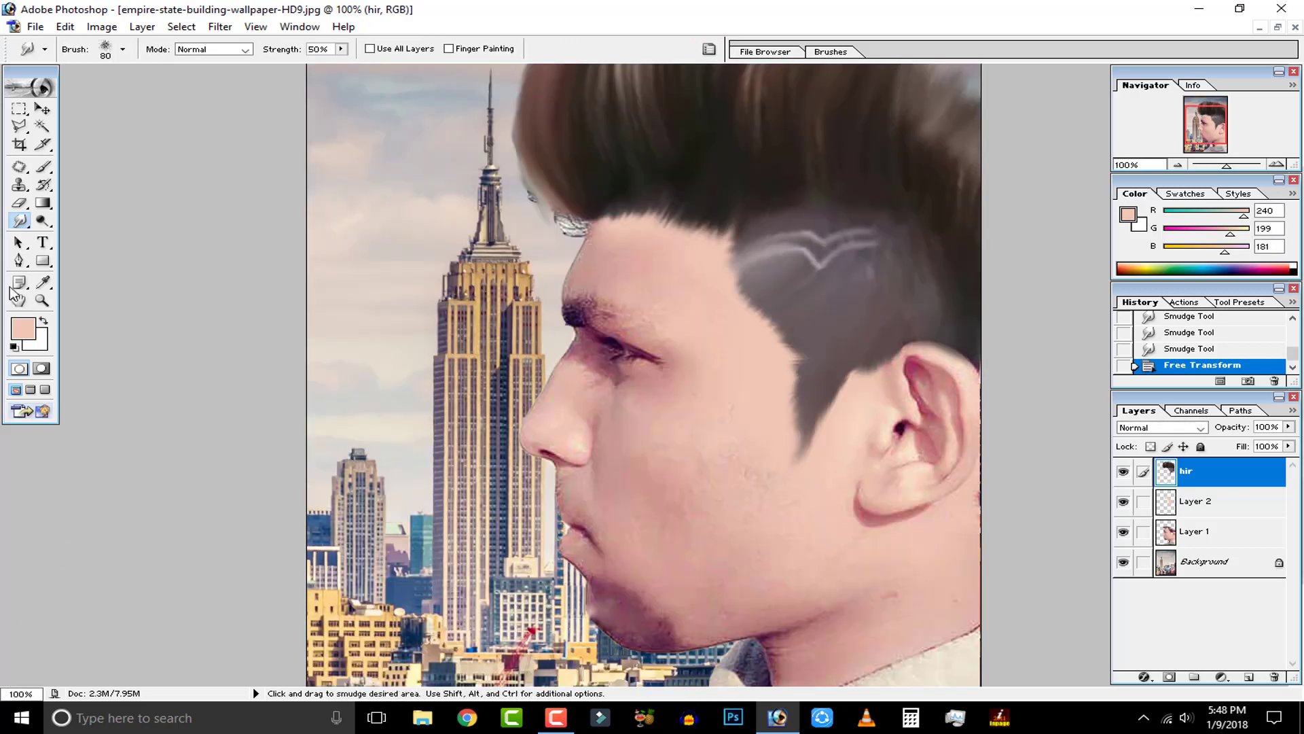
pyautogui.click(19, 202)
pyautogui.moveTo(537, 119)
pyautogui.mouseDown()
pyautogui.moveTo(553, 140)
pyautogui.moveTo(516, 197)
pyautogui.mouseUp()
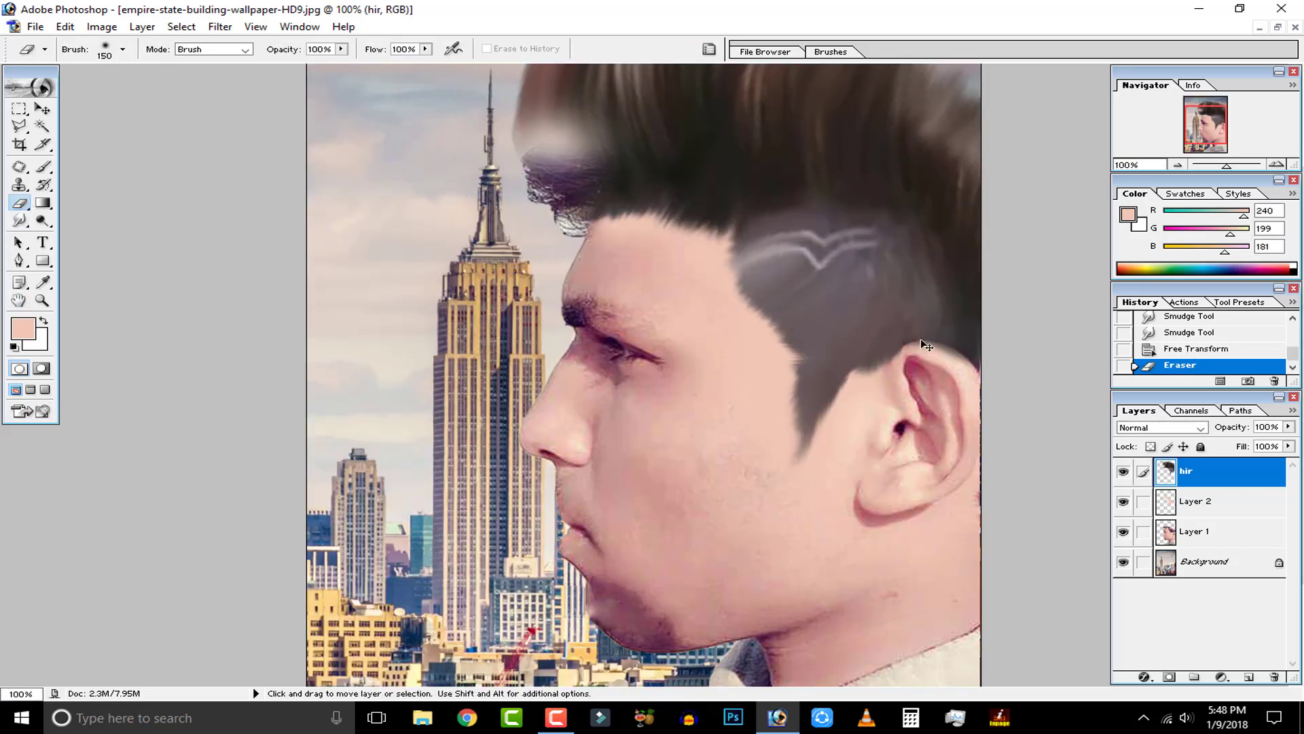
pyautogui.hotkey('ctrl', 'z')
pyautogui.click(1187, 514)
pyautogui.click(1193, 531)
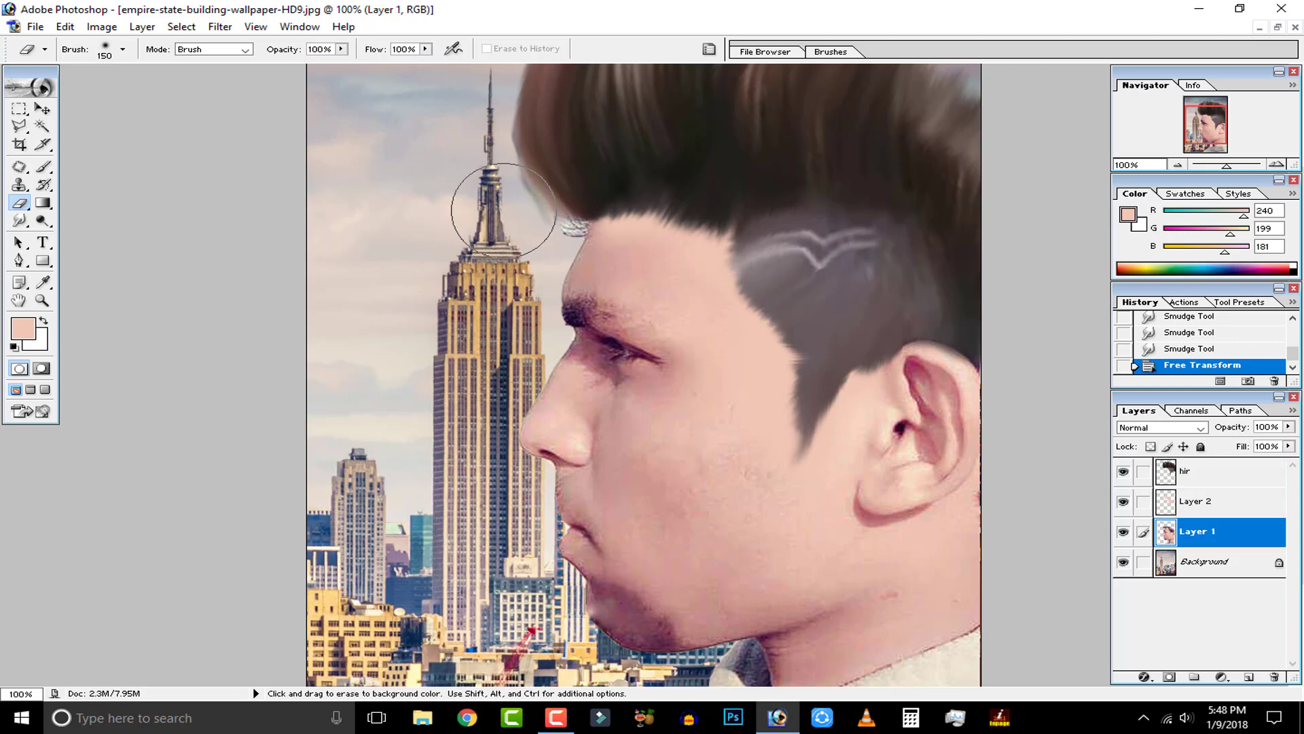
pyautogui.moveTo(540, 215); pyautogui.dragTo(470, 191)
pyautogui.press('space')
pyautogui.moveTo(864, 475); pyautogui.dragTo(829, 582)
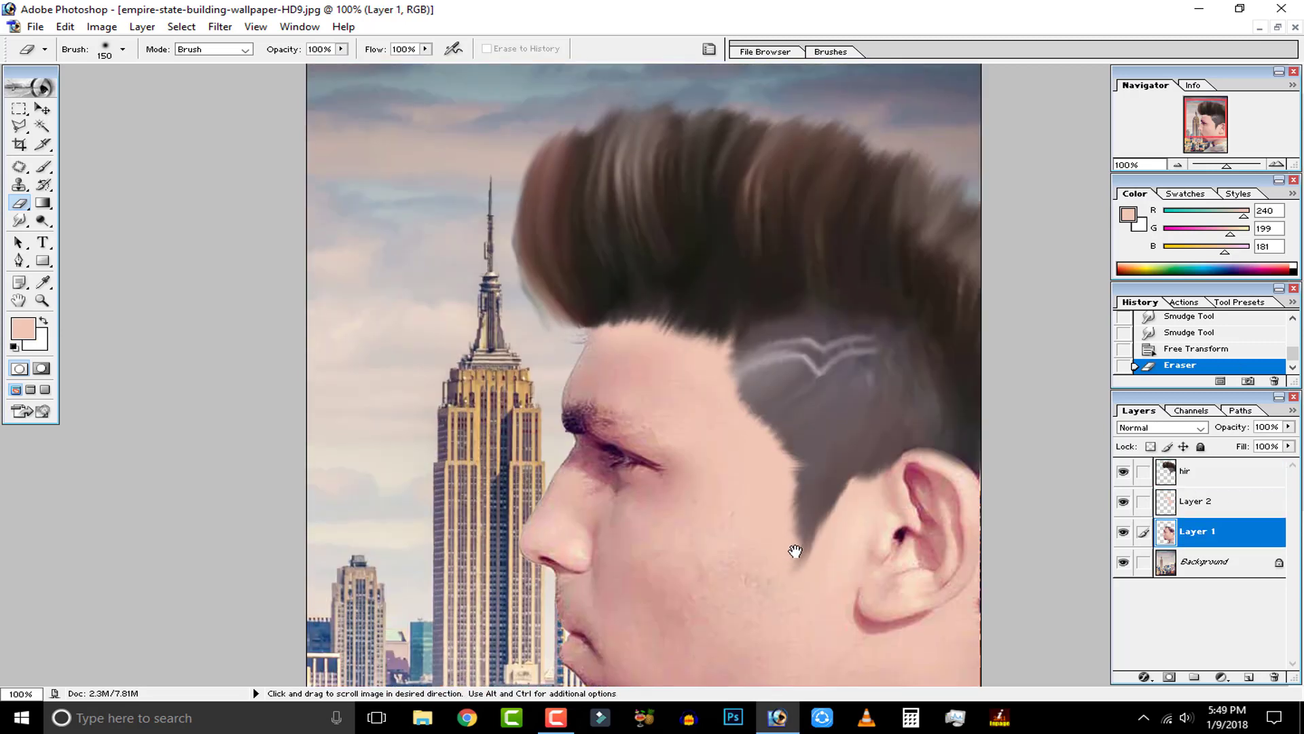
pyautogui.moveTo(453, 298); pyautogui.dragTo(547, 297)
# Clean up the front edge of the new hairstyle on the hir layer with the 150 px Eraser.
pyautogui.click(1181, 475)
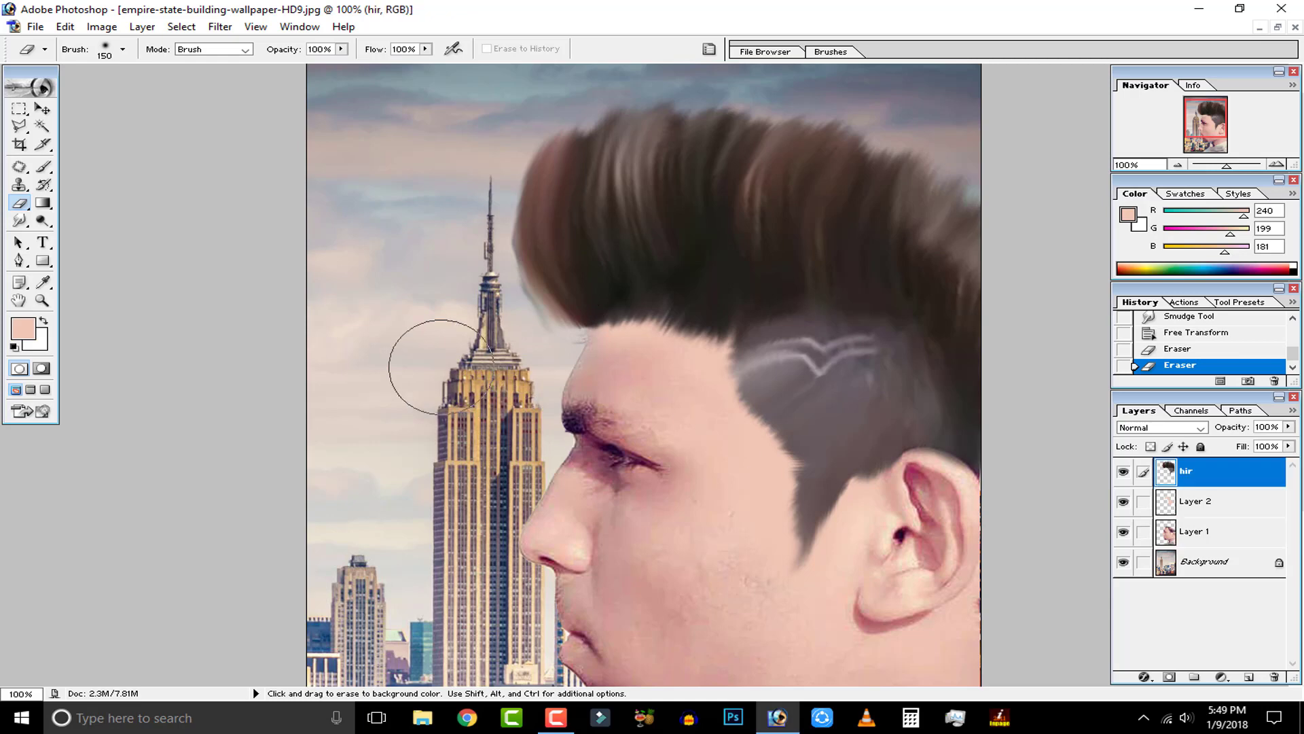
pyautogui.moveTo(511, 347)
pyautogui.mouseDown()
pyautogui.moveTo(480, 314)
pyautogui.moveTo(532, 369)
pyautogui.moveTo(496, 305)
pyautogui.mouseUp()
pyautogui.hotkey('ctrl', '-')
pyautogui.hotkey('ctrl', '-')
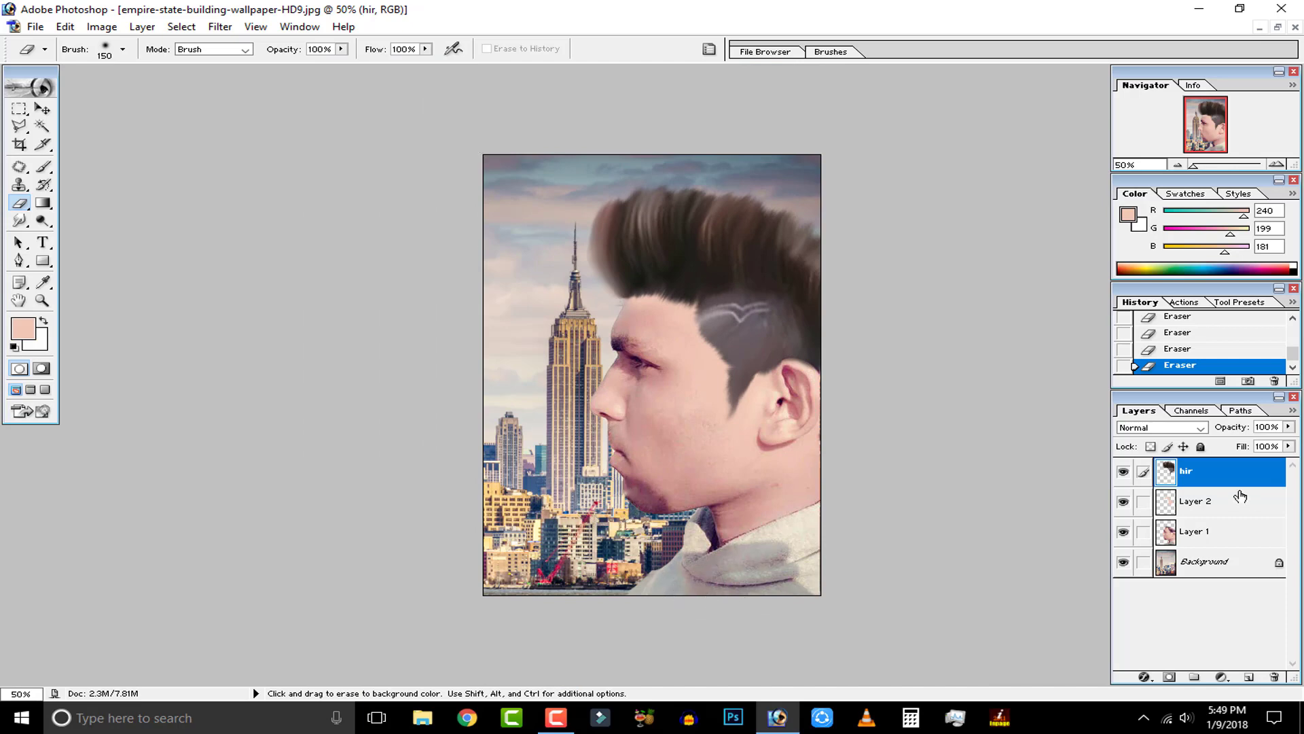
# Apply a Gaussian Blur with a 4.8-pixel radius to the Background skyline layer.
pyautogui.click(1206, 563)
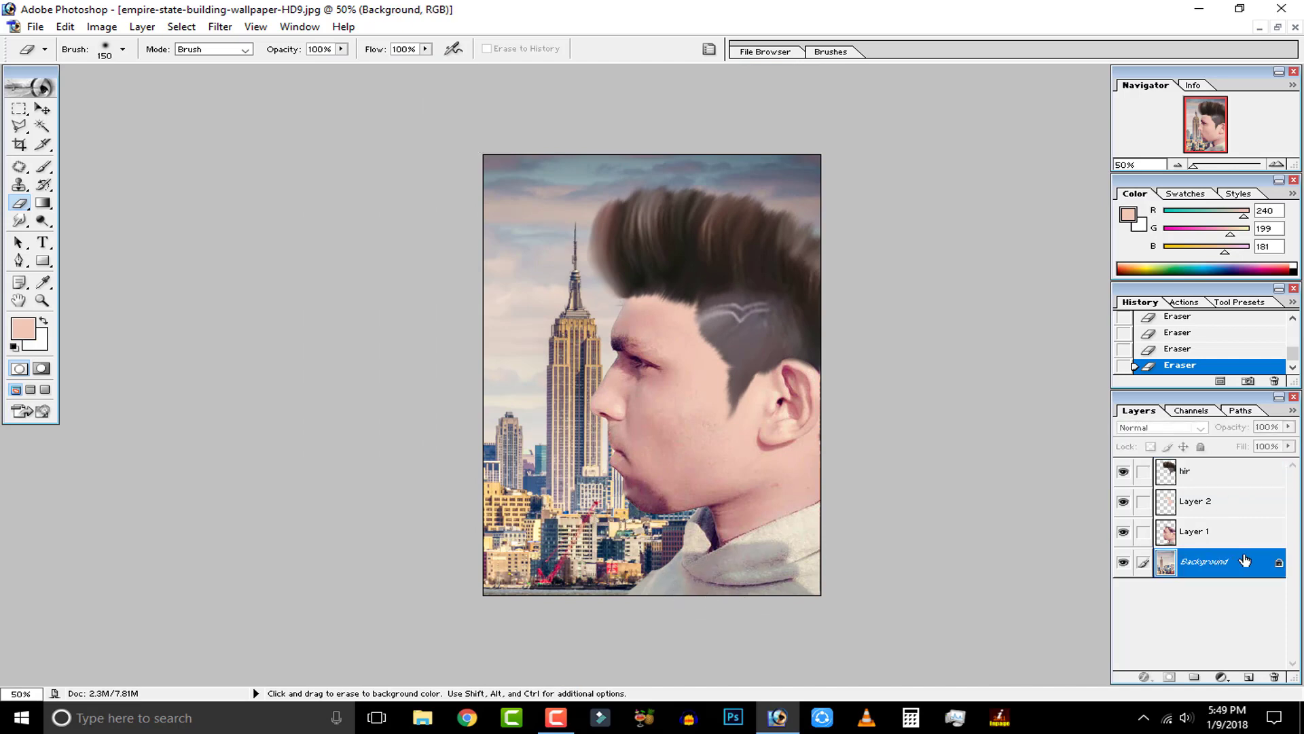
pyautogui.click(224, 28)
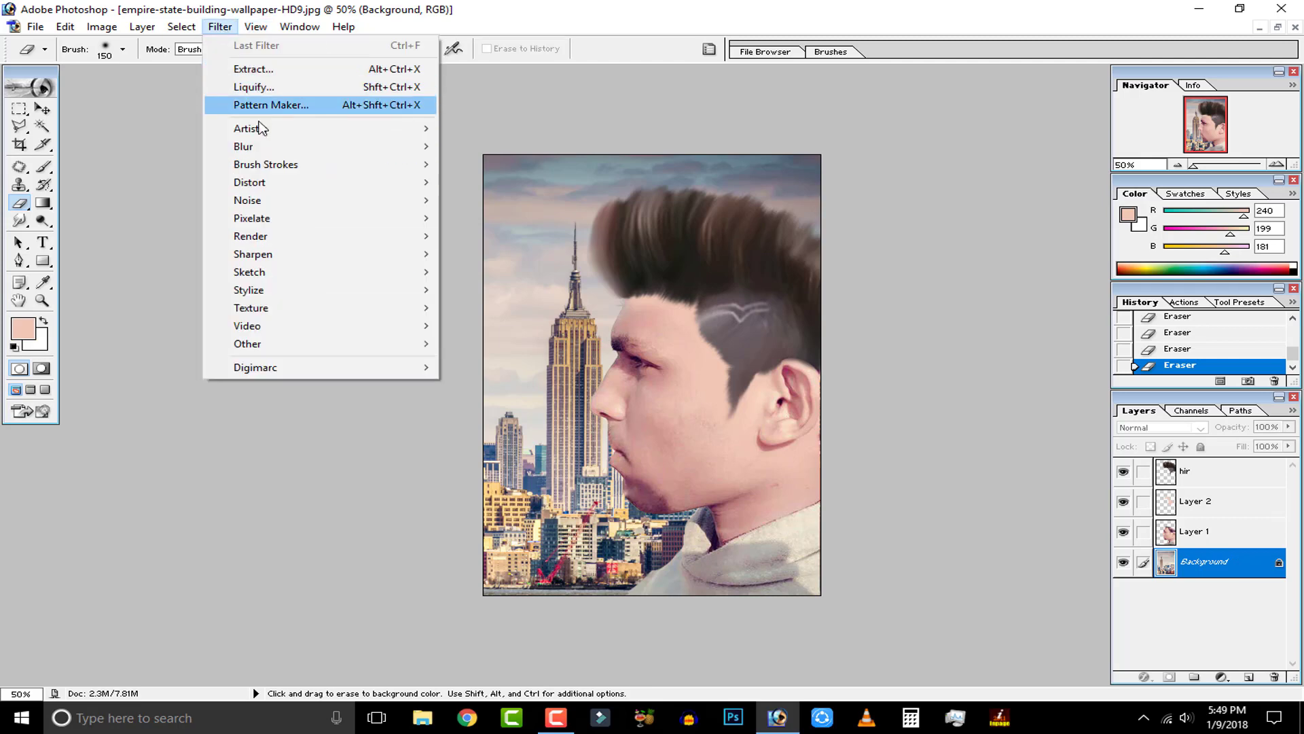
pyautogui.moveTo(260, 146)
pyautogui.click(501, 182)
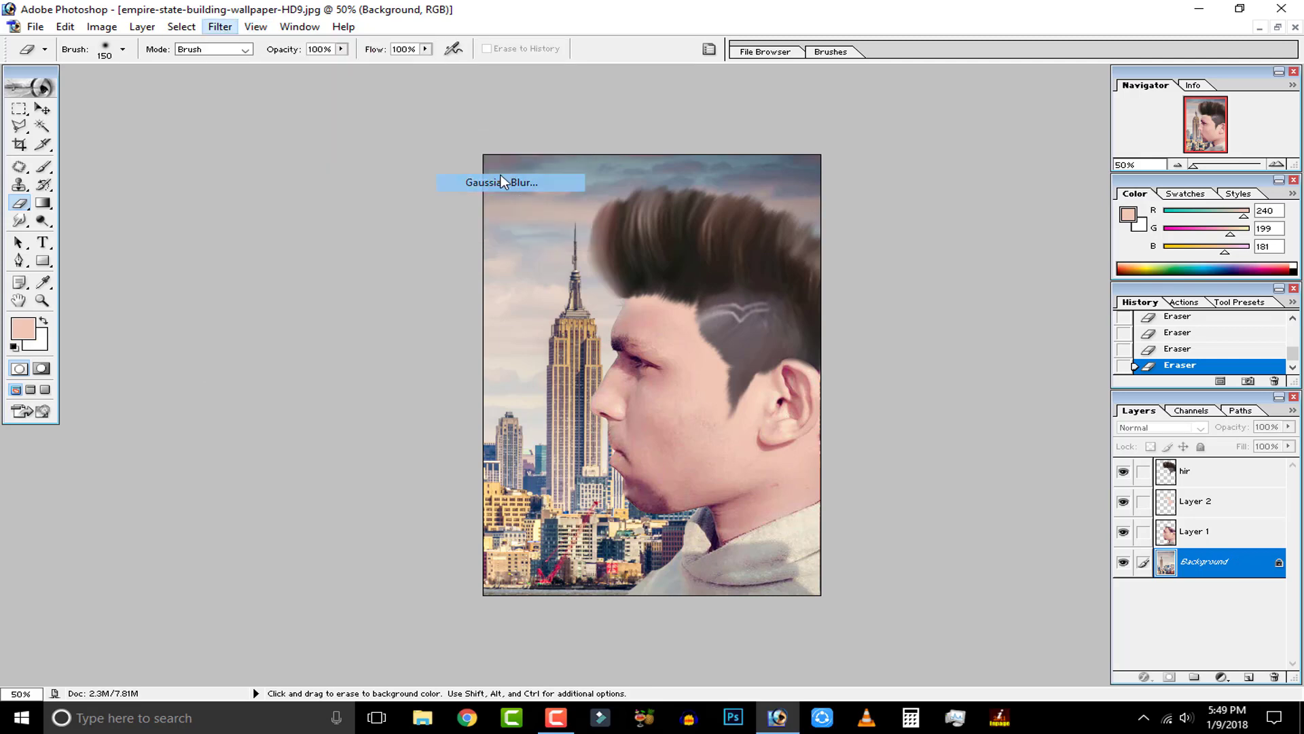
pyautogui.moveTo(557, 231); pyautogui.dragTo(112, 185)
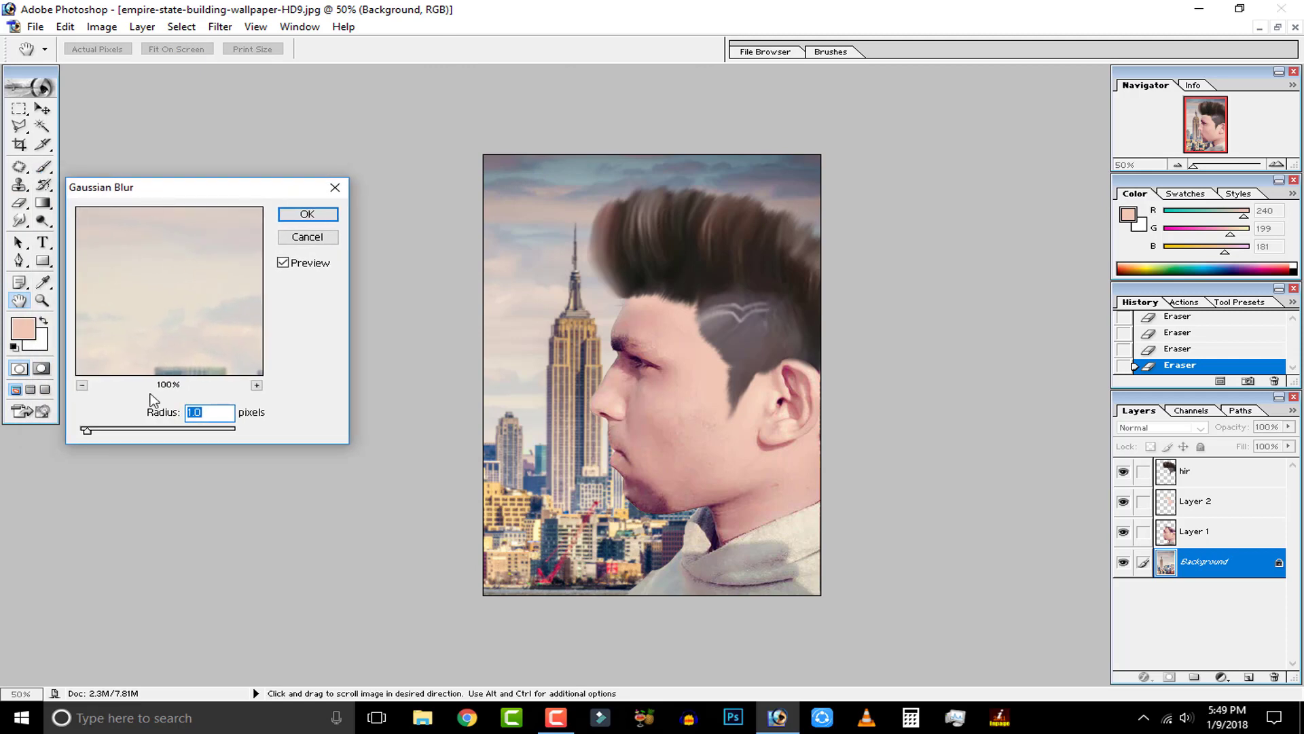
pyautogui.moveTo(141, 434); pyautogui.dragTo(118, 432)
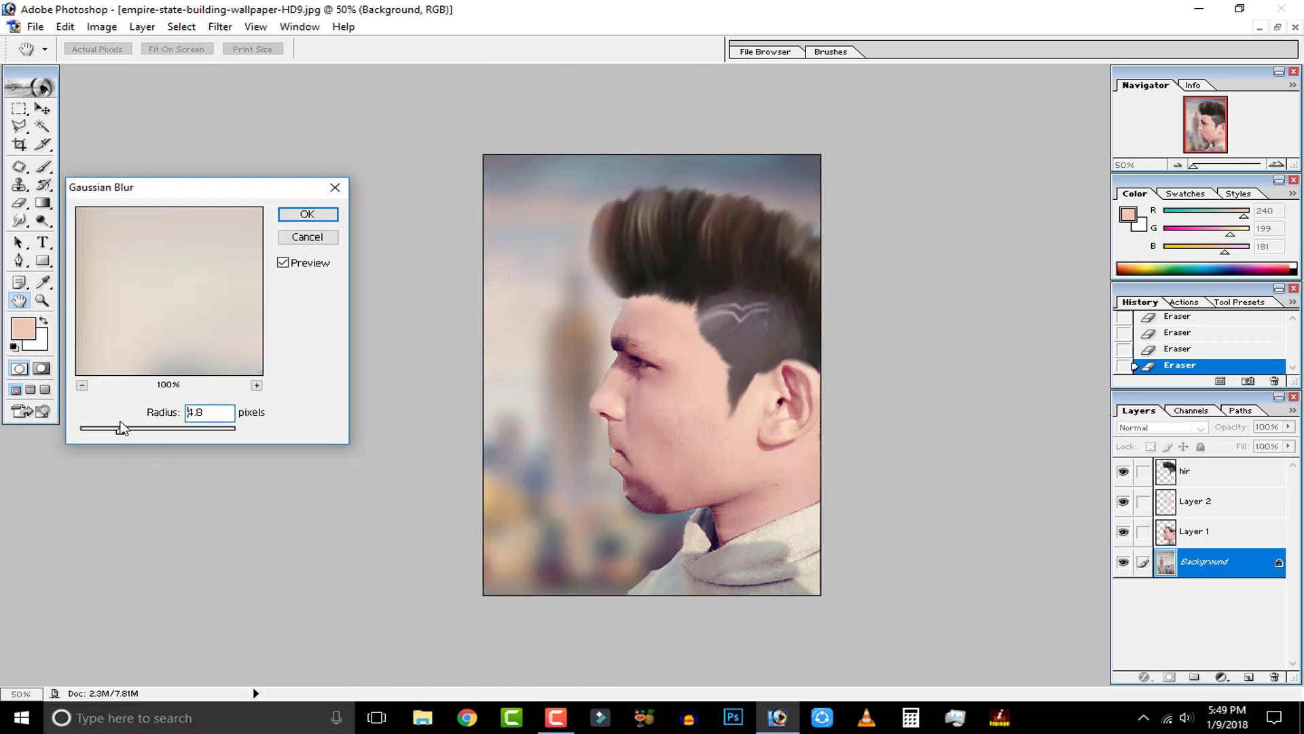
pyautogui.click(310, 216)
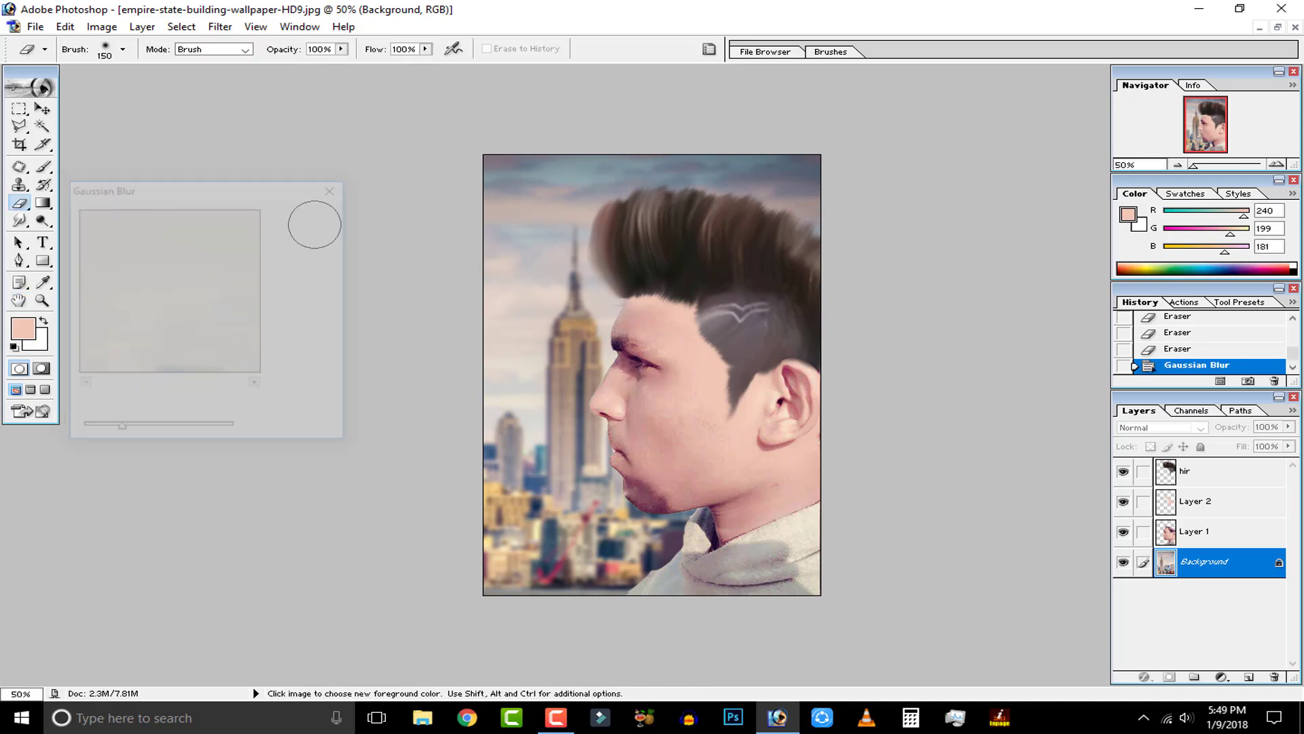
# Select the hir layer, then hide and reshow it to compare the new hairstyle with the original hair.
pyautogui.click(1213, 478)
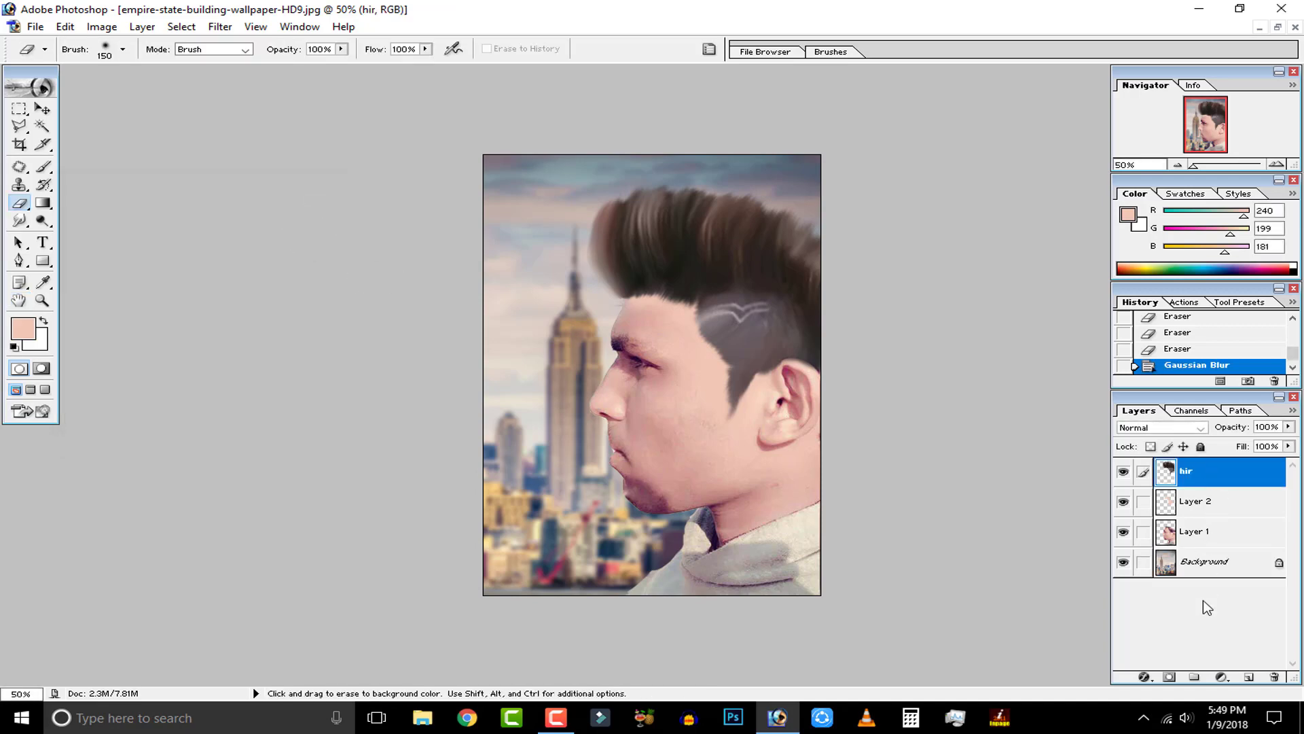
pyautogui.click(1123, 471)
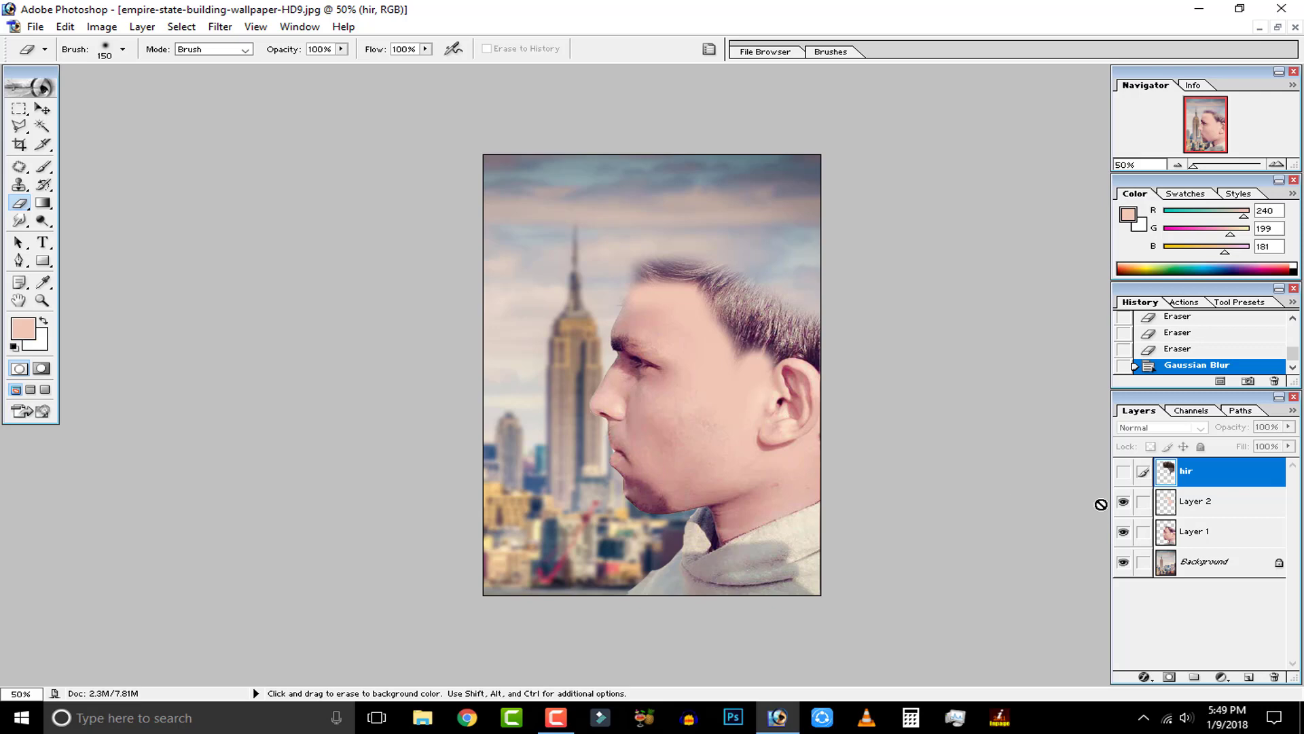
pyautogui.click(1123, 471)
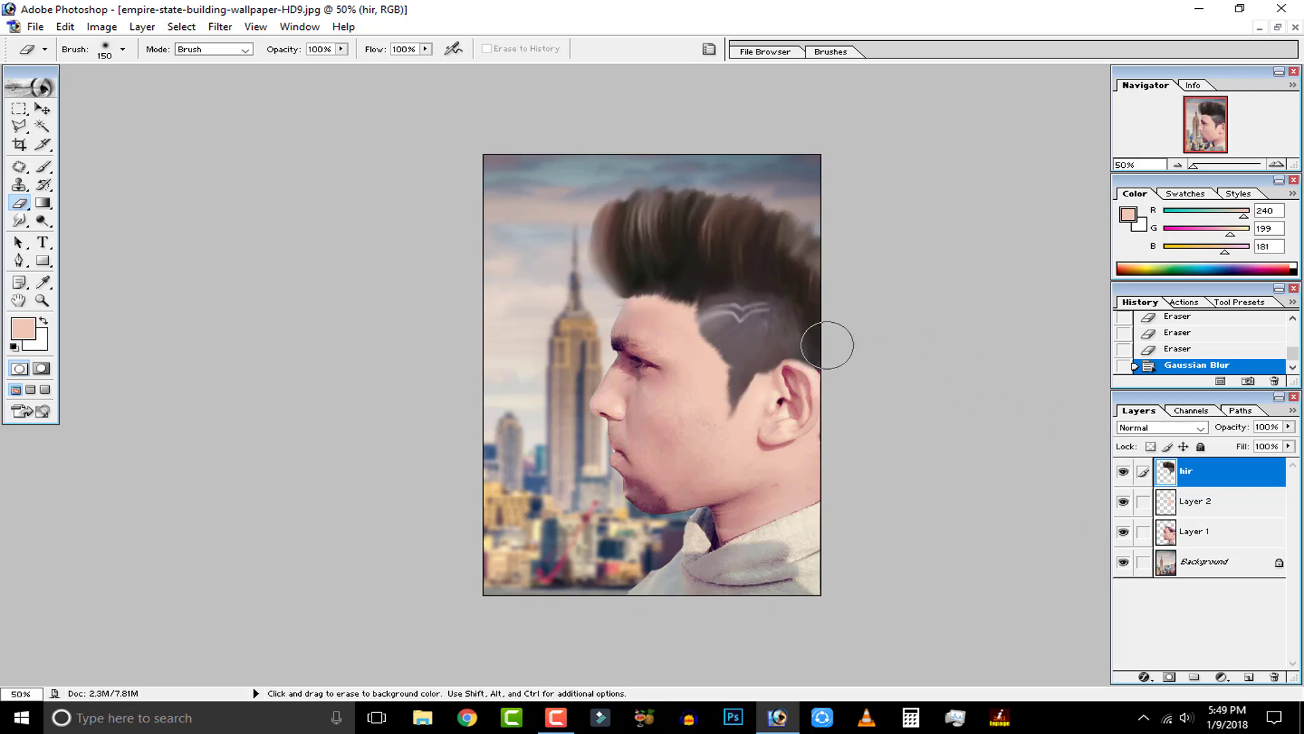
pyautogui.press('ctrl')
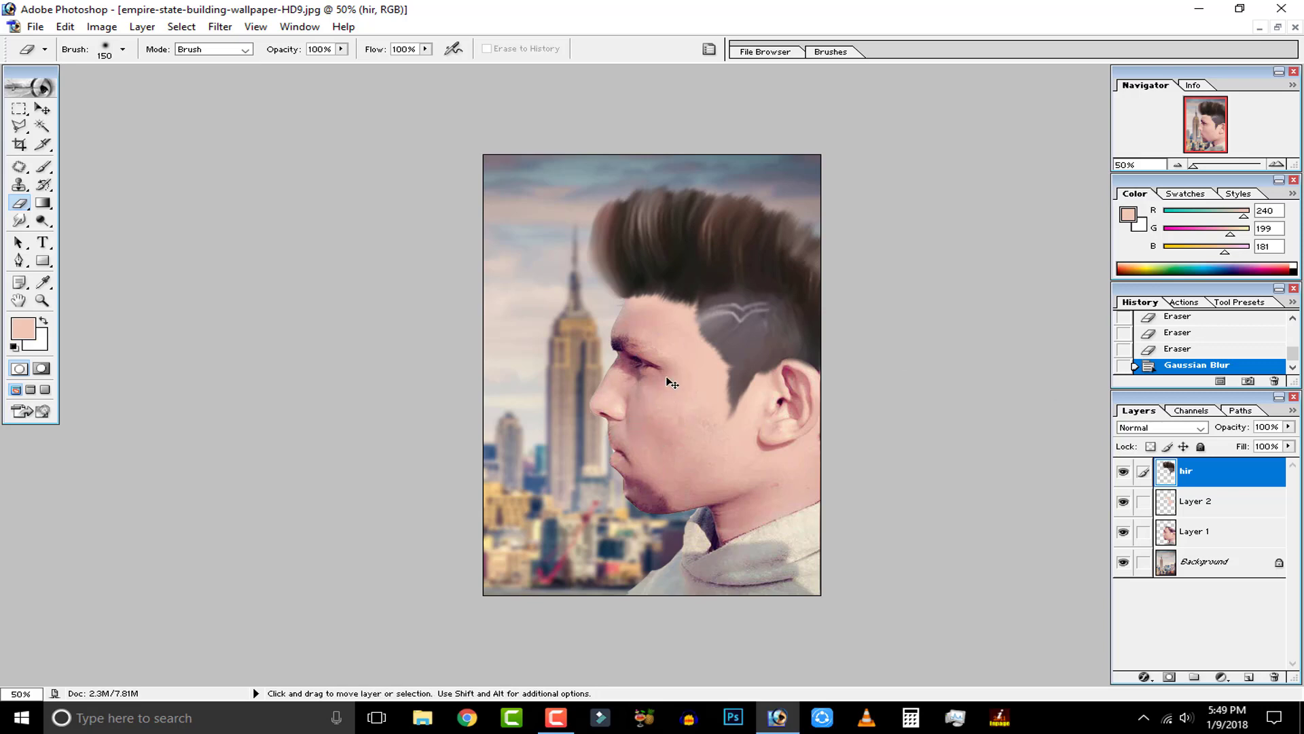
# Start a Curves adjustment on the hir layer and raise the Red curve through points 63 to 107 and 104 to 156.
pyautogui.click(100, 27)
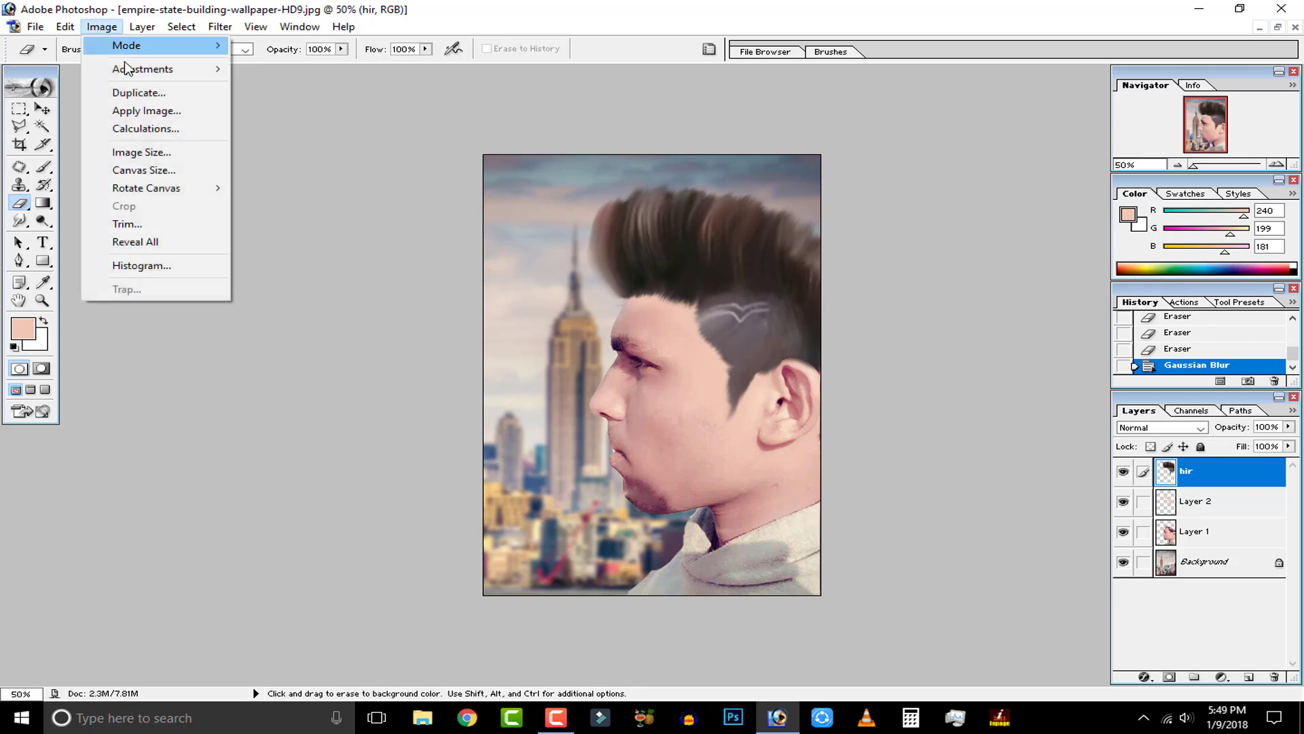
pyautogui.moveTo(204, 68)
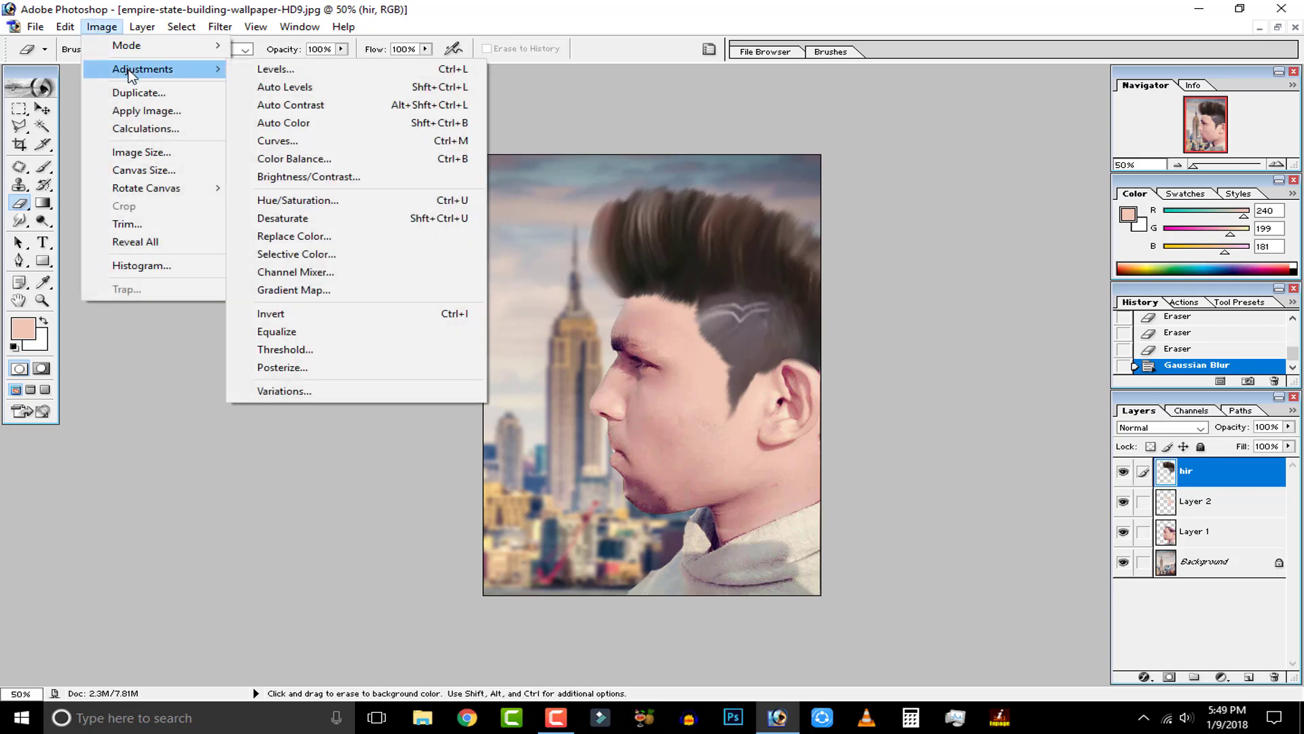
pyautogui.click(327, 141)
pyautogui.moveTo(569, 224); pyautogui.dragTo(202, 215)
pyautogui.click(271, 237)
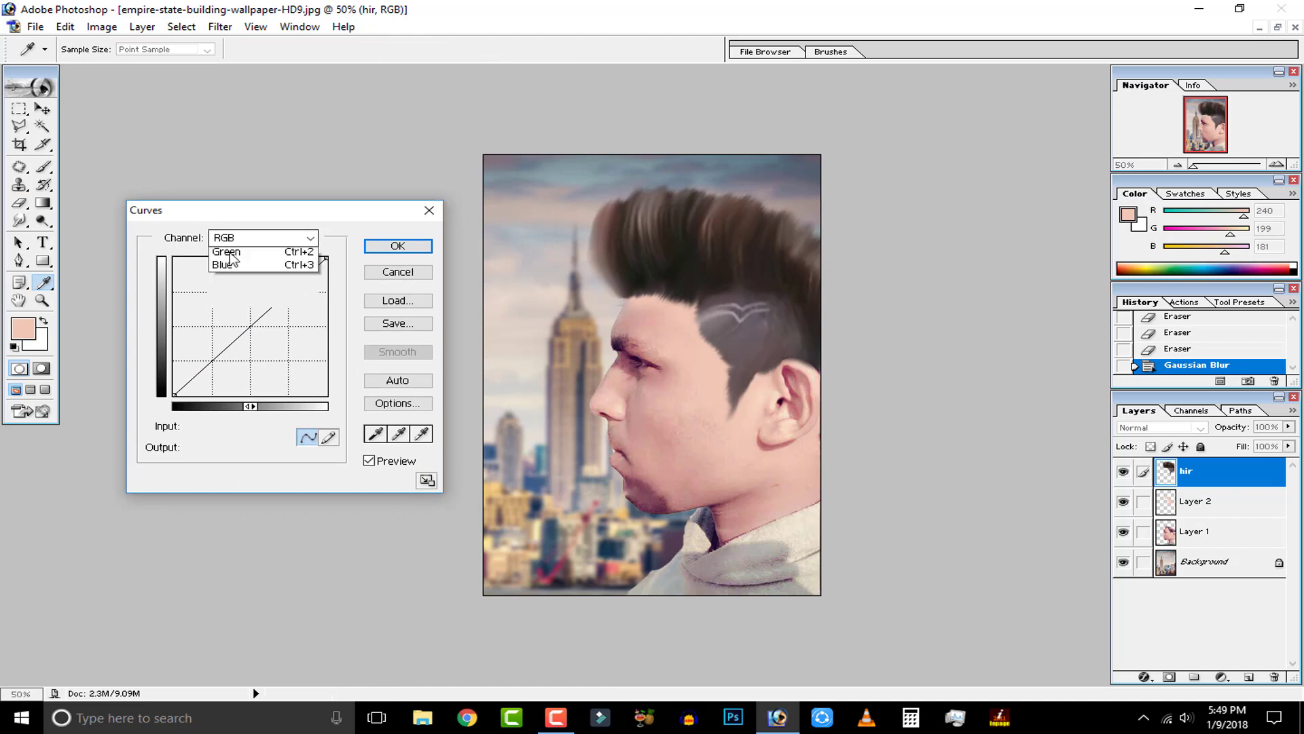
pyautogui.click(248, 292)
pyautogui.click(261, 237)
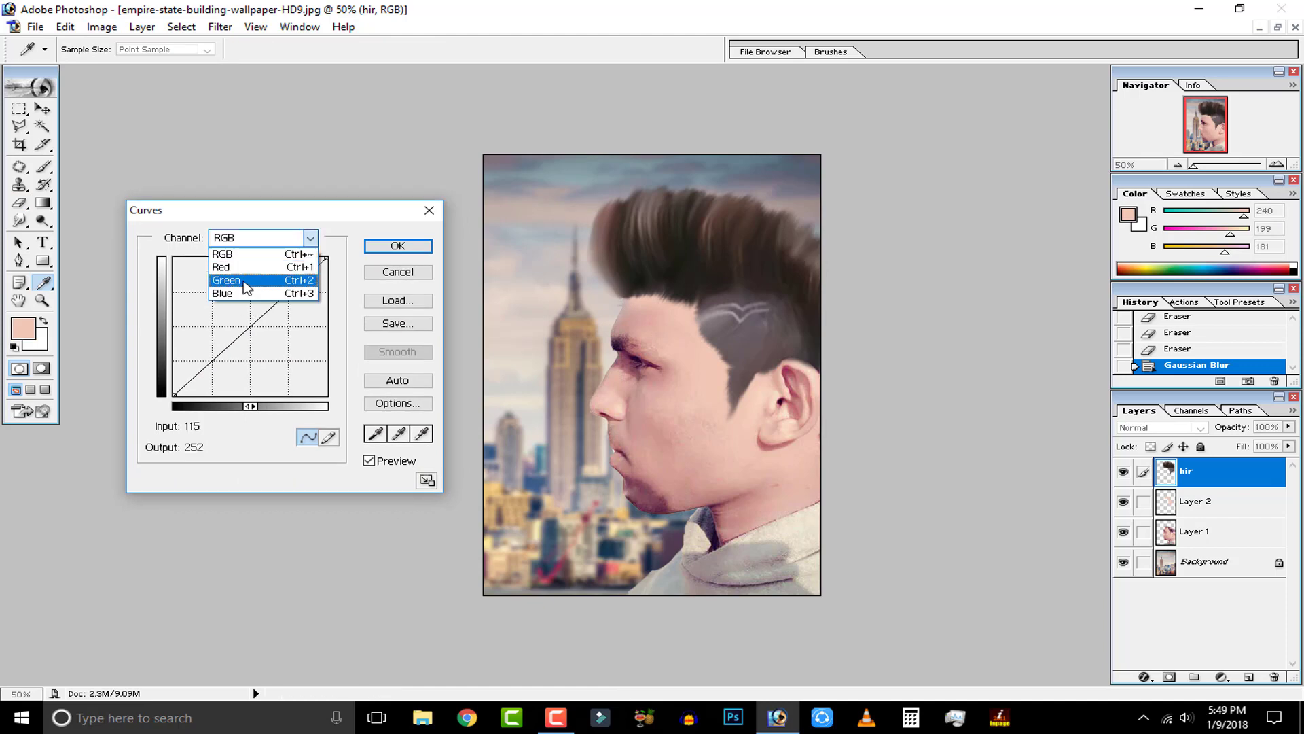
pyautogui.click(239, 269)
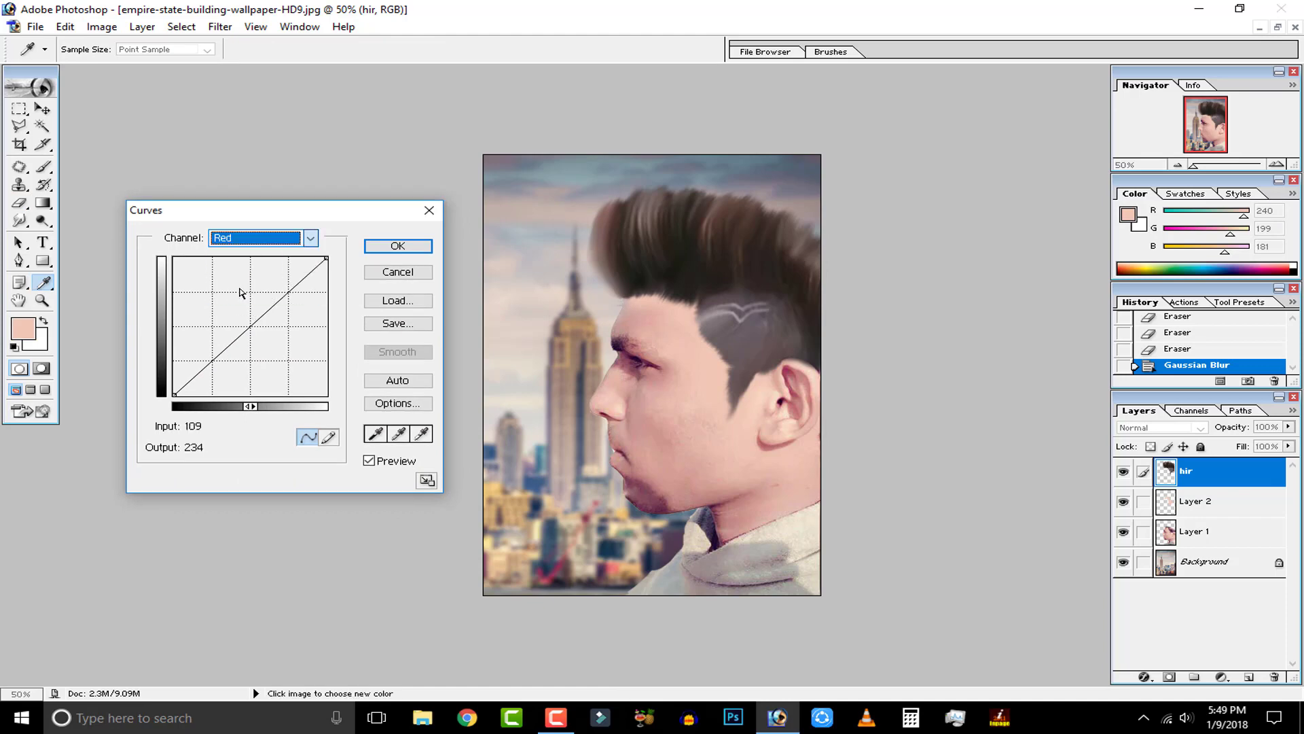
pyautogui.moveTo(225, 348); pyautogui.dragTo(212, 338)
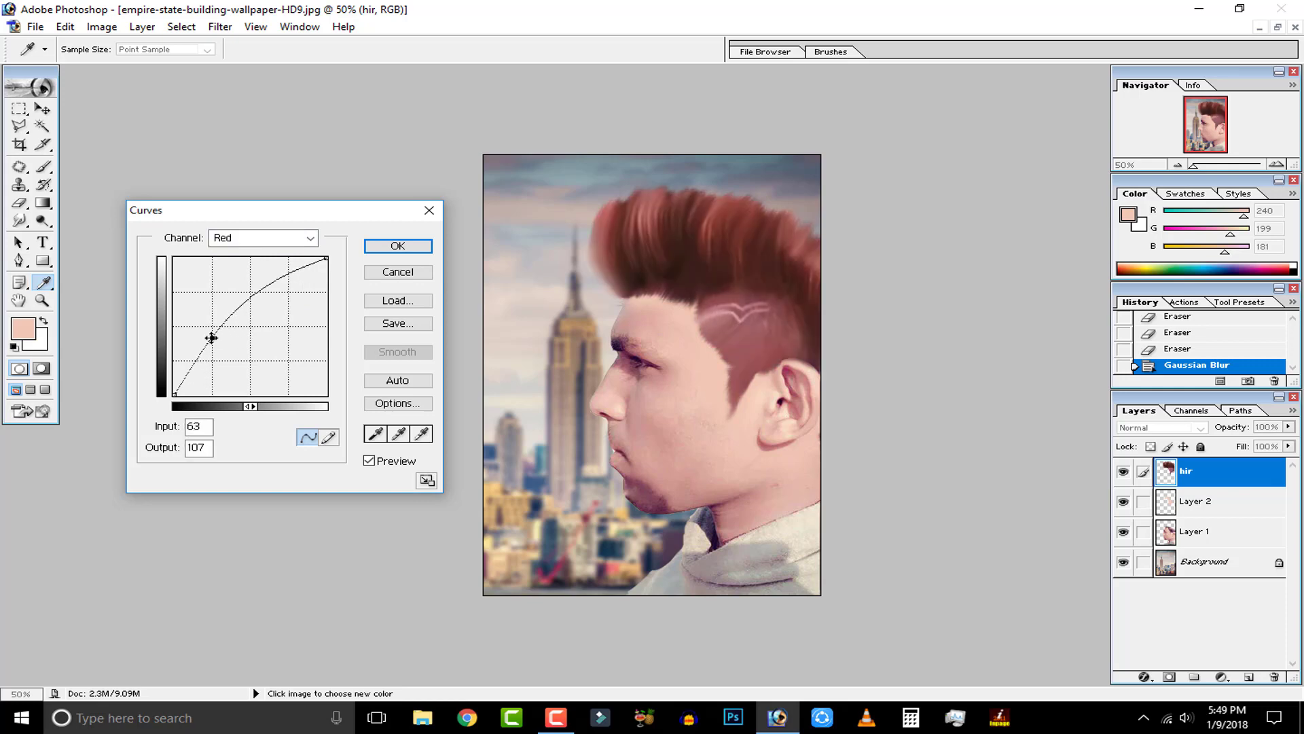
pyautogui.moveTo(268, 285); pyautogui.dragTo(235, 310)
# Shape the Green curve with a raised lower midtone point and an upper point at input 163, output 156.
pyautogui.click(271, 238)
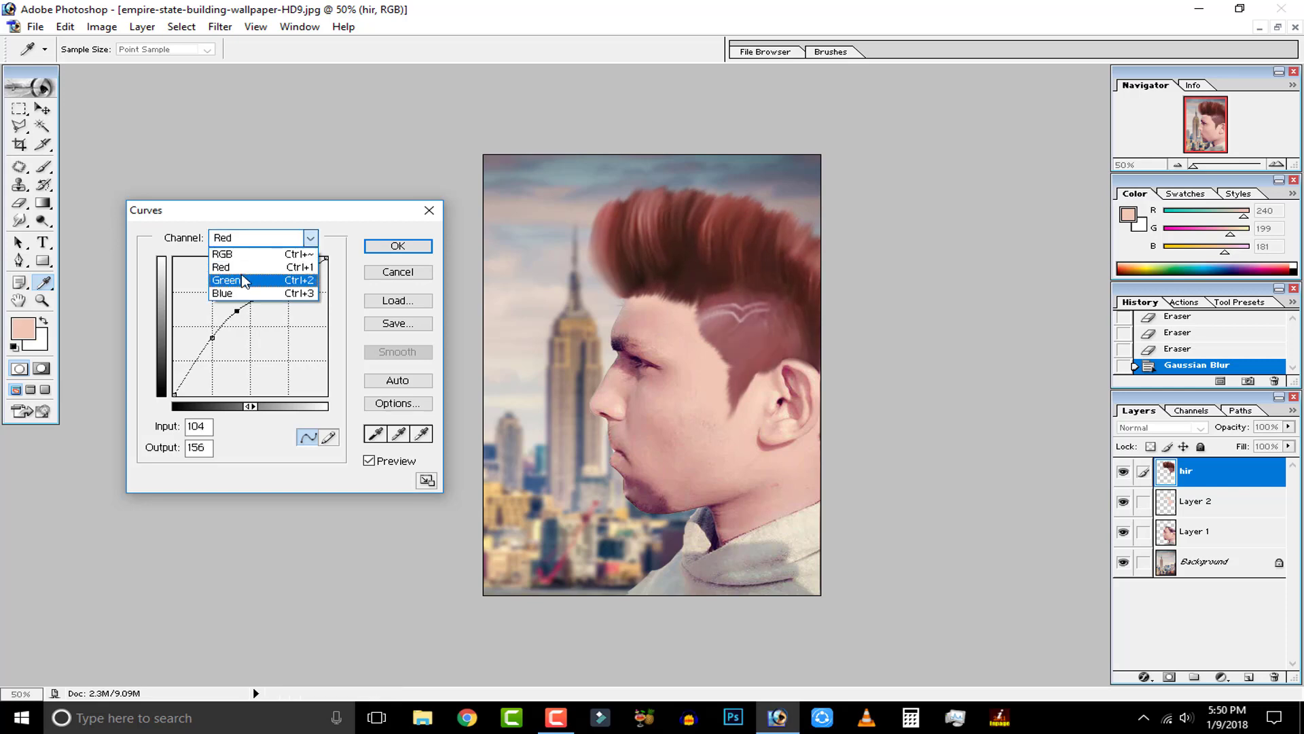
pyautogui.click(234, 279)
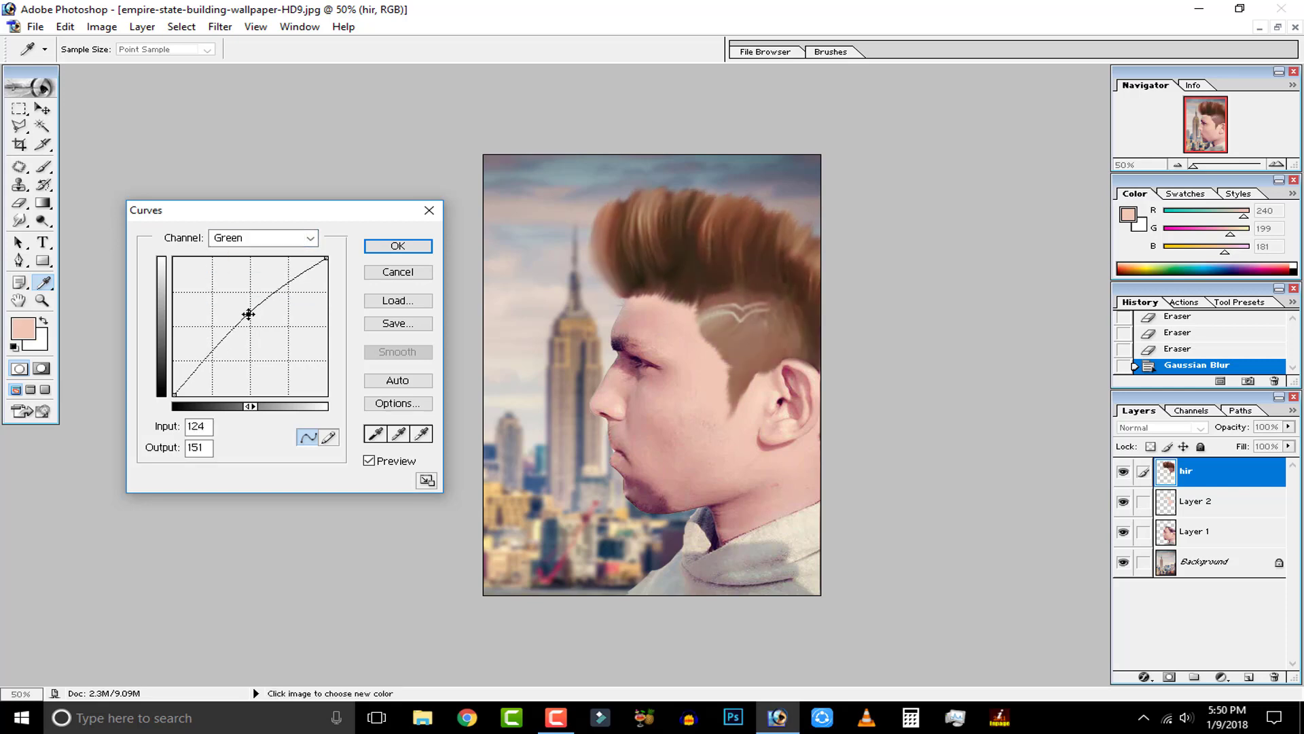
pyautogui.moveTo(248, 314)
pyautogui.mouseDown()
pyautogui.moveTo(236, 332)
pyautogui.moveTo(271, 310)
pyautogui.mouseUp()
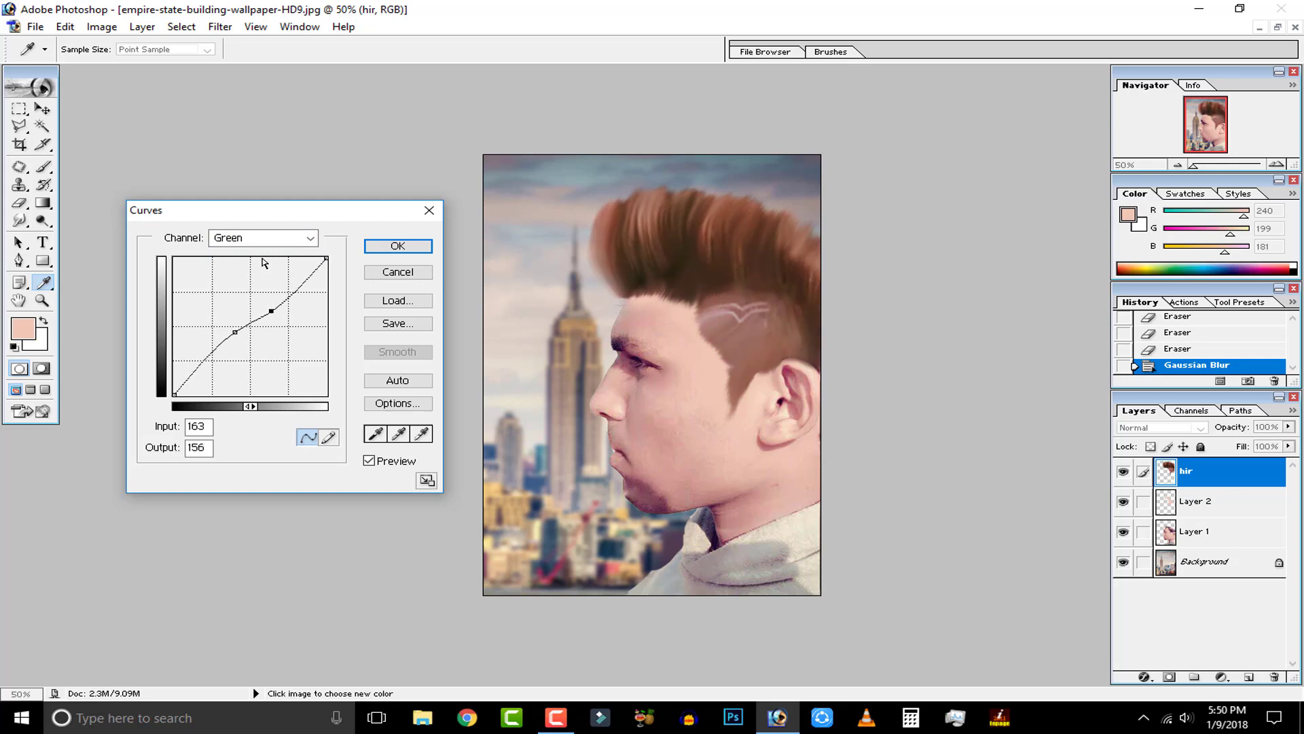
# Raise the Blue curve with a lower midtone point and an upper point at input 137, output 194.
pyautogui.click(299, 237)
pyautogui.click(234, 294)
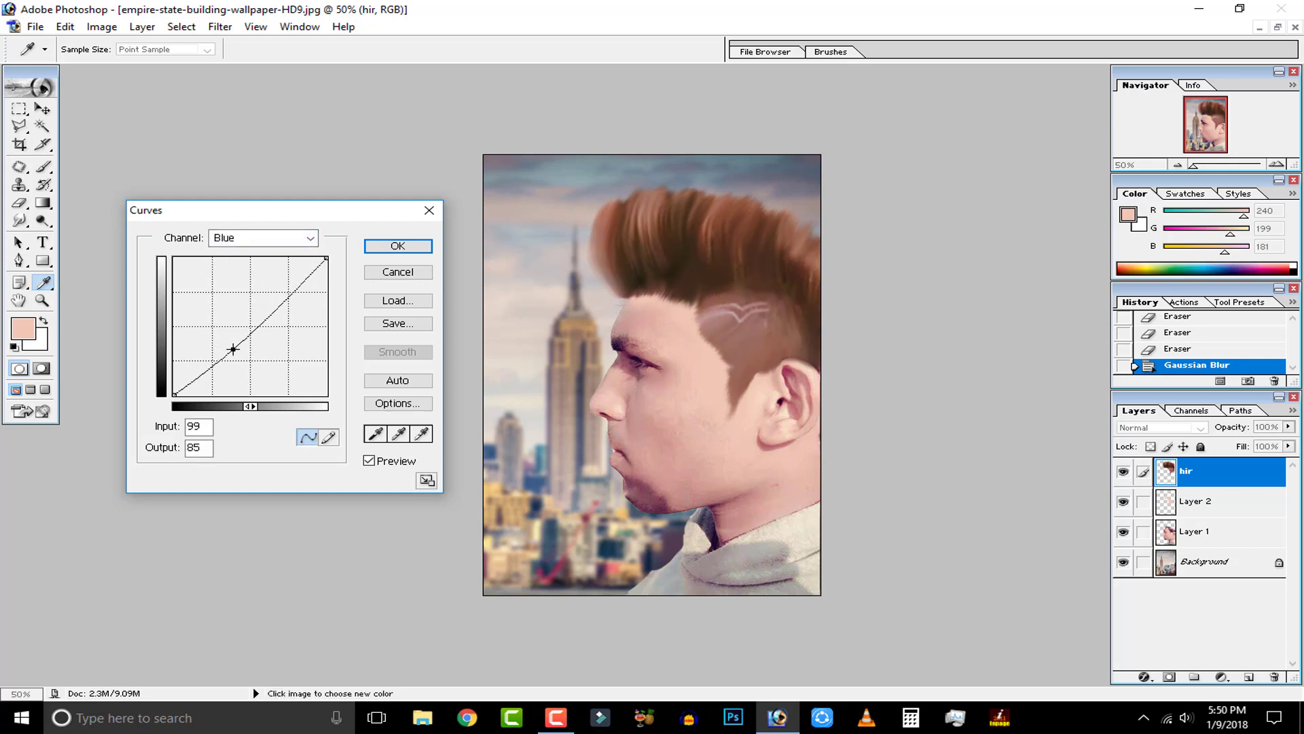
pyautogui.moveTo(235, 346); pyautogui.dragTo(218, 338)
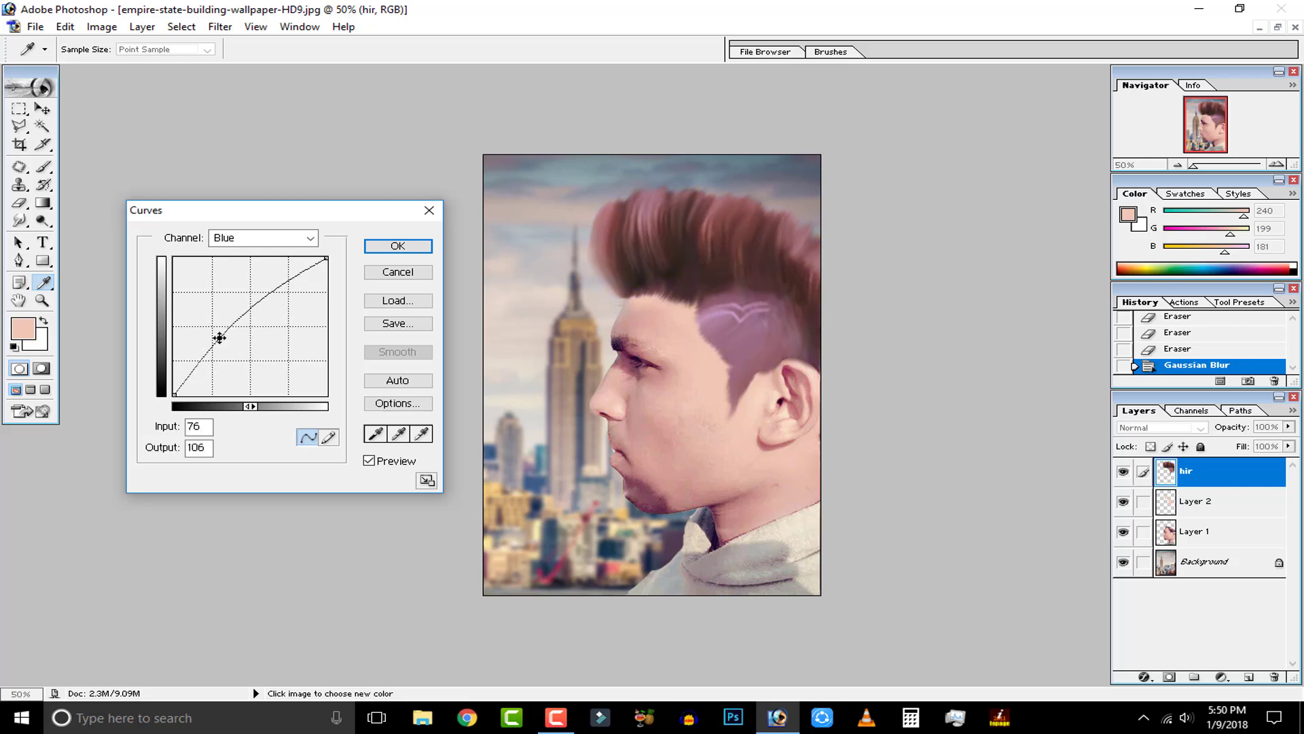
pyautogui.moveTo(262, 301)
pyautogui.mouseDown()
pyautogui.moveTo(270, 311)
pyautogui.moveTo(255, 291)
pyautogui.mouseUp()
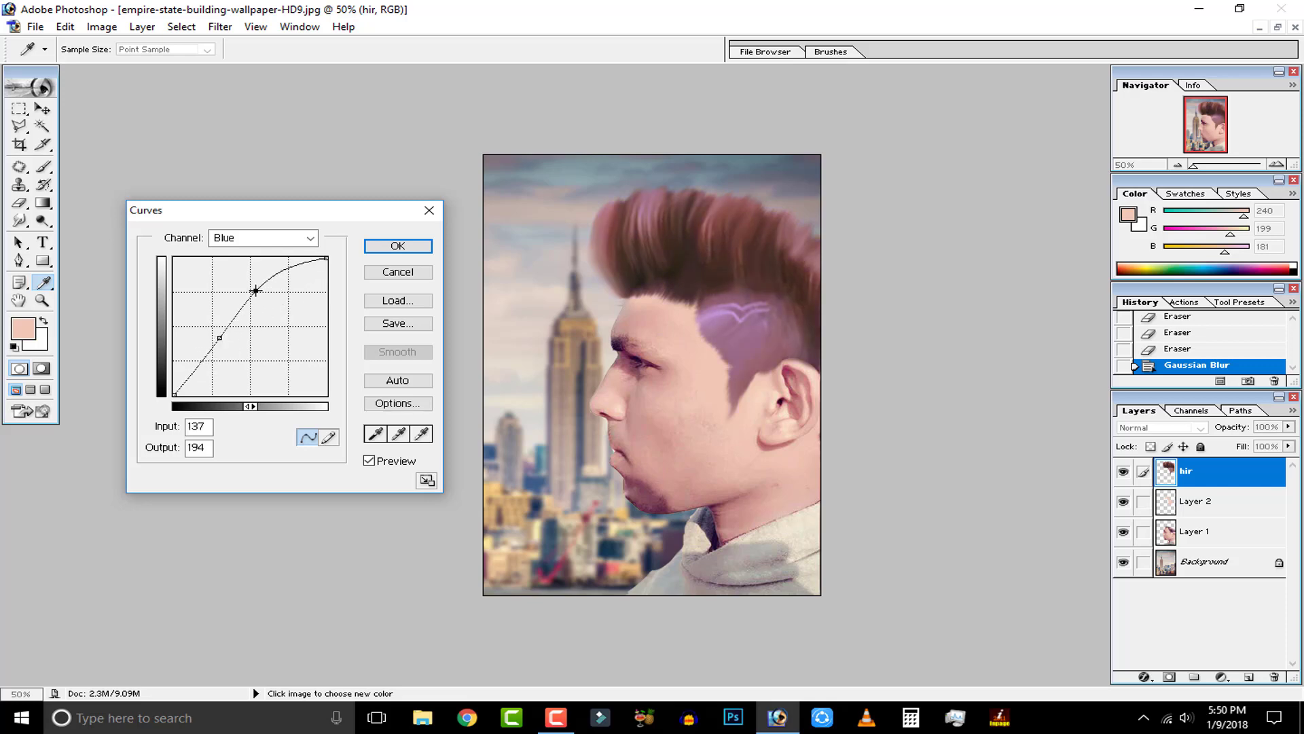
pyautogui.moveTo(220, 337); pyautogui.dragTo(215, 341)
# Refine the Red curve so its lower point maps 61 to 109 and its middle point maps 105 to 158.
pyautogui.click(264, 238)
pyautogui.click(228, 263)
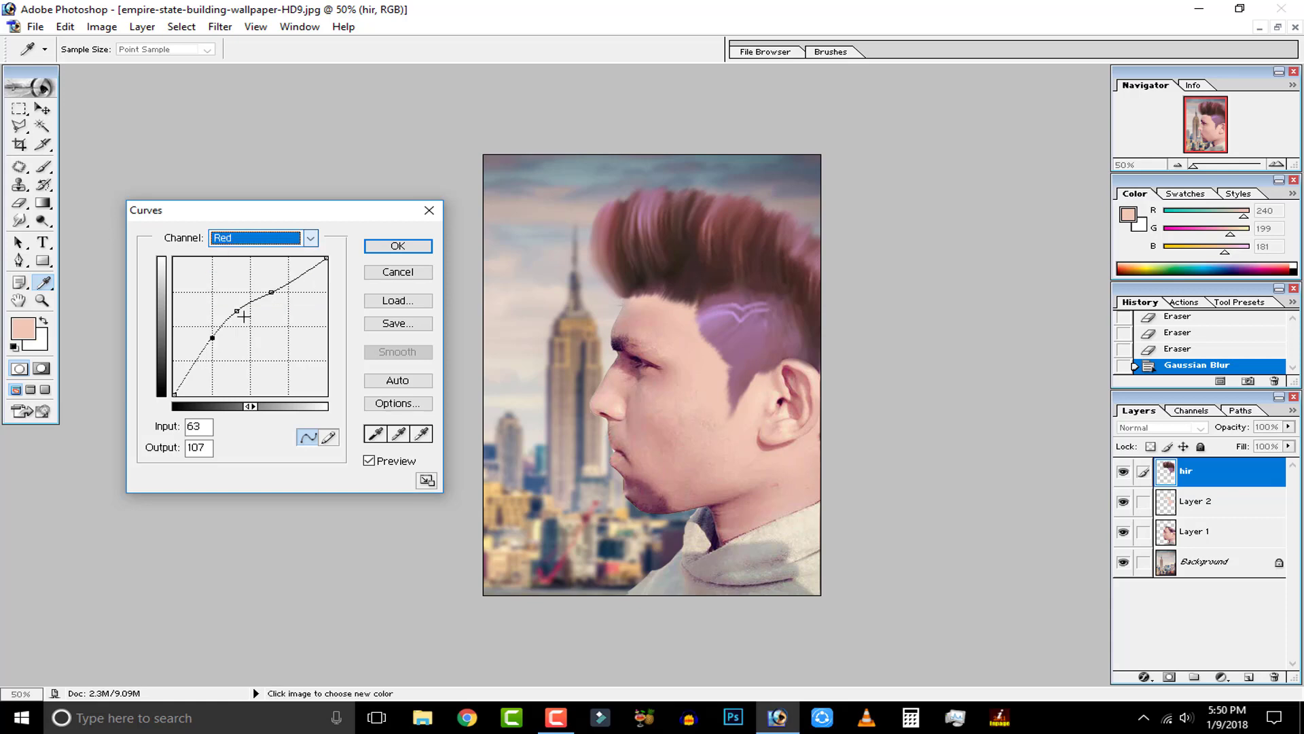
pyautogui.moveTo(233, 312); pyautogui.dragTo(234, 305)
pyautogui.click(212, 337)
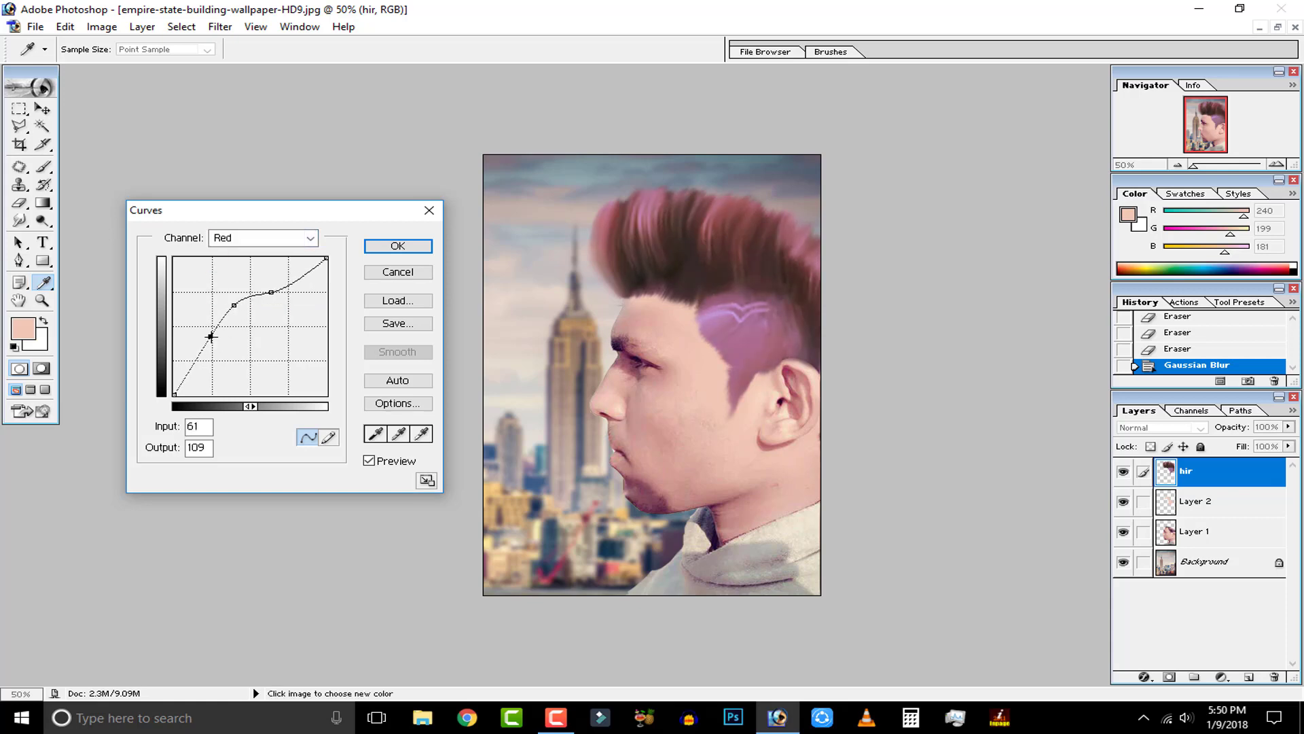
pyautogui.click(271, 291)
pyautogui.moveTo(233, 305); pyautogui.dragTo(236, 310)
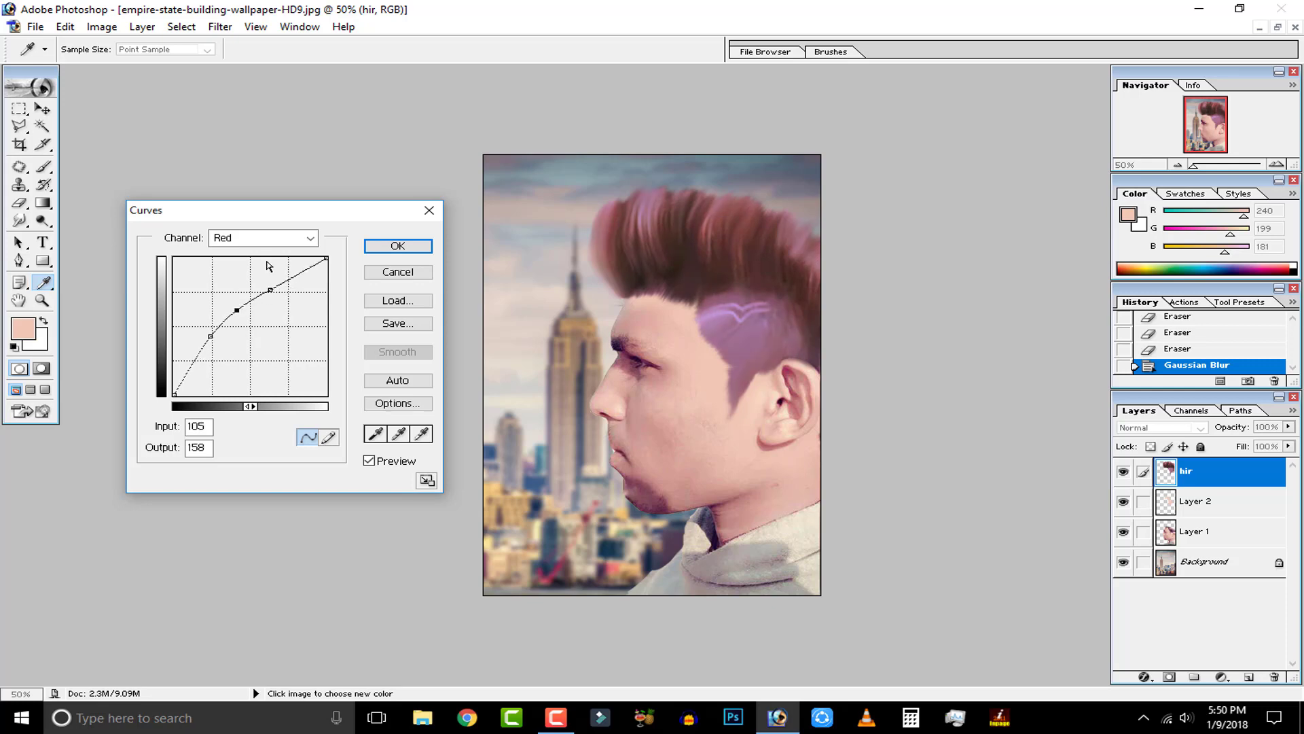
# Lower the Green curve's lower midtone point, set the upper point to input 165, output 156, and apply the Curves adjustment.
pyautogui.click(271, 238)
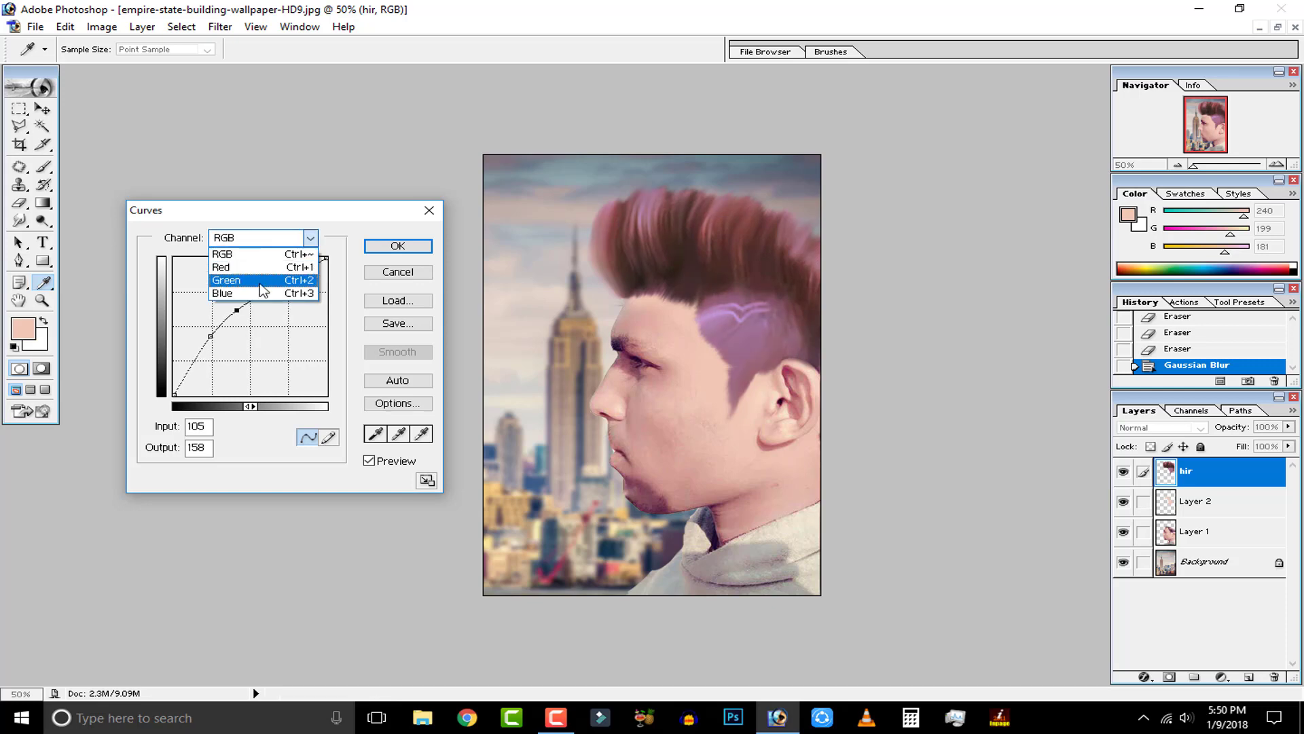
pyautogui.click(264, 291)
pyautogui.moveTo(234, 331); pyautogui.dragTo(272, 311)
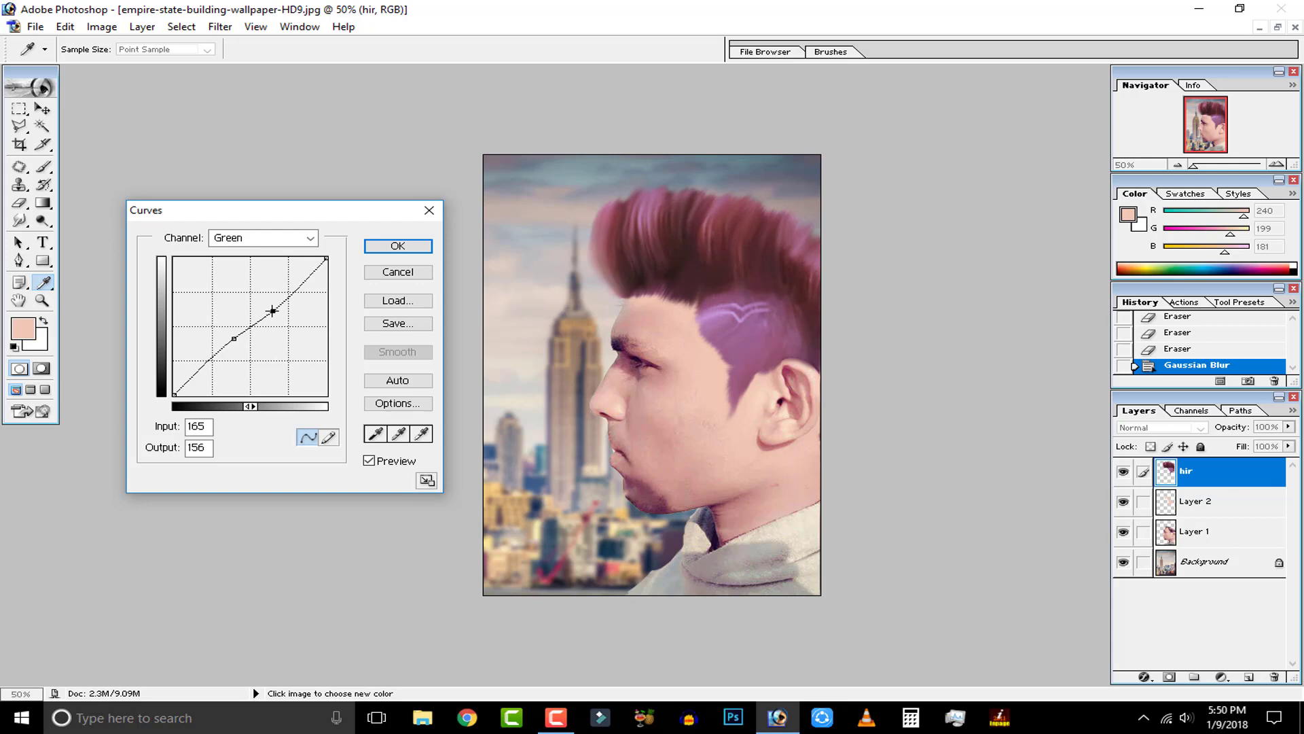
pyautogui.click(397, 245)
pyautogui.press('e')
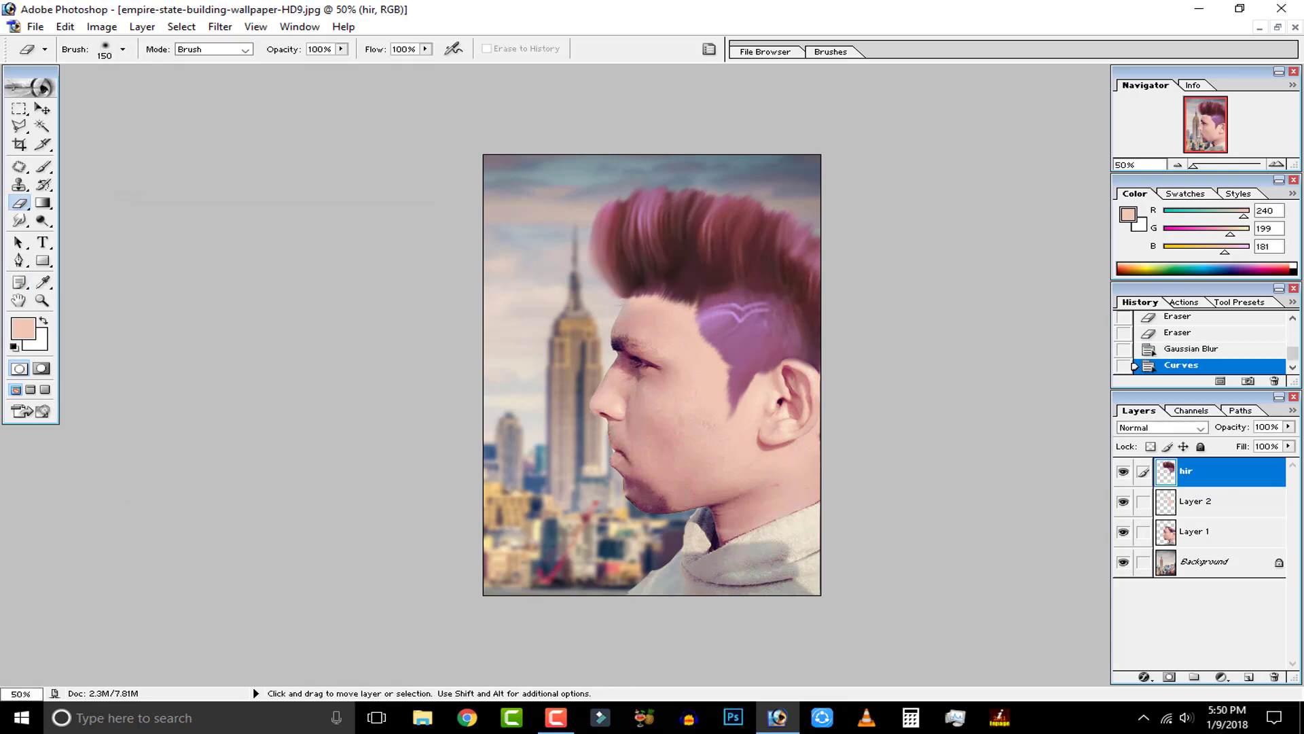
# Apply a second Curves adjustment to the hir layer, with RGB points mapping 164 to 192 and 70 to 68.
pyautogui.click(101, 28)
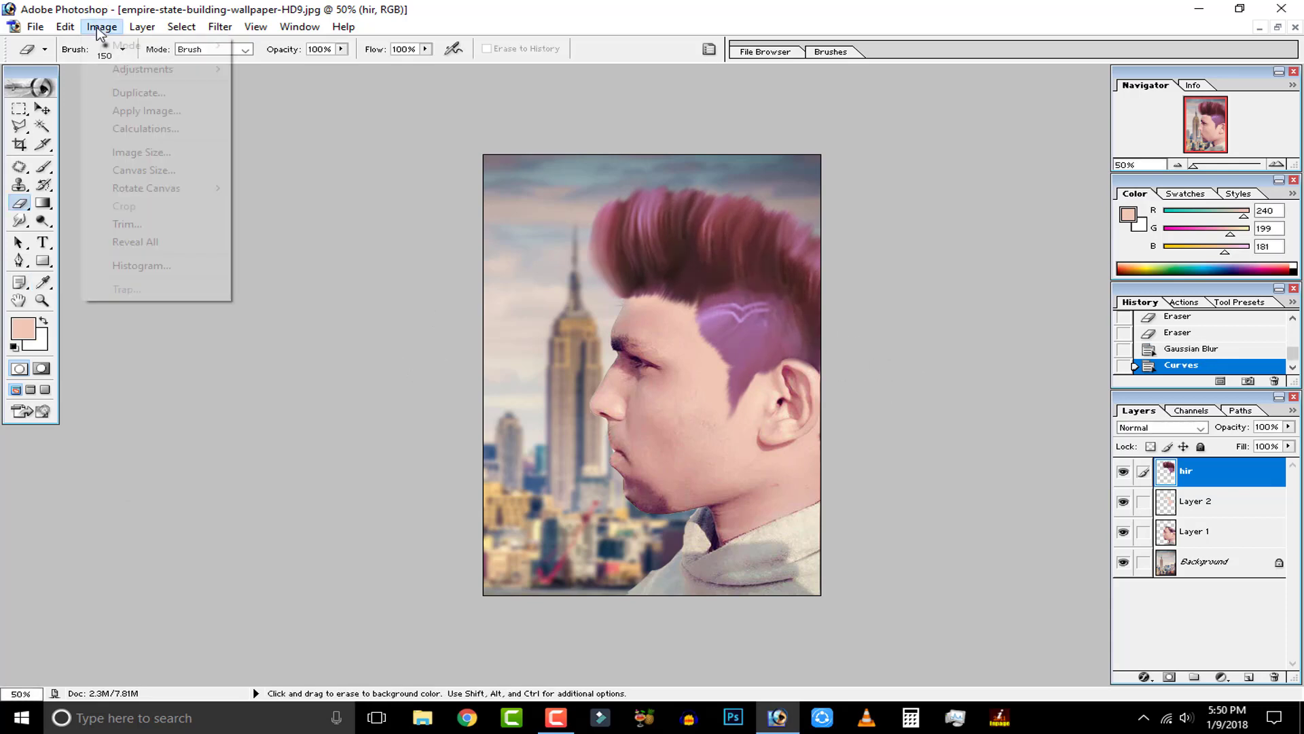
pyautogui.click(332, 136)
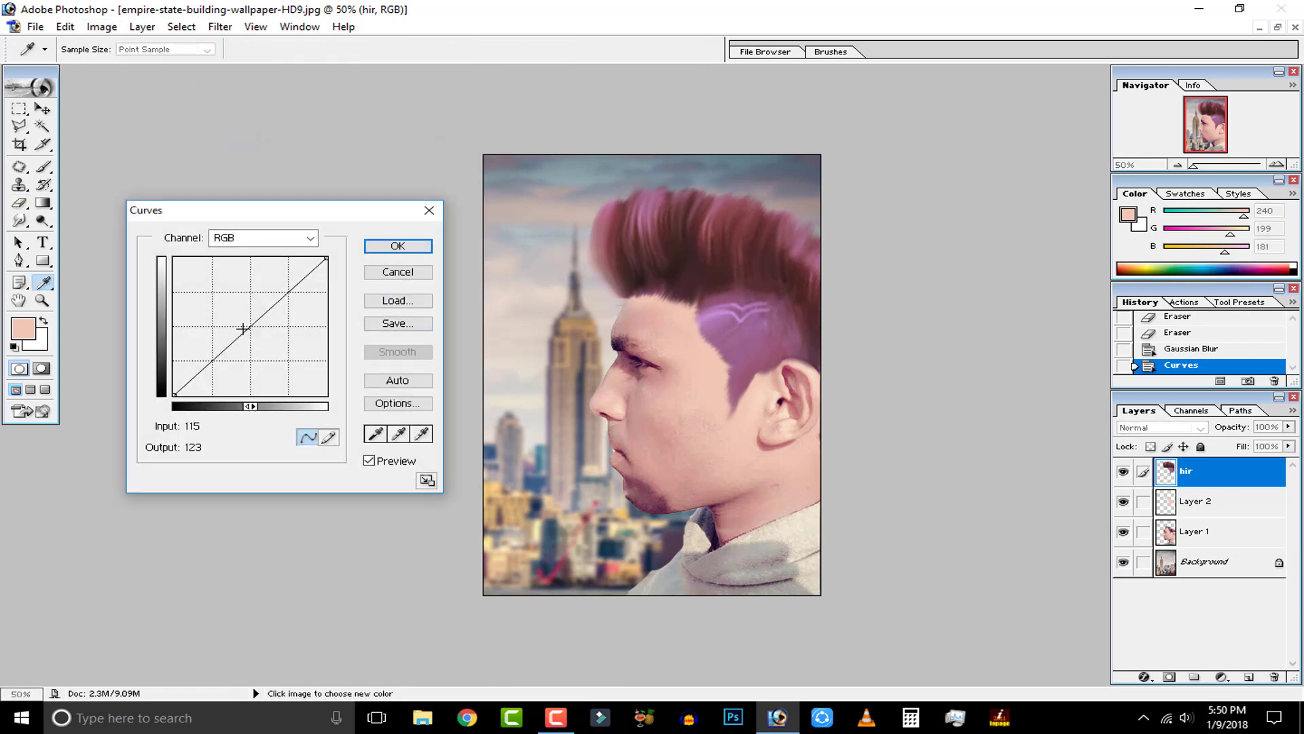
pyautogui.moveTo(243, 328); pyautogui.dragTo(272, 292)
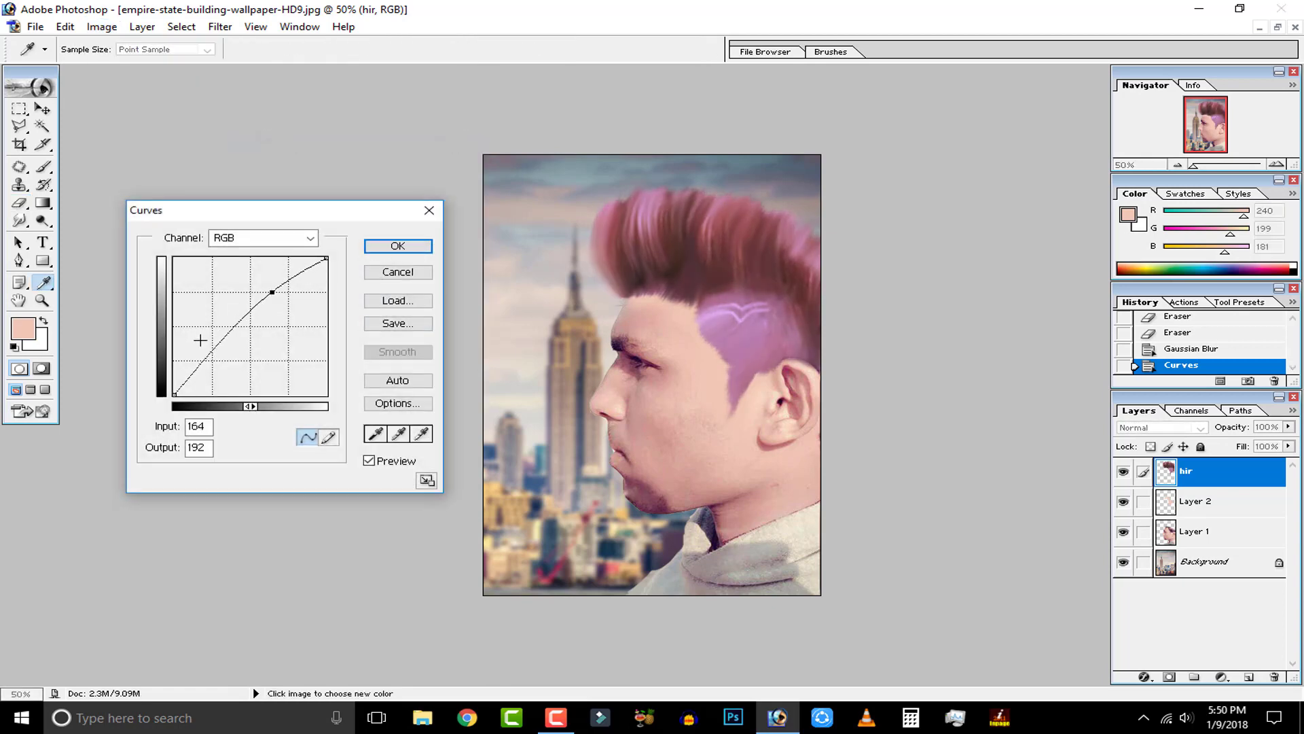
pyautogui.moveTo(213, 353); pyautogui.dragTo(216, 358)
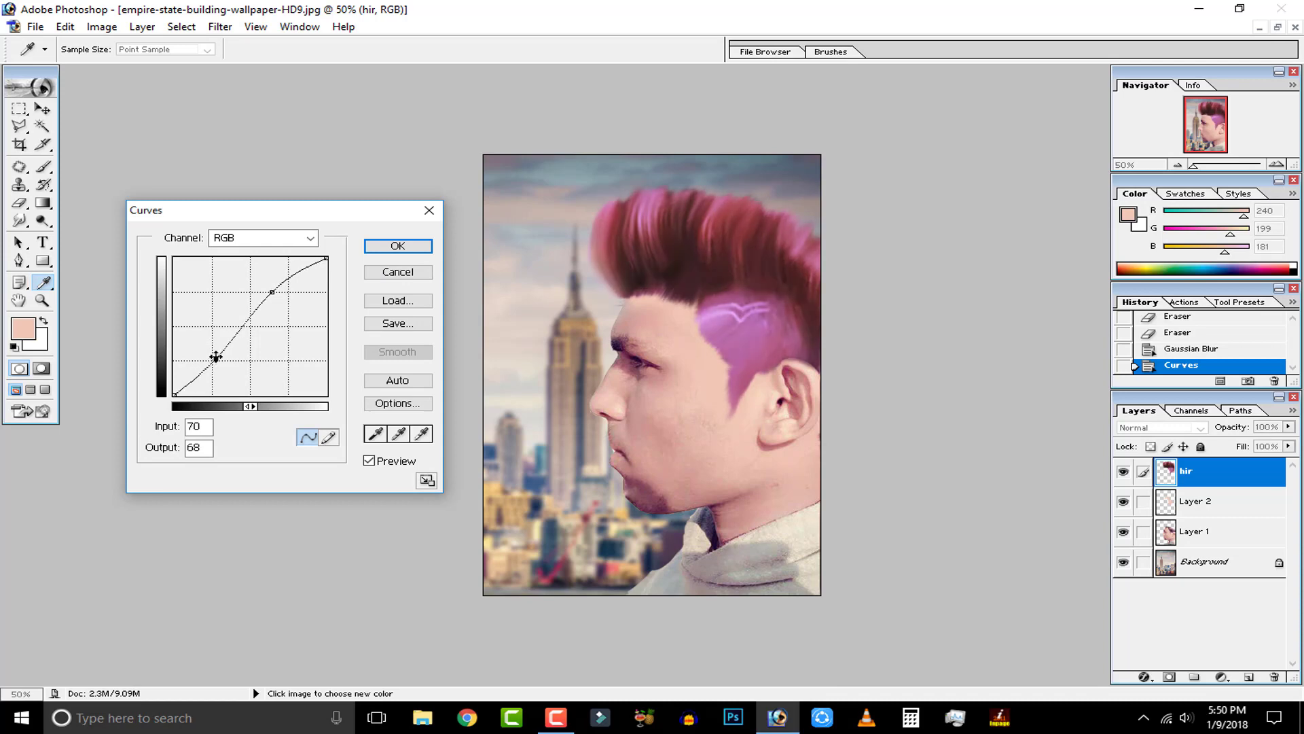
pyautogui.click(409, 251)
pyautogui.hotkey('ctrl', 'l')
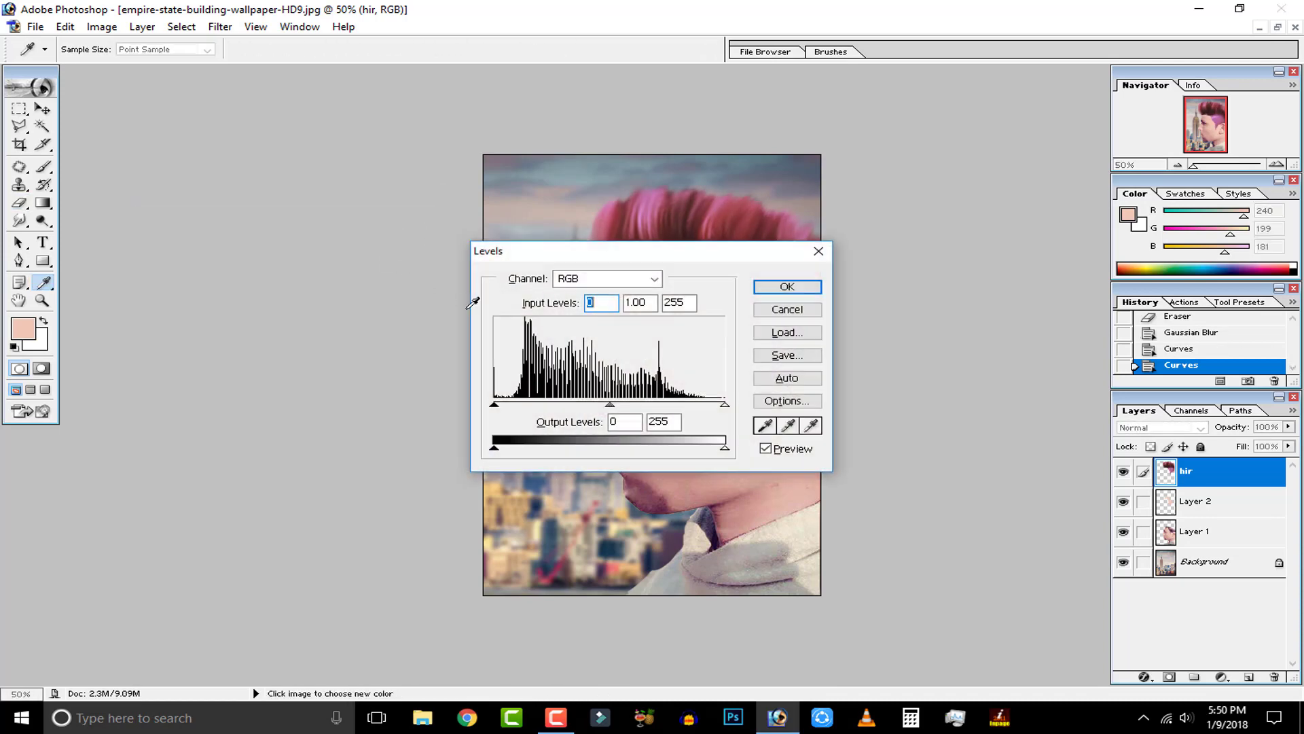
pyautogui.moveTo(581, 263); pyautogui.dragTo(214, 265)
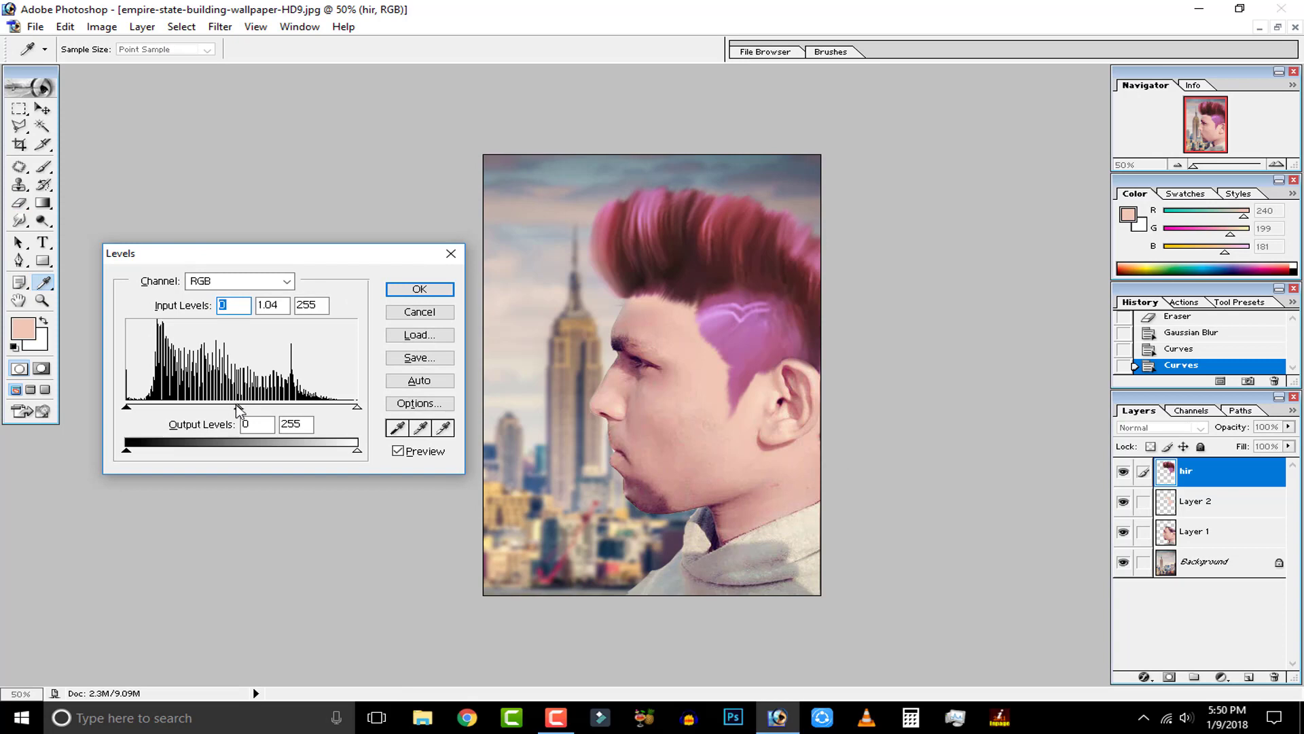
pyautogui.moveTo(238, 410); pyautogui.dragTo(224, 408)
pyautogui.moveTo(357, 407); pyautogui.dragTo(347, 407)
pyautogui.click(451, 312)
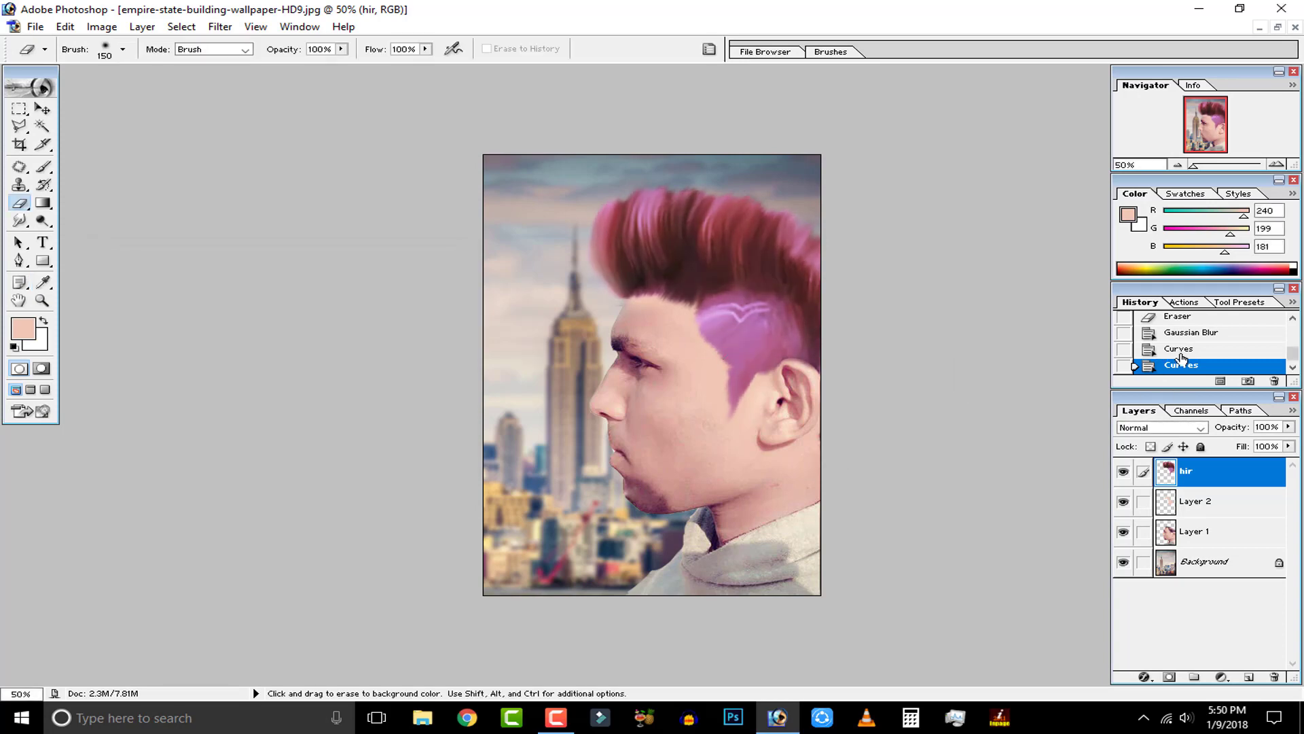
# Revert the image history to the Gaussian Blur state, undoing both Curves adjustments on the hair.
pyautogui.click(1188, 349)
pyautogui.click(1198, 335)
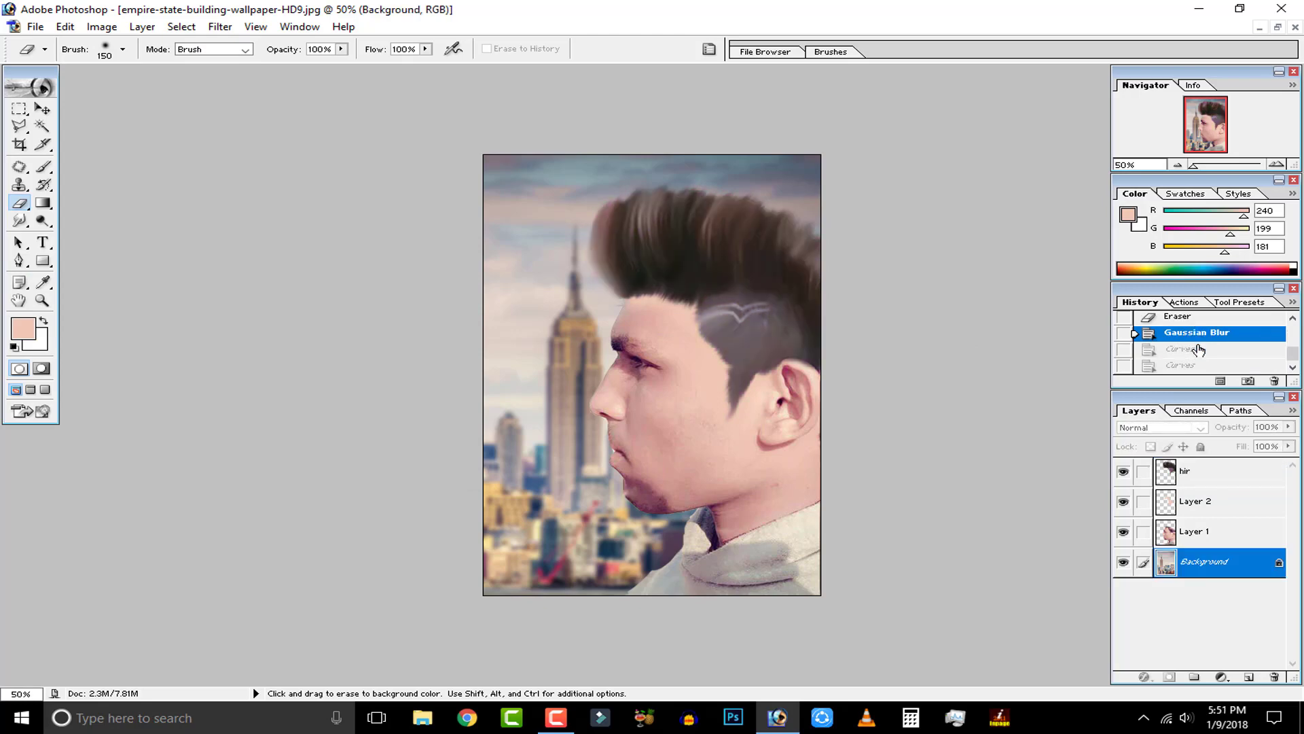
# Make the hir layer the active layer.
pyautogui.click(1201, 483)
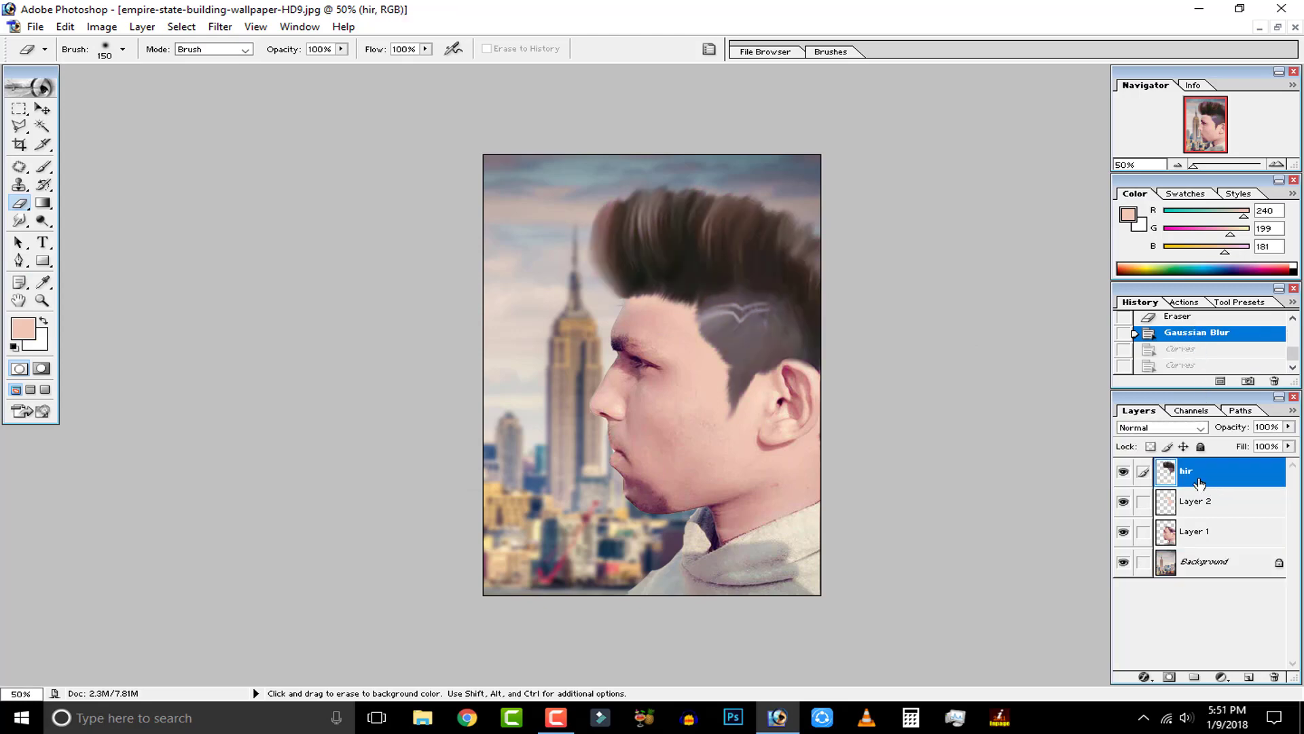
pyautogui.hotkey('ctrl', 'u')
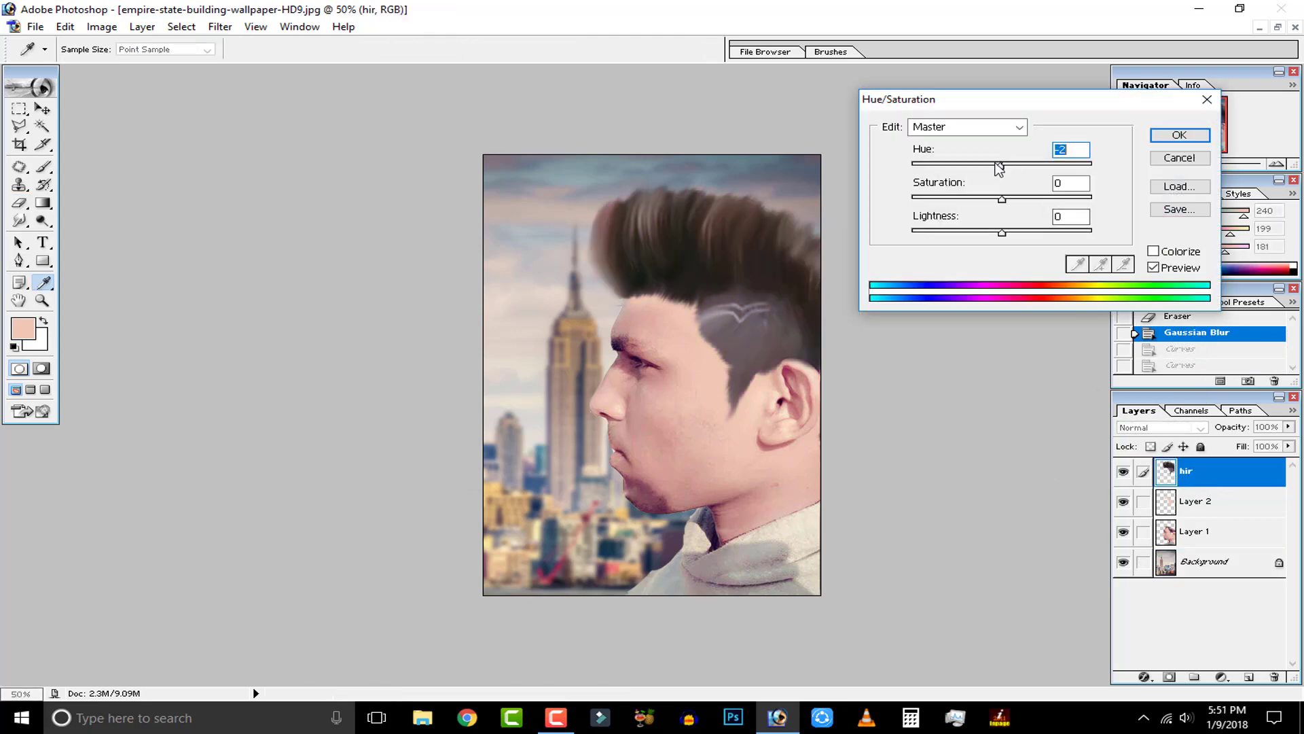
pyautogui.moveTo(1001, 164); pyautogui.dragTo(971, 167)
pyautogui.press('Return')
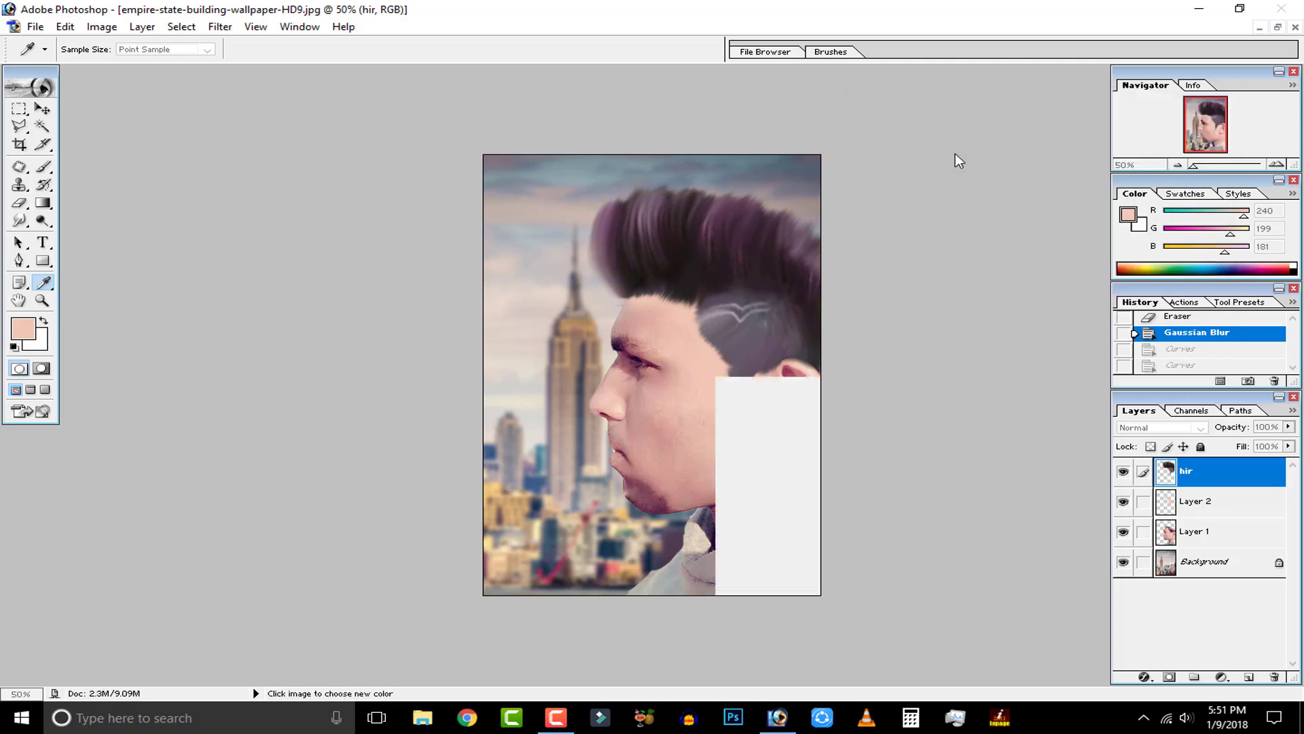
pyautogui.hotkey('ctrl', 'u')
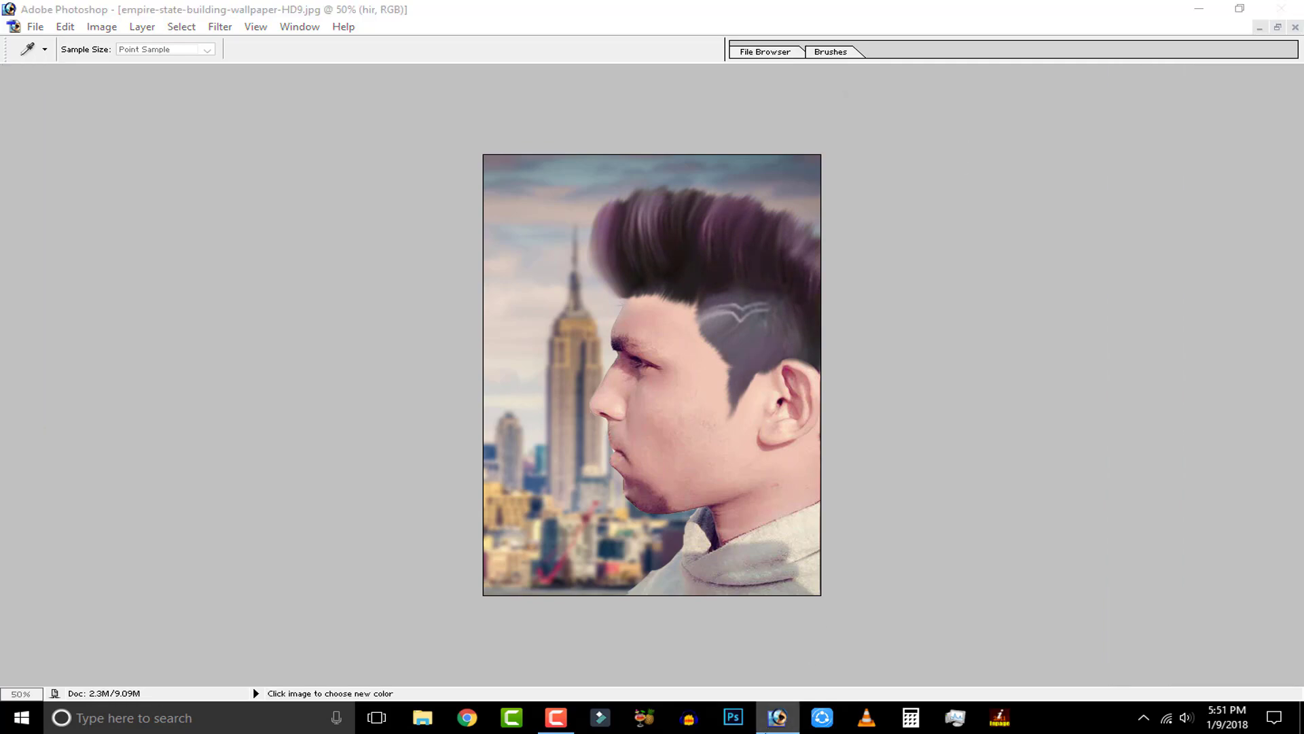
pyautogui.moveTo(958, 170); pyautogui.dragTo(953, 169)
pyautogui.click(1035, 198)
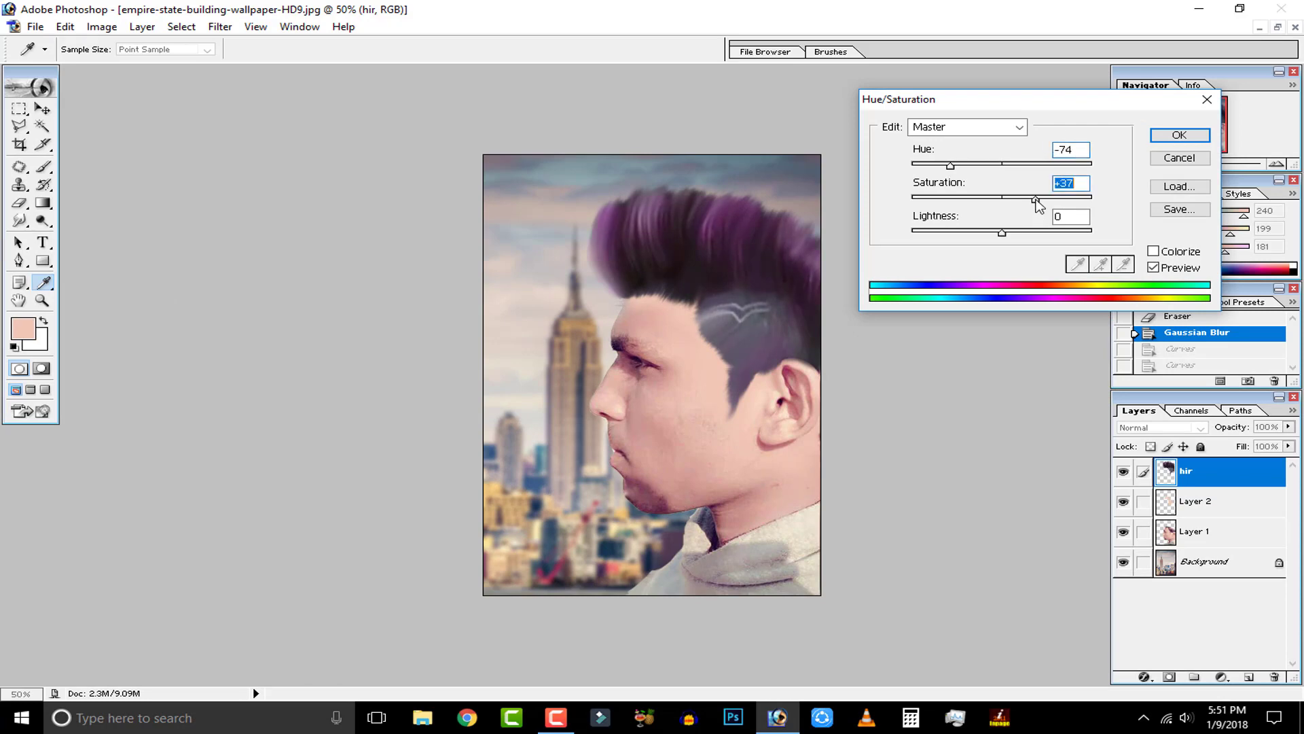
pyautogui.moveTo(1035, 198); pyautogui.dragTo(1011, 231)
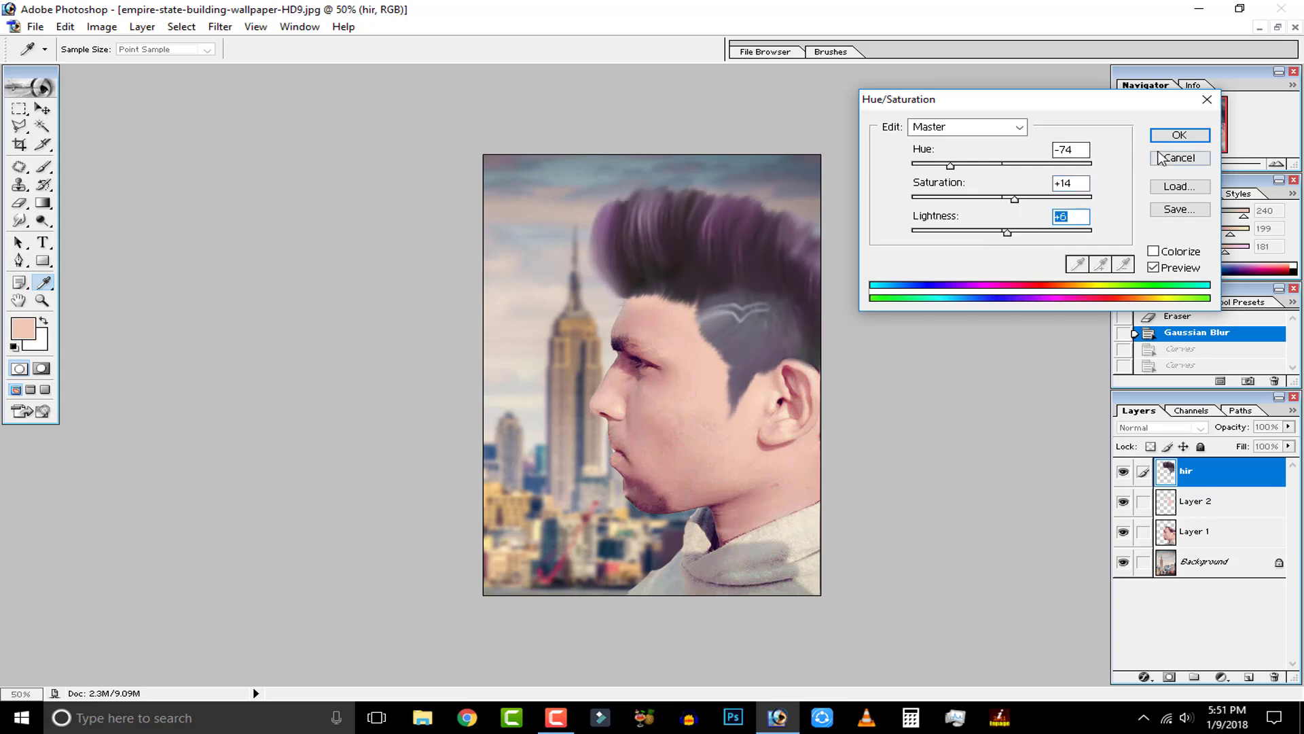
pyautogui.click(1179, 157)
pyautogui.press('e')
pyautogui.press('ctrl')
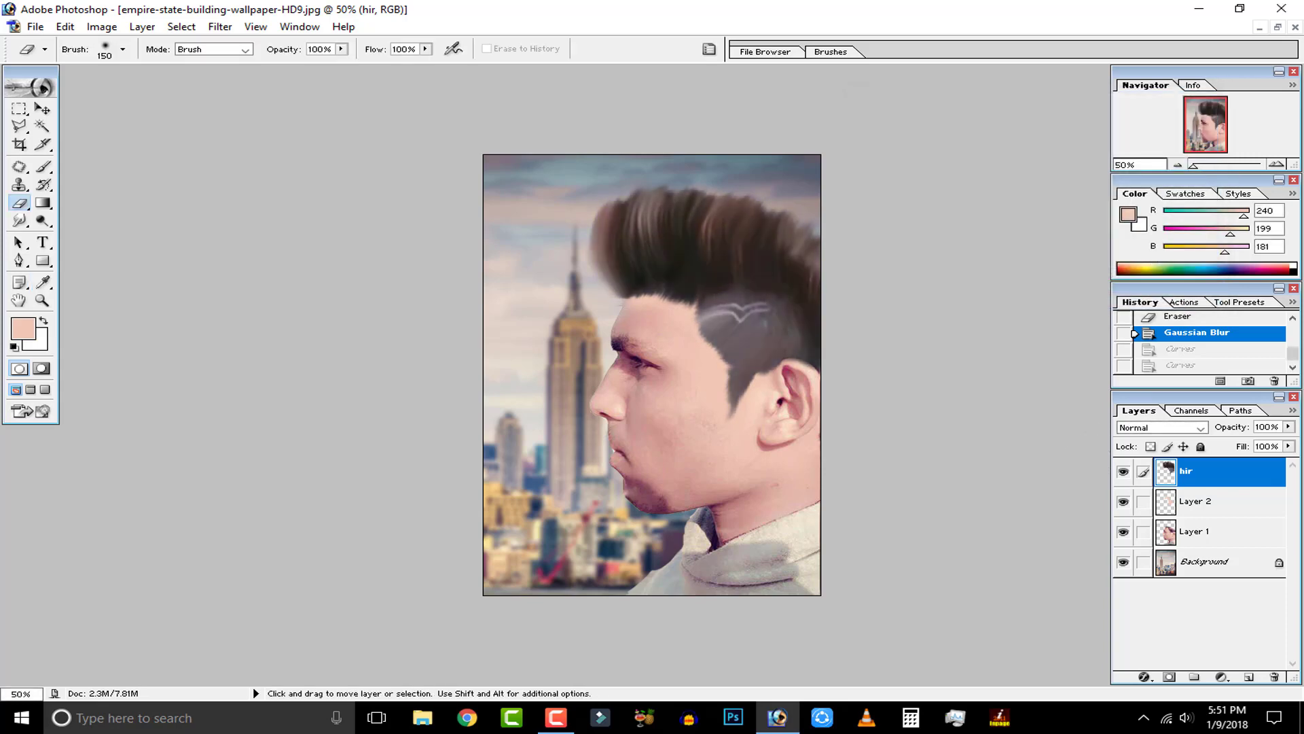
# Start a Curves adjustment on the hir layer and map the RGB midpoint from input 127 to output 141.
pyautogui.click(102, 27)
pyautogui.moveTo(163, 69)
pyautogui.click(319, 141)
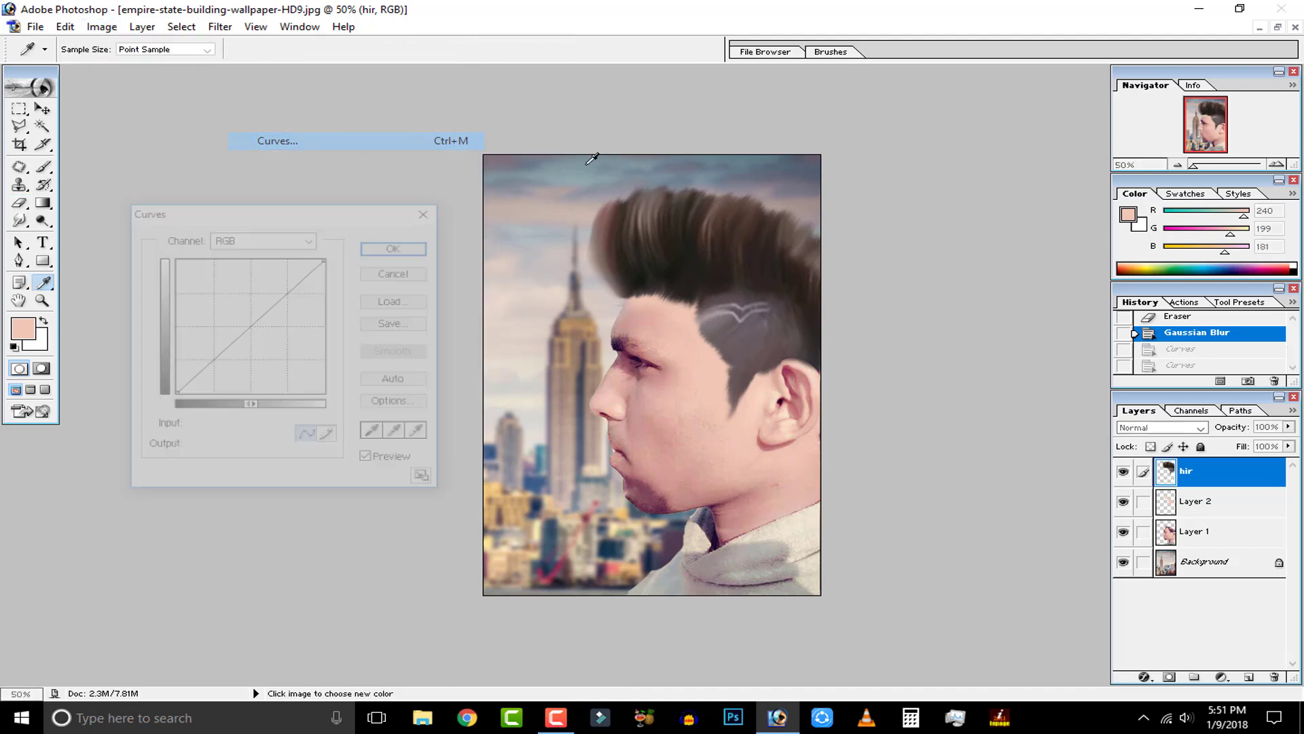
pyautogui.click(251, 318)
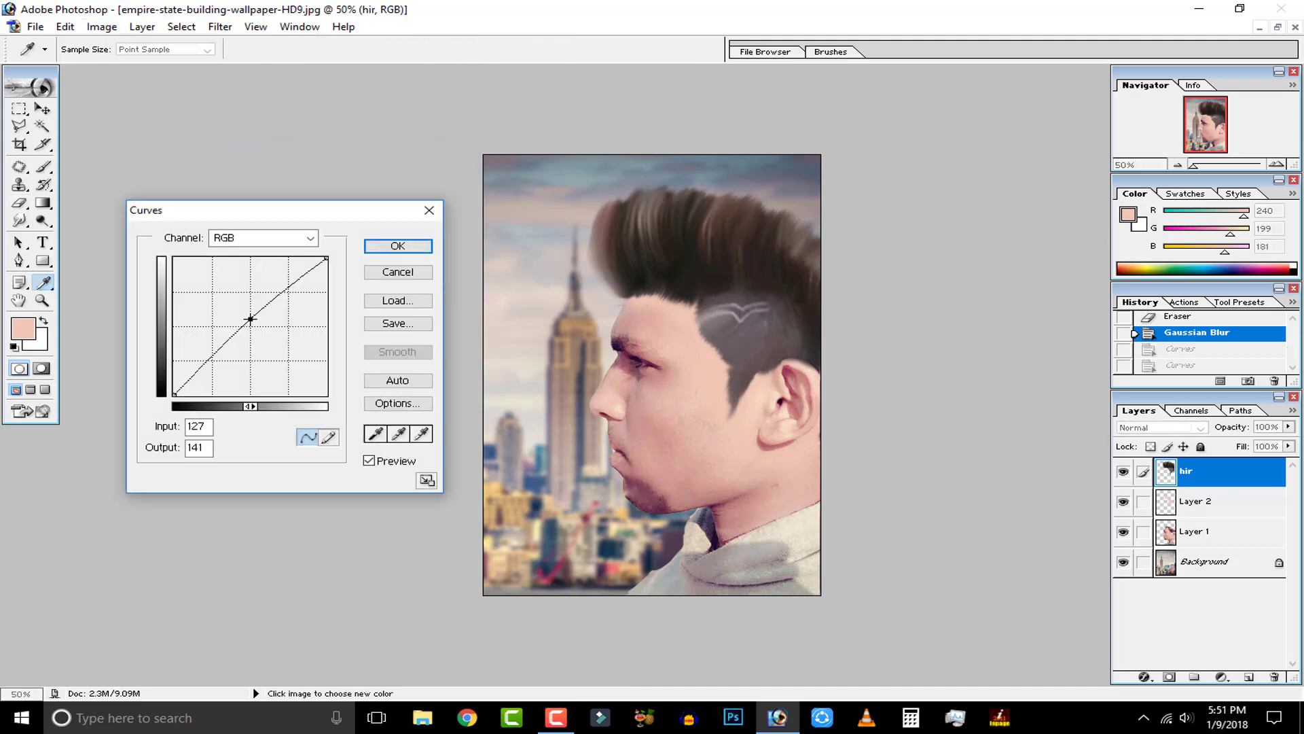
# Shape the Blue curve by raising an upper midtone point and mapping a lower point from input 63 to output 89.
pyautogui.click(262, 238)
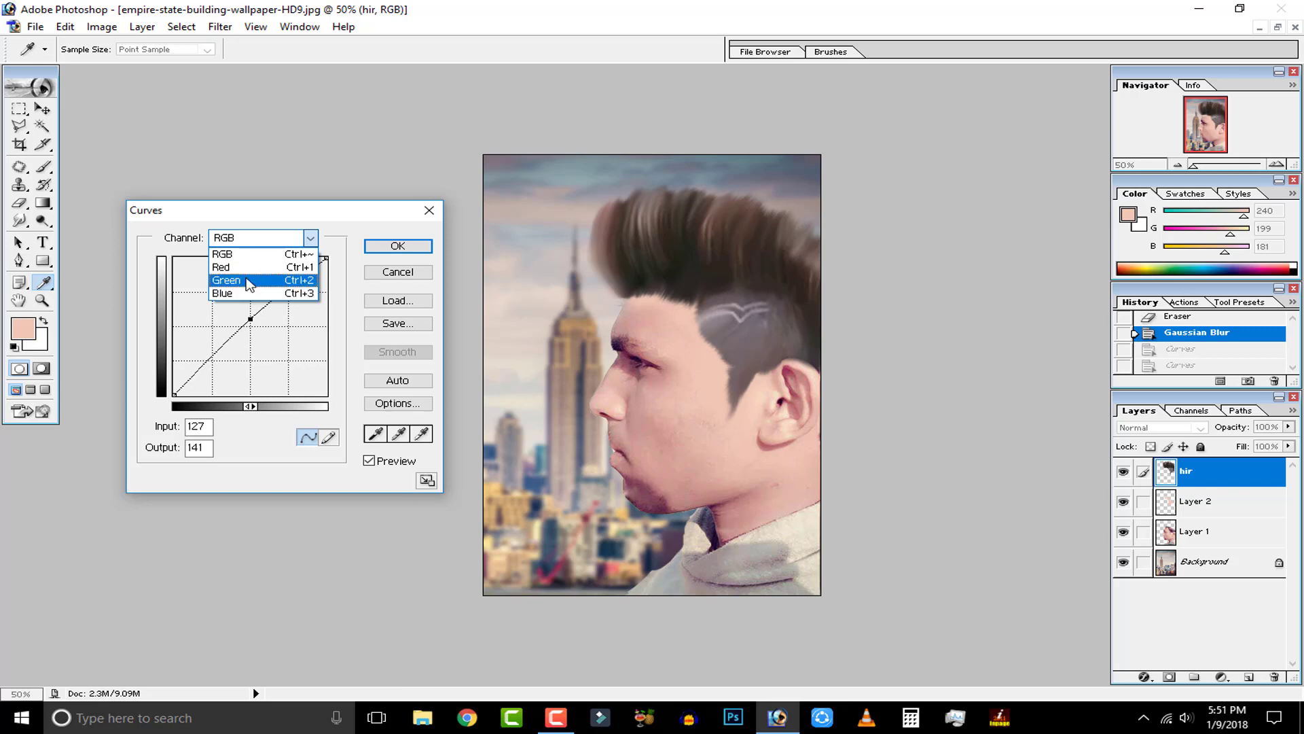
pyautogui.click(245, 292)
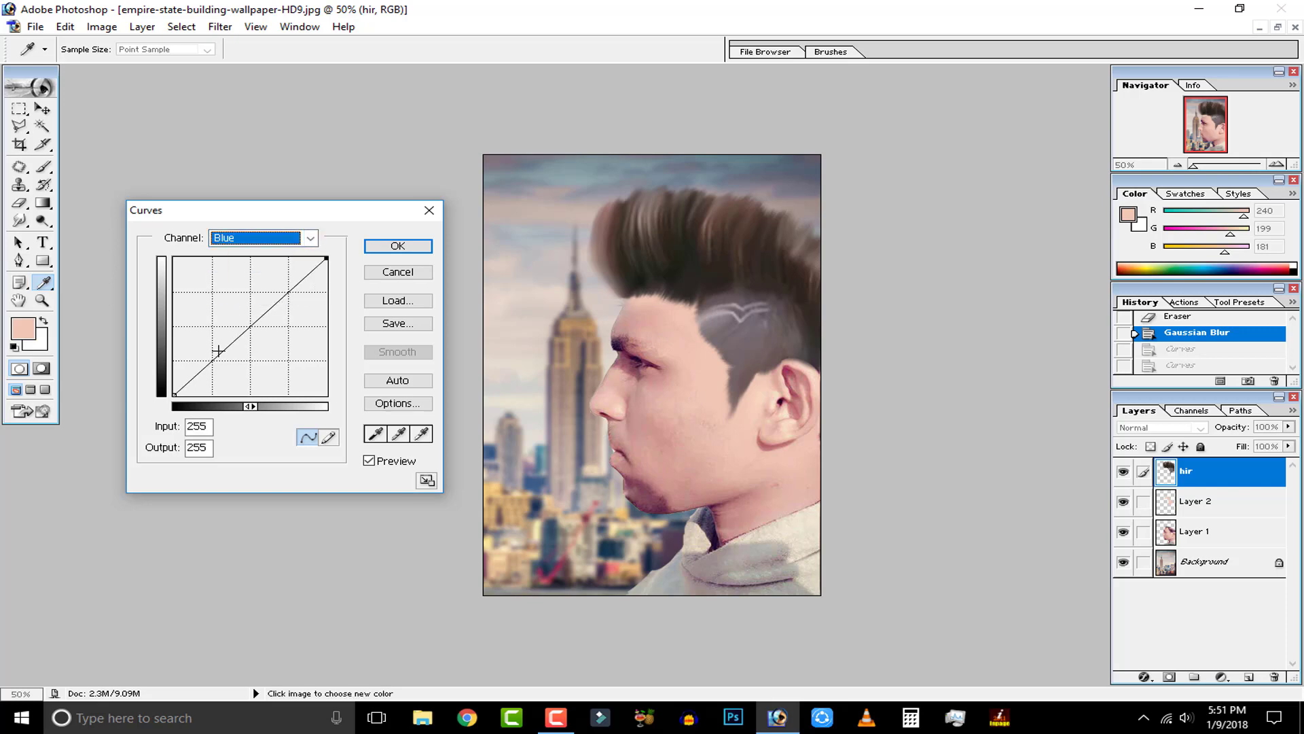
pyautogui.moveTo(222, 351); pyautogui.dragTo(224, 361)
pyautogui.moveTo(269, 313); pyautogui.dragTo(261, 307)
pyautogui.moveTo(224, 361); pyautogui.dragTo(212, 344)
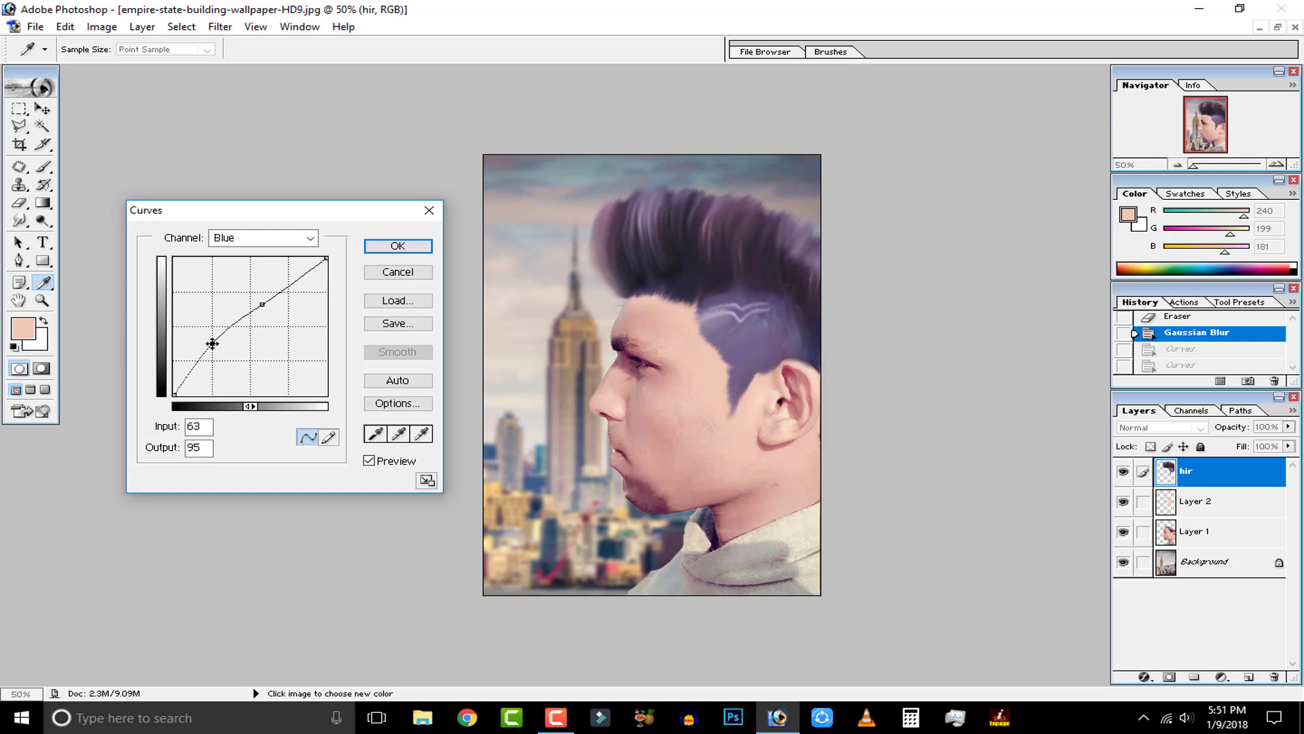
# Raise the Red curve's midtone point slightly above the diagonal and apply the Curves adjustment.
pyautogui.click(264, 238)
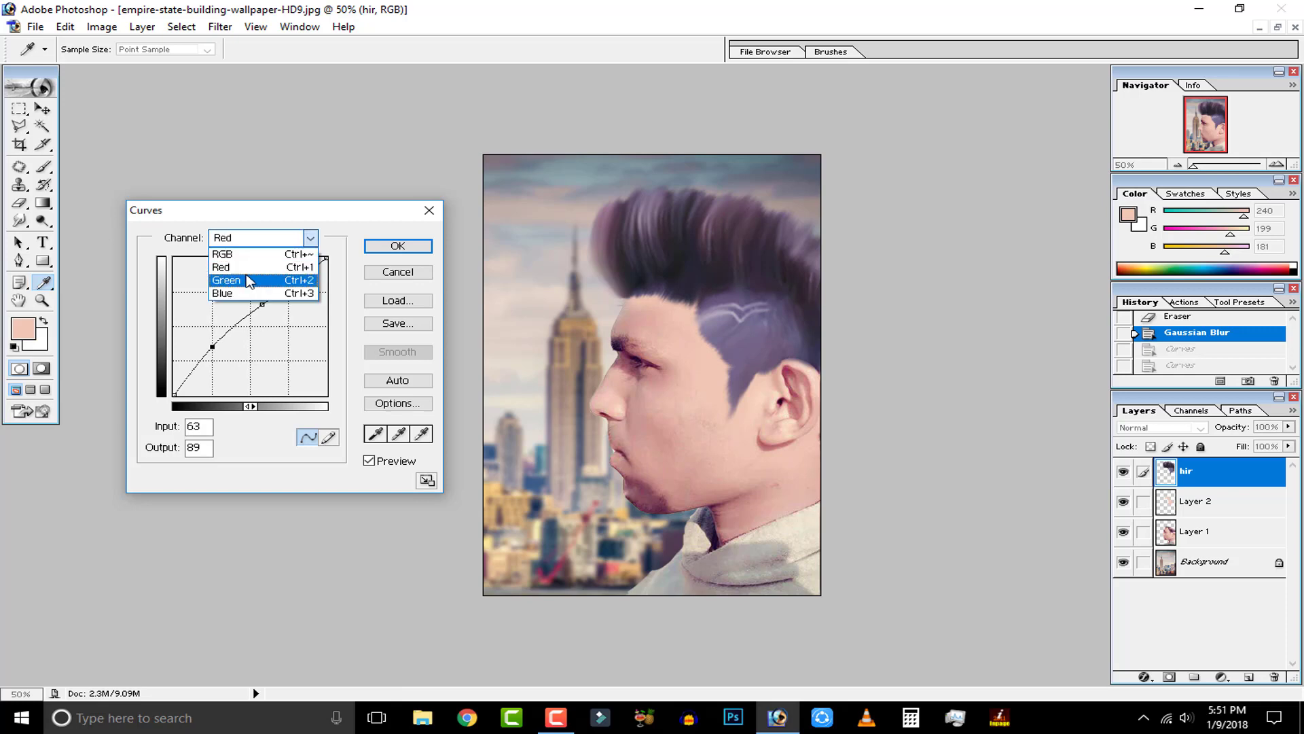
pyautogui.click(234, 265)
pyautogui.click(252, 330)
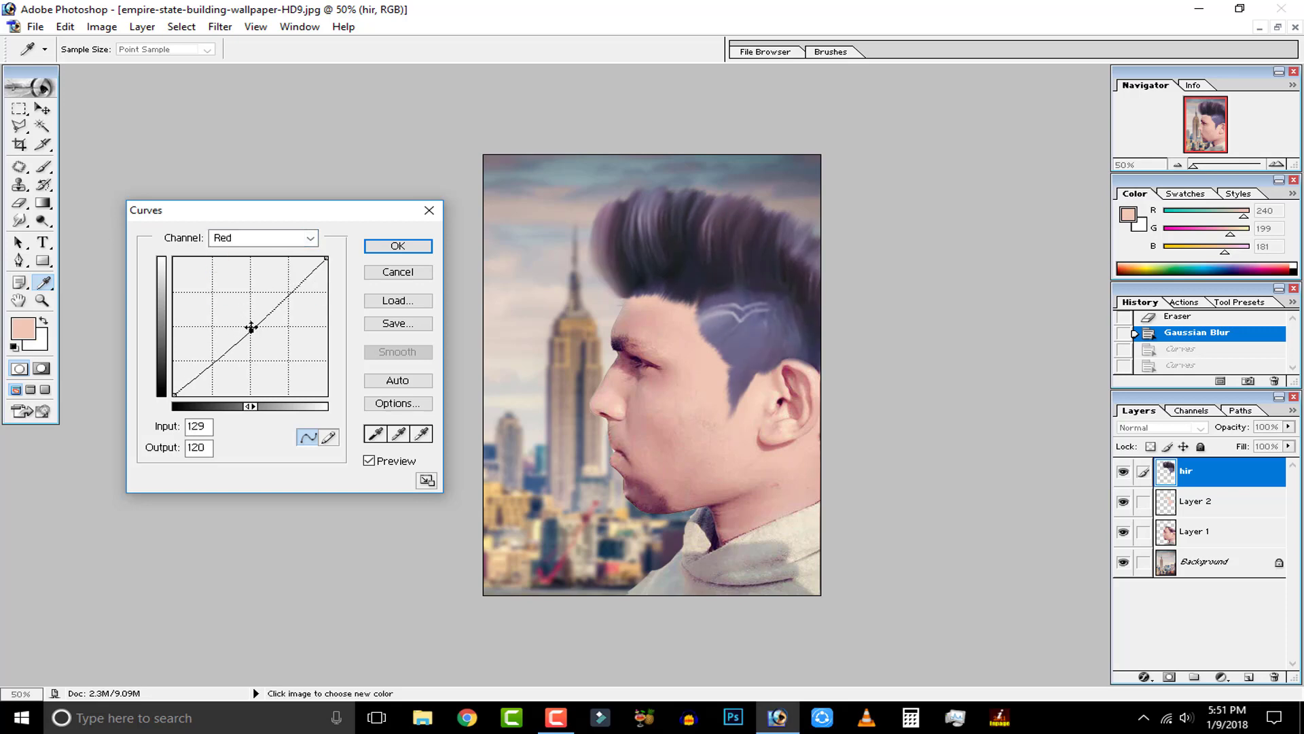
pyautogui.moveTo(251, 327); pyautogui.dragTo(246, 320)
pyautogui.click(398, 245)
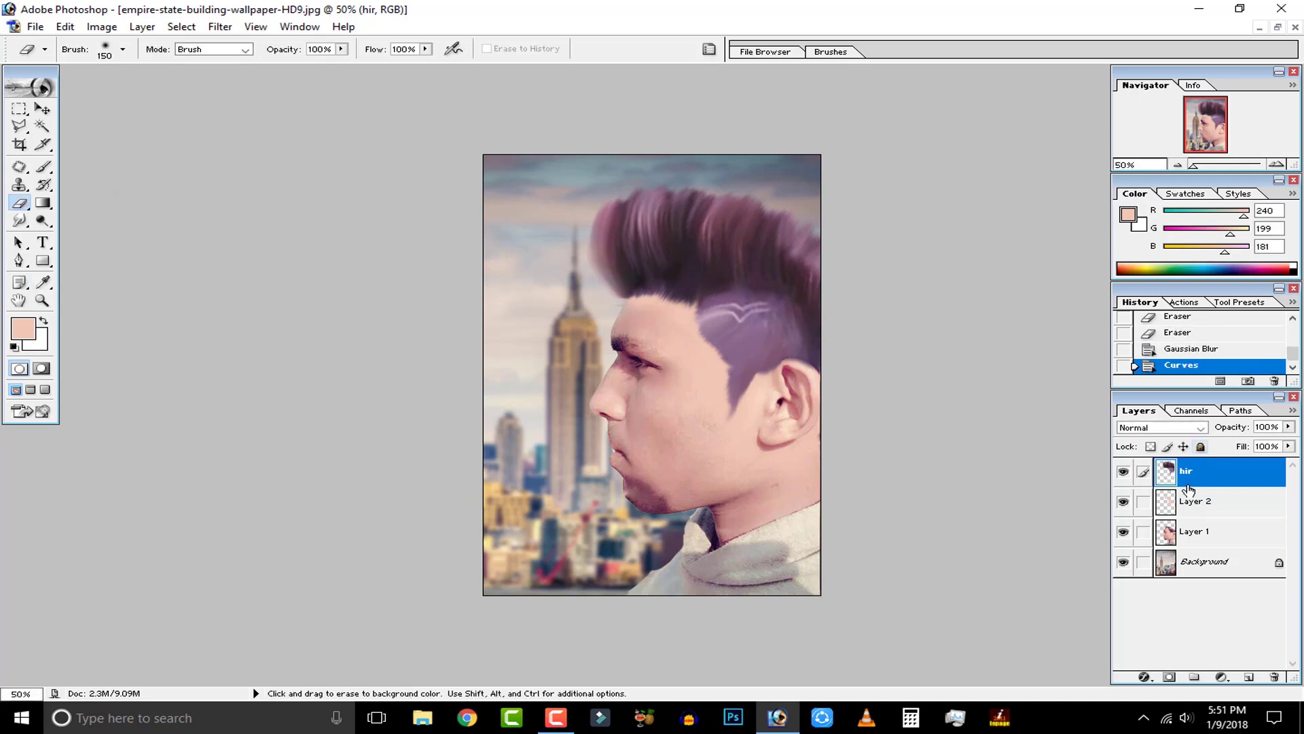
# Compare the portrait with and without the hir layer.
pyautogui.click(1123, 473)
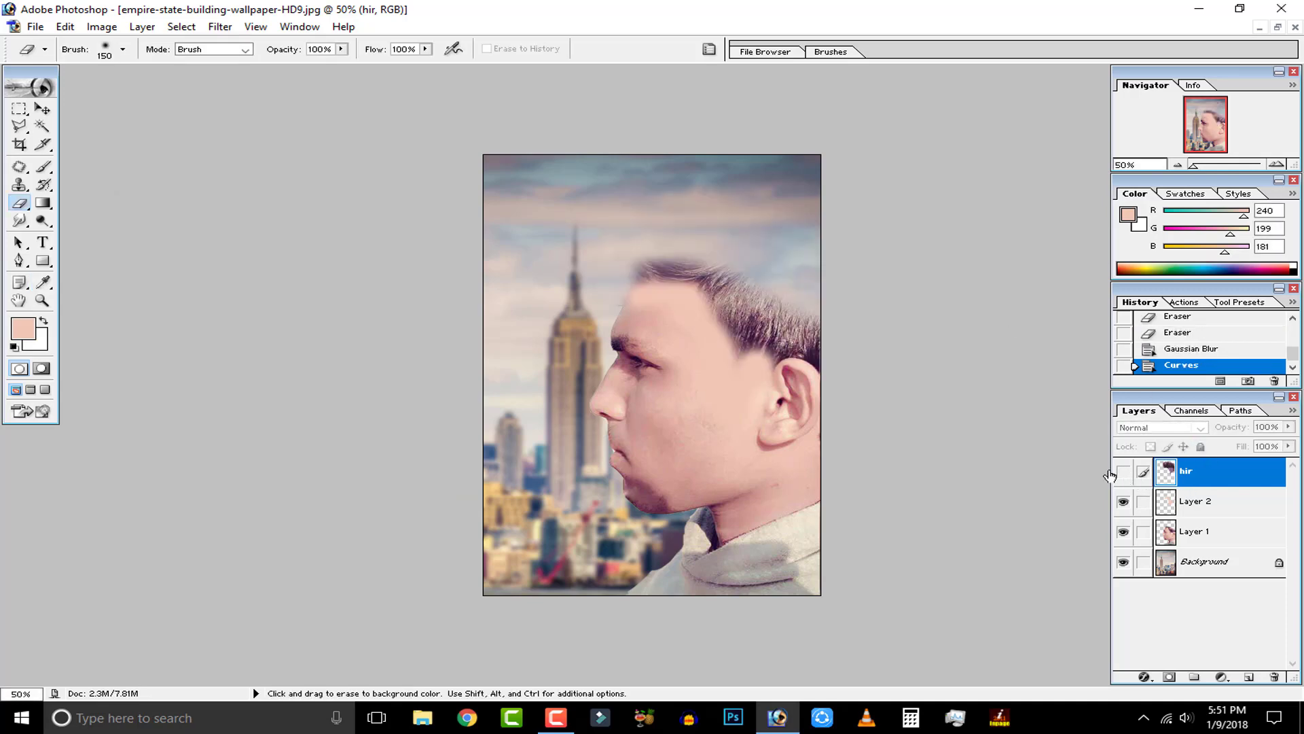
pyautogui.click(1120, 472)
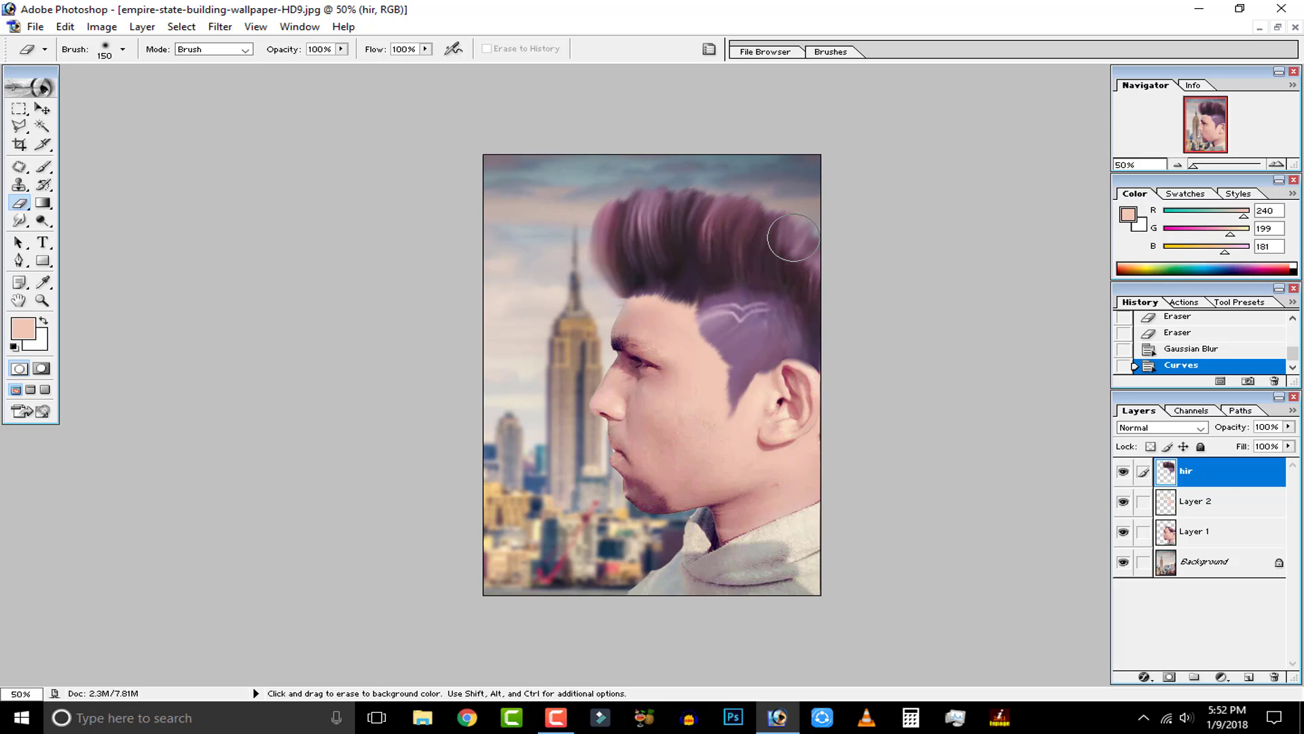
# Add a new layer above hir and fill it with the merged composite using Apply Image.
pyautogui.click(1250, 678)
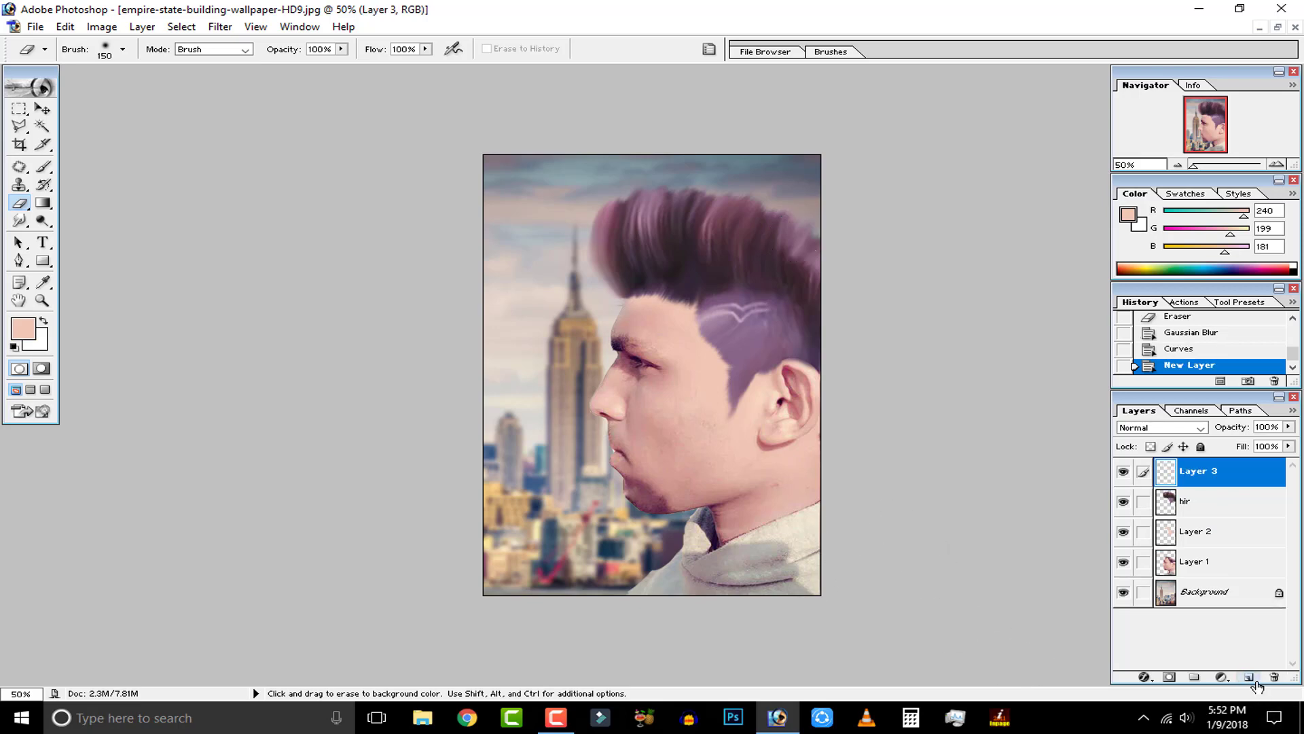
pyautogui.click(102, 26)
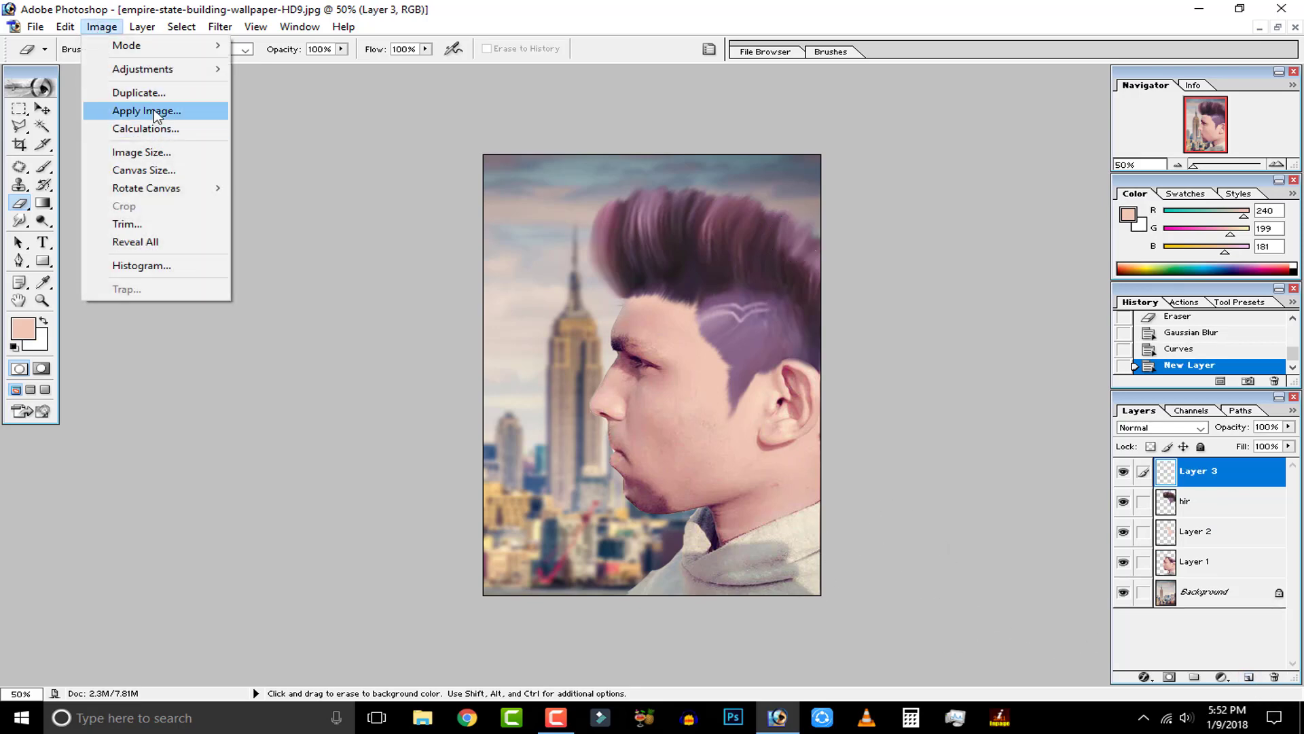
pyautogui.click(156, 116)
pyautogui.click(808, 278)
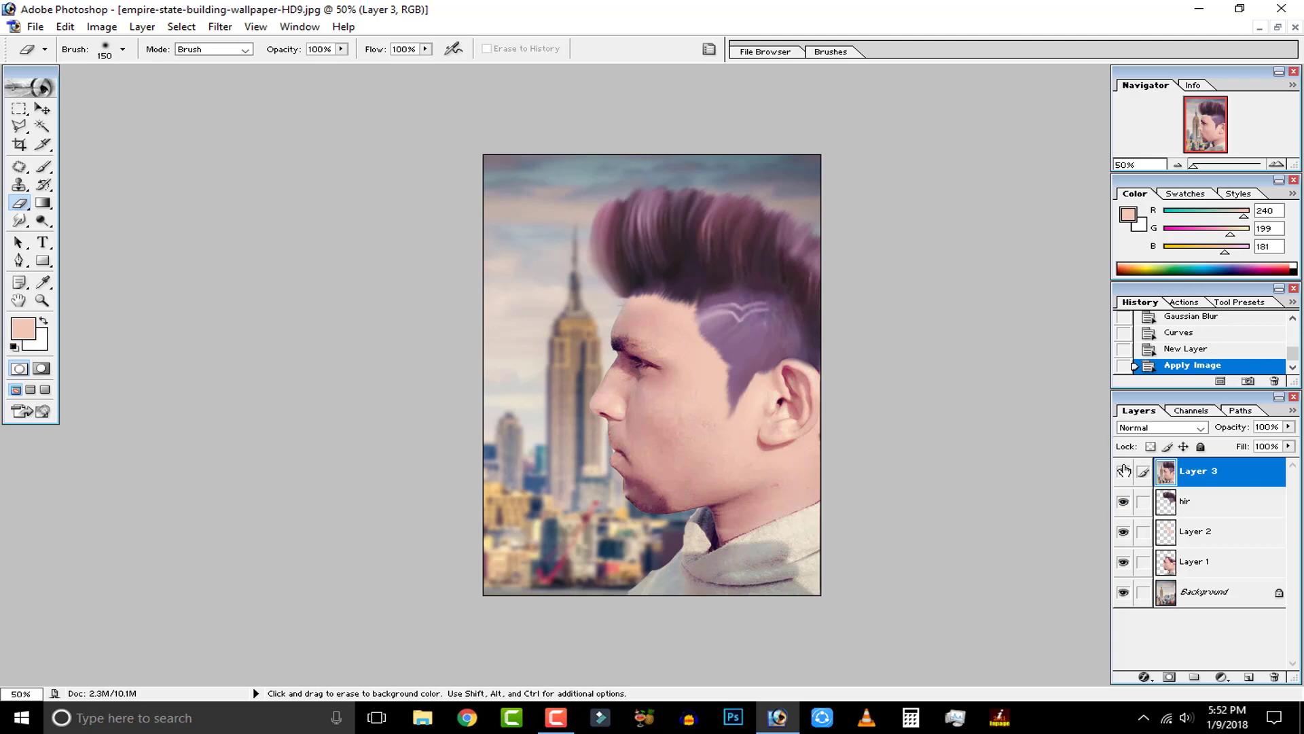
# Save the composite to the Desktop in JPEG format as empire-state-building-wallpaper-HD9 copy.jpg.
pyautogui.click(35, 27)
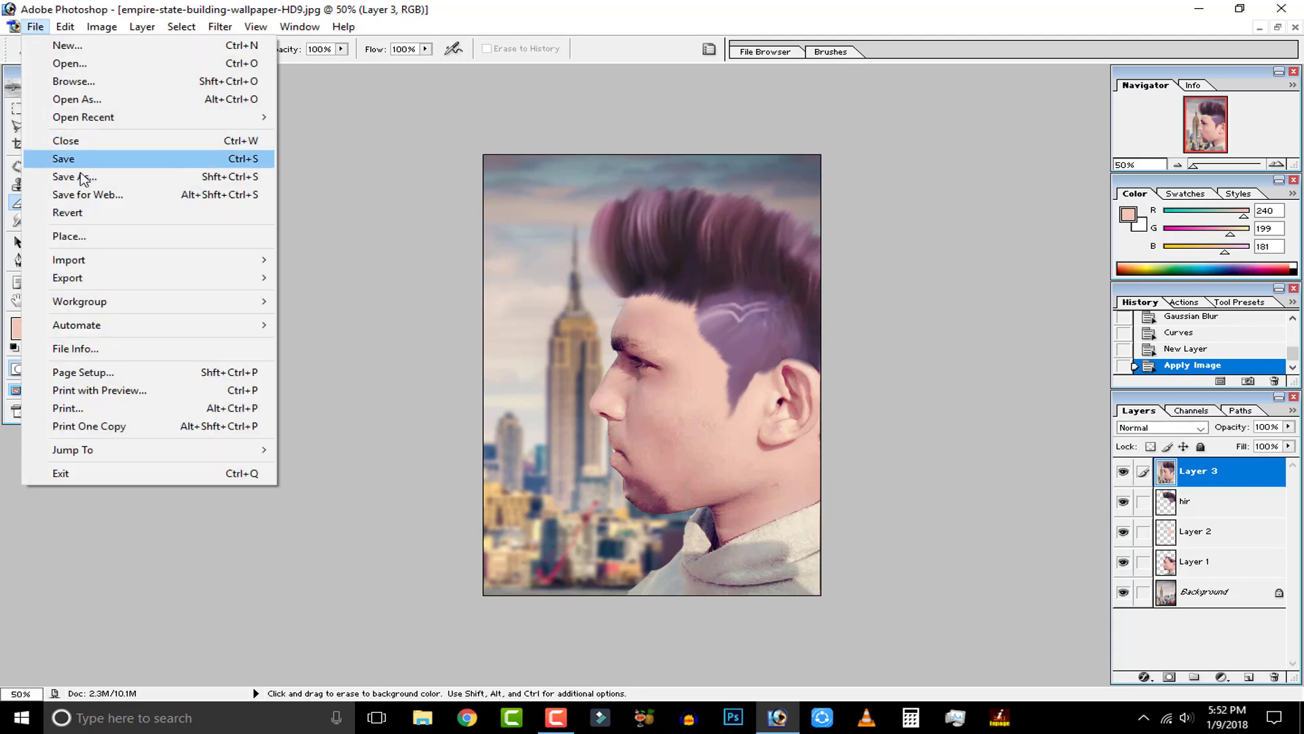
pyautogui.click(83, 177)
pyautogui.click(324, 496)
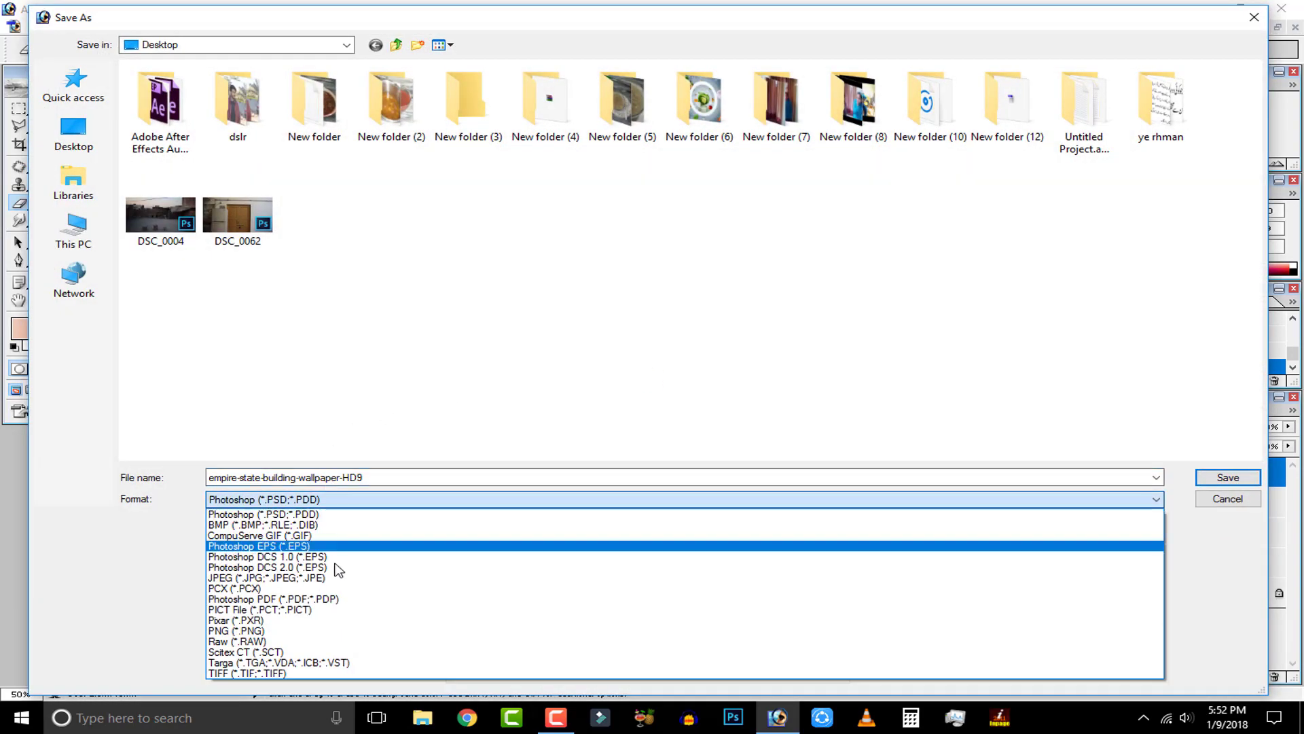
pyautogui.click(339, 577)
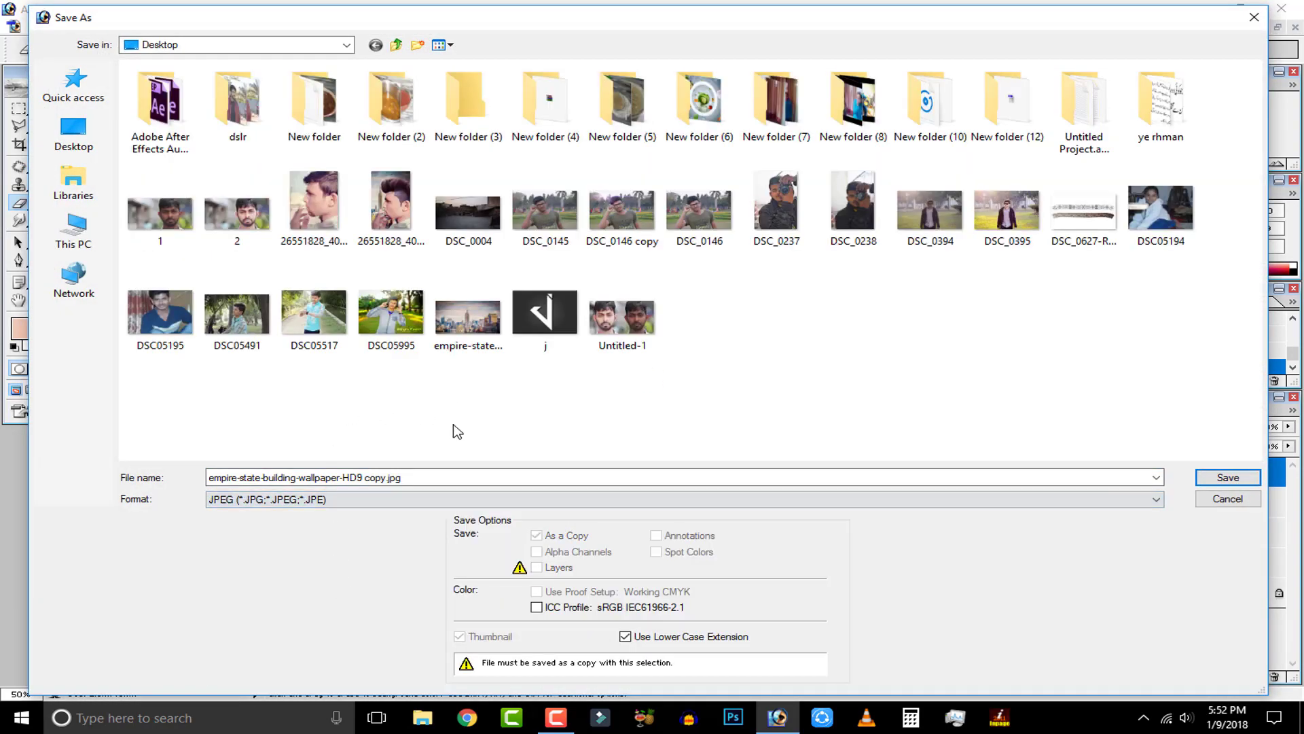
pyautogui.click(1227, 483)
pyautogui.click(774, 249)
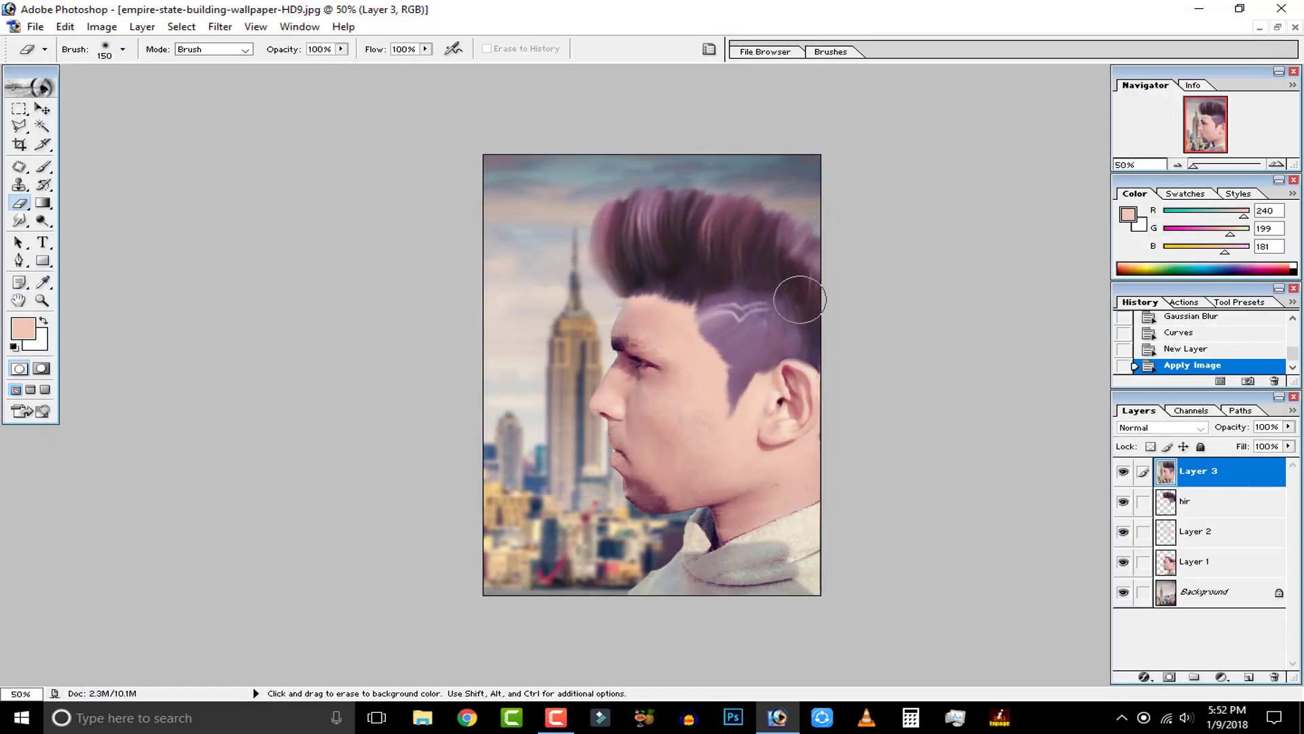
# Refresh the desktop to check for the saved copy, and return to Photoshop.
pyautogui.click(1199, 8)
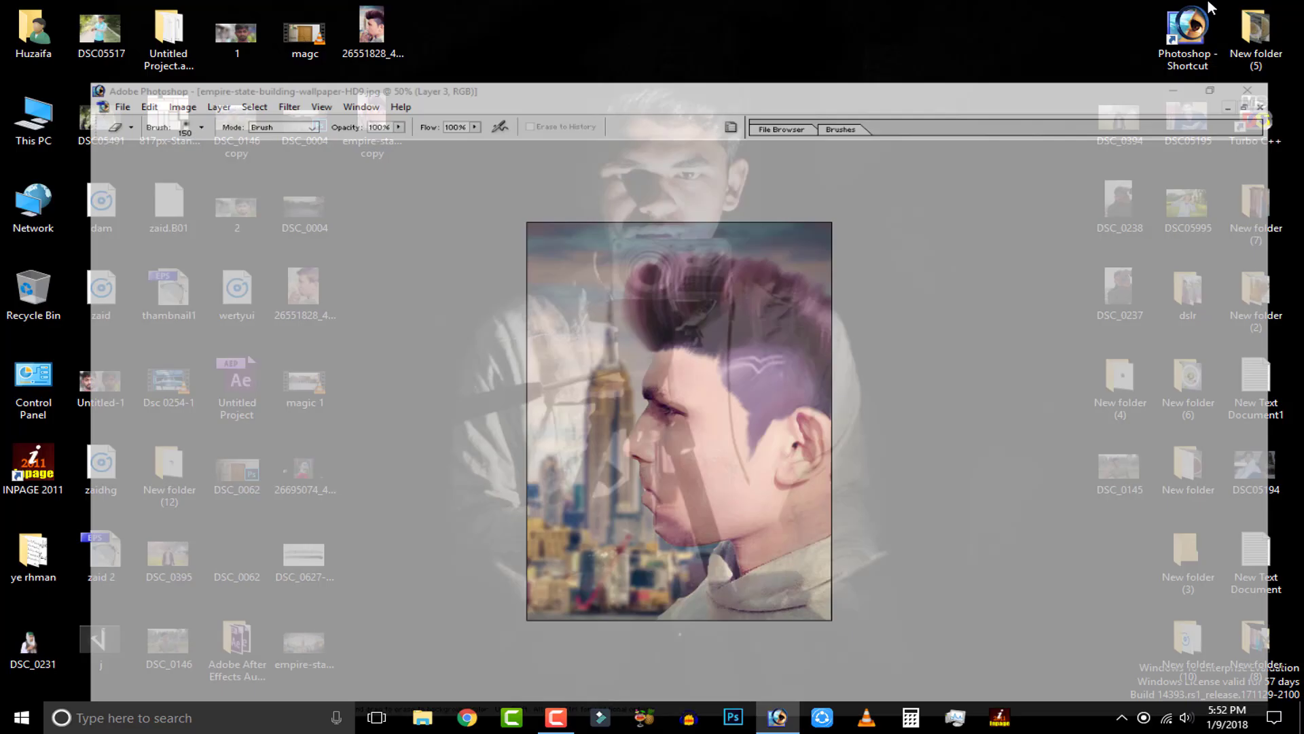
pyautogui.rightClick(520, 59)
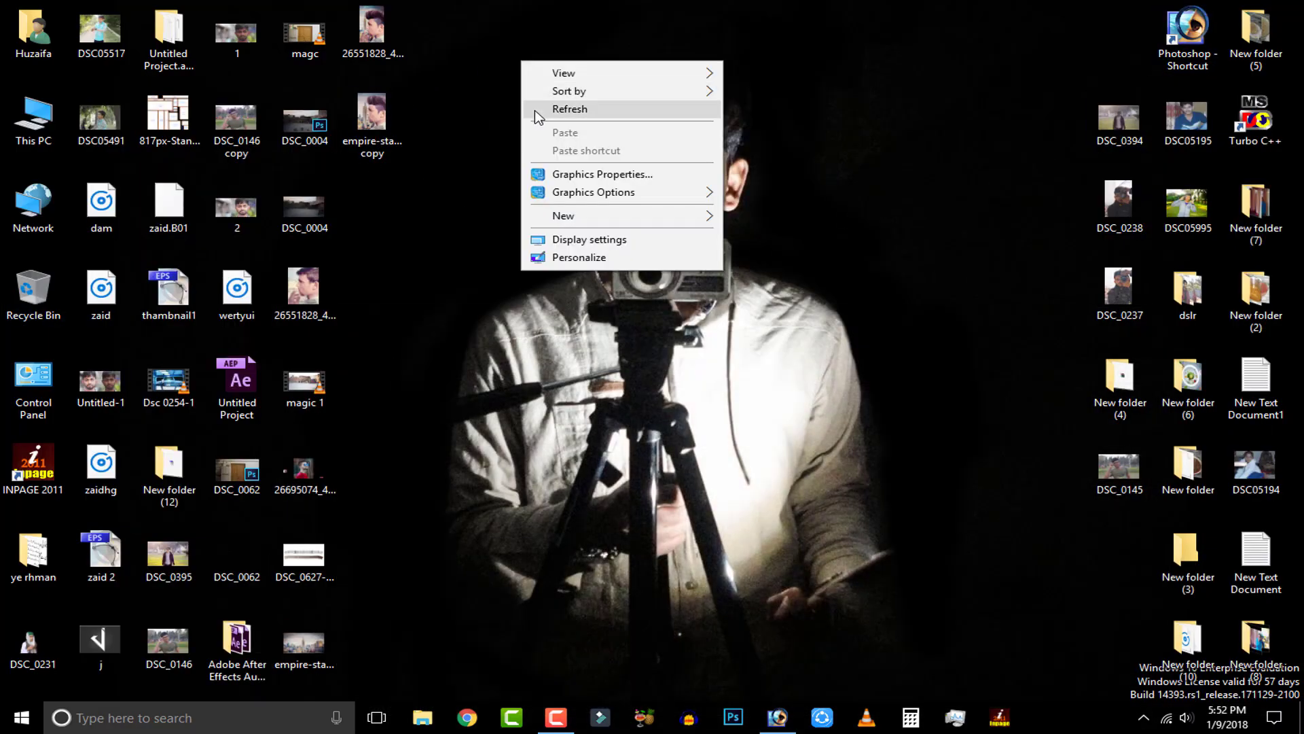
pyautogui.click(547, 107)
pyautogui.click(778, 718)
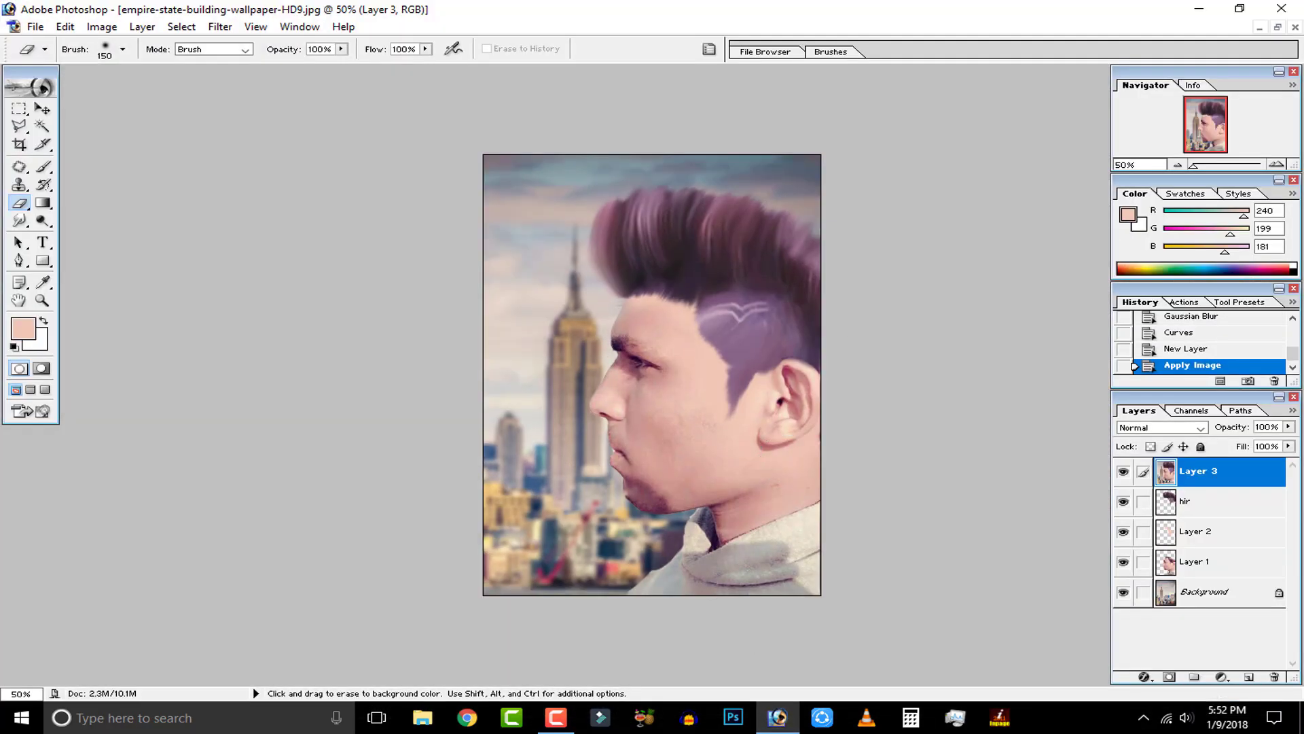
# Switch the documents to floating windows and clear the hair selection in the hairstyle source photo.
pyautogui.click(1281, 31)
pyautogui.click(129, 169)
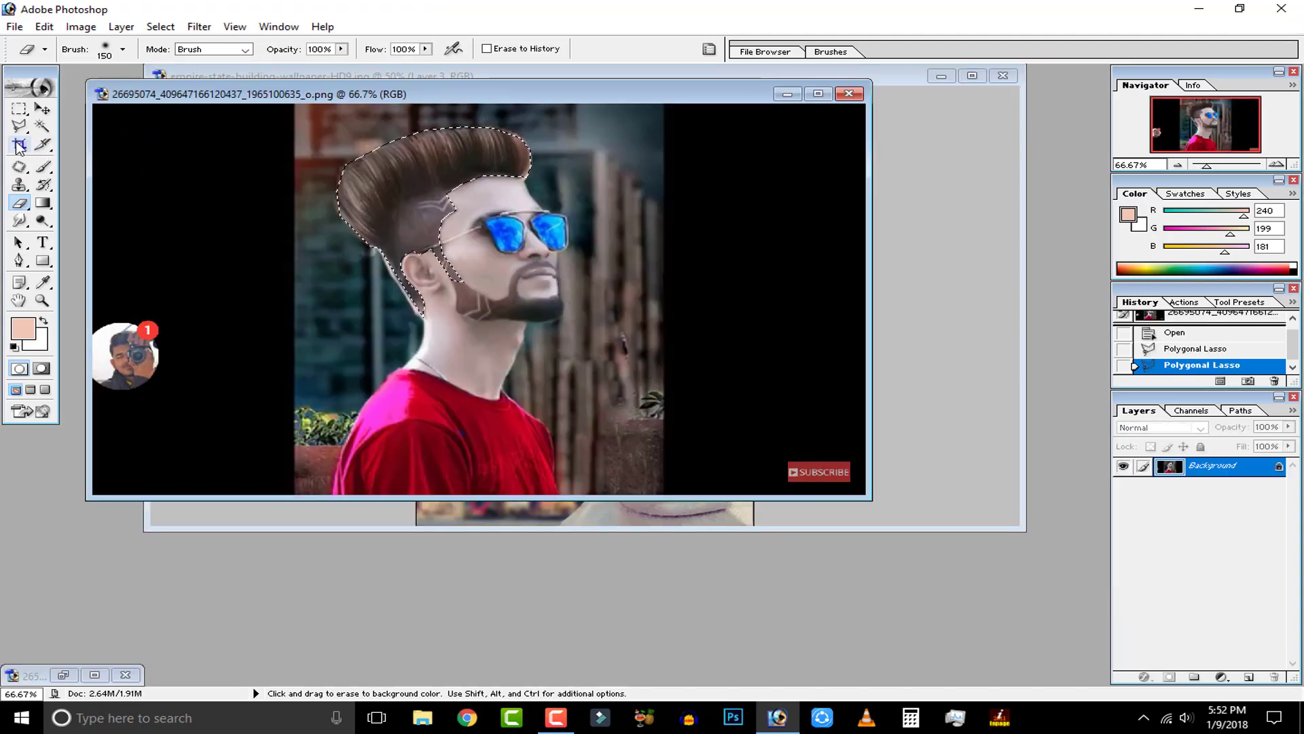
pyautogui.hotkey('ctrl', 'd')
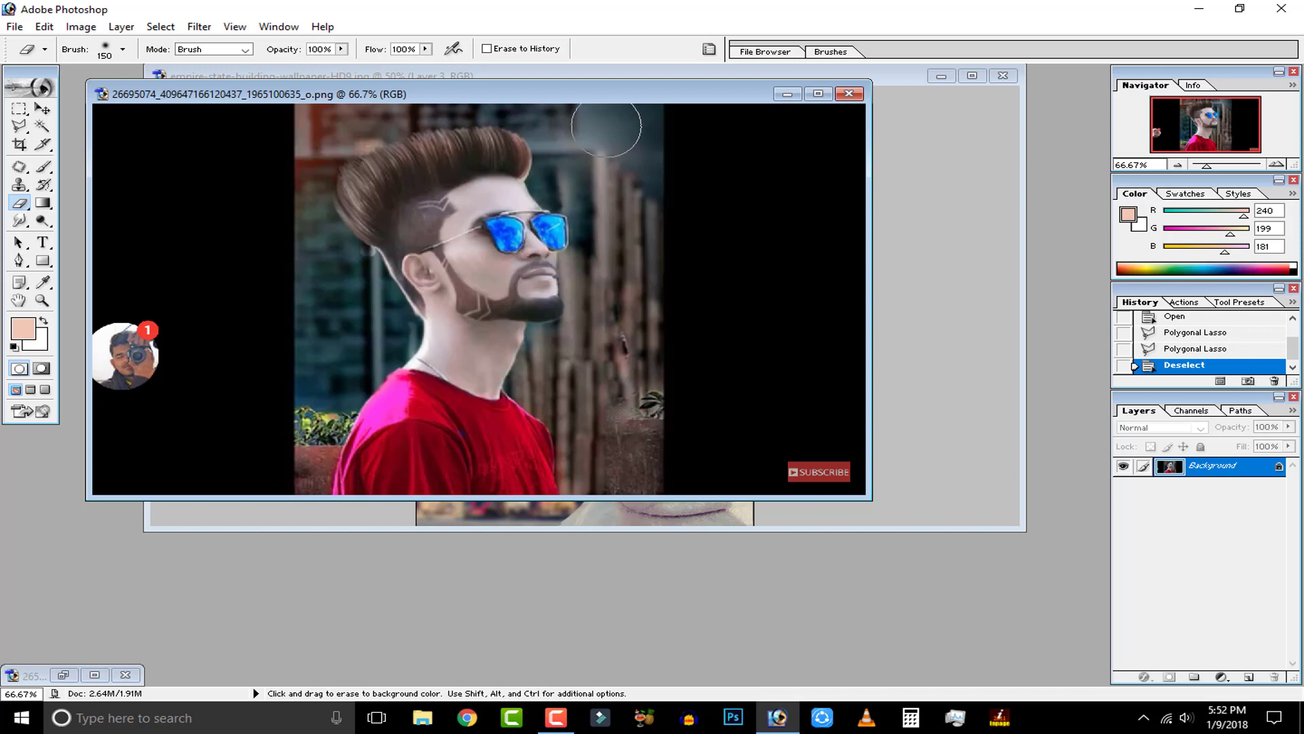
# Compare the finished composite with the hairstyle source photo, and close the source photo without saving changes.
pyautogui.click(949, 185)
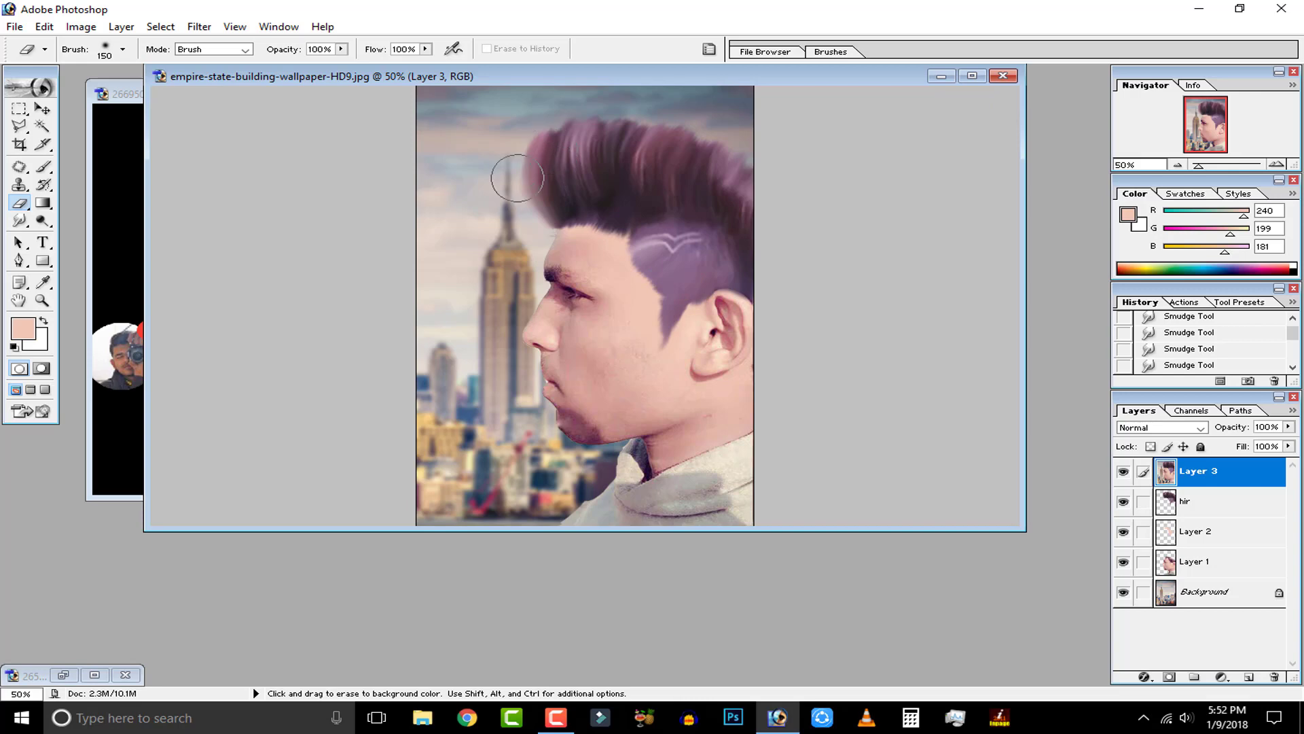
pyautogui.click(130, 161)
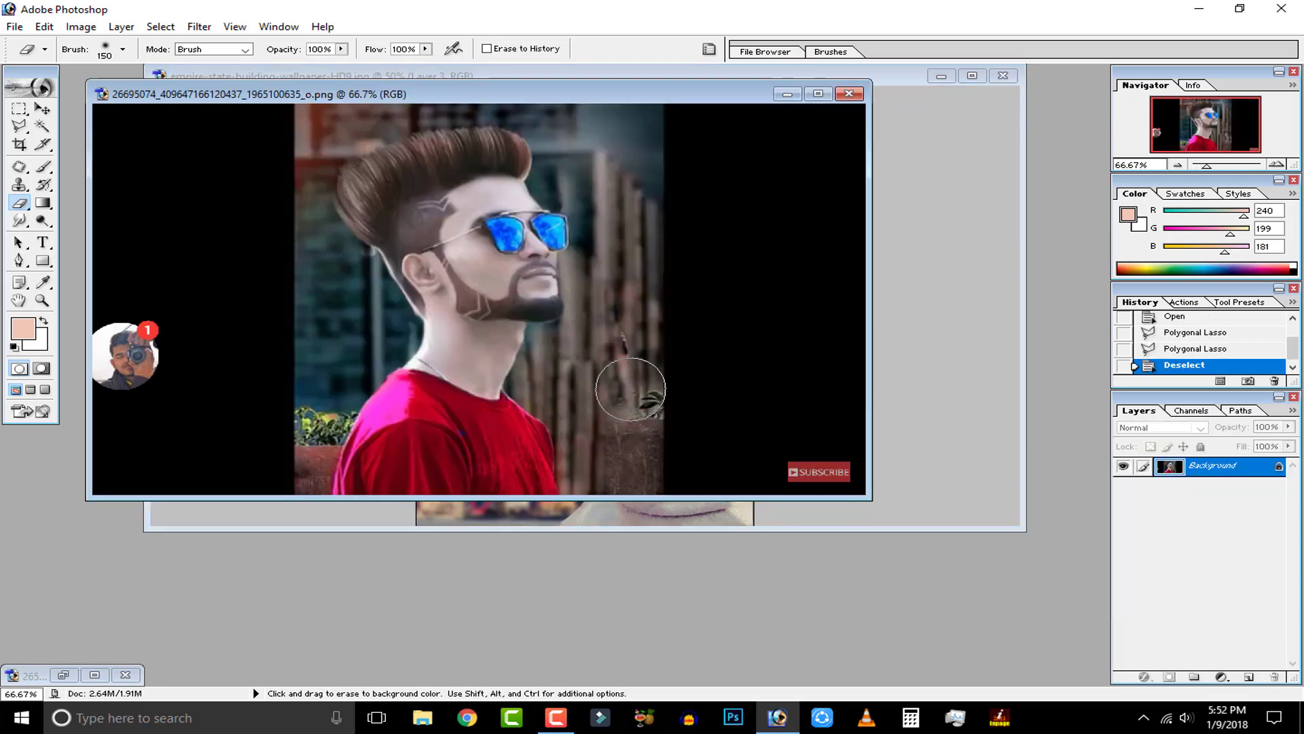
pyautogui.click(850, 94)
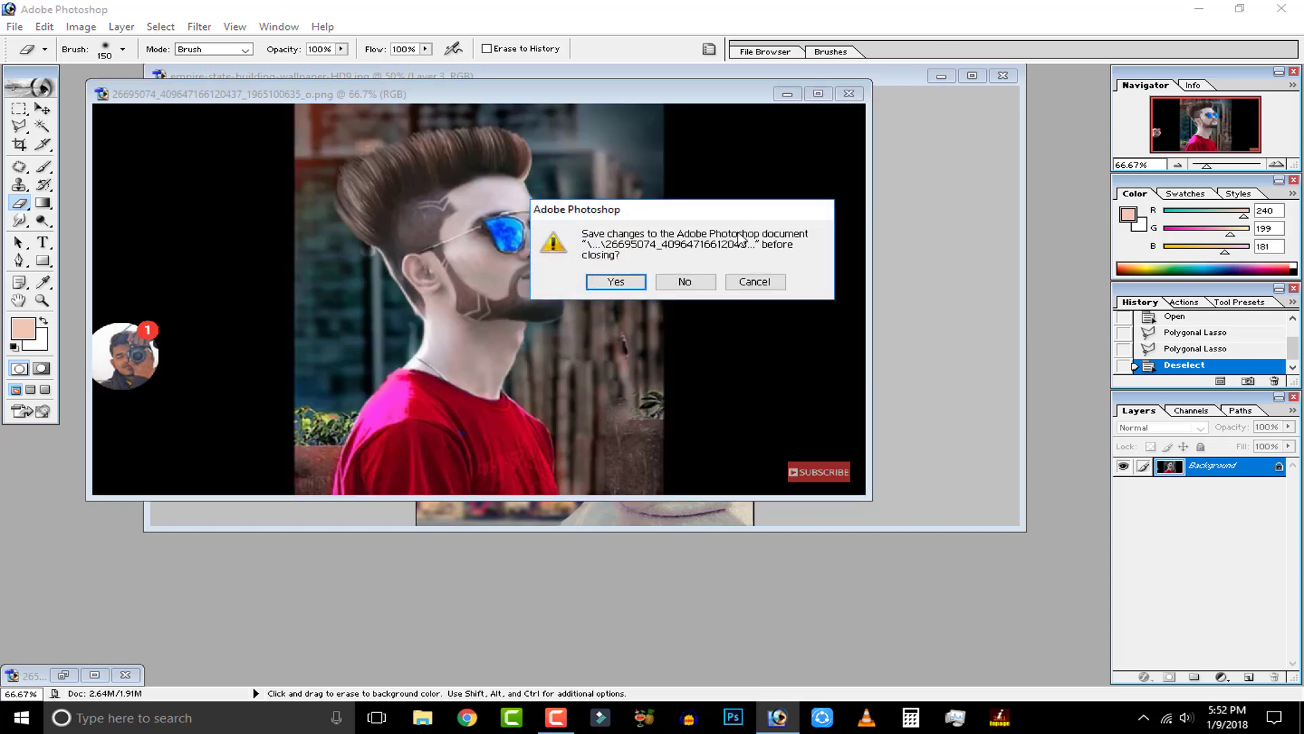
pyautogui.click(687, 281)
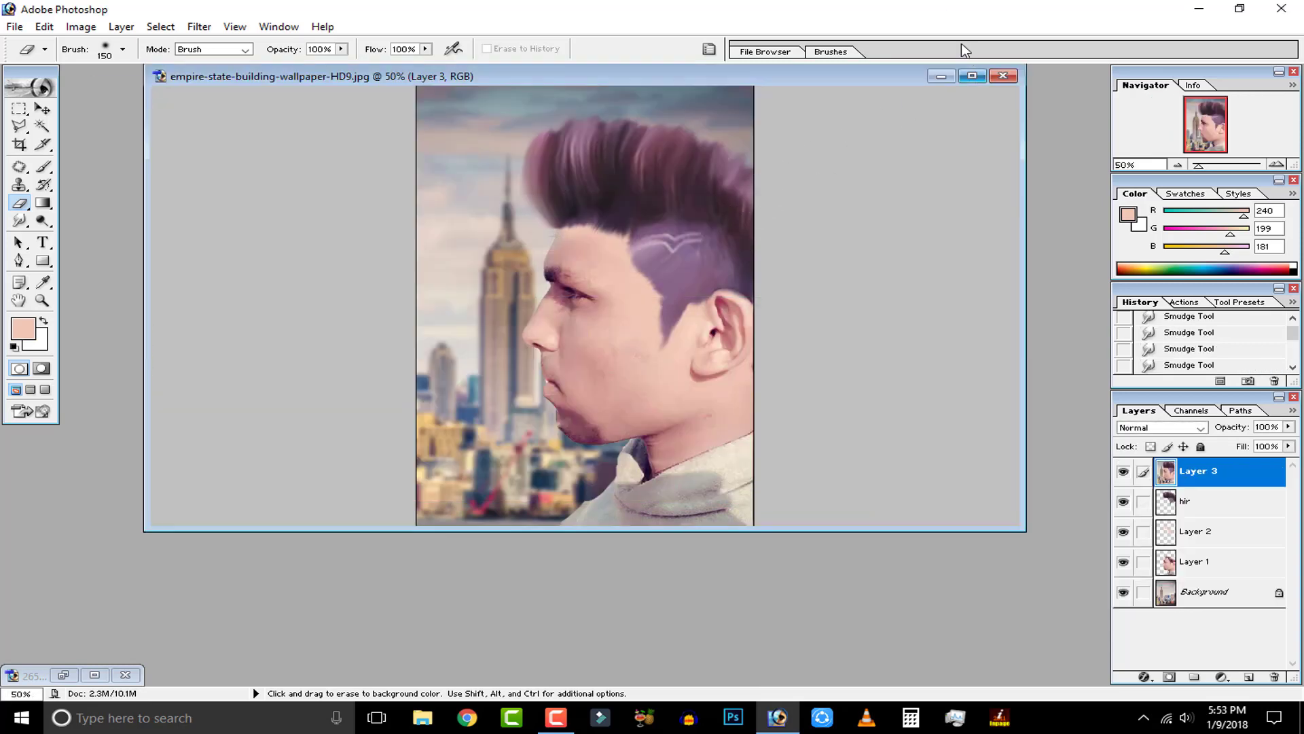